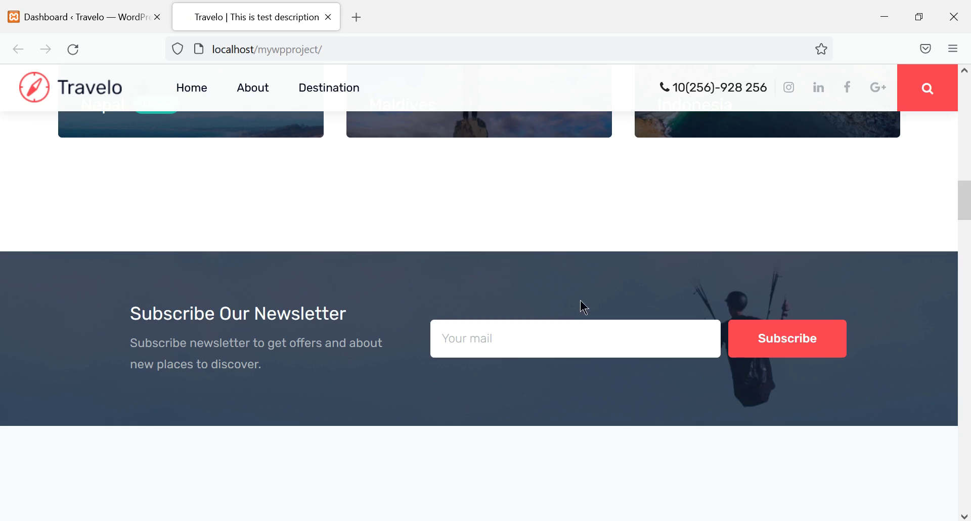
Examine the Popular Destination section and its destination cards on the Travelo home page
{"action": "scroll", "coordinate": [603, 261], "scroll_direction": "up", "scroll_amount": 7}
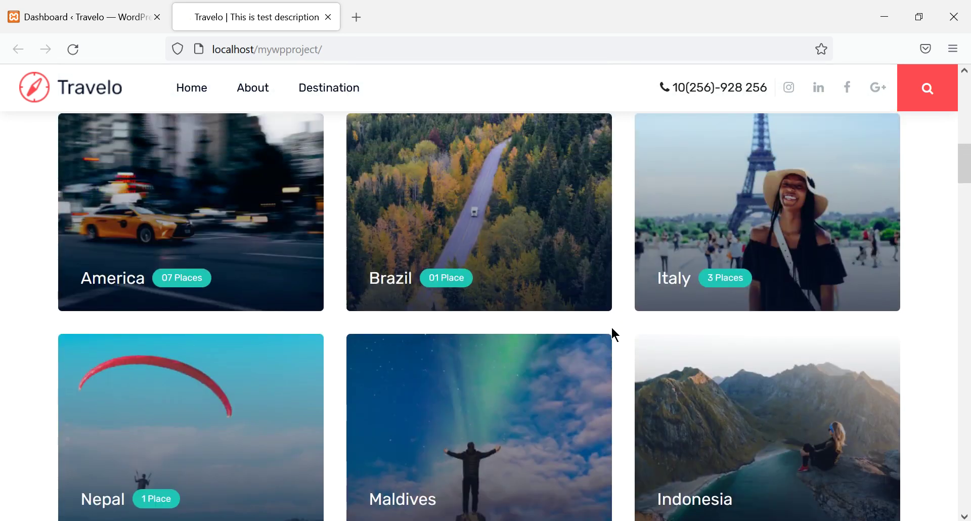
{"action": "scroll", "coordinate": [611, 325], "scroll_direction": "up", "scroll_amount": 2}
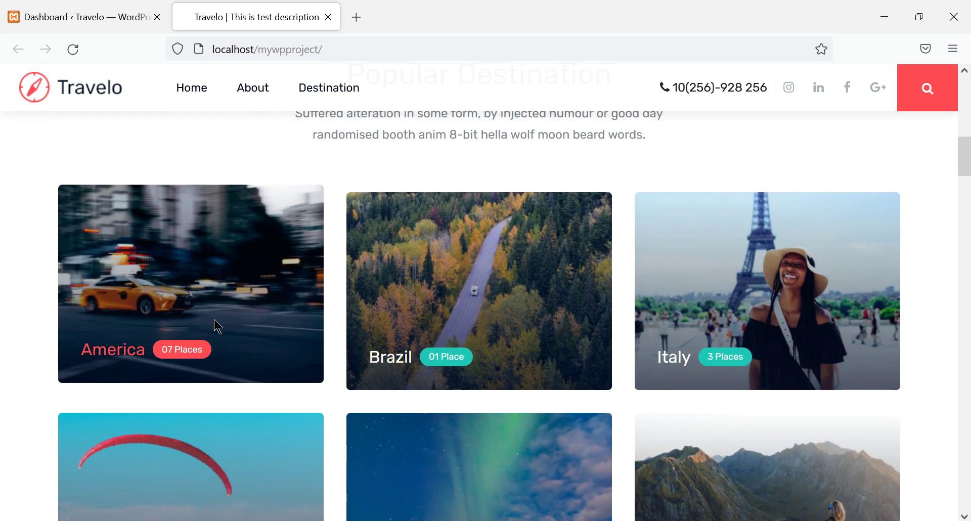
{"action": "scroll", "coordinate": [368, 295], "scroll_direction": "up", "scroll_amount": 4}
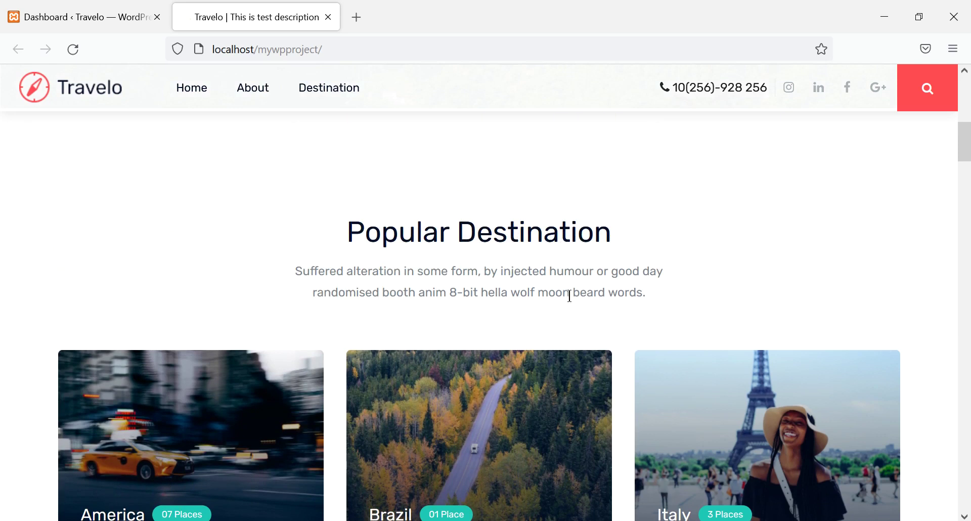
Open the list of Popular Destination posts in the WordPress dashboard
{"action": "left_click", "coordinate": [87, 27]}
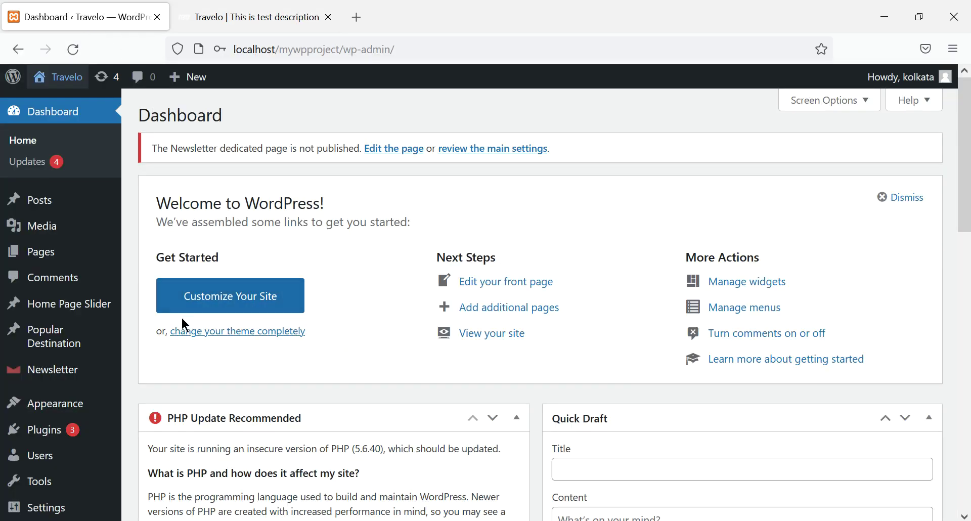
{"action": "scroll", "coordinate": [163, 368], "scroll_direction": "down", "scroll_amount": 3}
{"action": "mouse_move", "coordinate": [110, 375]}
{"action": "left_click", "coordinate": [43, 289]}
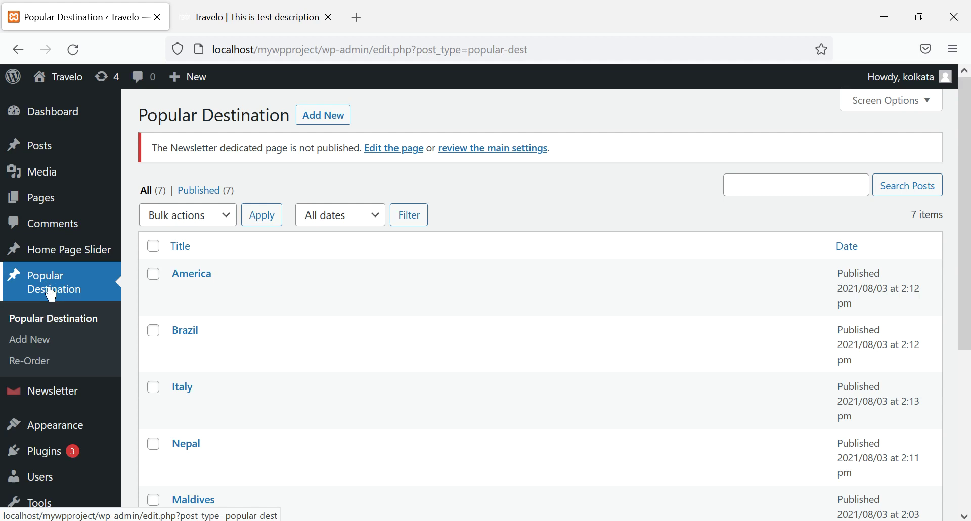
Switch to Notepad++ and highlight the PopularDestination post type registration code in functions.php
{"action": "key", "text": "alt+Tab"}
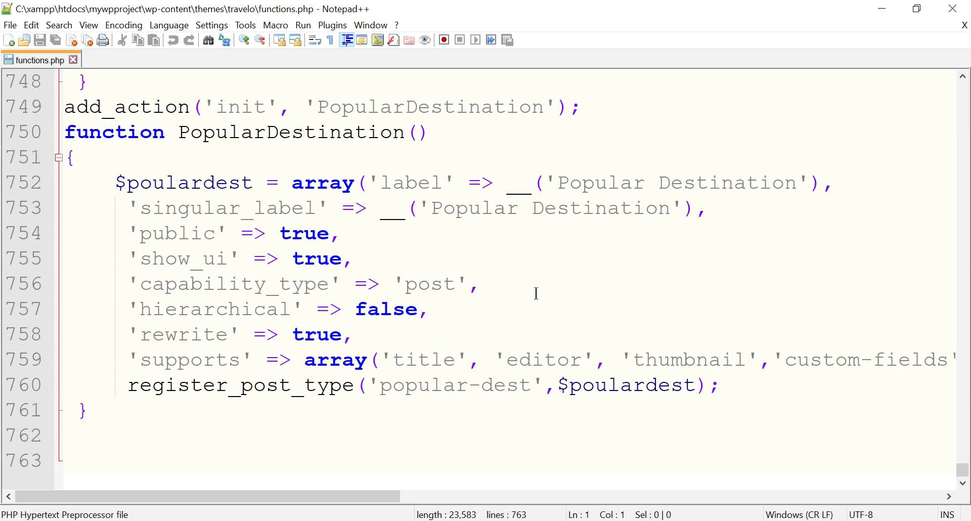
{"action": "scroll", "coordinate": [536, 293], "scroll_direction": "up", "scroll_amount": 3}
{"action": "scroll", "coordinate": [535, 290], "scroll_direction": "up", "scroll_amount": 1}
{"action": "scroll", "coordinate": [536, 293], "scroll_direction": "down", "scroll_amount": 3}
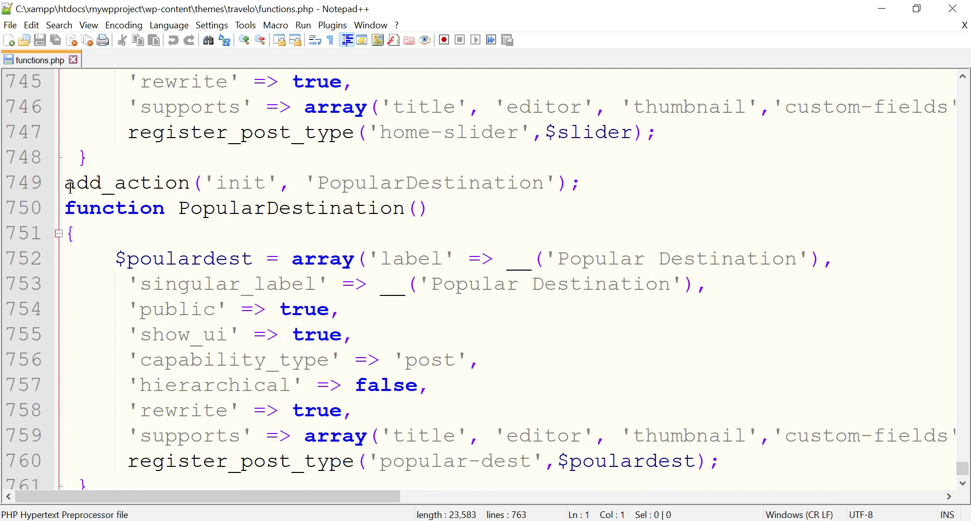
{"action": "left_click_drag", "start_coordinate": [69, 185], "coordinate": [313, 467]}
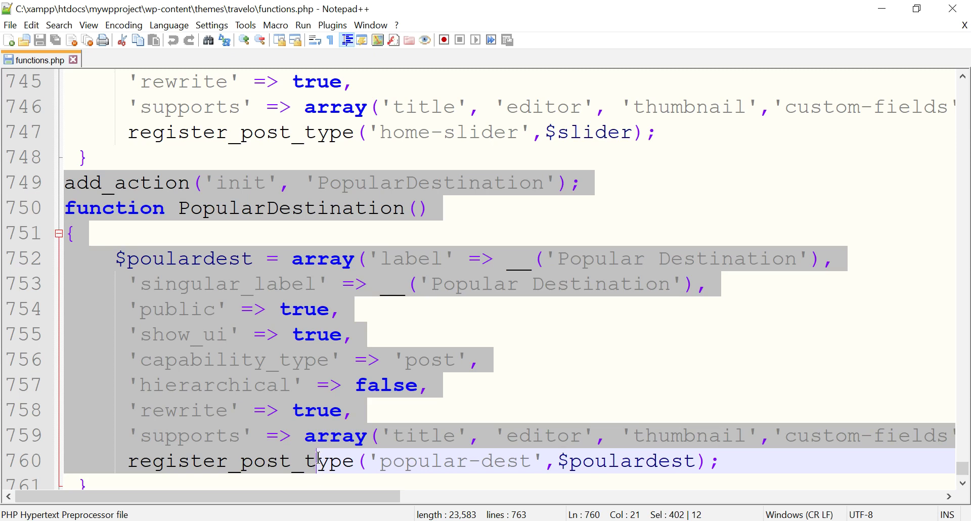
Switch back to the browser, open the America post for editing, and review its featured image and custom fields
{"action": "key", "text": "alt+Tab"}
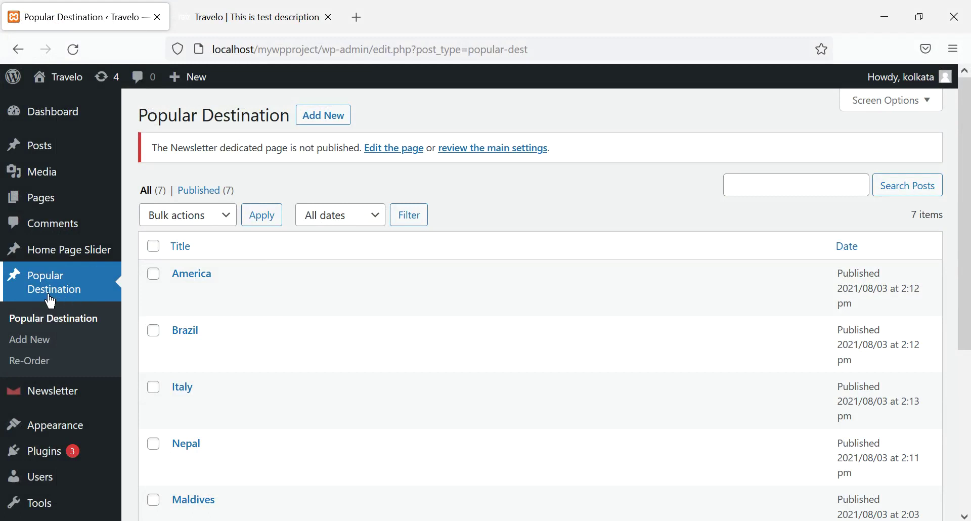
{"action": "left_click", "coordinate": [185, 274]}
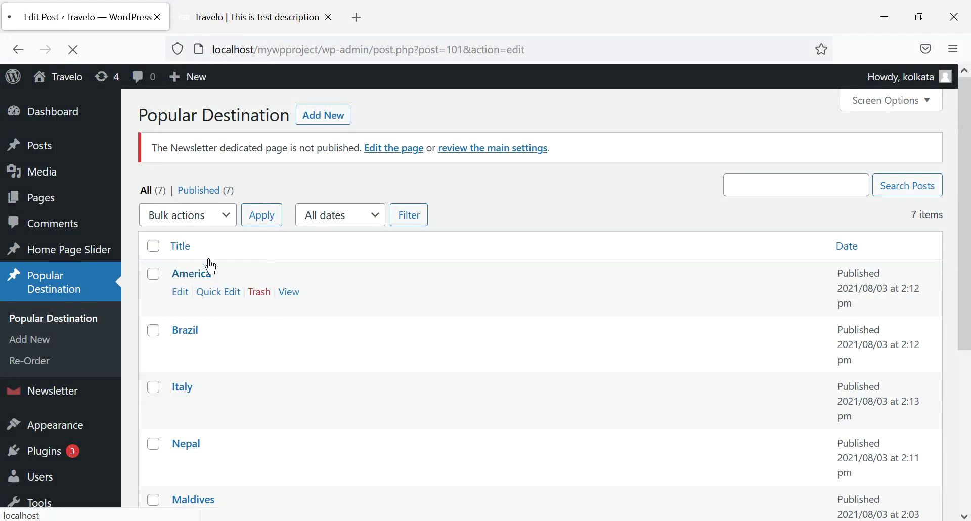
{"action": "scroll", "coordinate": [455, 238], "scroll_direction": "down", "scroll_amount": 3}
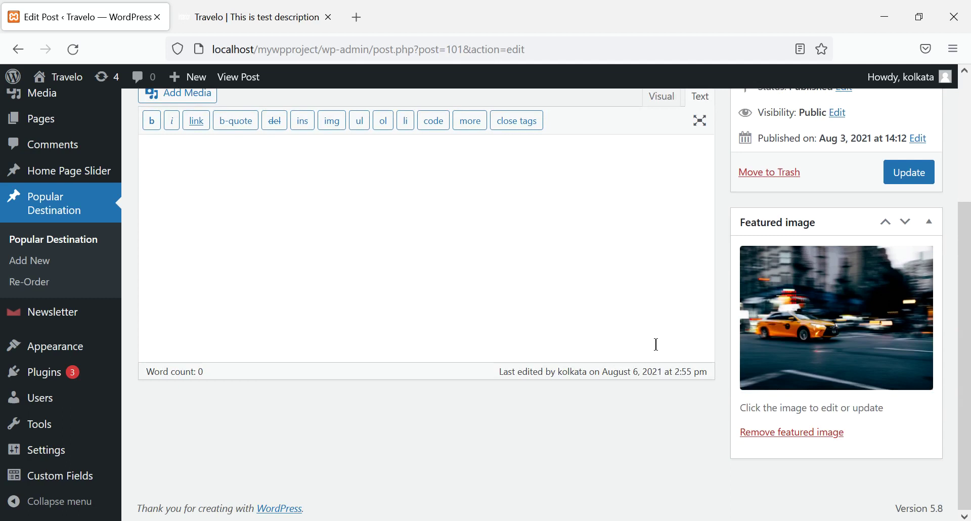
{"action": "scroll", "coordinate": [655, 345], "scroll_direction": "up", "scroll_amount": 3}
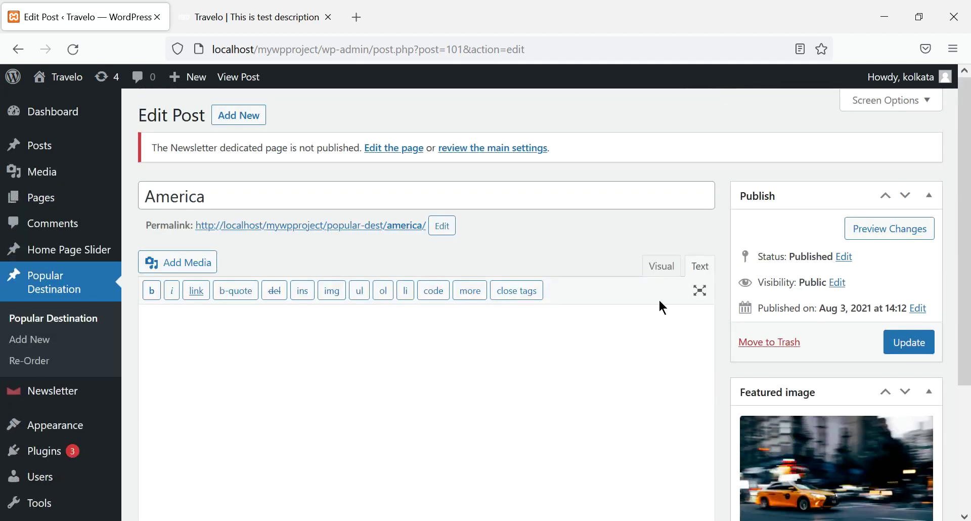
{"action": "scroll", "coordinate": [659, 302], "scroll_direction": "down", "scroll_amount": 6}
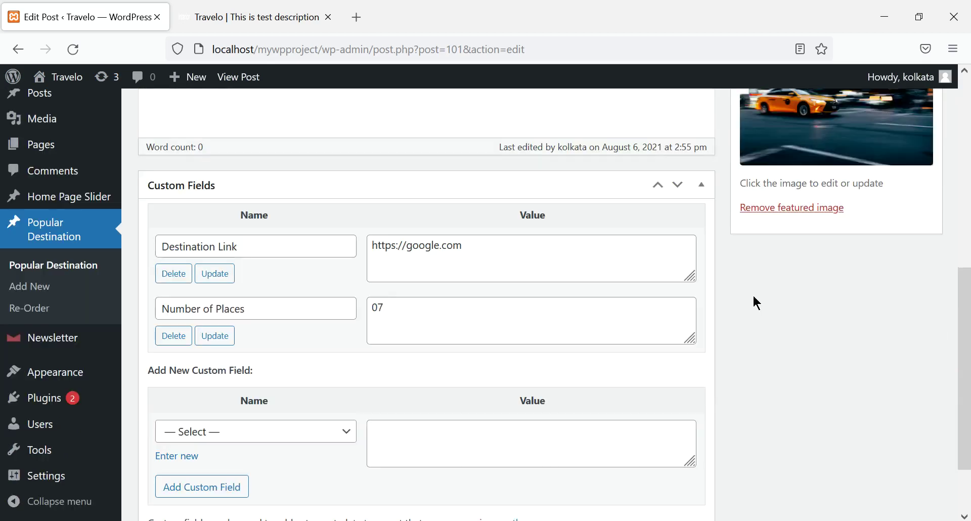
{"action": "scroll", "coordinate": [768, 328], "scroll_direction": "up", "scroll_amount": 6}
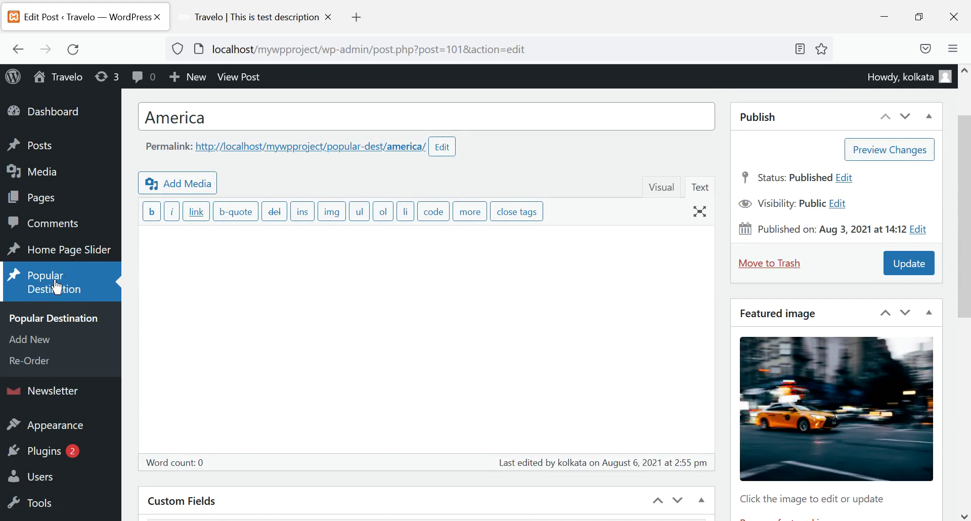
Look again at the popular-dest registration code in Notepad++ and return to the browser
{"action": "key", "text": "alt+Tab"}
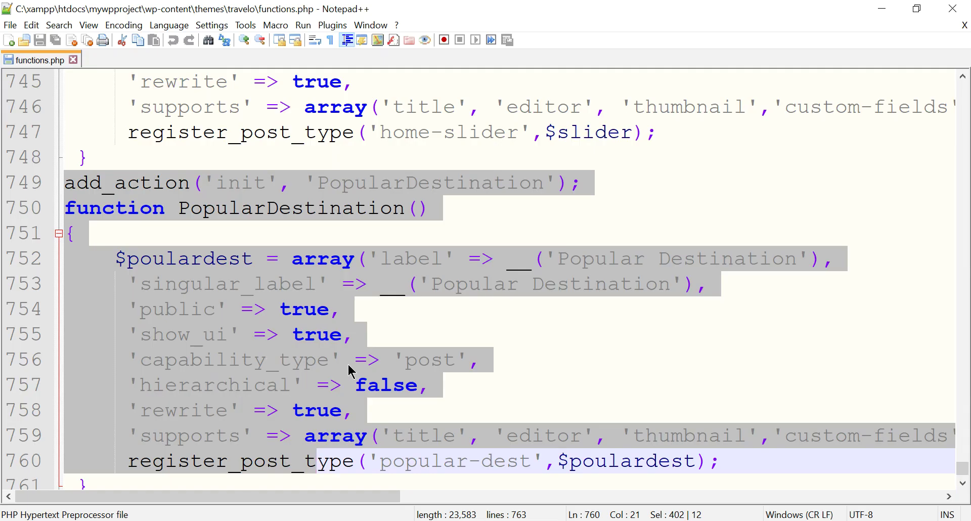
{"action": "key", "text": "alt+Tab"}
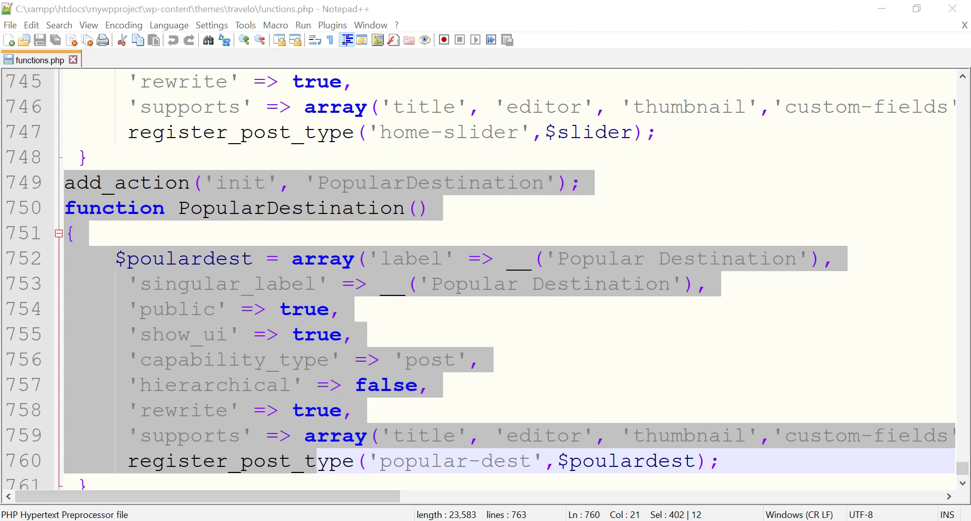
{"action": "left_click", "coordinate": [960, 11]}
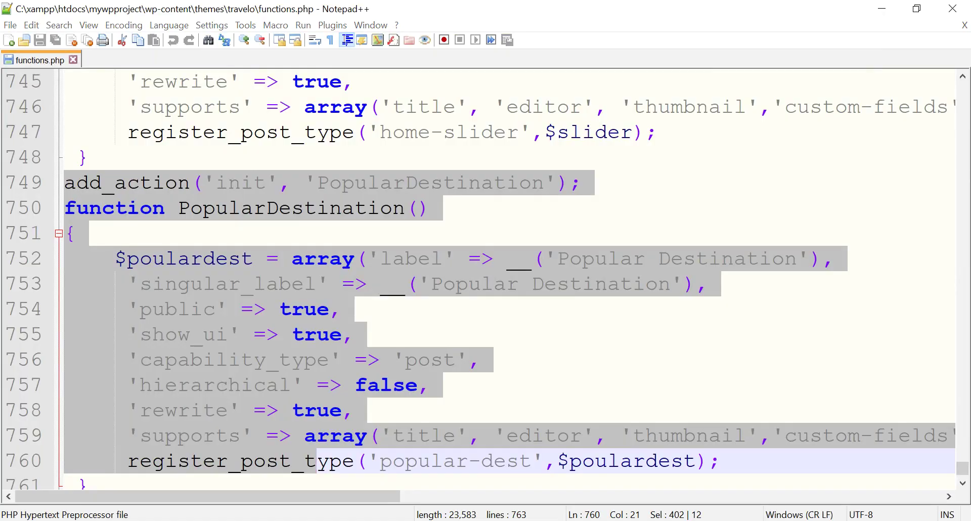
{"action": "key", "text": "alt+Tab"}
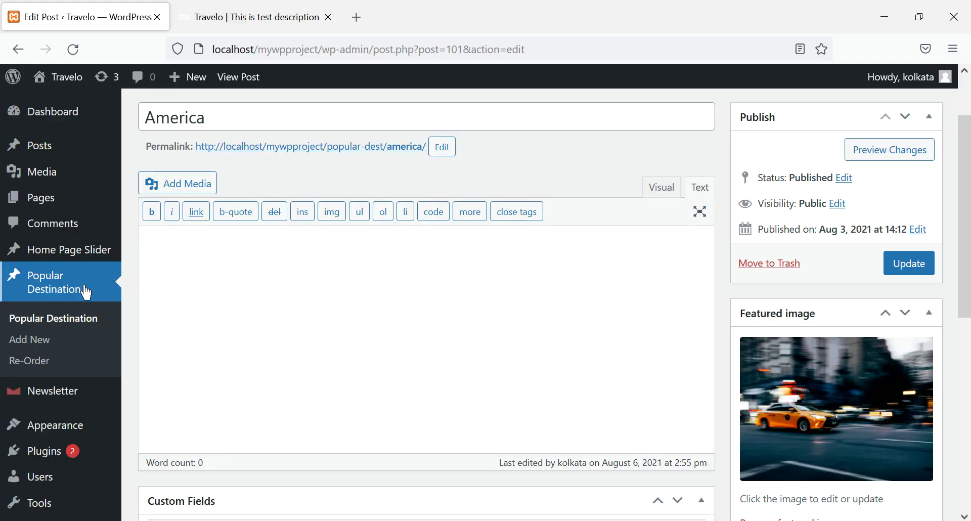
Reopen the America post from the Popular Destination list and bring its custom fields into view
{"action": "left_click", "coordinate": [59, 296]}
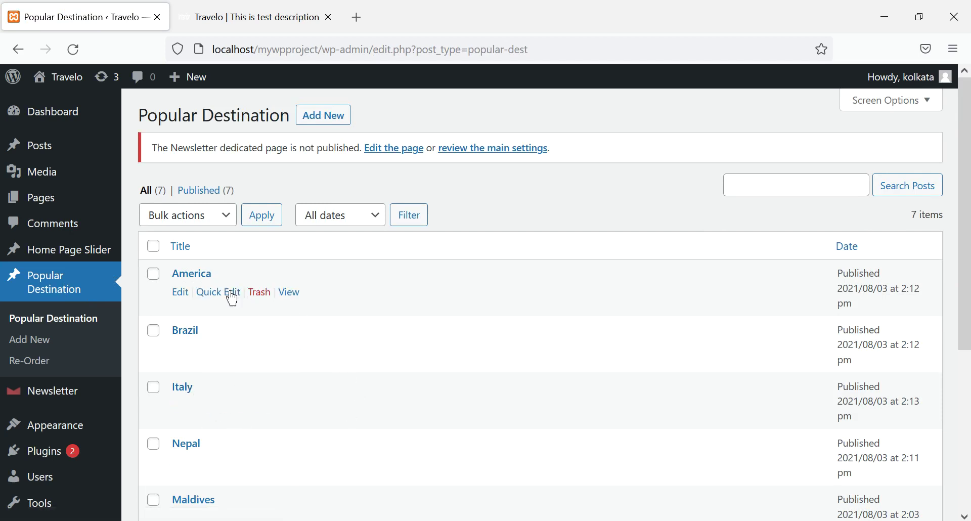
{"action": "left_click", "coordinate": [188, 276]}
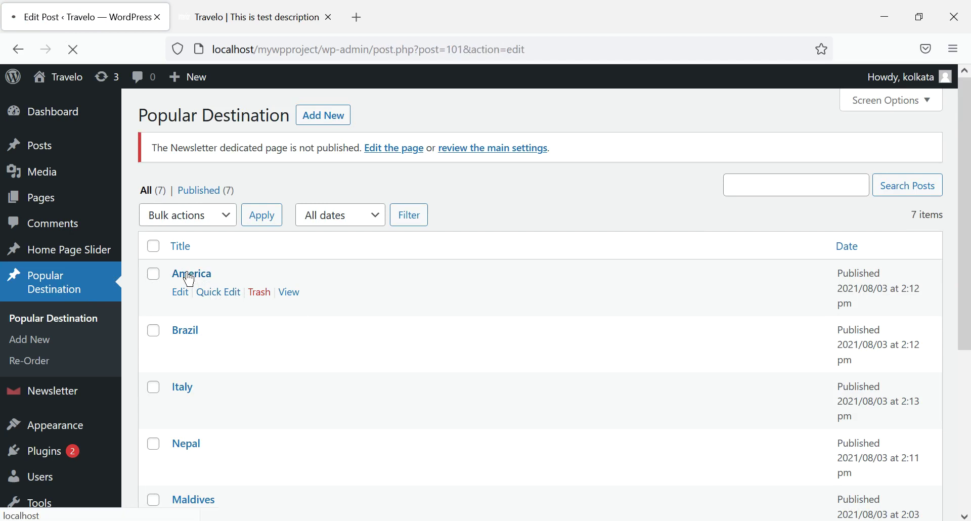
{"action": "scroll", "coordinate": [485, 306], "scroll_direction": "down", "scroll_amount": 7}
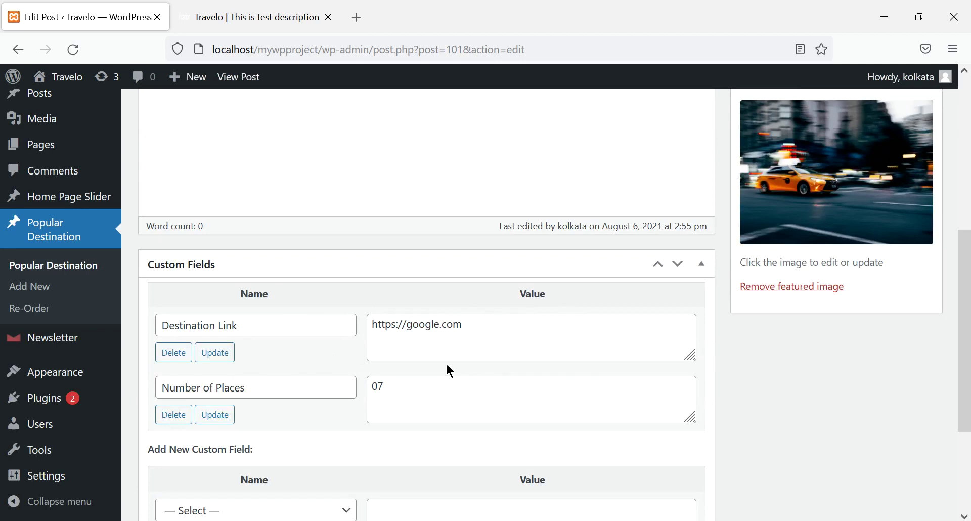
Inspect the America post's Destination Link custom field, highlighting its URL value
{"action": "left_click", "coordinate": [500, 332]}
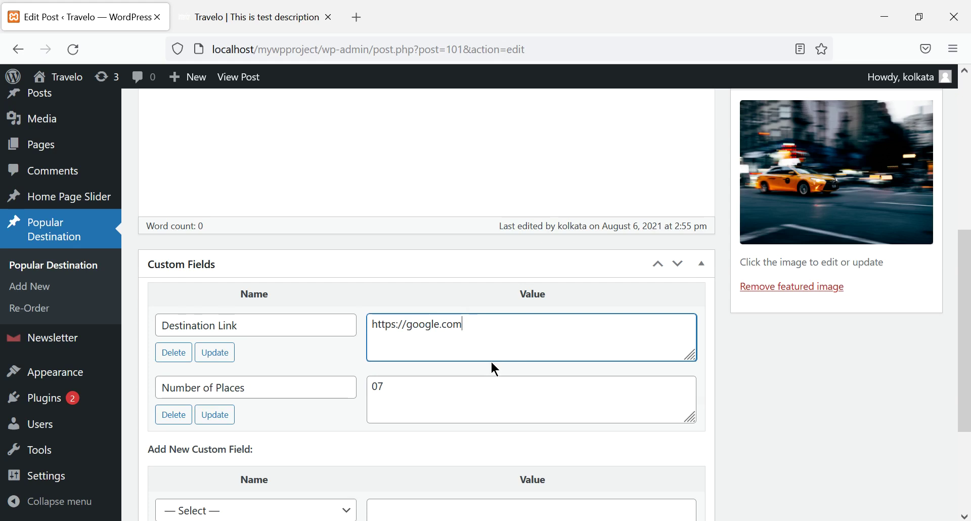
{"action": "scroll", "coordinate": [492, 362], "scroll_direction": "down", "scroll_amount": 3}
{"action": "left_click", "coordinate": [317, 244]}
{"action": "left_click", "coordinate": [521, 258]}
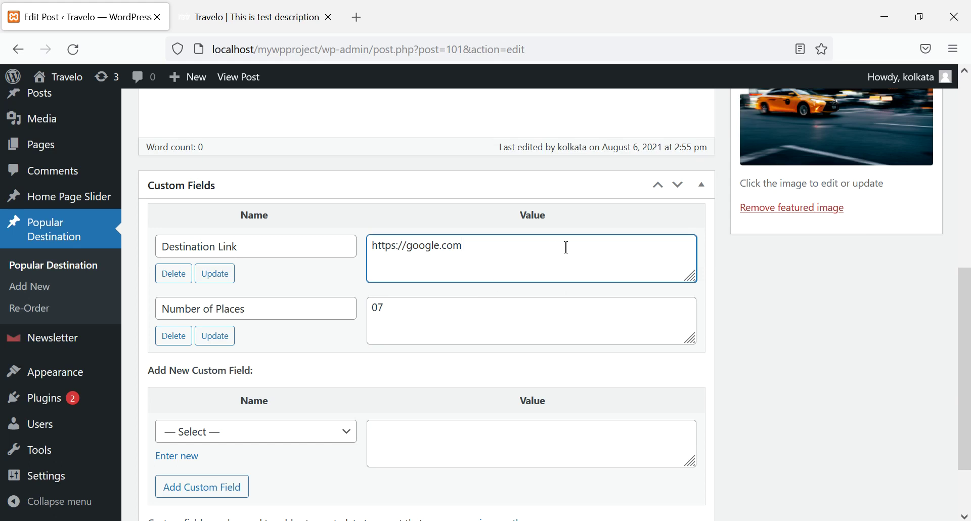
{"action": "left_click_drag", "start_coordinate": [503, 251], "coordinate": [374, 251]}
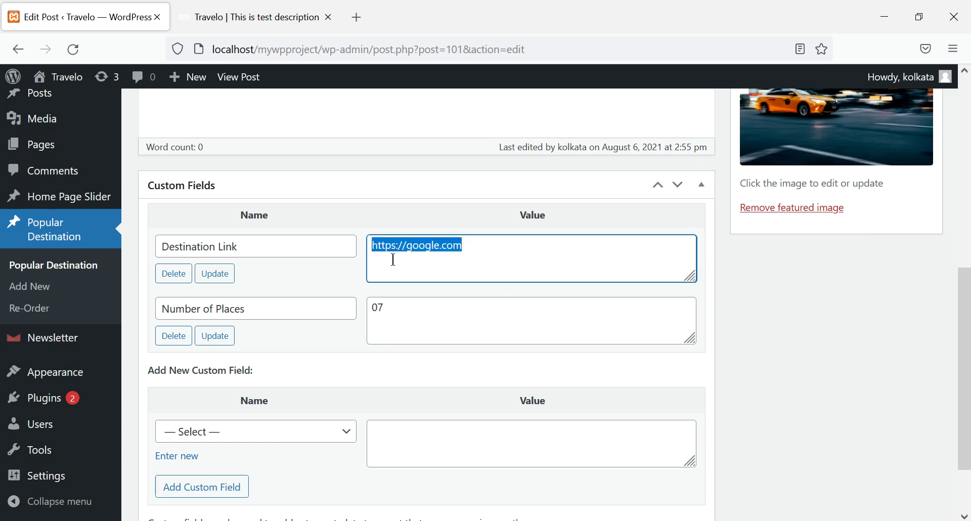
{"action": "left_click", "coordinate": [511, 256]}
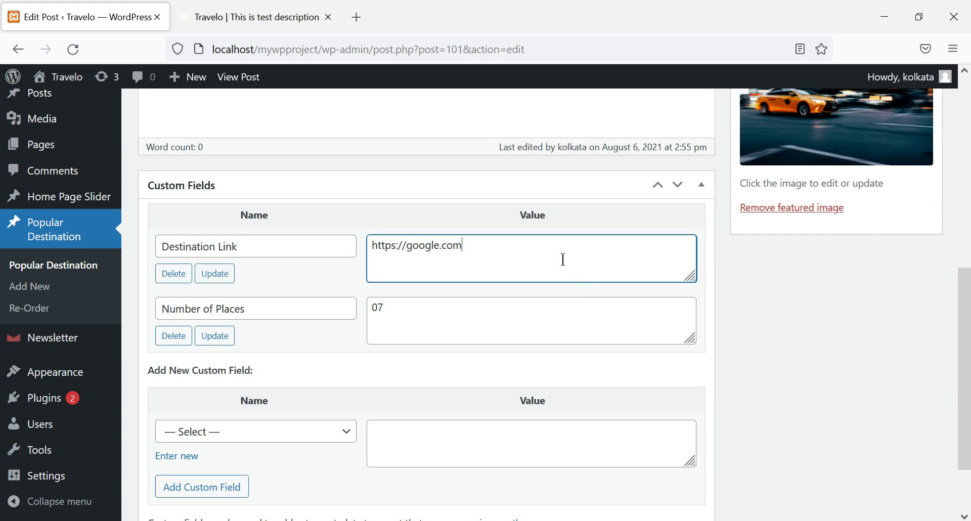
Compare the America post's custom fields with the destination cards shown on the Travelo home page
{"action": "left_click", "coordinate": [272, 23]}
{"action": "scroll", "coordinate": [456, 292], "scroll_direction": "down", "scroll_amount": 4}
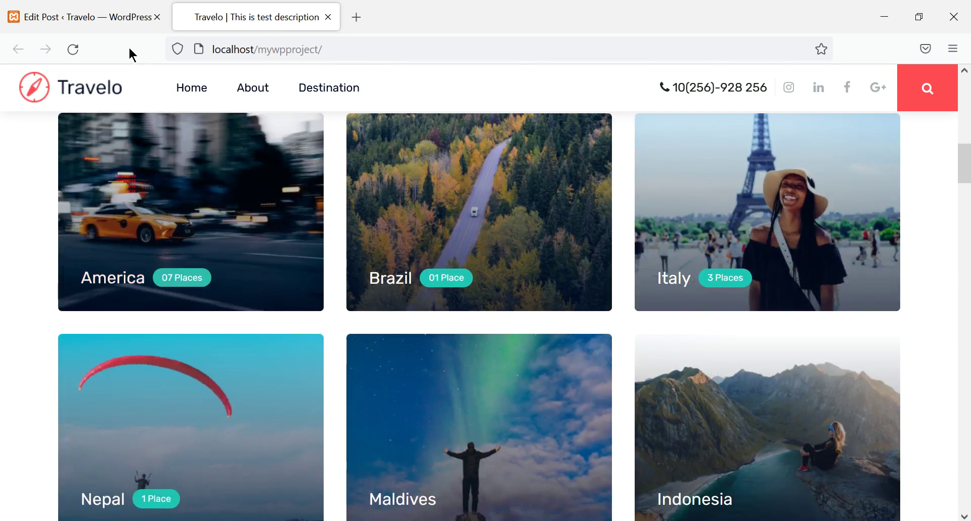
{"action": "left_click", "coordinate": [102, 19]}
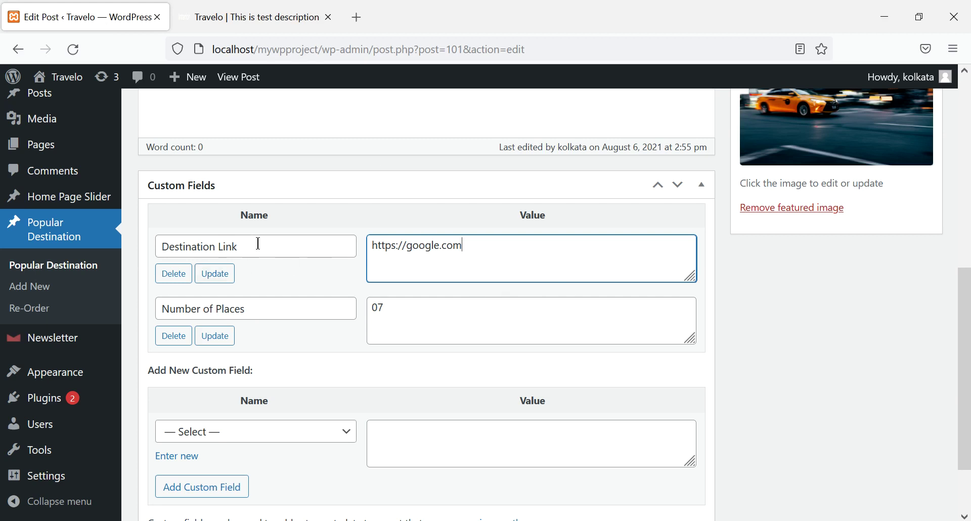
{"action": "left_click", "coordinate": [275, 17]}
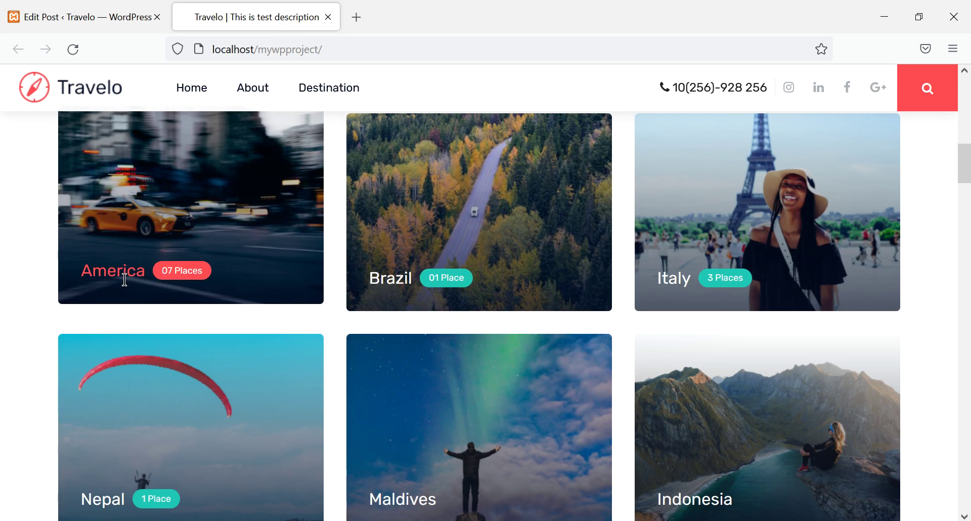
{"action": "scroll", "coordinate": [288, 305], "scroll_direction": "up", "scroll_amount": 3}
{"action": "scroll", "coordinate": [310, 305], "scroll_direction": "down", "scroll_amount": 3}
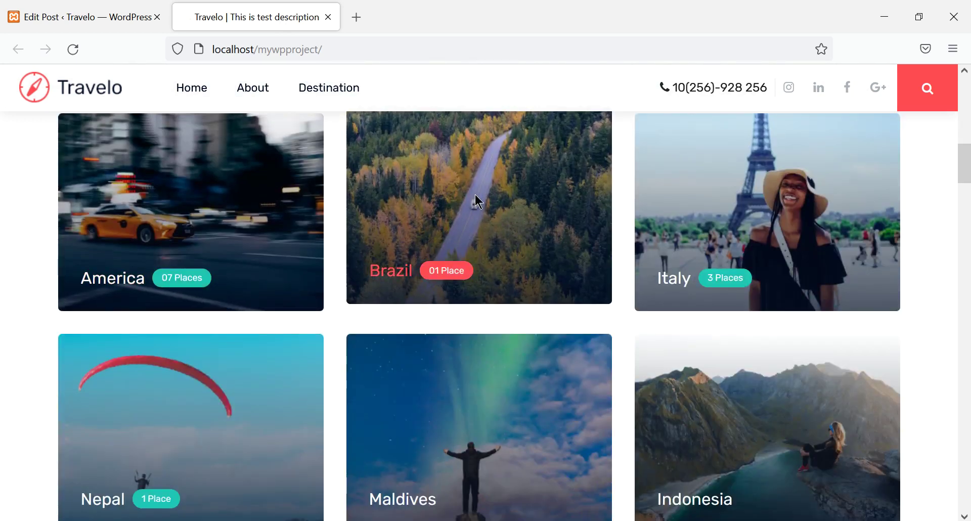
{"action": "scroll", "coordinate": [506, 218], "scroll_direction": "down", "scroll_amount": 3}
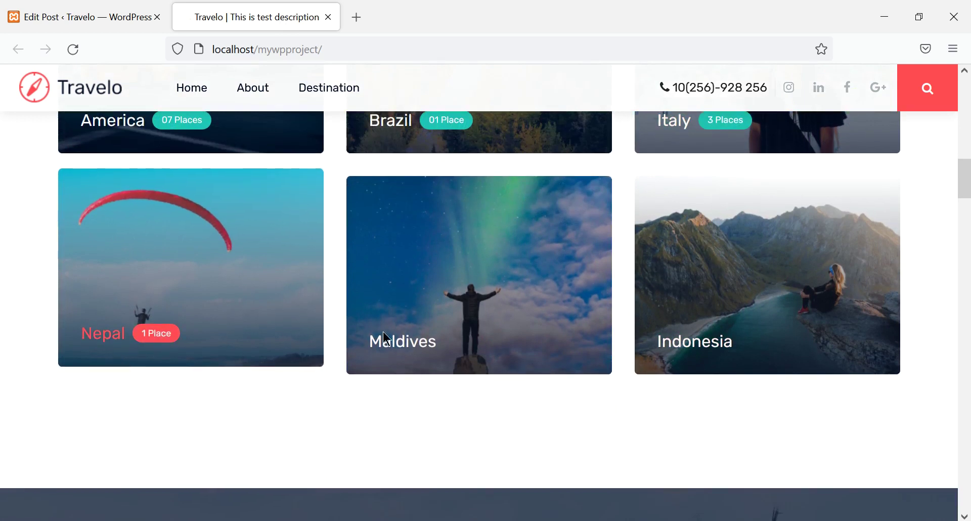
{"action": "scroll", "coordinate": [598, 335], "scroll_direction": "down", "scroll_amount": 5}
{"action": "scroll", "coordinate": [661, 331], "scroll_direction": "up", "scroll_amount": 12}
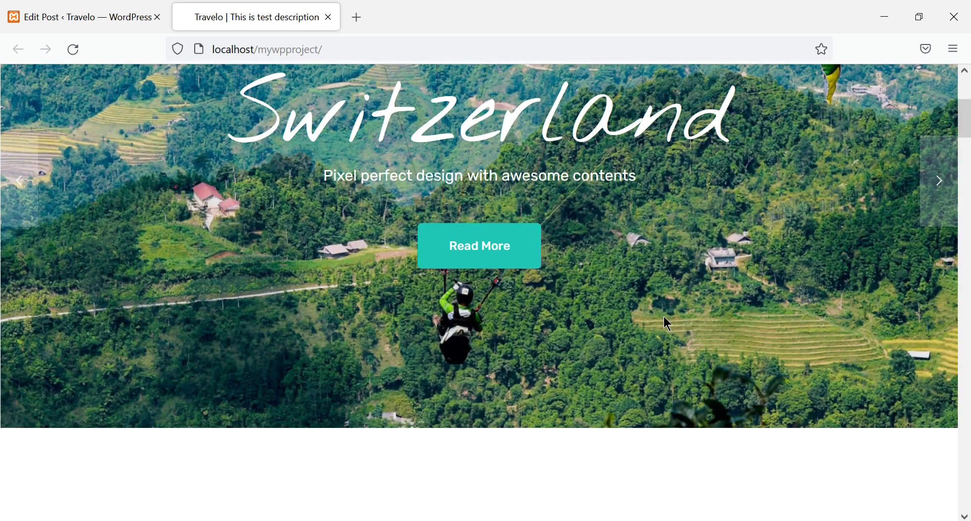
Return to the America post's edit form and review its title and publishing details
{"action": "left_click", "coordinate": [119, 22]}
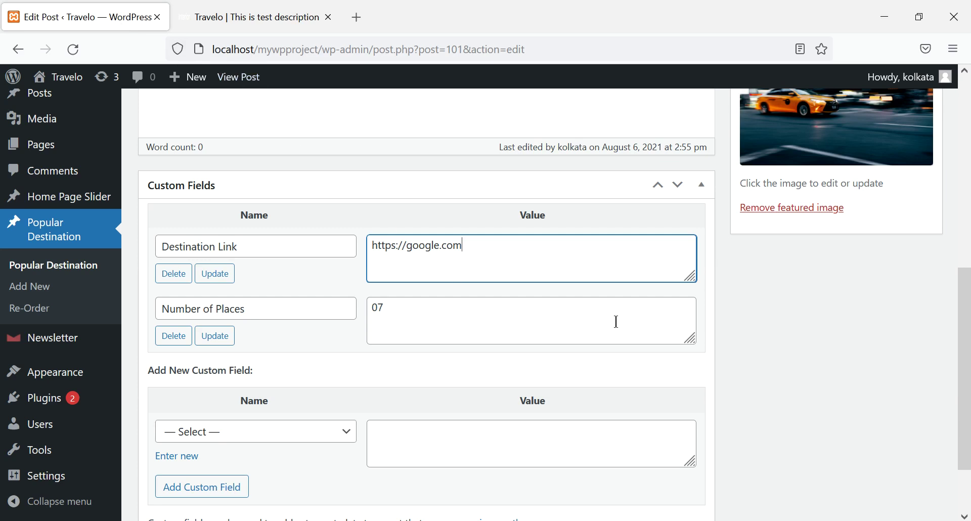
{"action": "scroll", "coordinate": [616, 320], "scroll_direction": "up", "scroll_amount": 5}
{"action": "scroll", "coordinate": [617, 315], "scroll_direction": "up", "scroll_amount": 2}
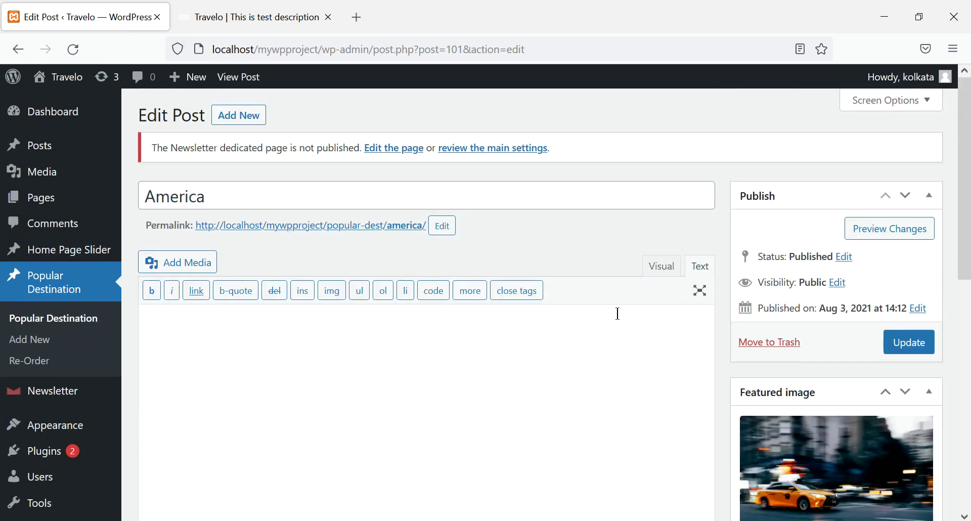
View the Popular Destination heading, description and cards on the live home page again
{"action": "left_click", "coordinate": [277, 19]}
{"action": "scroll", "coordinate": [582, 331], "scroll_direction": "down", "scroll_amount": 1}
{"action": "scroll", "coordinate": [583, 324], "scroll_direction": "down", "scroll_amount": 5}
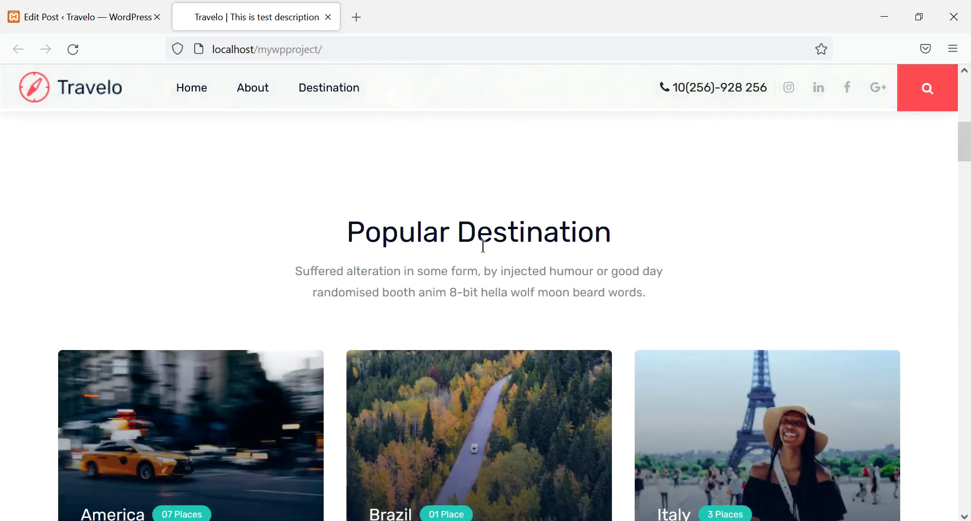
{"action": "scroll", "coordinate": [505, 250], "scroll_direction": "down", "scroll_amount": 5}
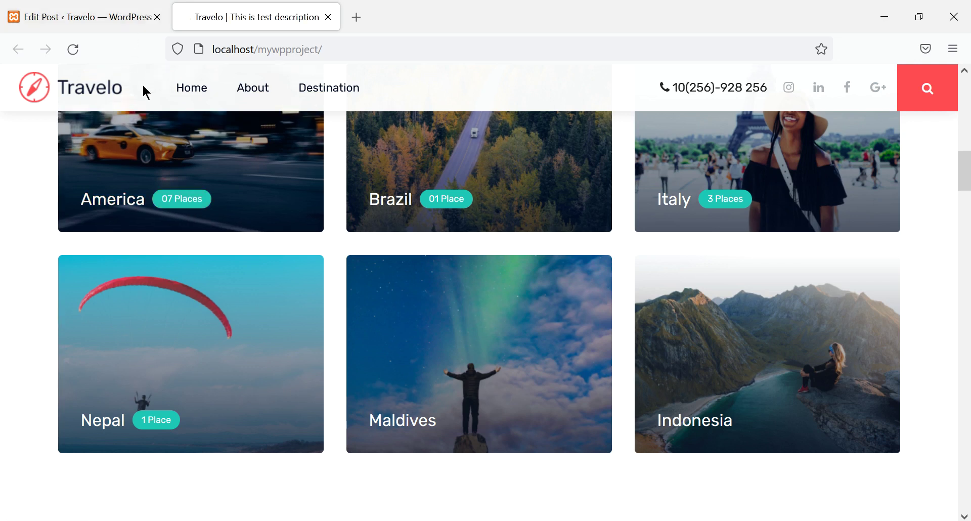
Compare the America post's Destination Link and Number of Places values with its card on the live home page
{"action": "left_click", "coordinate": [99, 19]}
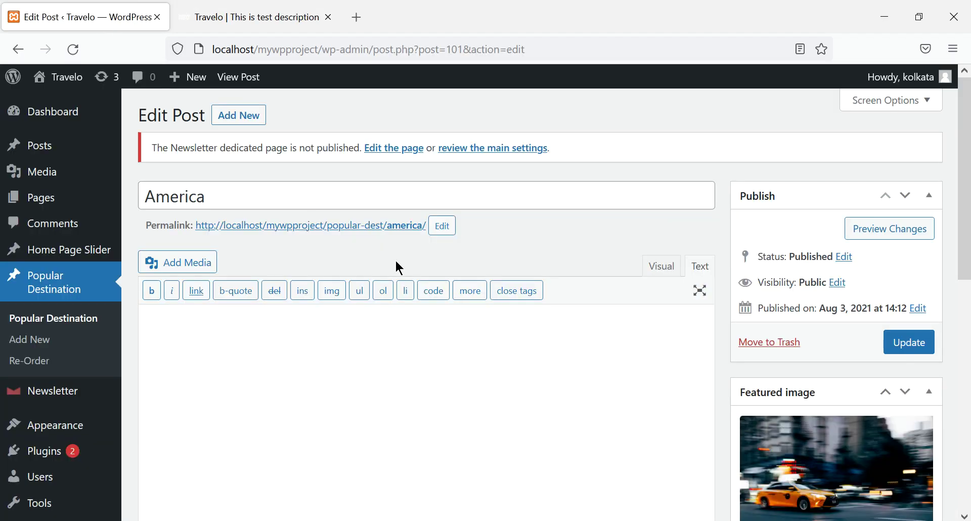
{"action": "scroll", "coordinate": [395, 259], "scroll_direction": "down", "scroll_amount": 8}
{"action": "left_click_drag", "start_coordinate": [463, 246], "coordinate": [377, 246]}
{"action": "left_click_drag", "start_coordinate": [392, 308], "coordinate": [372, 308]}
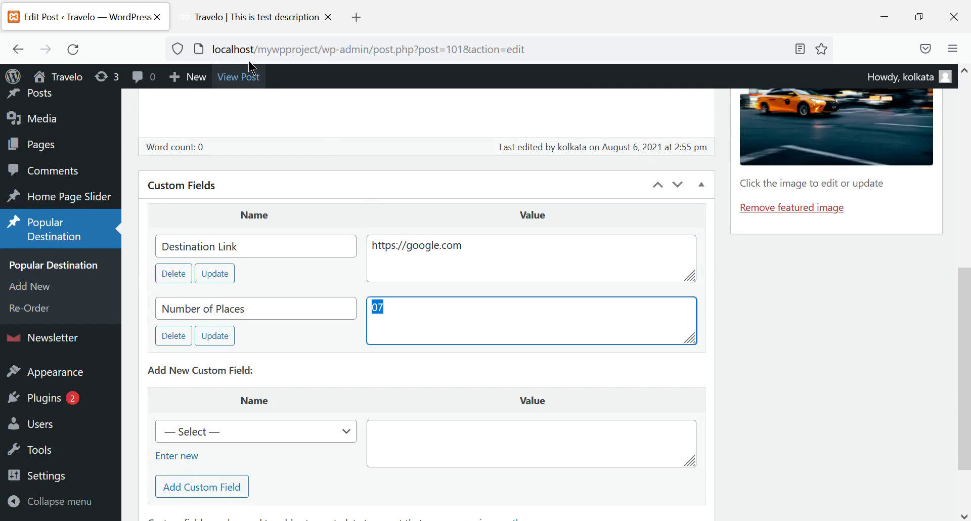
{"action": "left_click", "coordinate": [239, 19]}
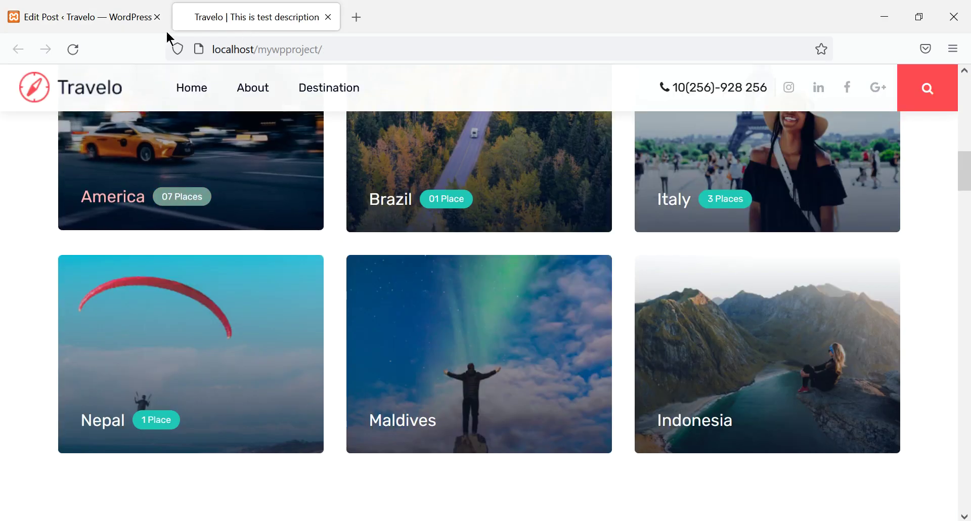
{"action": "left_click", "coordinate": [99, 15]}
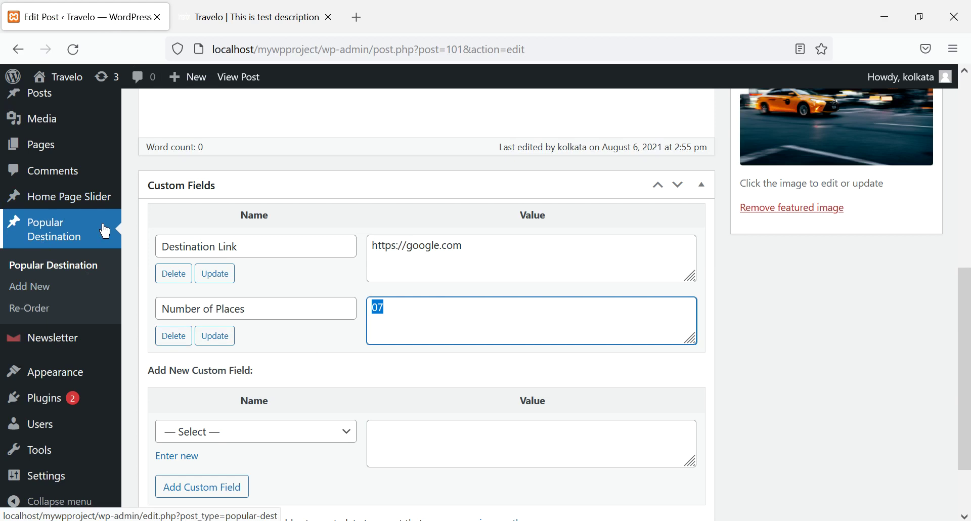
Open the regular Posts list briefly, go back to the America post and view its custom fields again
{"action": "scroll", "coordinate": [126, 298], "scroll_direction": "up", "scroll_amount": 3}
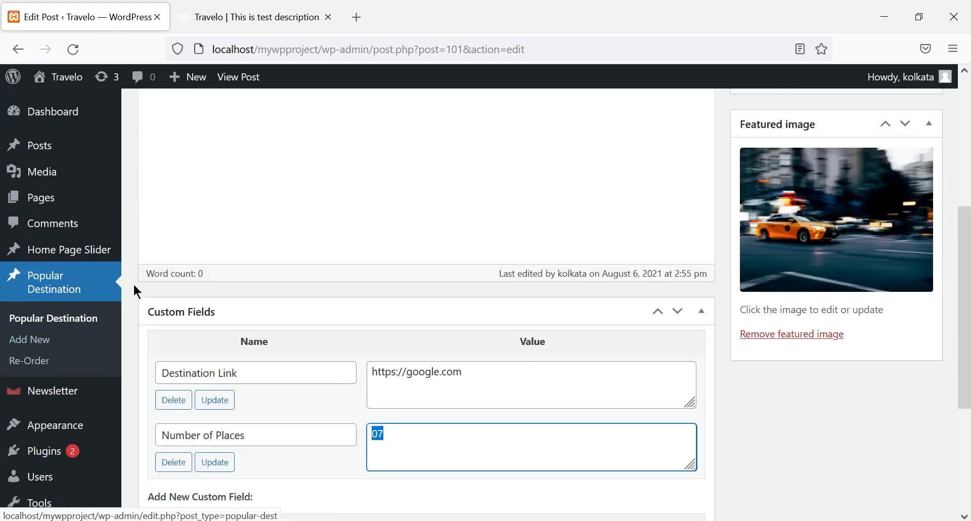
{"action": "mouse_move", "coordinate": [42, 156]}
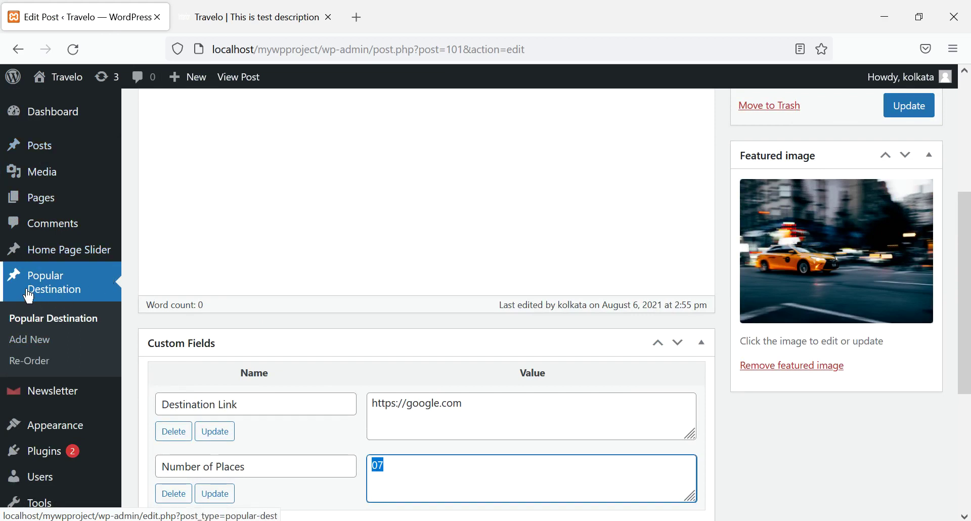
{"action": "left_click", "coordinate": [42, 158]}
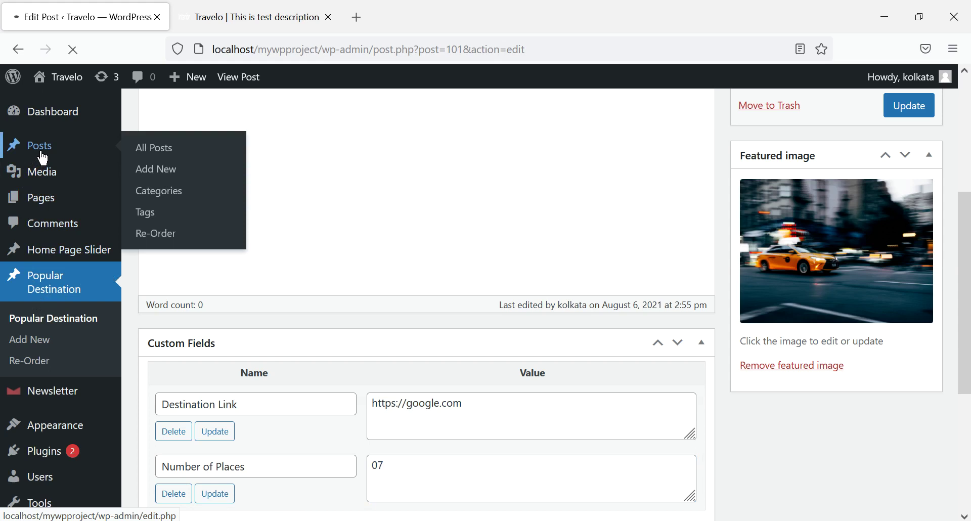
{"action": "left_click", "coordinate": [19, 51]}
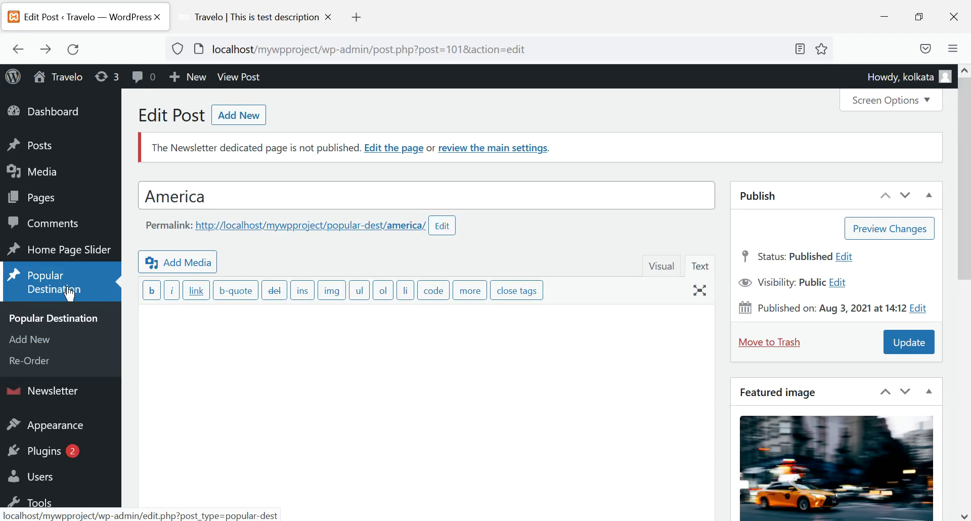
{"action": "scroll", "coordinate": [191, 292], "scroll_direction": "down", "scroll_amount": 1}
{"action": "scroll", "coordinate": [191, 292], "scroll_direction": "down", "scroll_amount": 7}
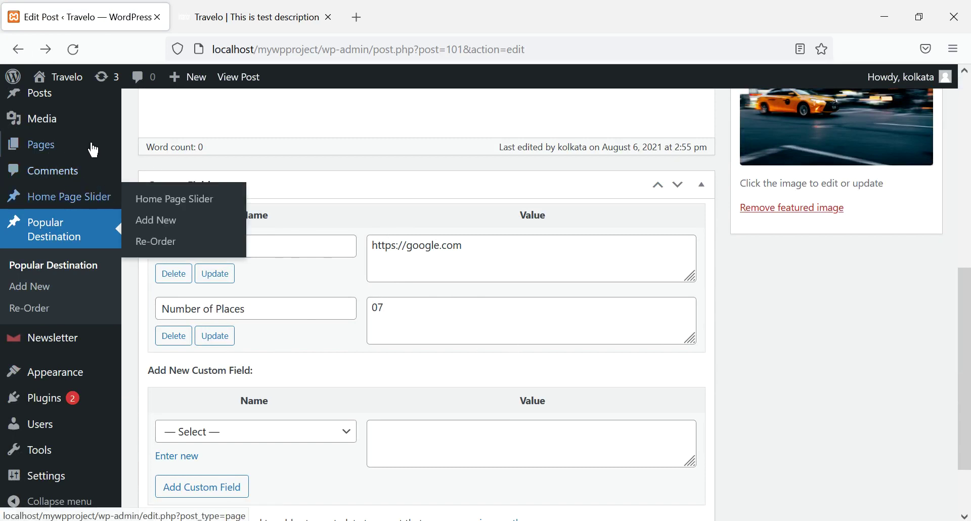
Open the first New Post from the regular Posts list and look through its edit form for custom fields
{"action": "left_click", "coordinate": [45, 101]}
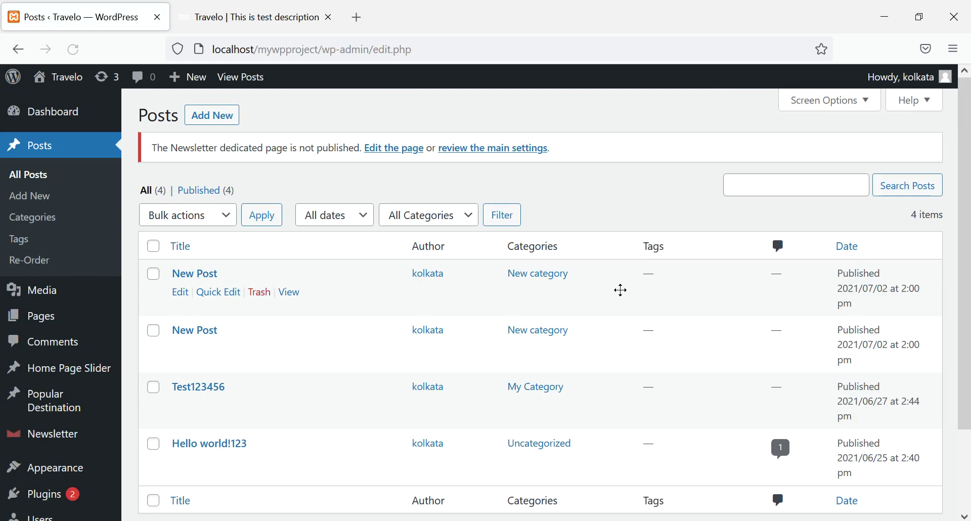
{"action": "left_click", "coordinate": [197, 273]}
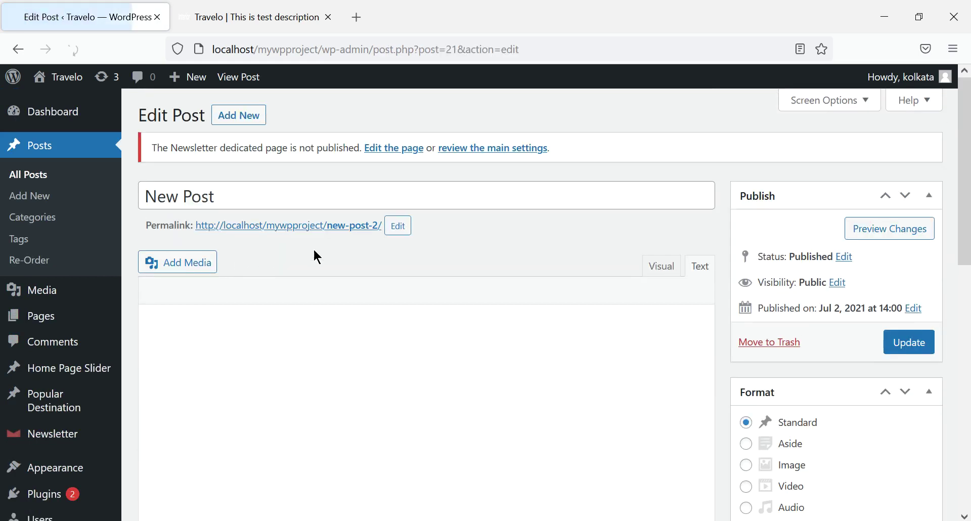
{"action": "scroll", "coordinate": [468, 266], "scroll_direction": "down", "scroll_amount": 5}
{"action": "scroll", "coordinate": [516, 273], "scroll_direction": "down", "scroll_amount": 4}
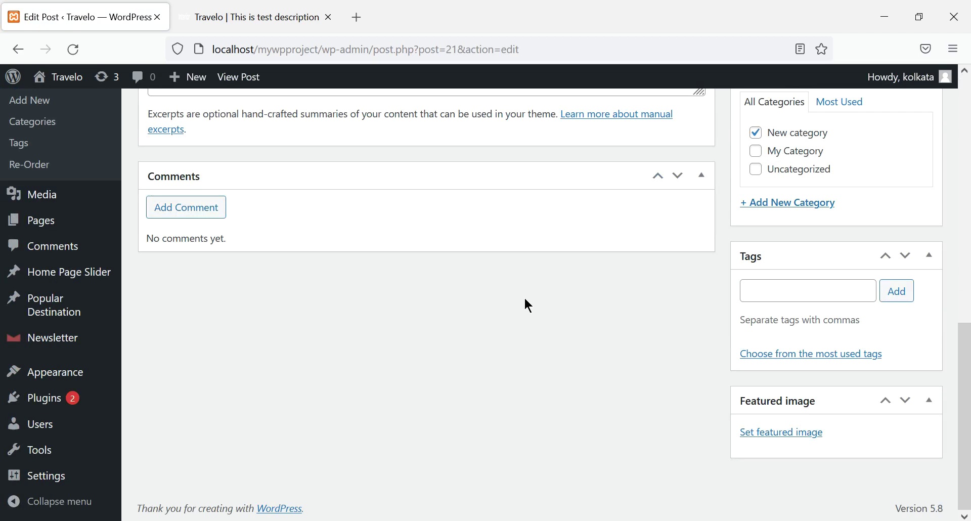
{"action": "scroll", "coordinate": [526, 301], "scroll_direction": "up", "scroll_amount": 5}
{"action": "scroll", "coordinate": [936, 303], "scroll_direction": "up", "scroll_amount": 6}
Check the available screen elements against the boxes on New Post's edit form, and close the screen options
{"action": "left_click", "coordinate": [869, 104]}
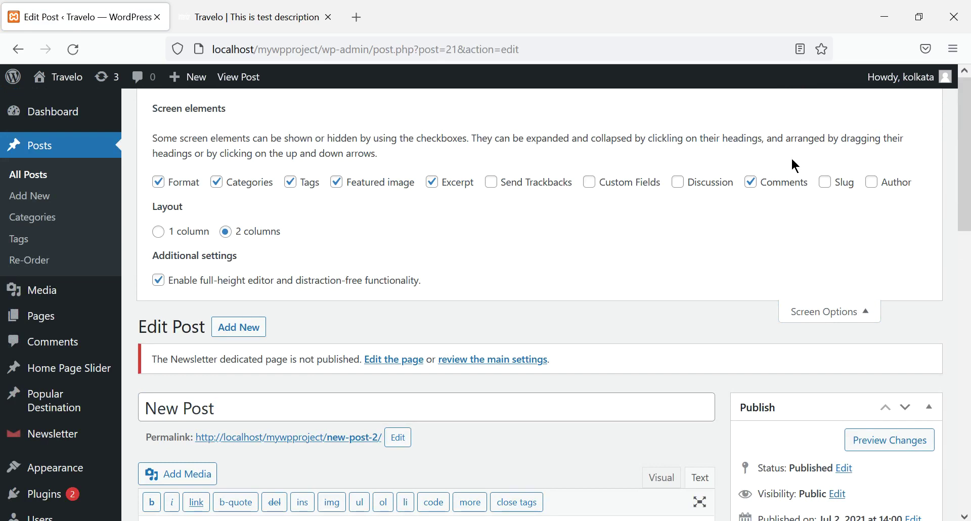
{"action": "scroll", "coordinate": [741, 167], "scroll_direction": "down", "scroll_amount": 12}
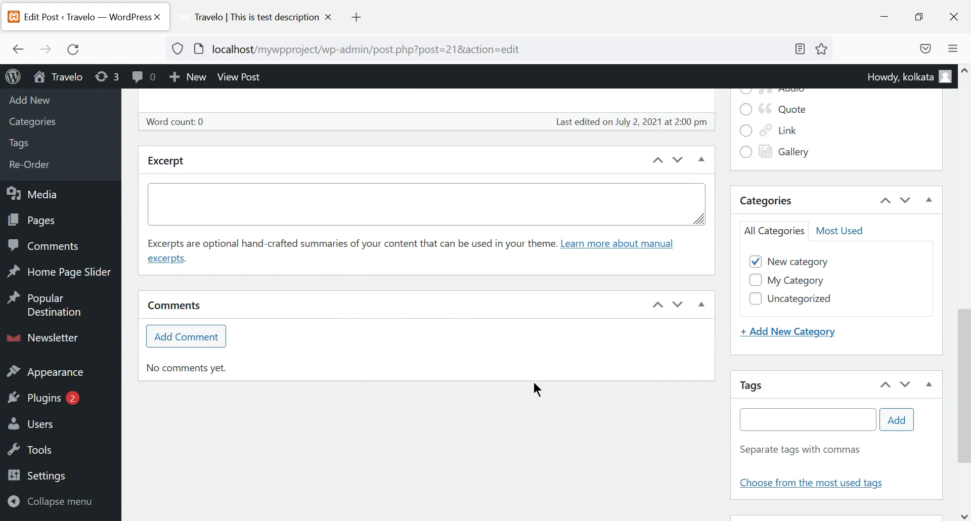
{"action": "scroll", "coordinate": [533, 381], "scroll_direction": "up", "scroll_amount": 12}
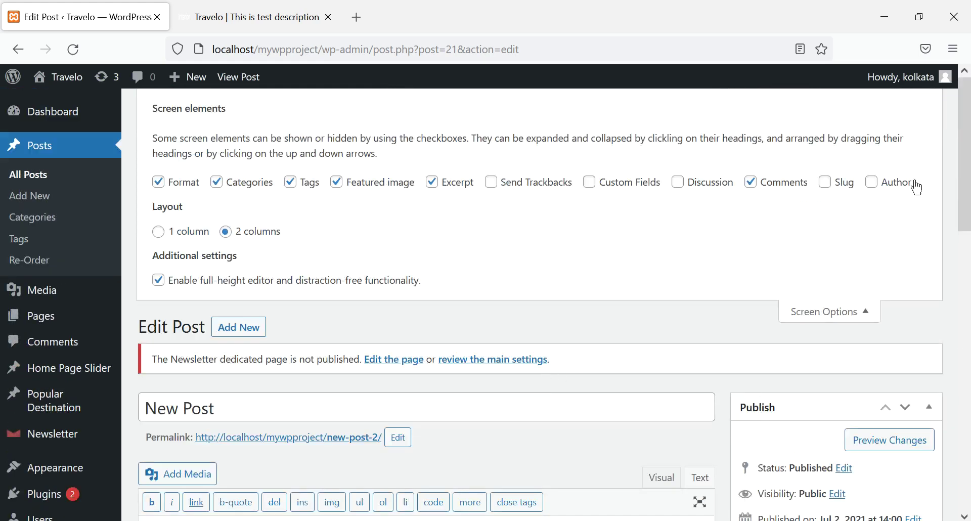
{"action": "left_click", "coordinate": [873, 323]}
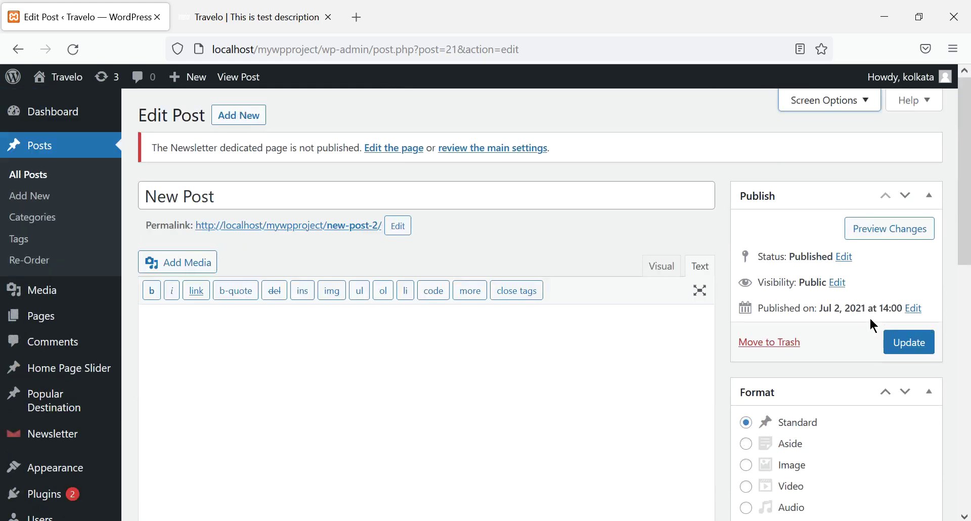
Enable the Custom Fields screen element for New Post's edit form and bring its box into view
{"action": "left_click", "coordinate": [868, 106]}
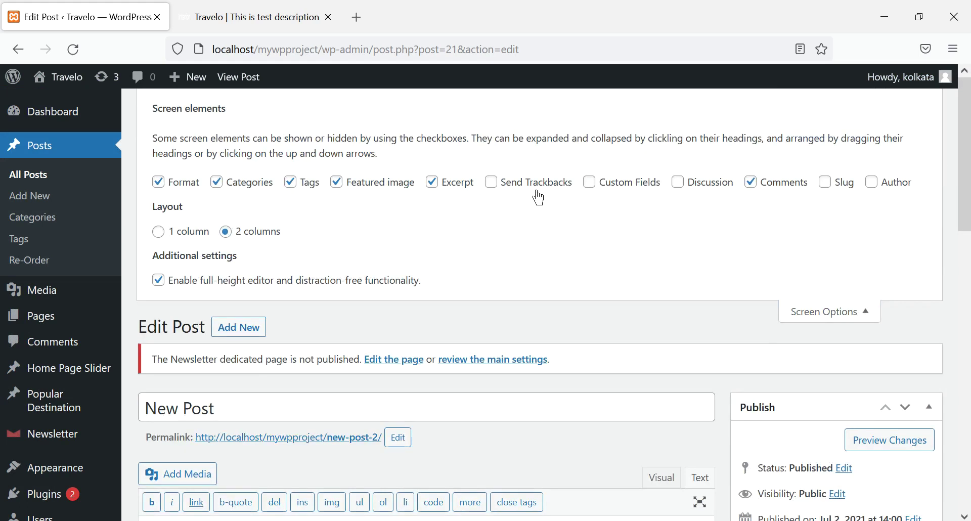
{"action": "left_click", "coordinate": [590, 183]}
{"action": "scroll", "coordinate": [799, 224], "scroll_direction": "down", "scroll_amount": 15}
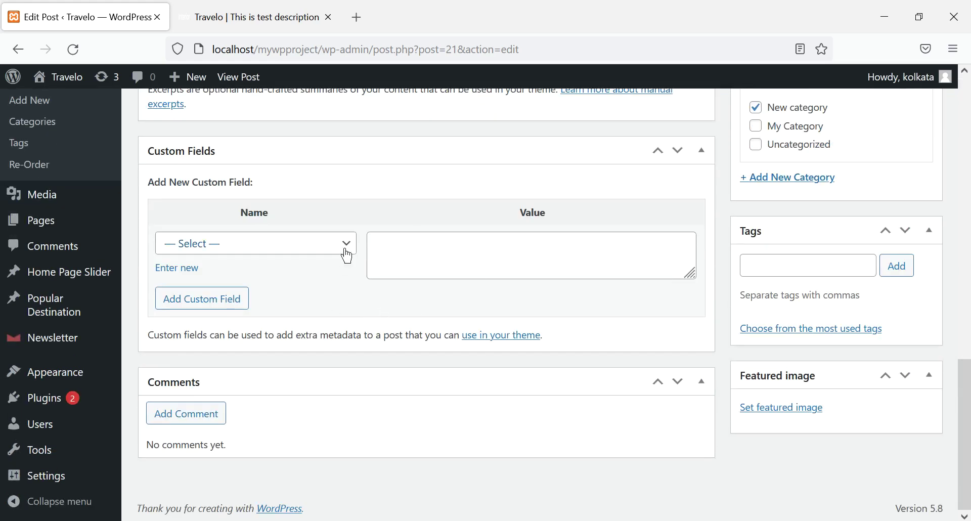
Review the selectable custom field names and the empty value field in New Post's Custom Fields box
{"action": "left_click", "coordinate": [347, 253]}
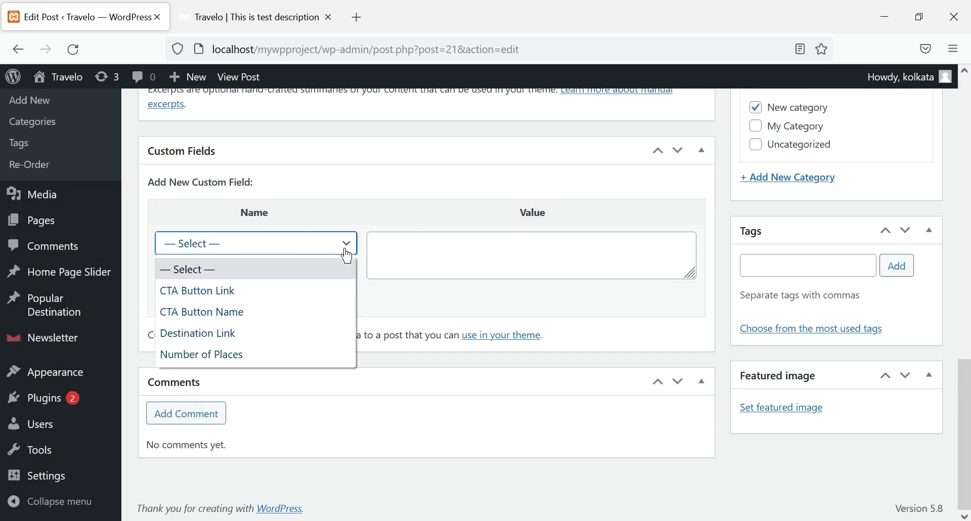
{"action": "left_click", "coordinate": [488, 320]}
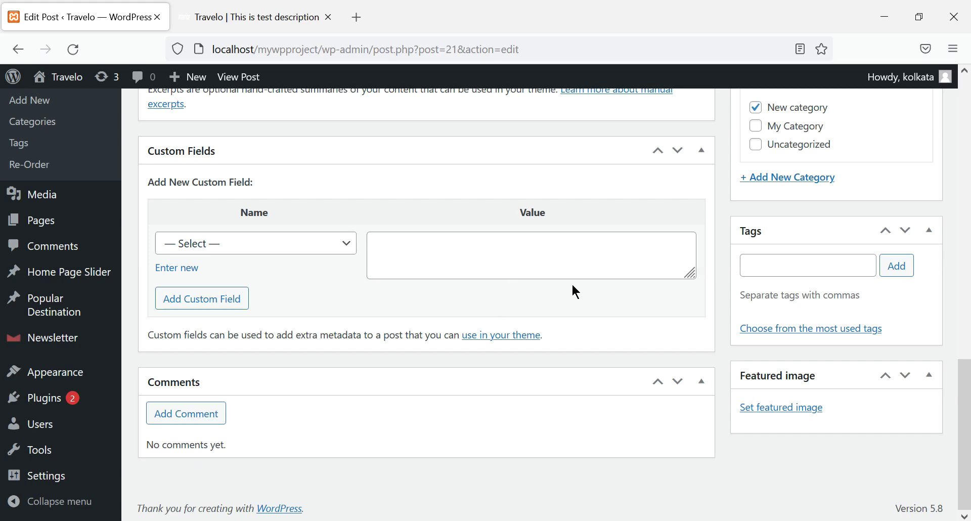
{"action": "left_click", "coordinate": [539, 252]}
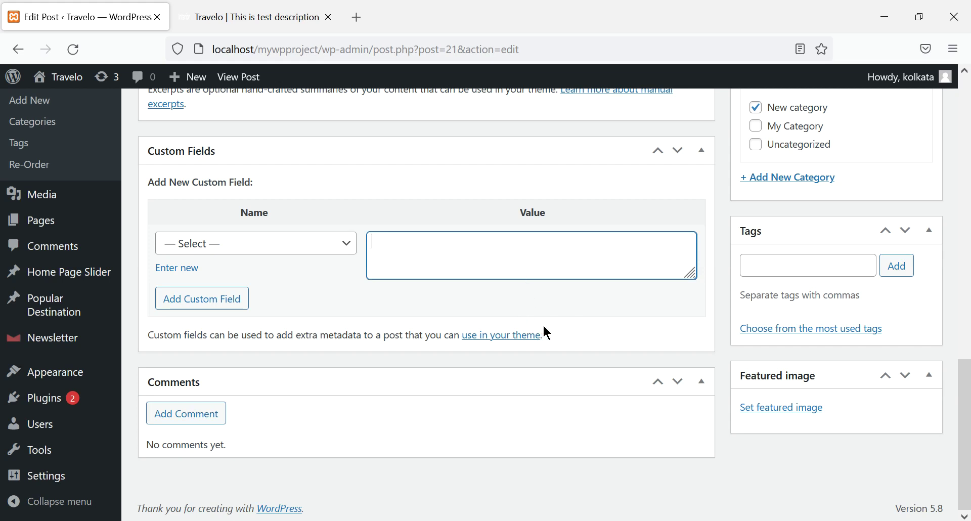
{"action": "scroll", "coordinate": [462, 258], "scroll_direction": "up", "scroll_amount": 4}
{"action": "scroll", "coordinate": [477, 344], "scroll_direction": "down", "scroll_amount": 3}
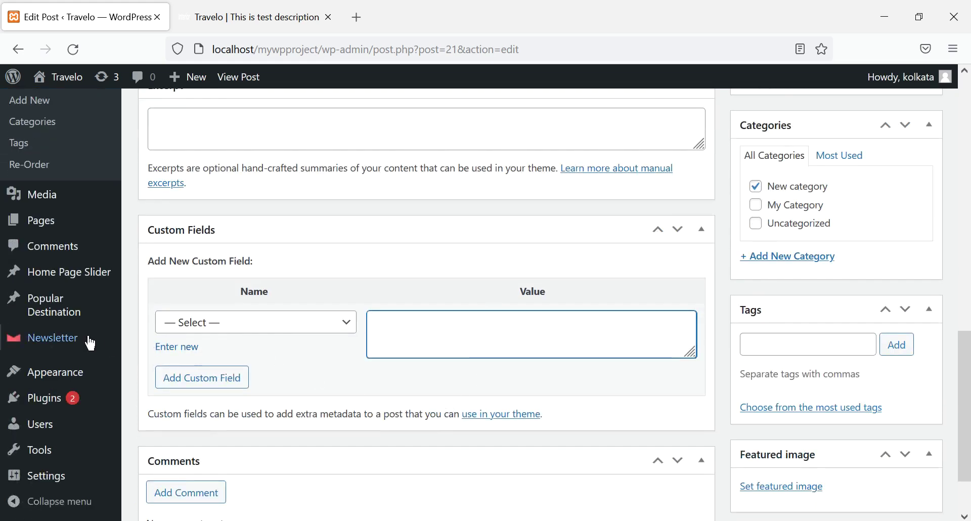
Reopen the America post from Popular Destination and examine its custom fields, highlighting the Number of Places name
{"action": "left_click", "coordinate": [26, 315]}
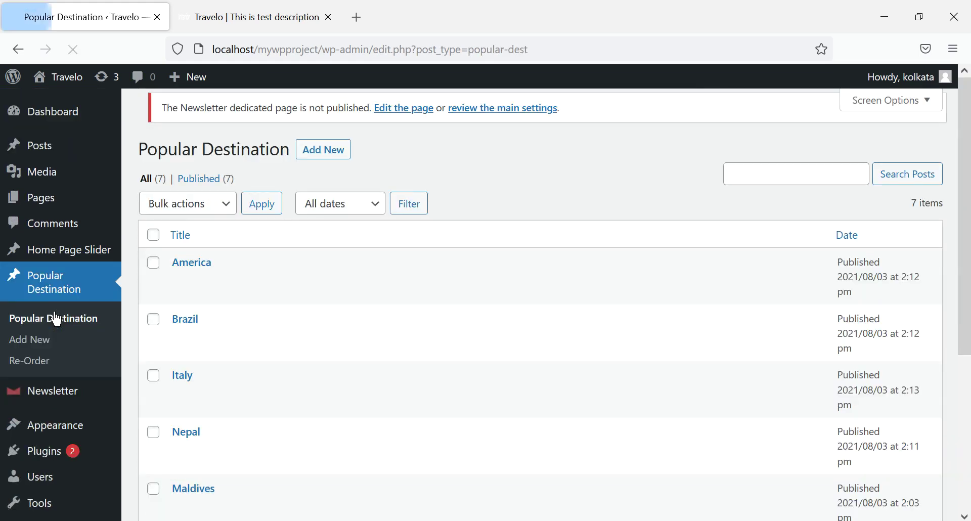
{"action": "scroll", "coordinate": [338, 319], "scroll_direction": "down", "scroll_amount": 2}
{"action": "left_click", "coordinate": [186, 125]}
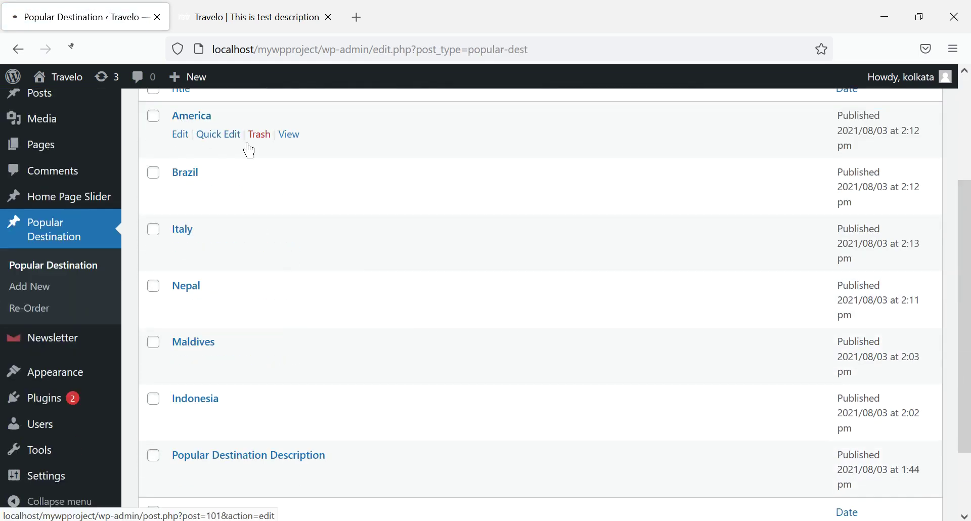
{"action": "scroll", "coordinate": [518, 312], "scroll_direction": "down", "scroll_amount": 3}
{"action": "scroll", "coordinate": [581, 362], "scroll_direction": "down", "scroll_amount": 4}
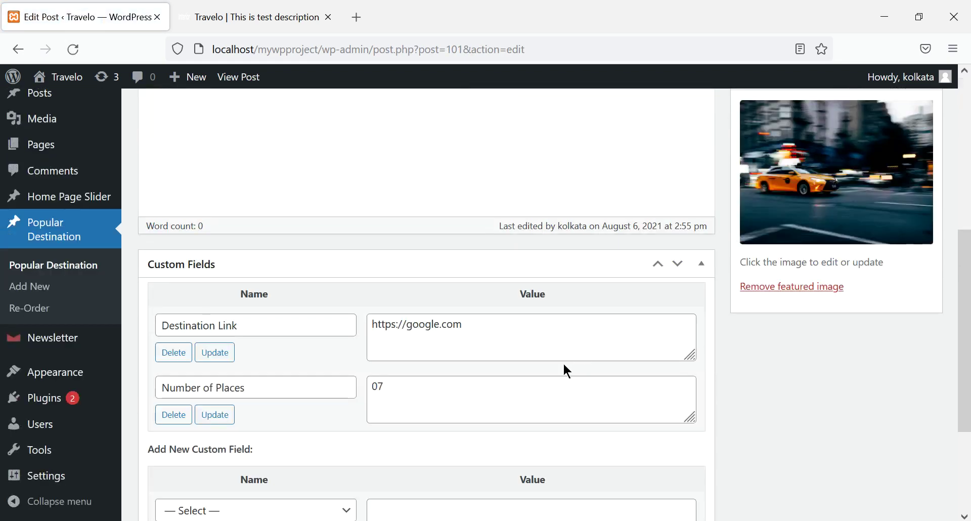
{"action": "scroll", "coordinate": [310, 436], "scroll_direction": "down", "scroll_amount": 2}
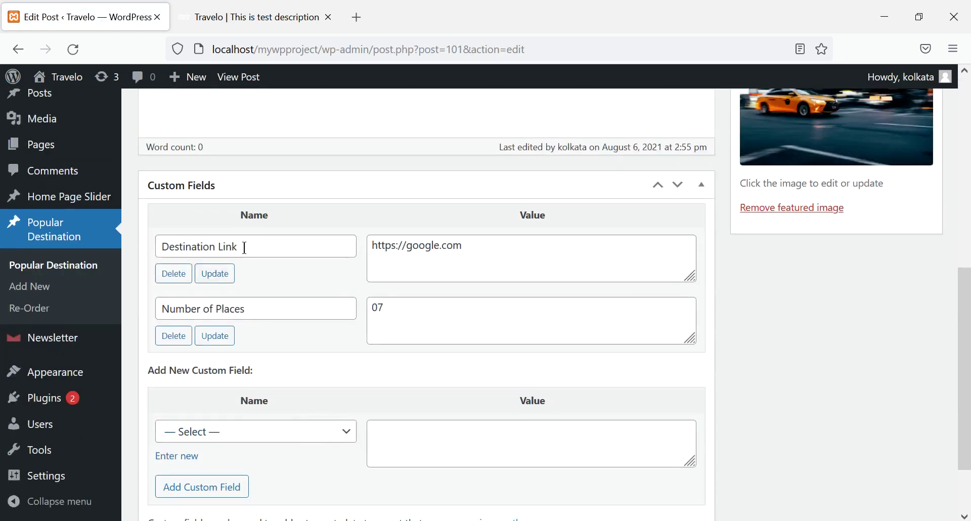
{"action": "left_click_drag", "start_coordinate": [280, 314], "coordinate": [158, 316]}
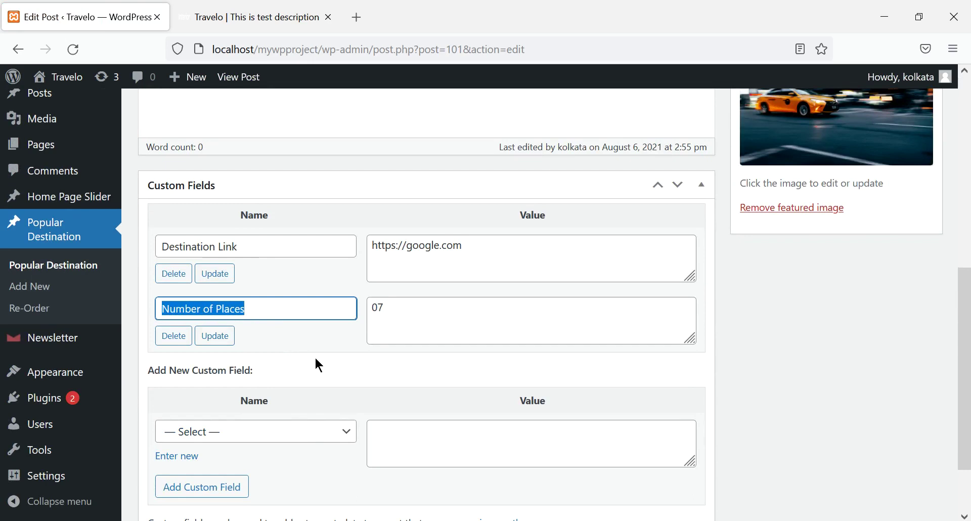
{"action": "scroll", "coordinate": [493, 401], "scroll_direction": "down", "scroll_amount": 3}
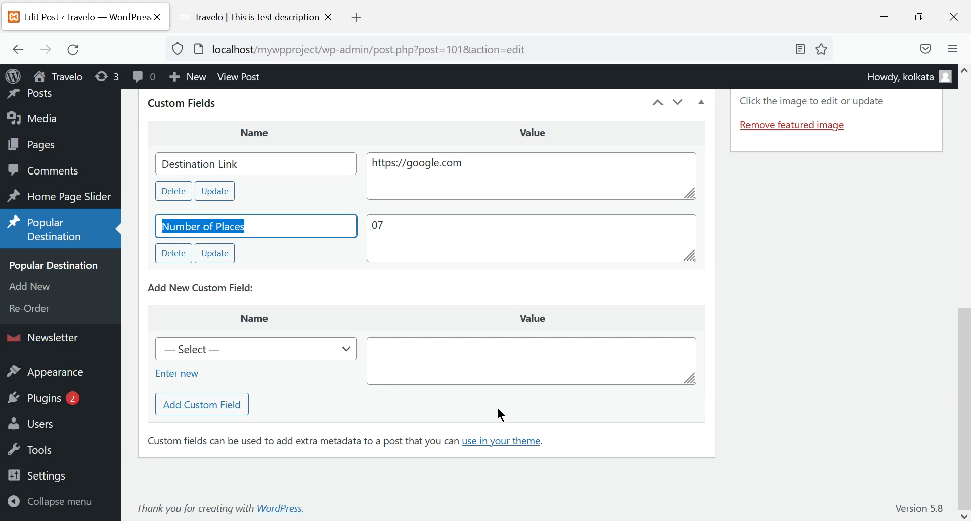
Open the page for adding plugins and search for "advanced custom"
{"action": "mouse_move", "coordinate": [49, 403]}
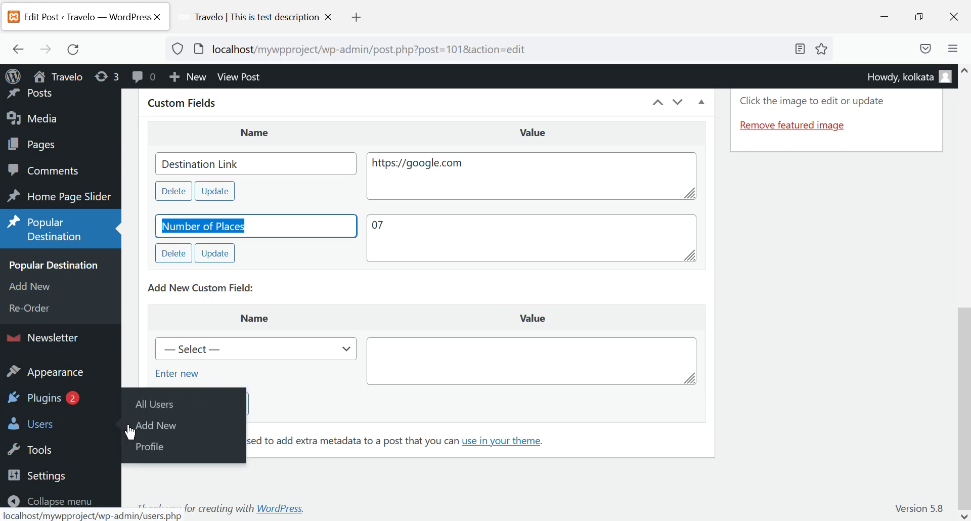
{"action": "left_click", "coordinate": [147, 432]}
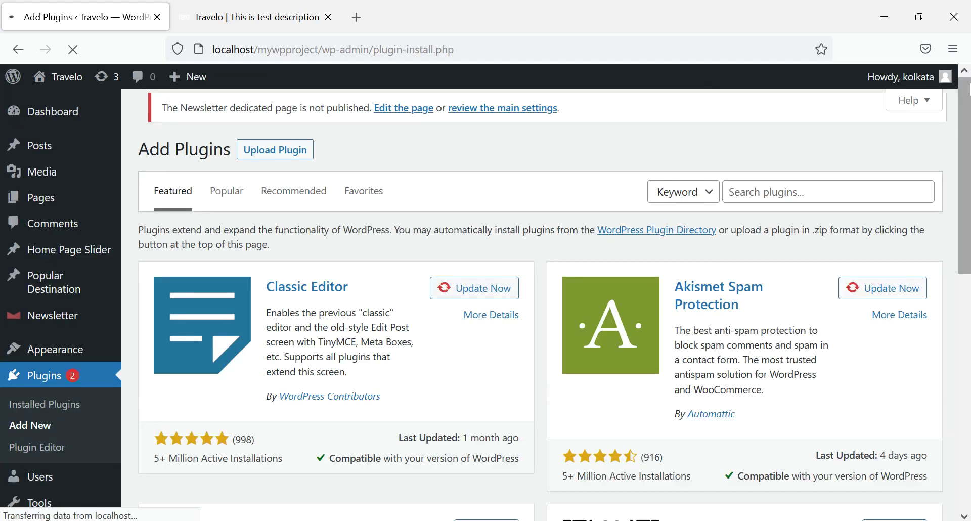
{"action": "left_click", "coordinate": [818, 191]}
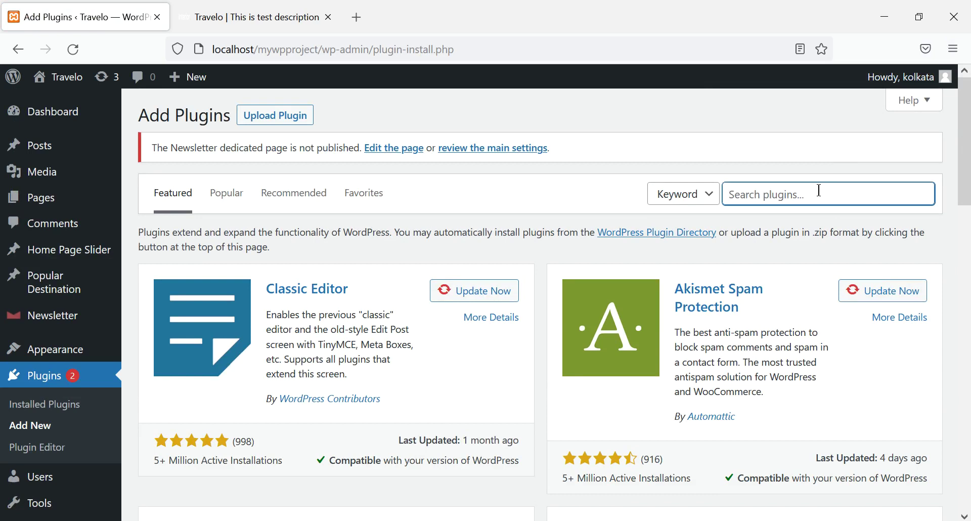
{"action": "type", "text": "adva"}
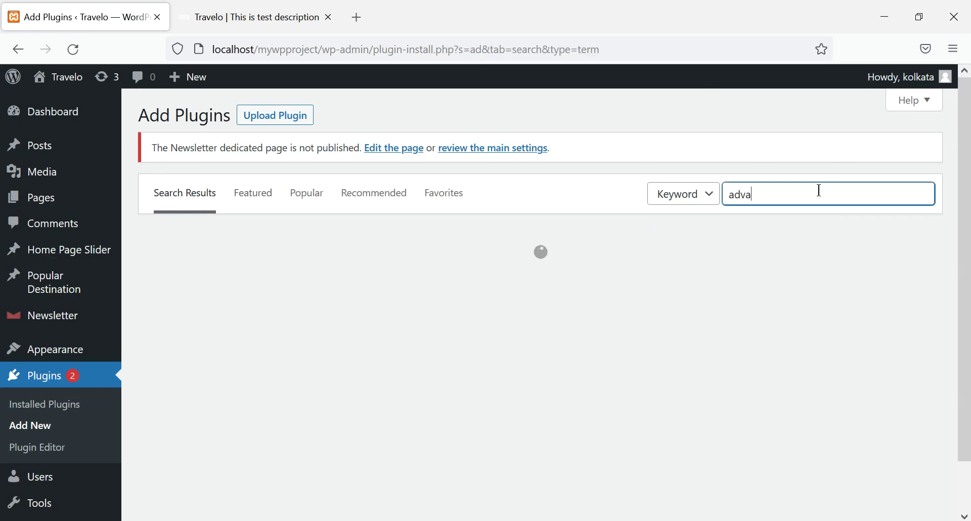
{"action": "type", "text": "nced"}
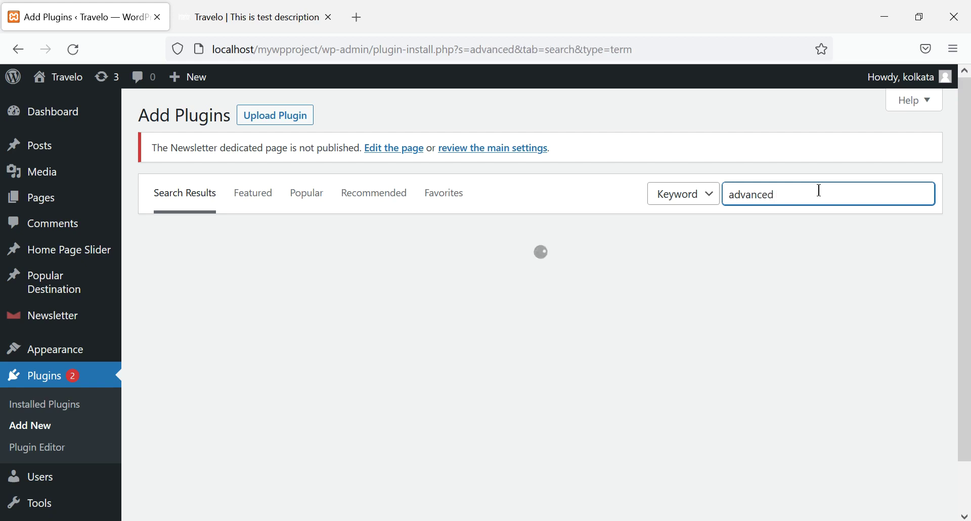
{"action": "type", "text": " cus"}
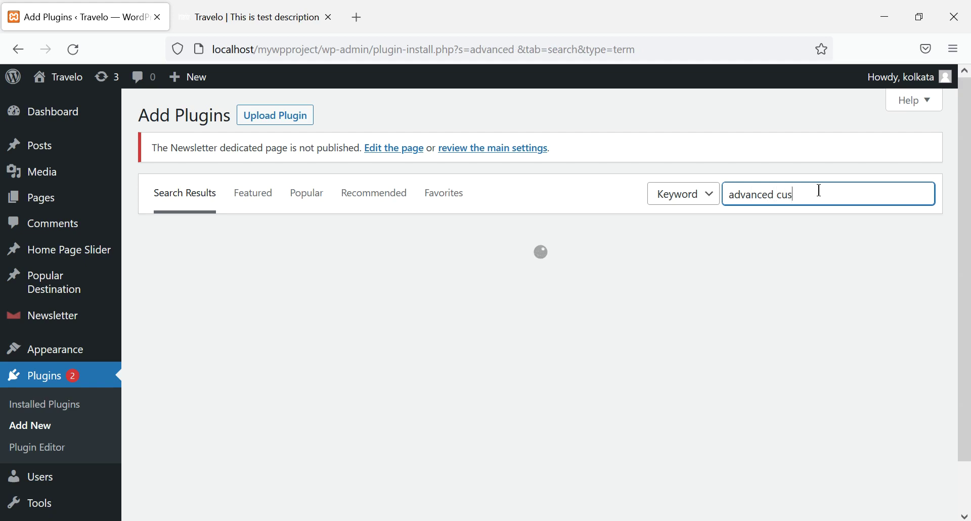
{"action": "type", "text": "tom"}
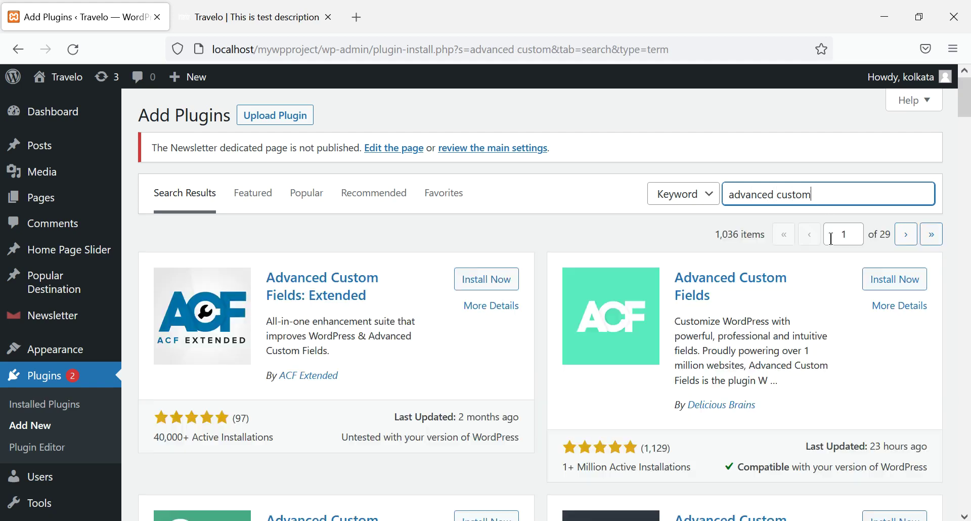
Look through the plugin search results and locate the Advanced Custom Fields plugin by Delicious Brains
{"action": "scroll", "coordinate": [842, 253], "scroll_direction": "down", "scroll_amount": 3}
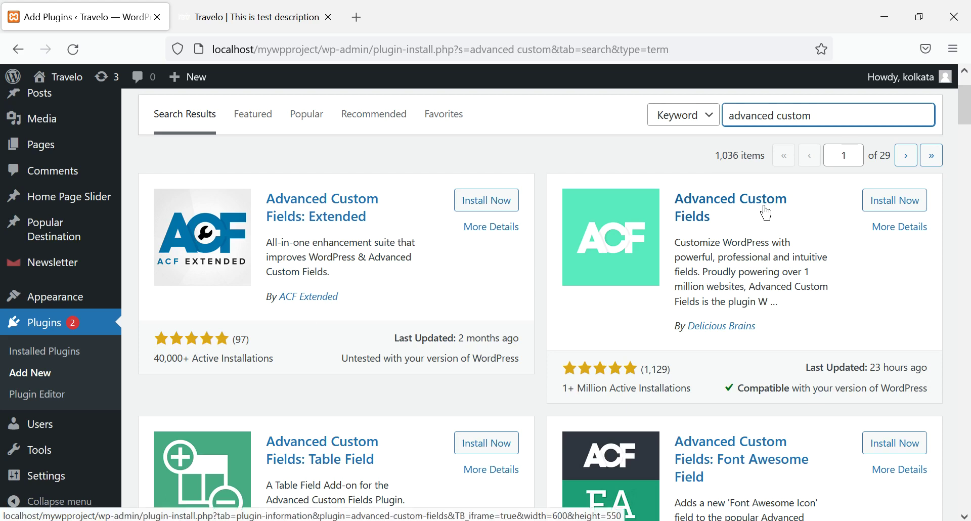
{"action": "scroll", "coordinate": [262, 354], "scroll_direction": "down", "scroll_amount": 5}
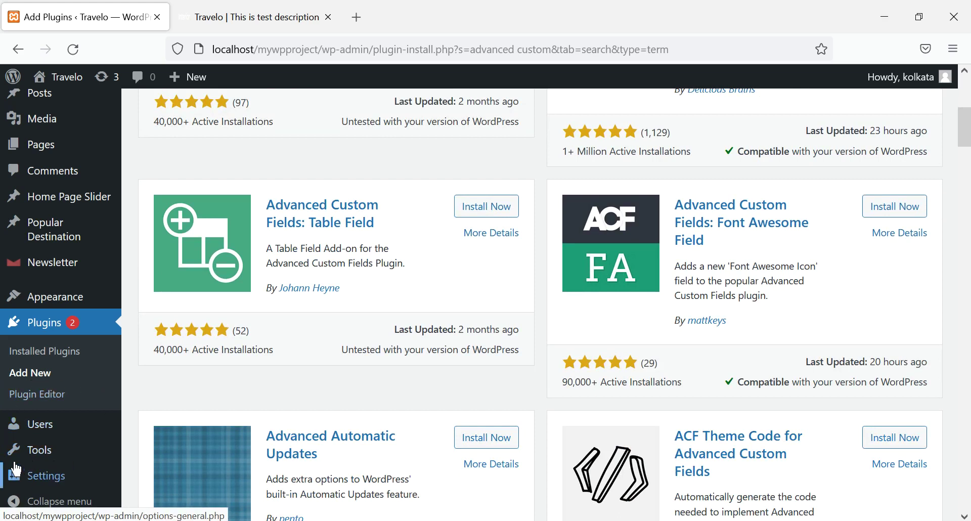
{"action": "mouse_move", "coordinate": [59, 463]}
{"action": "scroll", "coordinate": [58, 463], "scroll_direction": "down", "scroll_amount": 6}
{"action": "scroll", "coordinate": [64, 455], "scroll_direction": "up", "scroll_amount": 12}
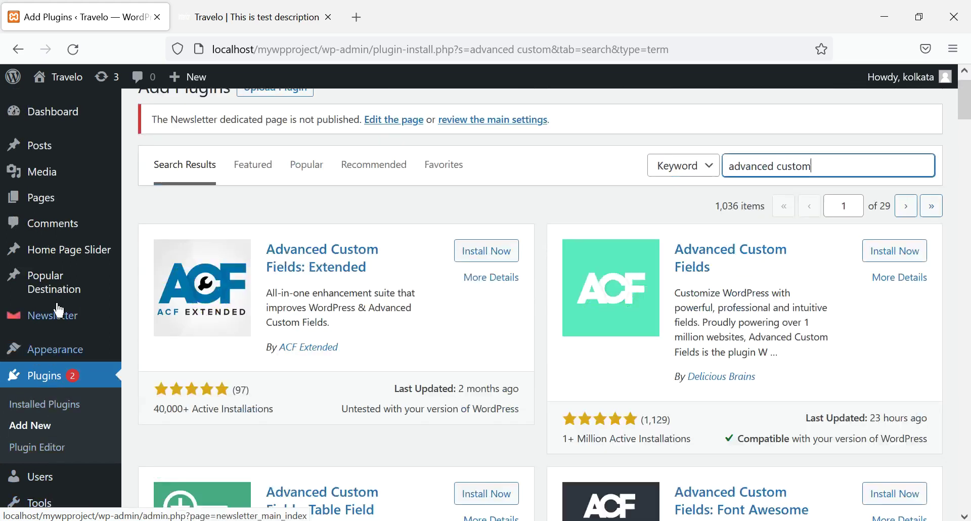
{"action": "scroll", "coordinate": [94, 441], "scroll_direction": "down", "scroll_amount": 7}
{"action": "scroll", "coordinate": [93, 441], "scroll_direction": "down", "scroll_amount": 6}
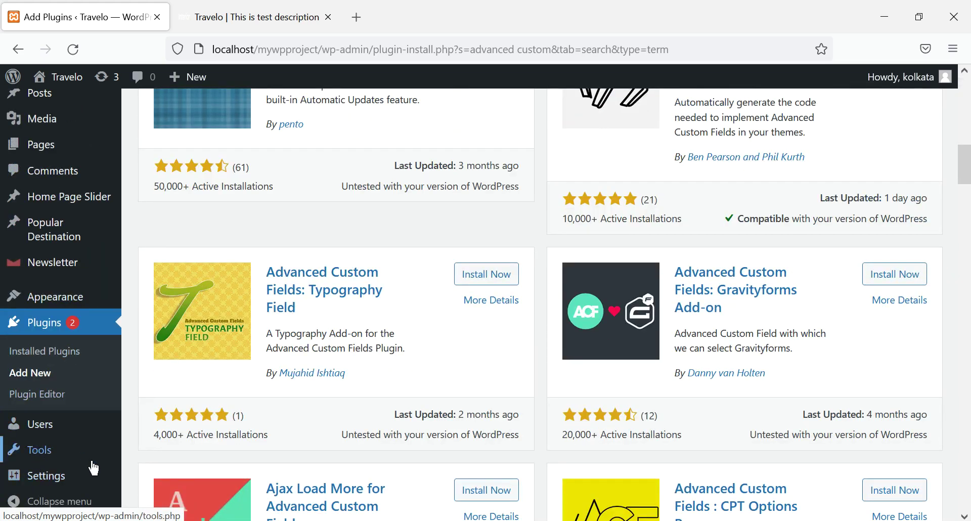
{"action": "mouse_move", "coordinate": [80, 474]}
{"action": "scroll", "coordinate": [513, 300], "scroll_direction": "up", "scroll_amount": 10}
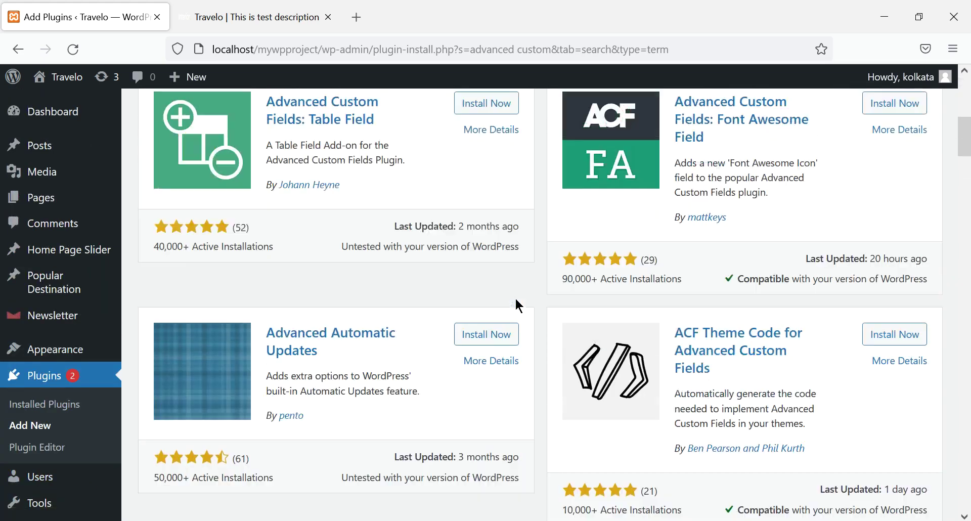
{"action": "scroll", "coordinate": [514, 293], "scroll_direction": "up", "scroll_amount": 5}
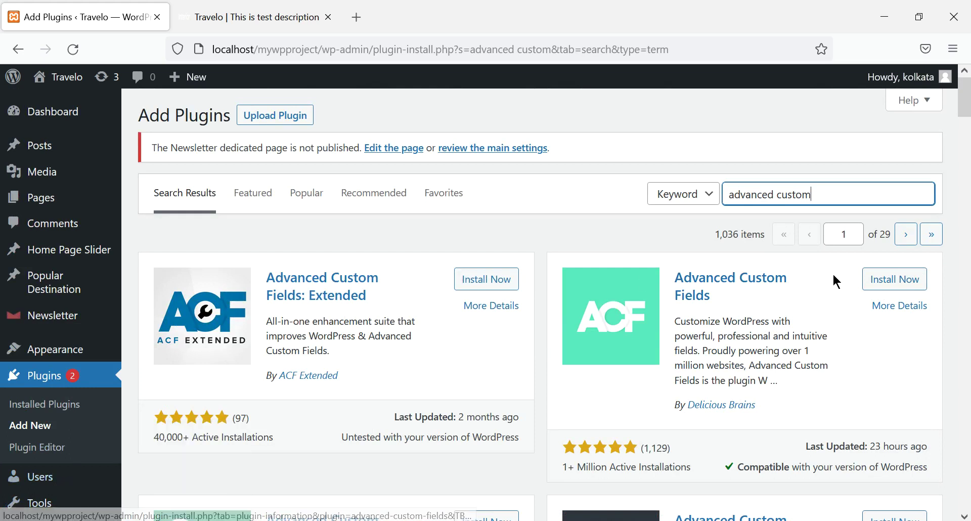
Install and activate the Advanced Custom Fields plugin, and check for its Custom Fields entry in the admin menu
{"action": "left_click", "coordinate": [893, 282]}
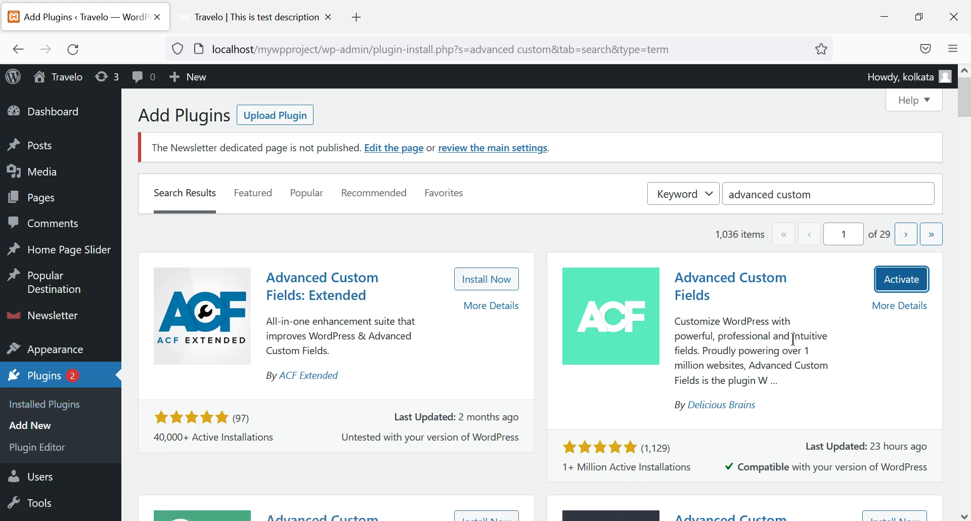
{"action": "left_click", "coordinate": [896, 278]}
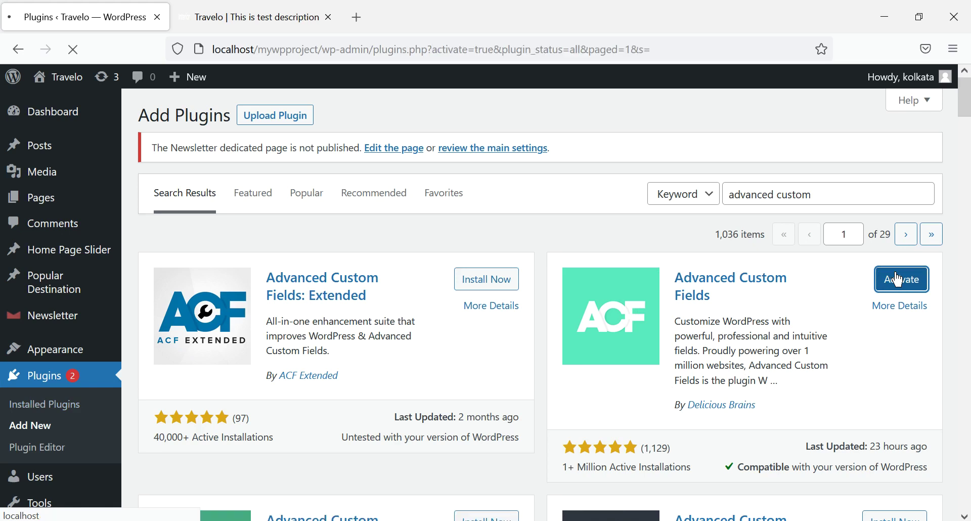
{"action": "scroll", "coordinate": [722, 282], "scroll_direction": "down", "scroll_amount": 3}
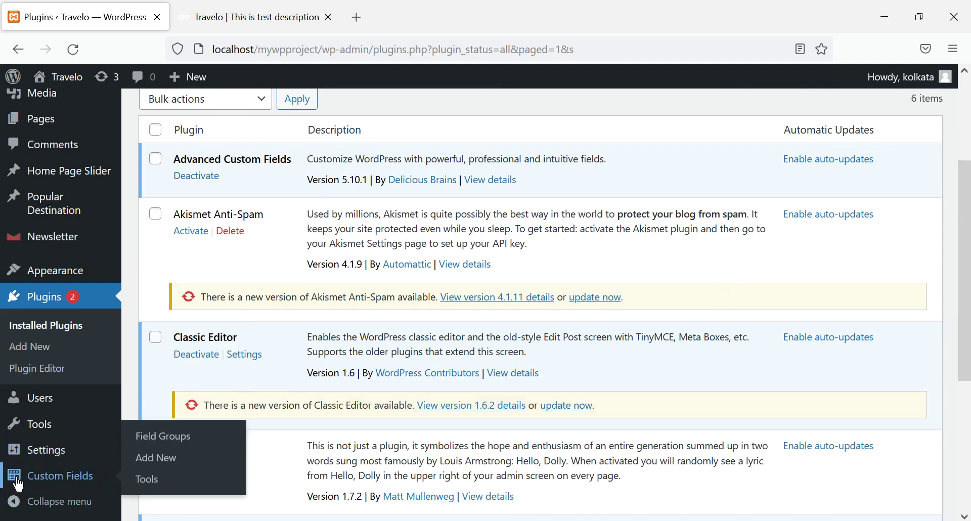
{"action": "scroll", "coordinate": [390, 366], "scroll_direction": "up", "scroll_amount": 3}
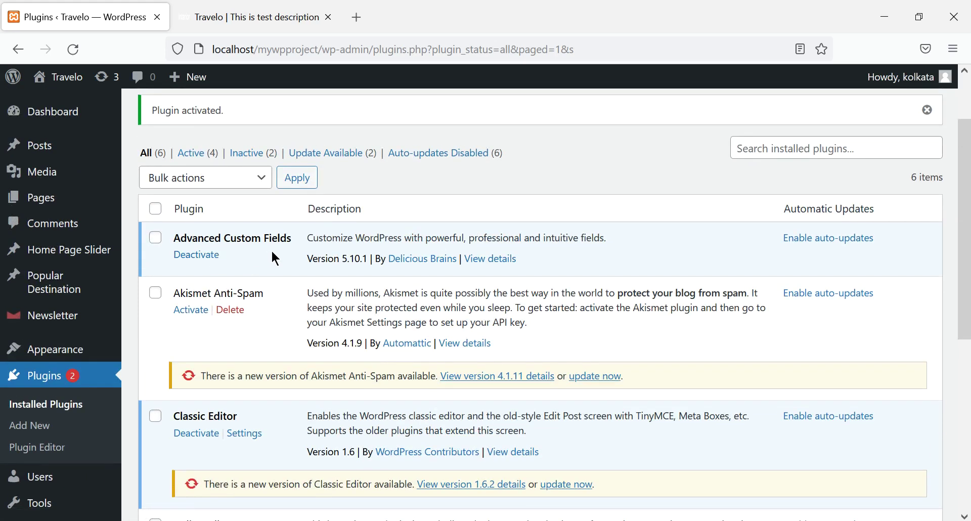
{"action": "scroll", "coordinate": [272, 252], "scroll_direction": "down", "scroll_amount": 5}
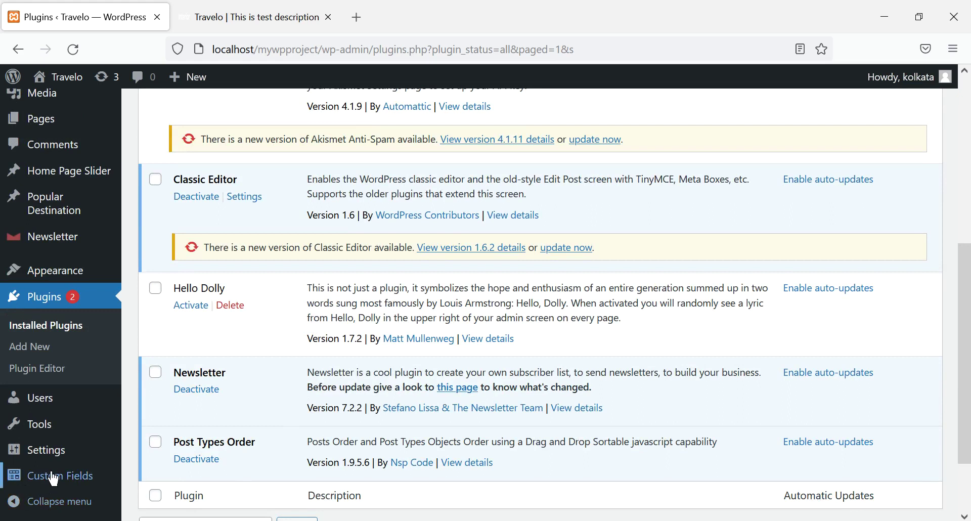
{"action": "mouse_move", "coordinate": [53, 489]}
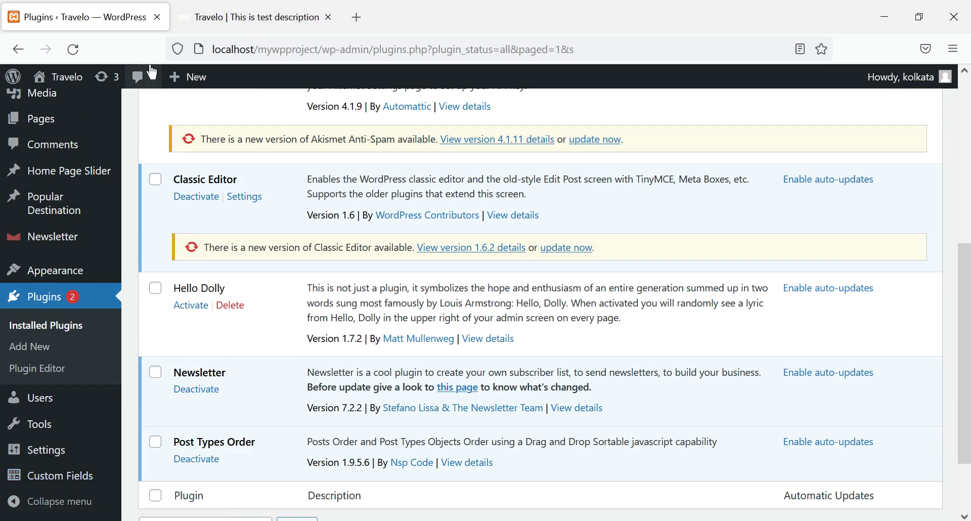
Open the America post from Popular Destination in a separate tab and check its edit form and screen elements for custom fields
{"action": "middle_click", "coordinate": [46, 207]}
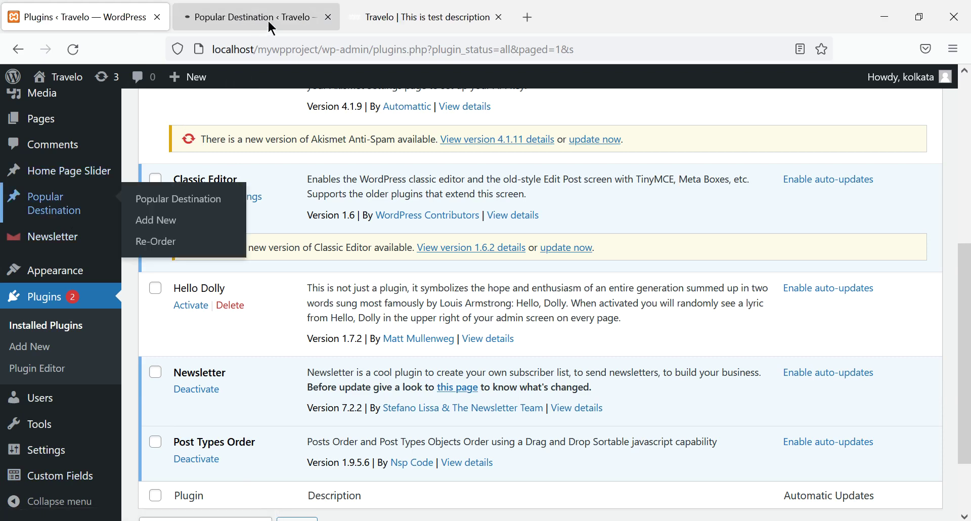
{"action": "left_click", "coordinate": [268, 22]}
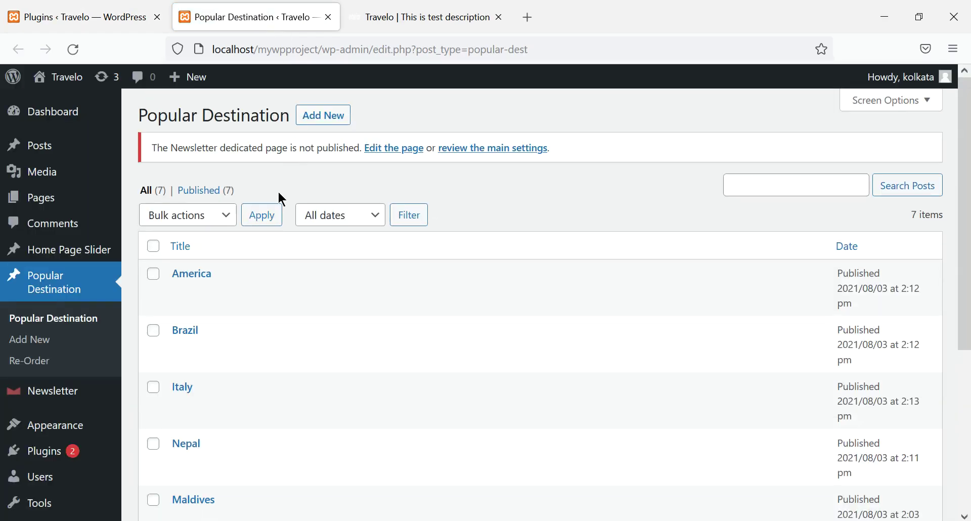
{"action": "left_click", "coordinate": [200, 278]}
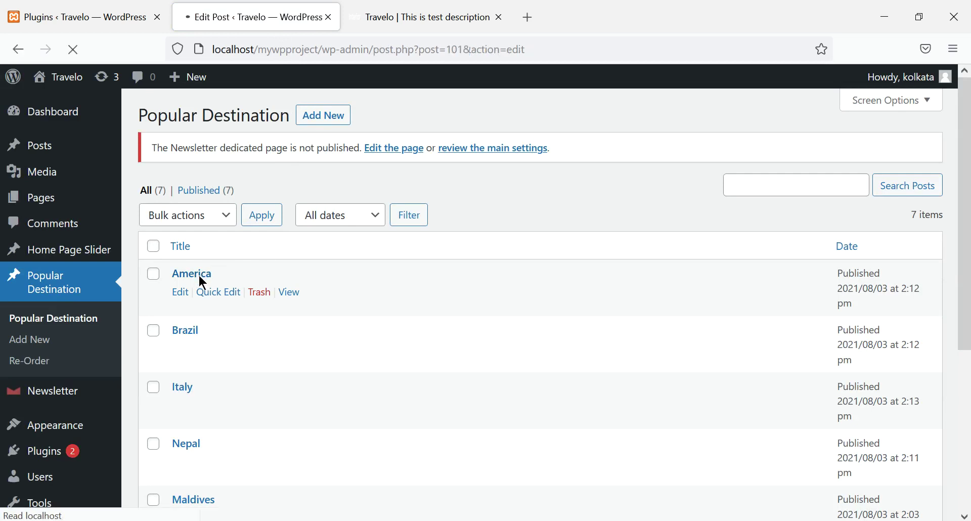
{"action": "scroll", "coordinate": [438, 270], "scroll_direction": "down", "scroll_amount": 3}
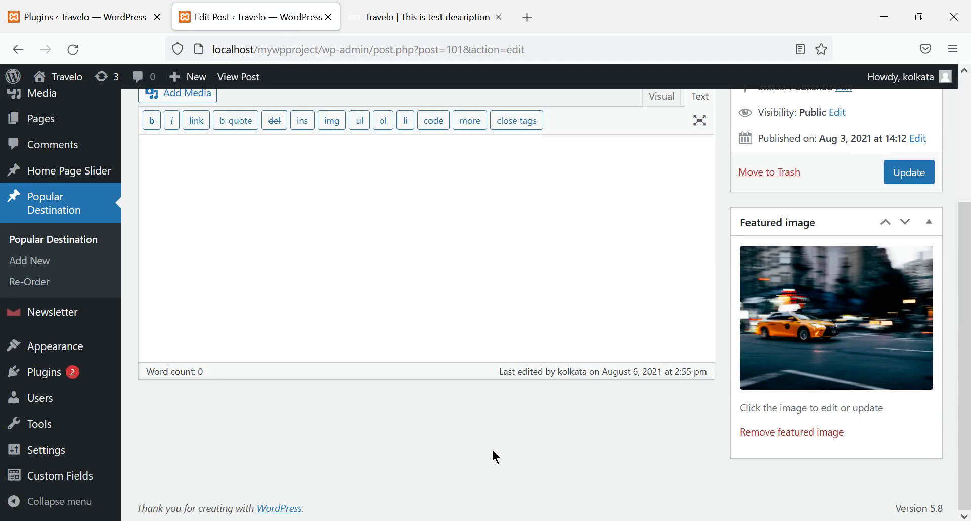
{"action": "scroll", "coordinate": [614, 423], "scroll_direction": "up", "scroll_amount": 3}
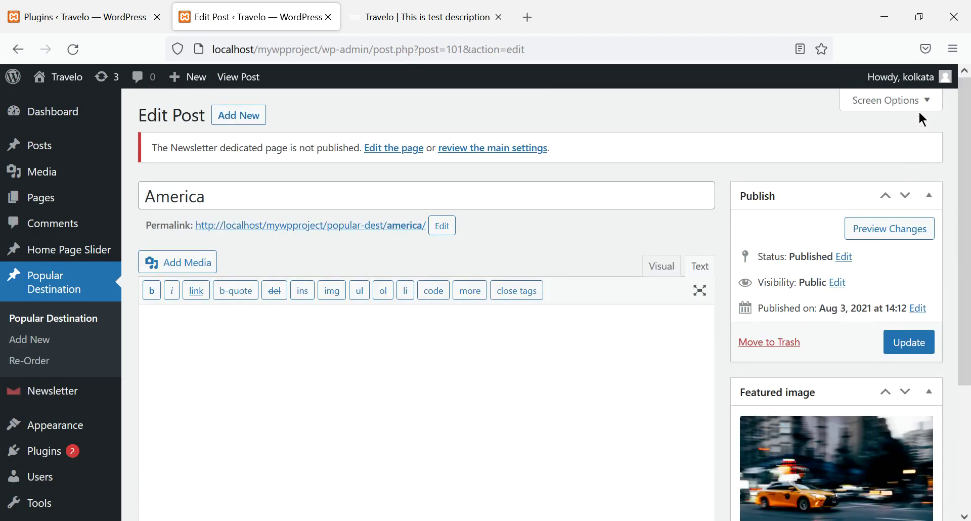
{"action": "left_click", "coordinate": [926, 103]}
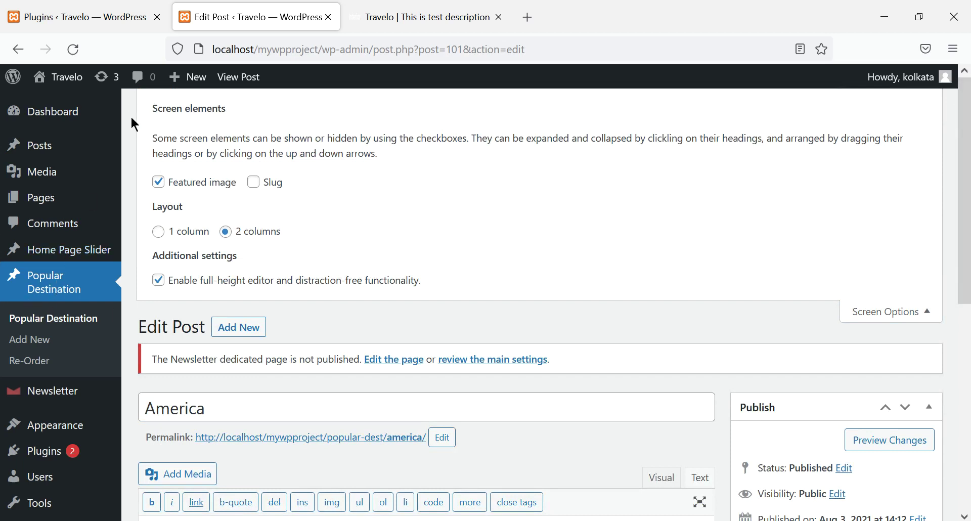
{"action": "scroll", "coordinate": [432, 245], "scroll_direction": "down", "scroll_amount": 5}
{"action": "scroll", "coordinate": [456, 269], "scroll_direction": "down", "scroll_amount": 3}
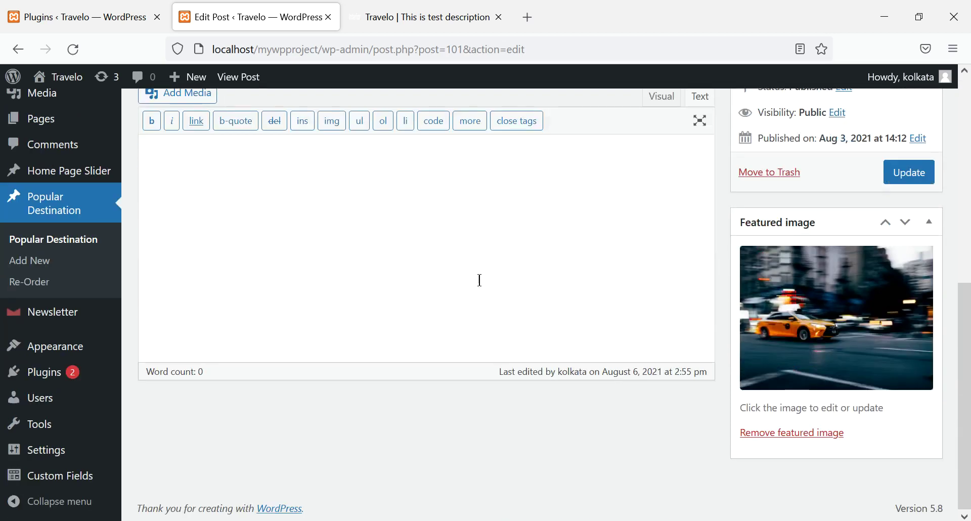
Reload the Travelo home page and check the place labels on the destination cards
{"action": "left_click", "coordinate": [390, 17]}
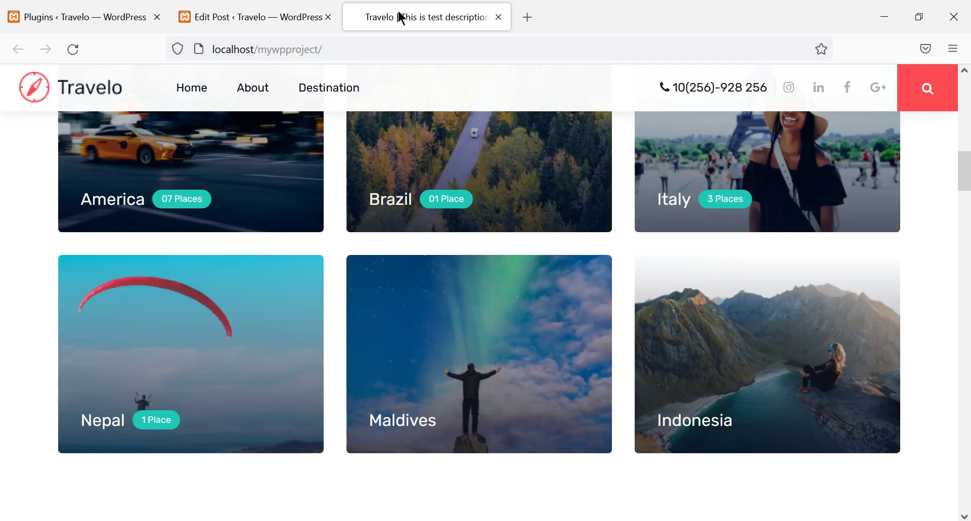
{"action": "left_click", "coordinate": [69, 49]}
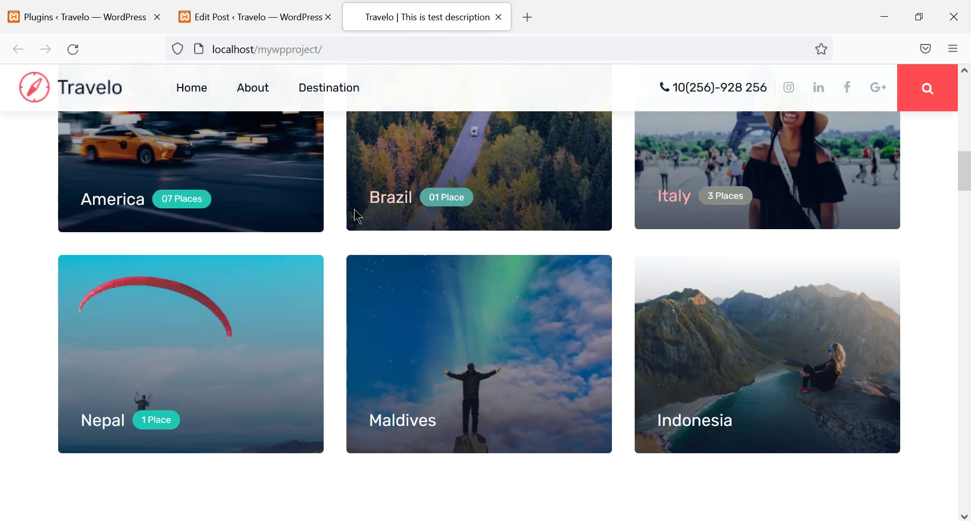
{"action": "left_click", "coordinate": [199, 20]}
Return to the installed plugins page and examine the plugin list and the Custom Fields menu entry
{"action": "left_click", "coordinate": [90, 18]}
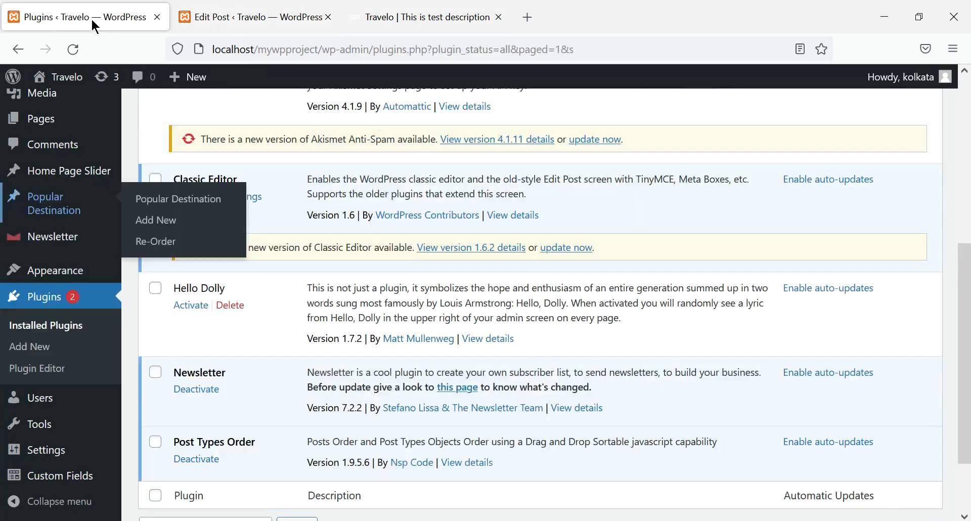
{"action": "scroll", "coordinate": [141, 459], "scroll_direction": "down", "scroll_amount": 2}
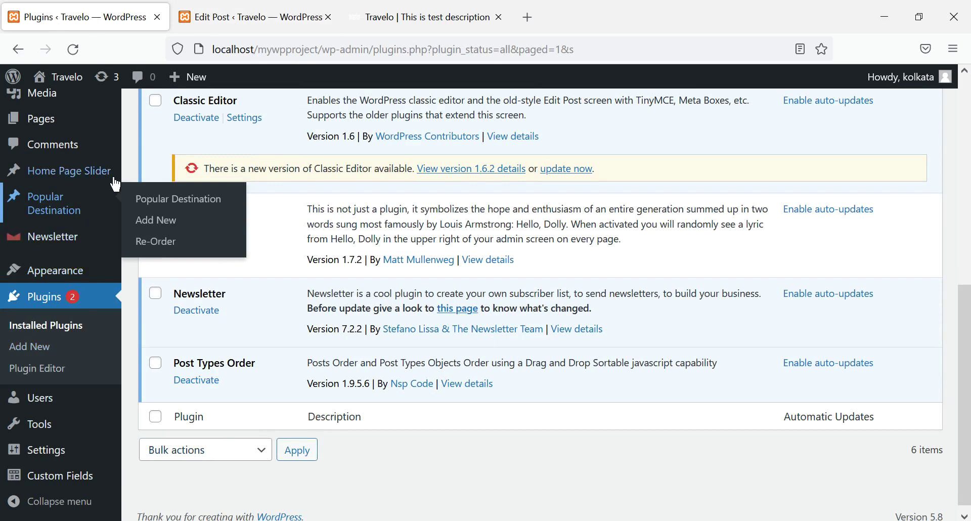
{"action": "scroll", "coordinate": [149, 261], "scroll_direction": "up", "scroll_amount": 2}
{"action": "scroll", "coordinate": [149, 261], "scroll_direction": "up", "scroll_amount": 4}
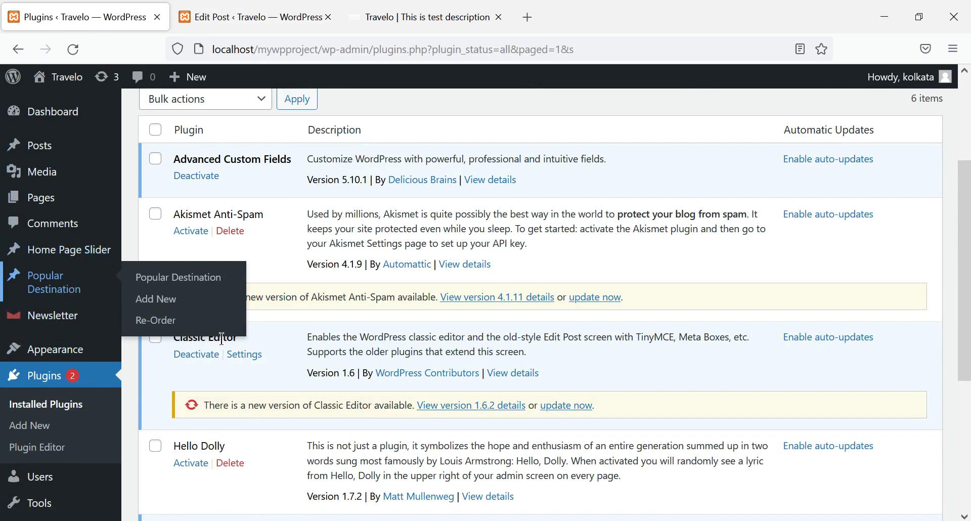
{"action": "scroll", "coordinate": [223, 337], "scroll_direction": "down", "scroll_amount": 3}
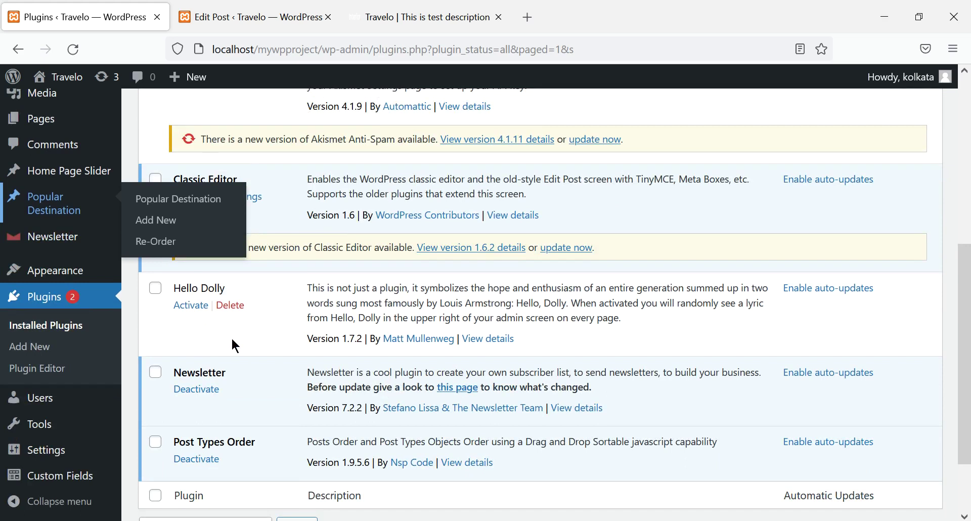
{"action": "scroll", "coordinate": [232, 336], "scroll_direction": "down", "scroll_amount": 2}
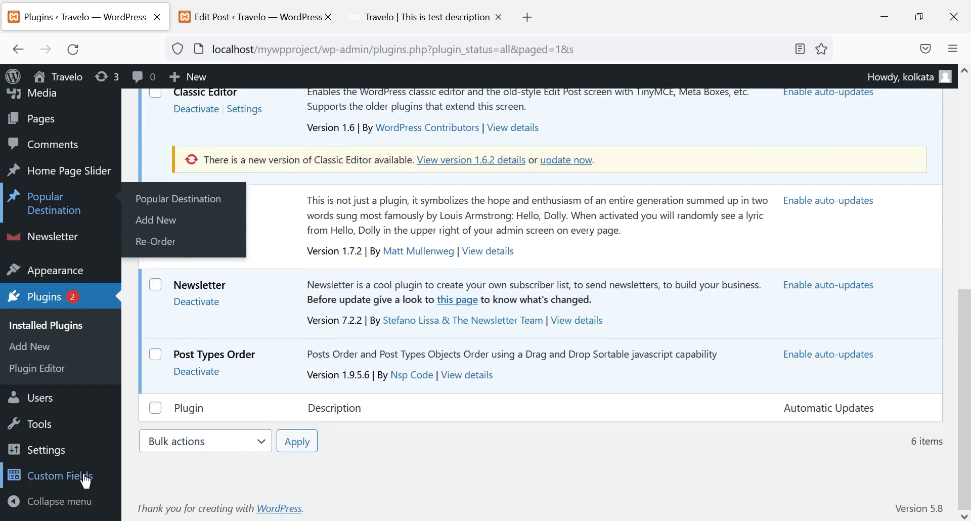
Compare the place labels on the home page's Popular Destination cards with America's edit form, closing the page opened from America's card
{"action": "left_click", "coordinate": [380, 13]}
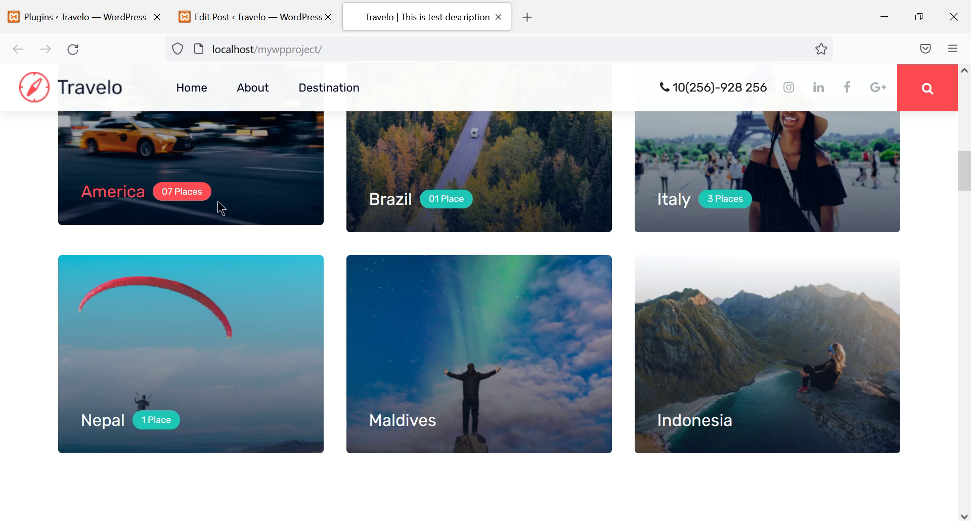
{"action": "left_click", "coordinate": [189, 202]}
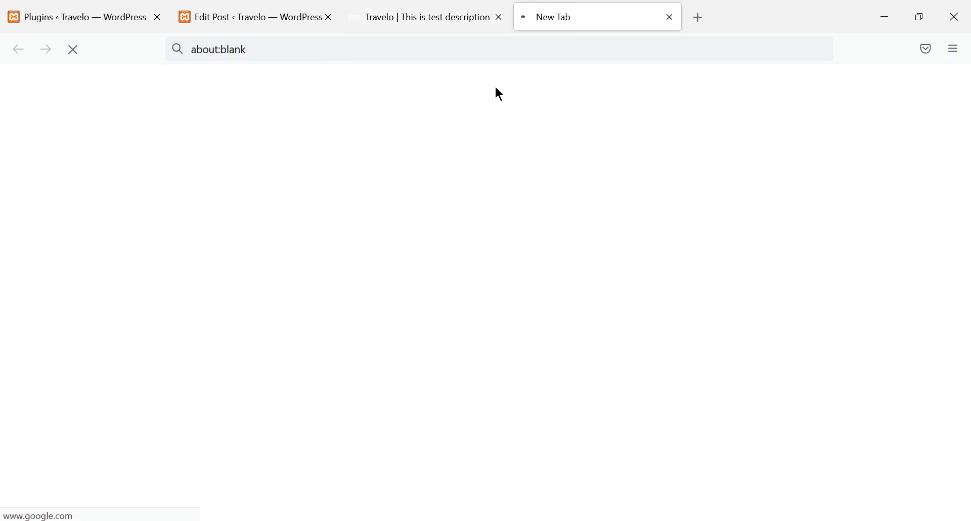
{"action": "left_click", "coordinate": [669, 18]}
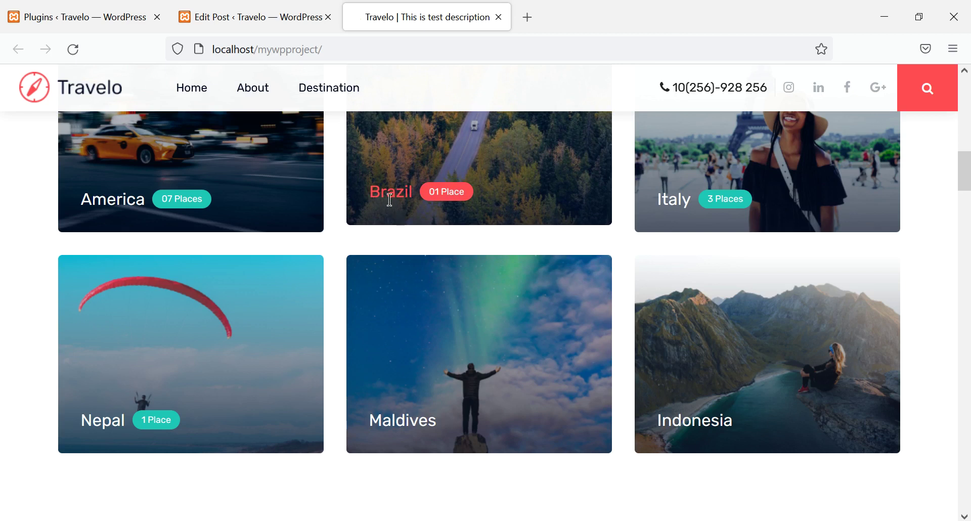
{"action": "scroll", "coordinate": [441, 297], "scroll_direction": "up", "scroll_amount": 3}
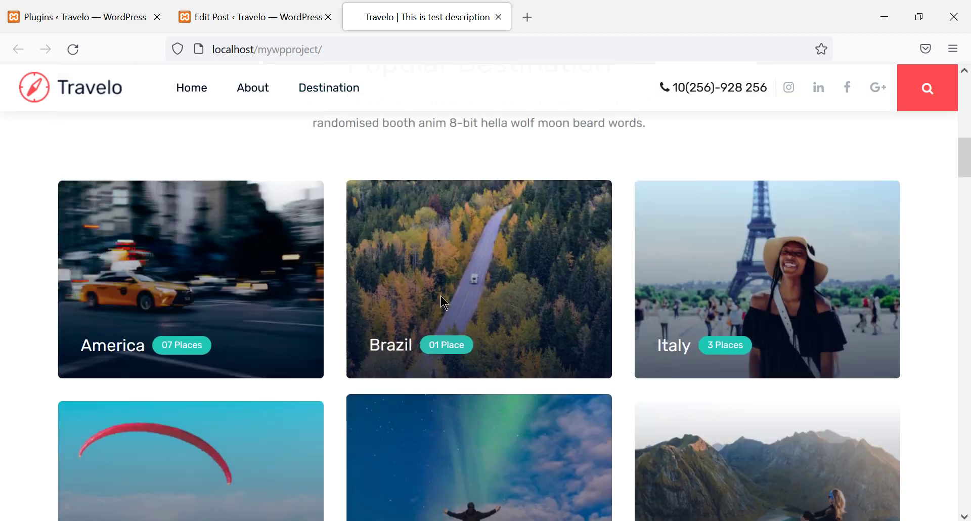
{"action": "left_click", "coordinate": [260, 17]}
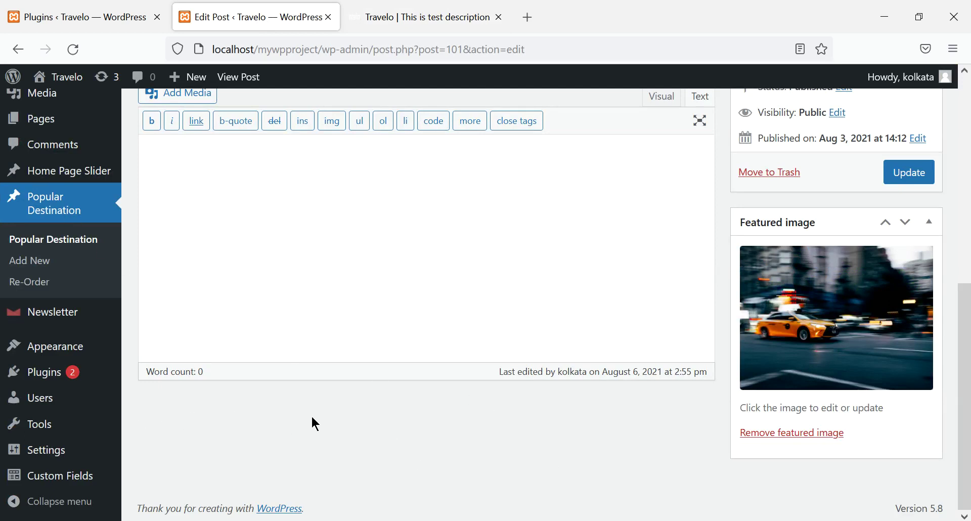
{"action": "mouse_move", "coordinate": [78, 476]}
{"action": "left_click", "coordinate": [395, 19]}
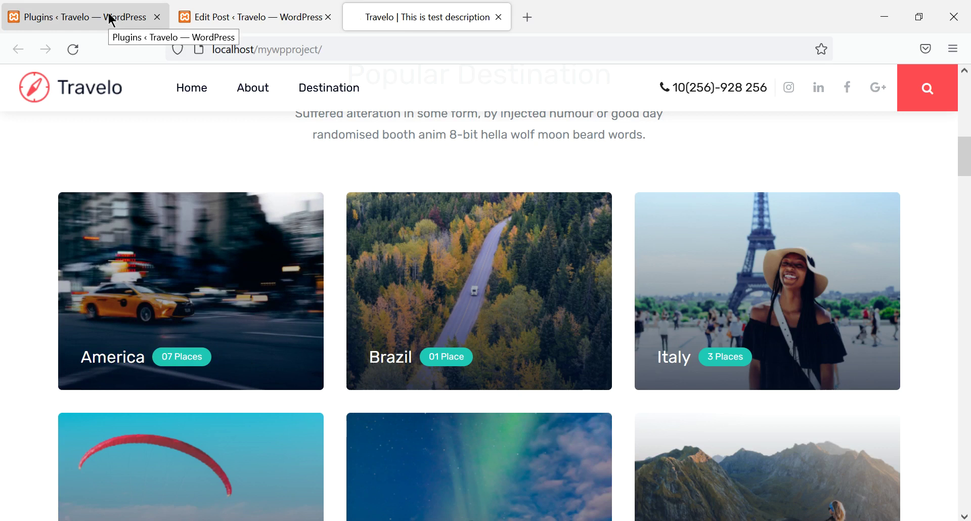
Return to the plugins page and open the Field Groups list of Advanced Custom Fields
{"action": "left_click", "coordinate": [89, 20]}
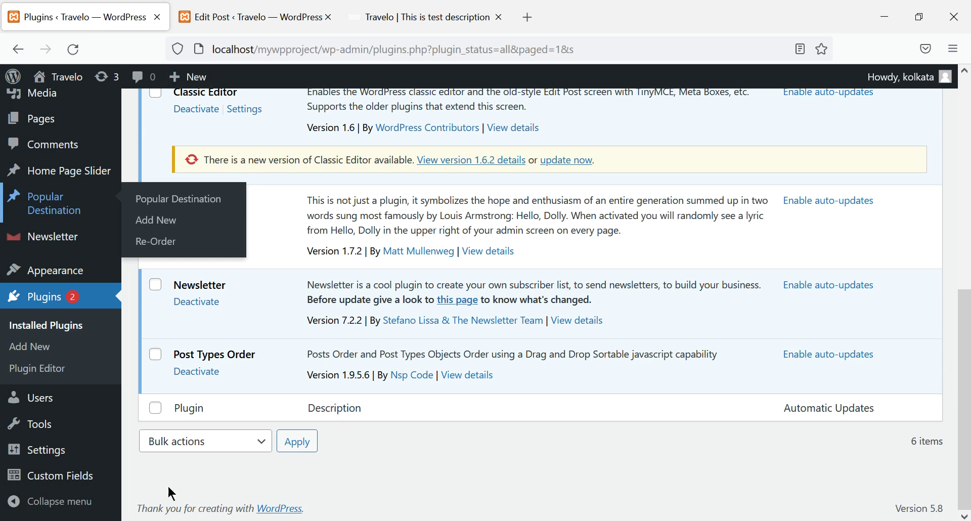
{"action": "mouse_move", "coordinate": [82, 482]}
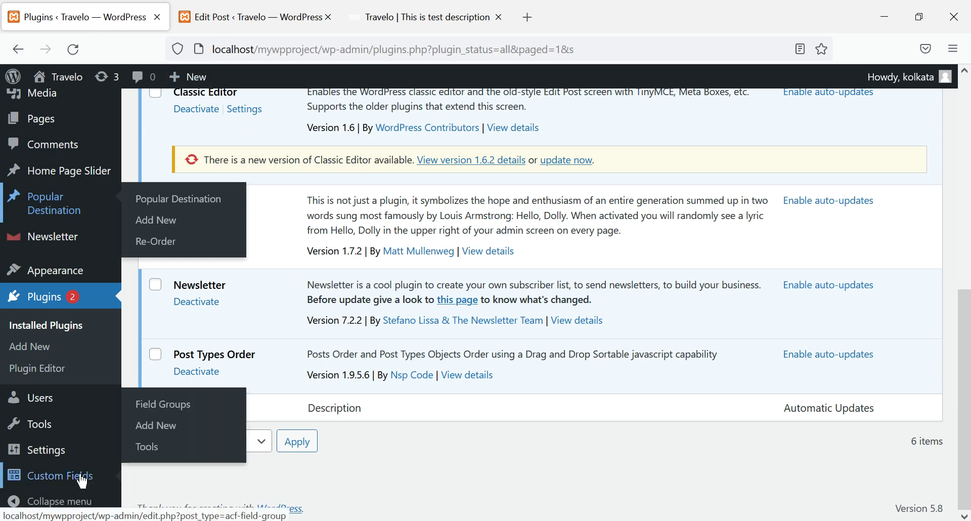
{"action": "left_click", "coordinate": [82, 482]}
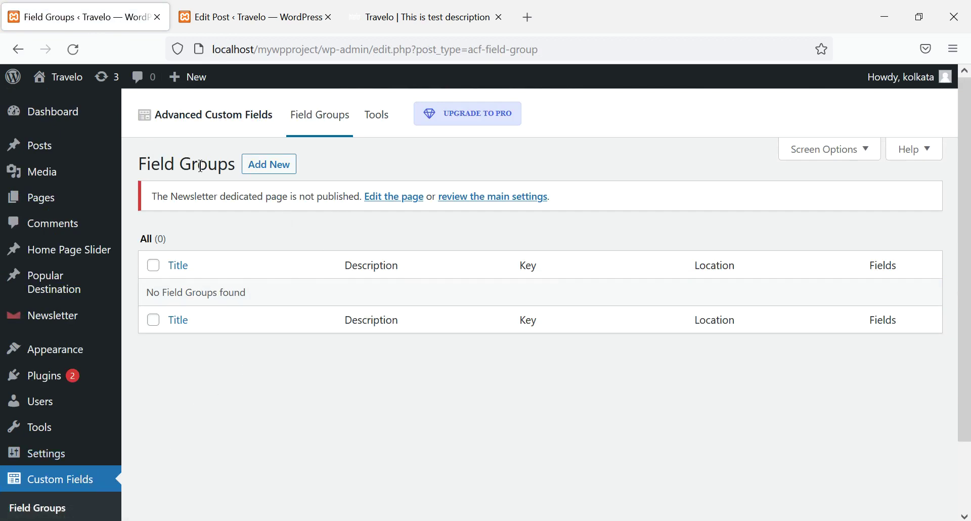
Start a new field group and compare America's edit form with its place label on the Travelo home page
{"action": "left_click", "coordinate": [270, 165]}
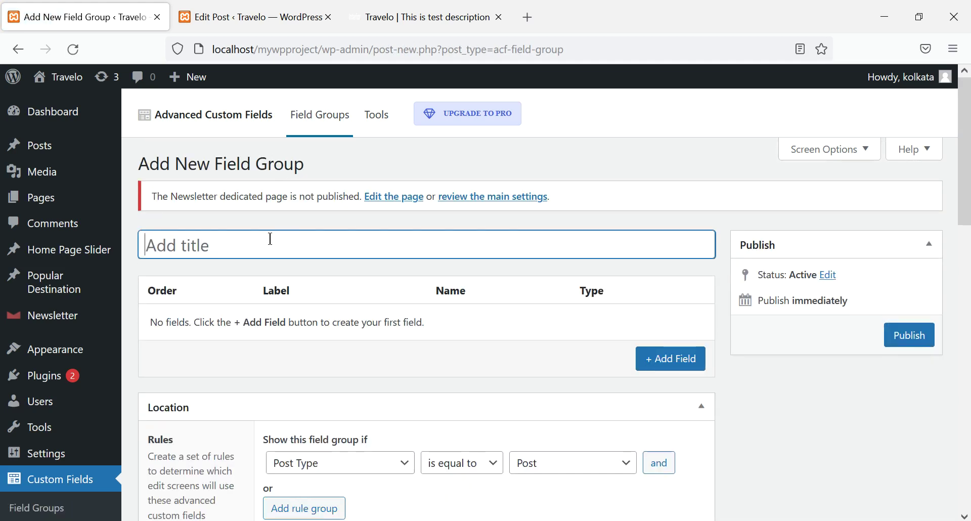
{"action": "left_click", "coordinate": [260, 20]}
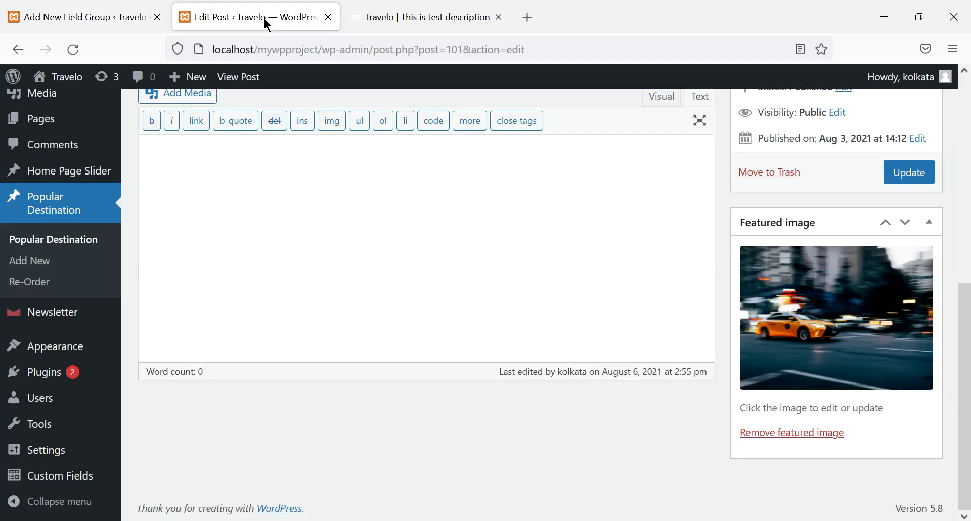
{"action": "scroll", "coordinate": [370, 165], "scroll_direction": "up", "scroll_amount": 2}
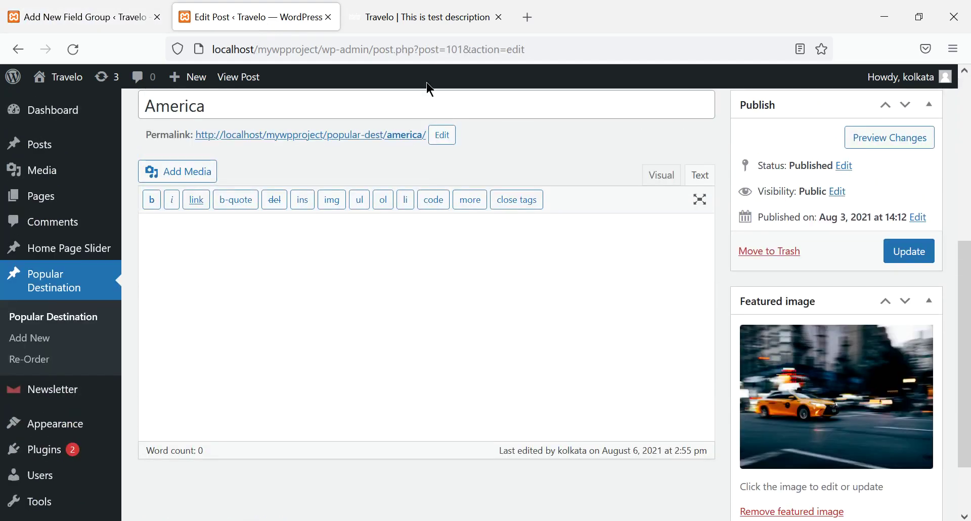
{"action": "left_click", "coordinate": [445, 21]}
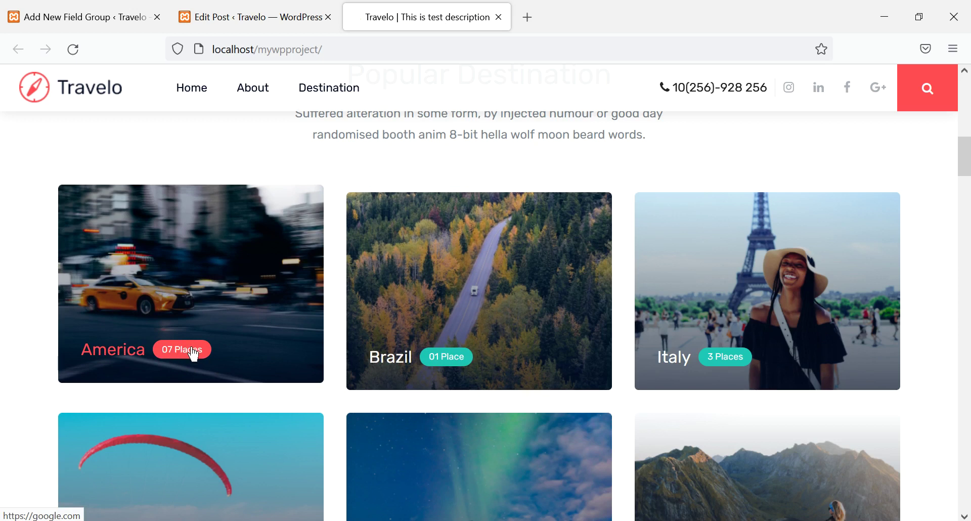
{"action": "left_click", "coordinate": [273, 29]}
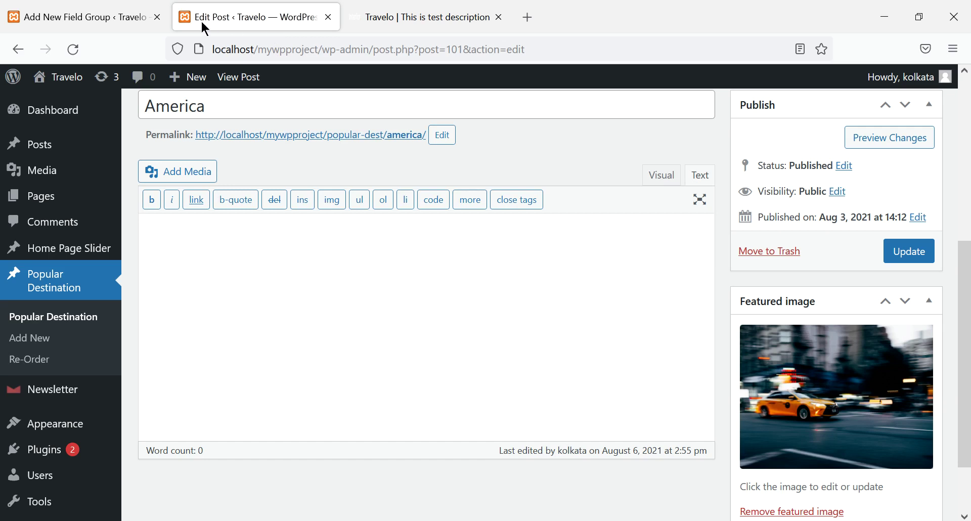
{"action": "left_click", "coordinate": [357, 17]}
{"action": "left_click", "coordinate": [255, 7]}
{"action": "left_click", "coordinate": [104, 16]}
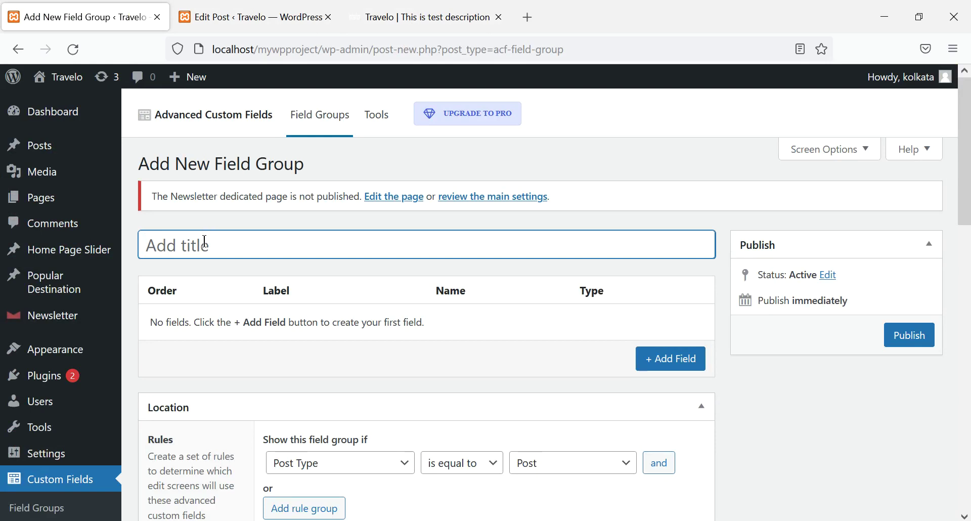
Begin the new field group's title with "Field Group For"
{"action": "type", "text": "Fi"}
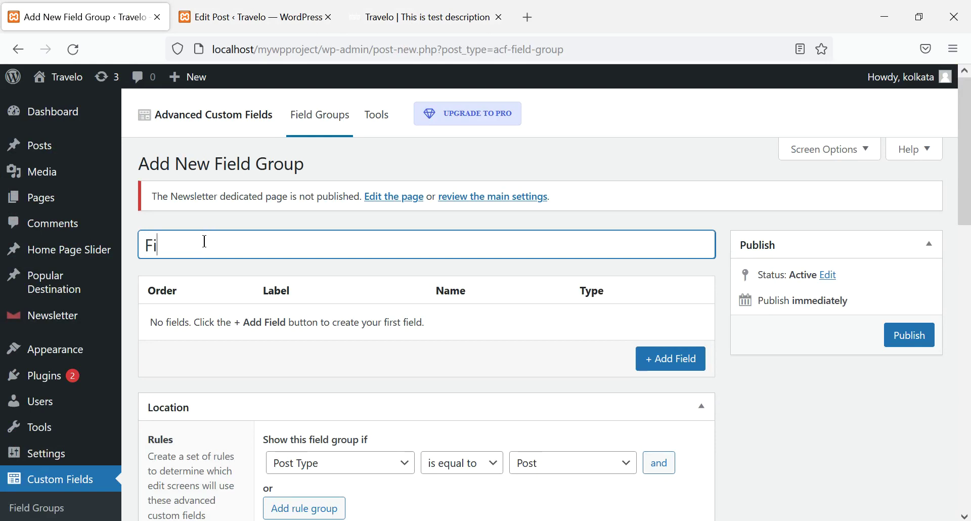
{"action": "type", "text": "eld Group For"}
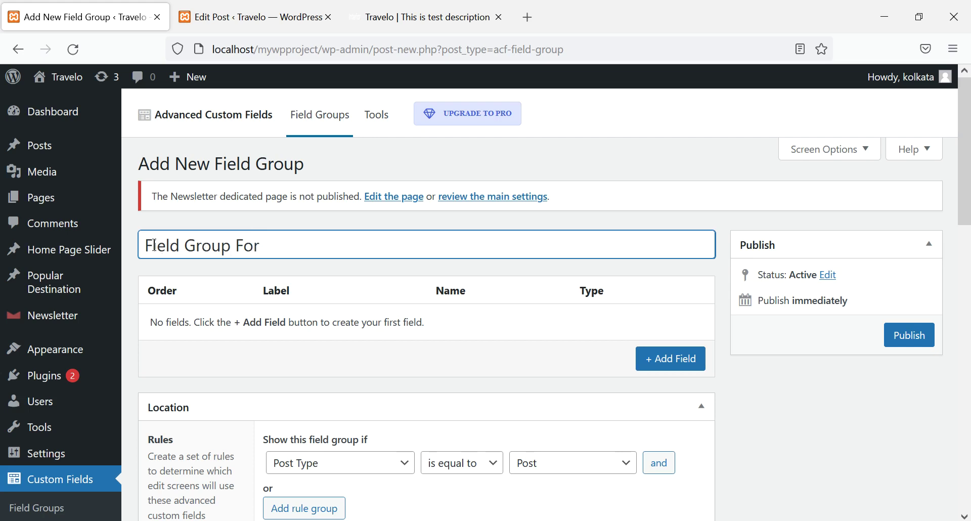
{"action": "left_click_drag", "start_coordinate": [155, 246], "coordinate": [191, 244]}
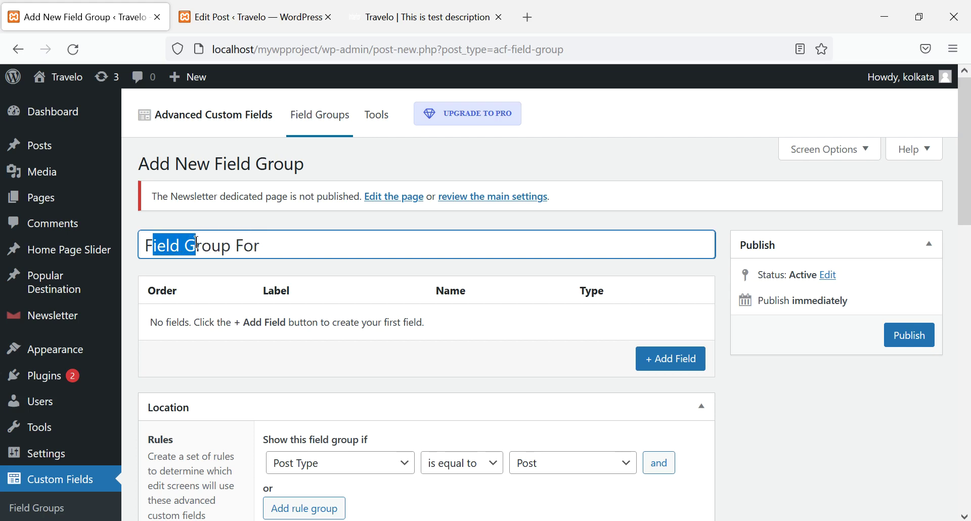
{"action": "left_click", "coordinate": [282, 248]}
{"action": "left_click_drag", "start_coordinate": [282, 244], "coordinate": [146, 242]}
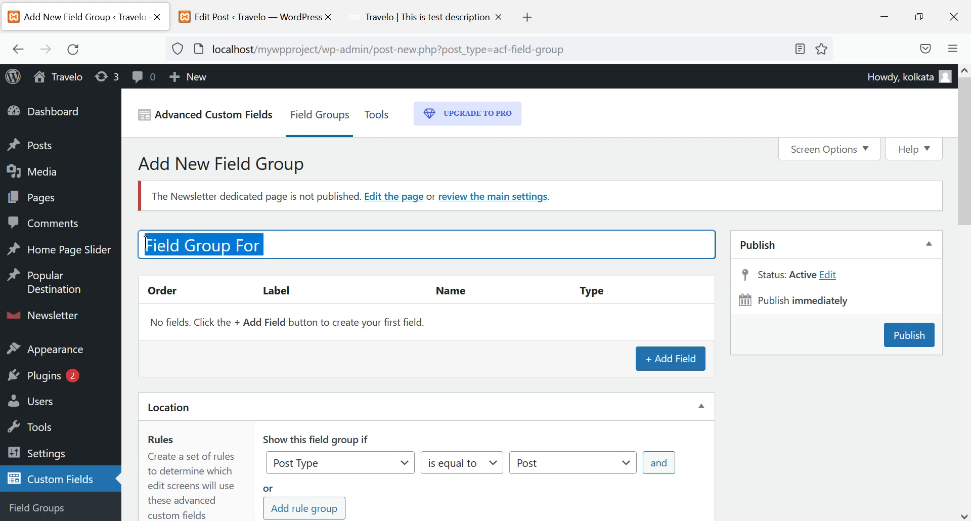
{"action": "left_click", "coordinate": [284, 243]}
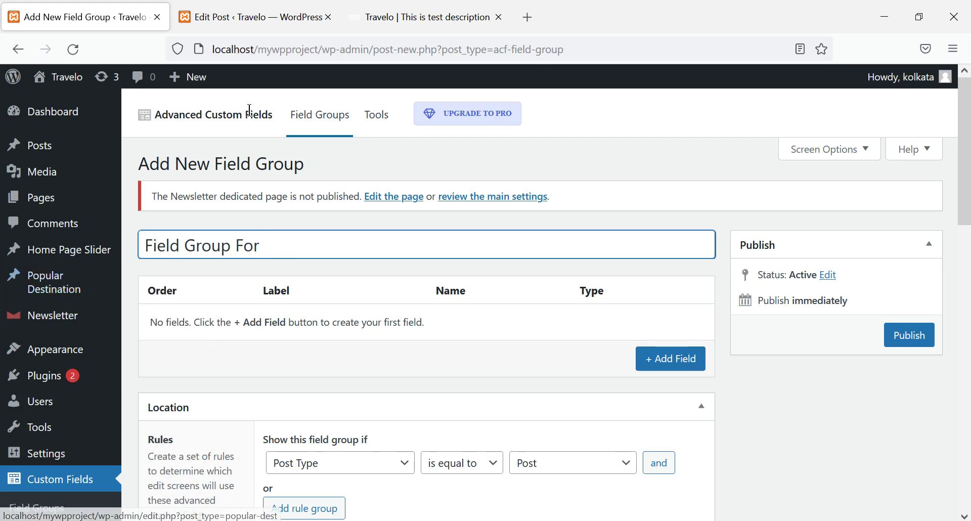
Copy the "Popular Destination" heading from the Travelo home page and append it to the field group's title
{"action": "left_click", "coordinate": [260, 19]}
{"action": "left_click", "coordinate": [383, 17]}
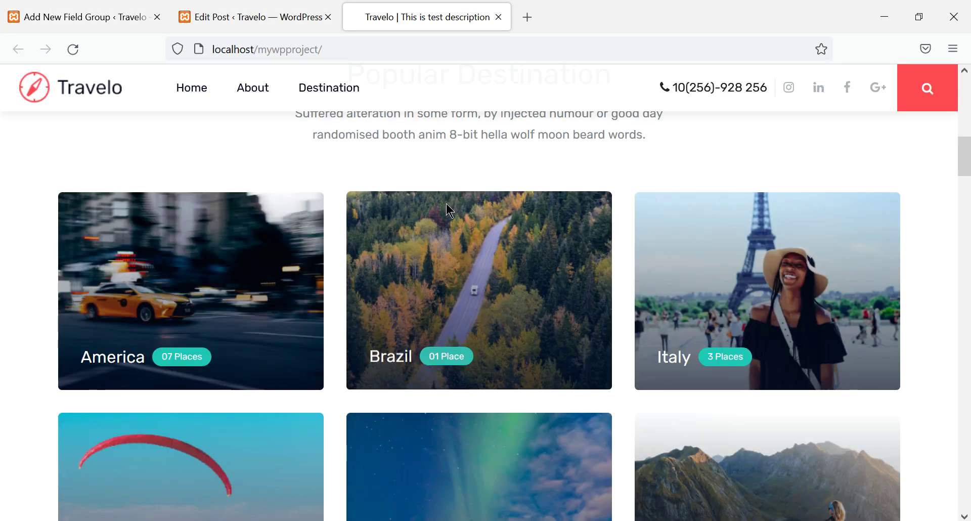
{"action": "scroll", "coordinate": [449, 206], "scroll_direction": "up", "scroll_amount": 5}
{"action": "left_click_drag", "start_coordinate": [613, 317], "coordinate": [333, 319]}
{"action": "key", "text": "ctrl+c"}
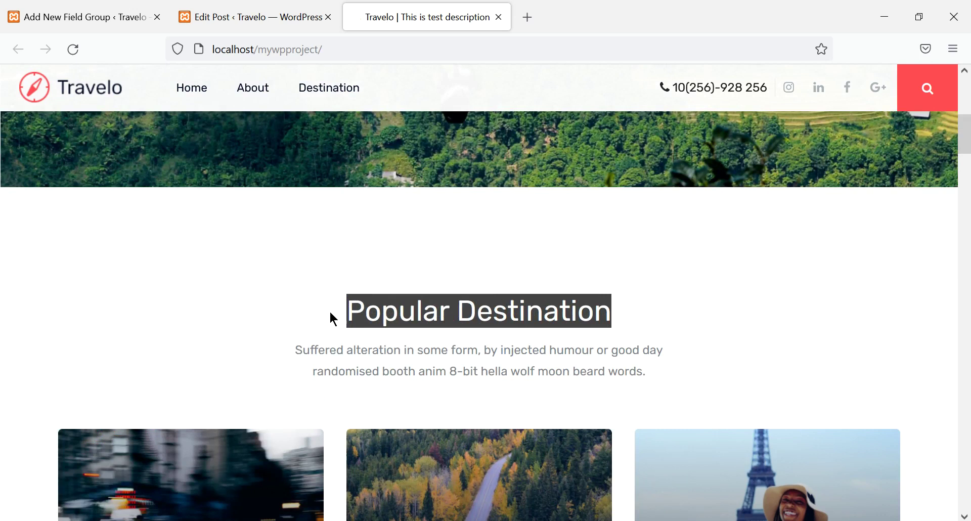
{"action": "left_click", "coordinate": [217, 20]}
{"action": "key", "text": "ctrl+Page_Up"}
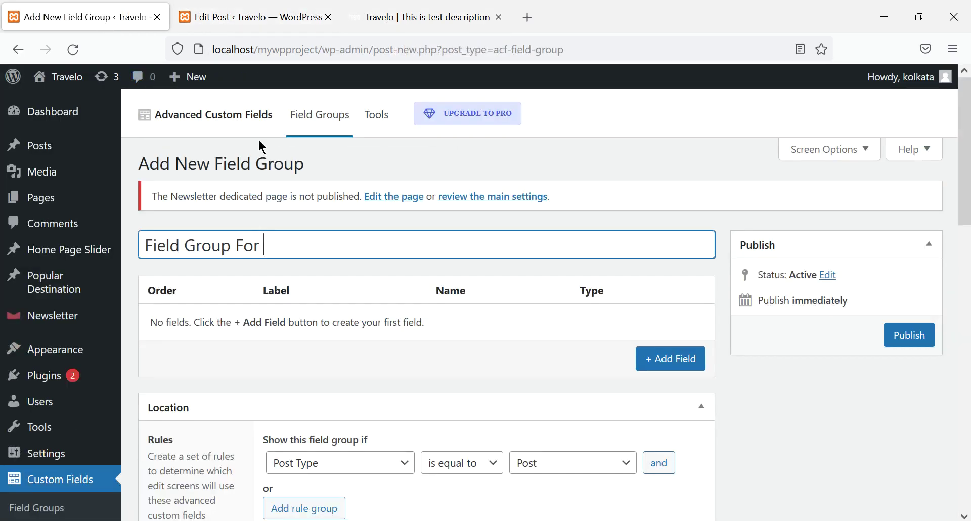
{"action": "key", "text": "ctrl+v"}
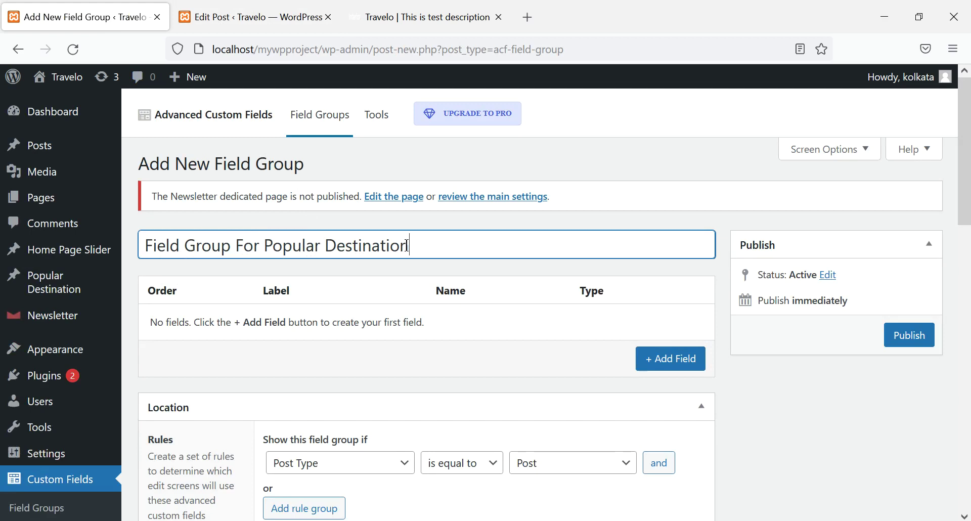
Review the field group's title and examine the condition types available for its location rule
{"action": "scroll", "coordinate": [410, 247], "scroll_direction": "down", "scroll_amount": 3}
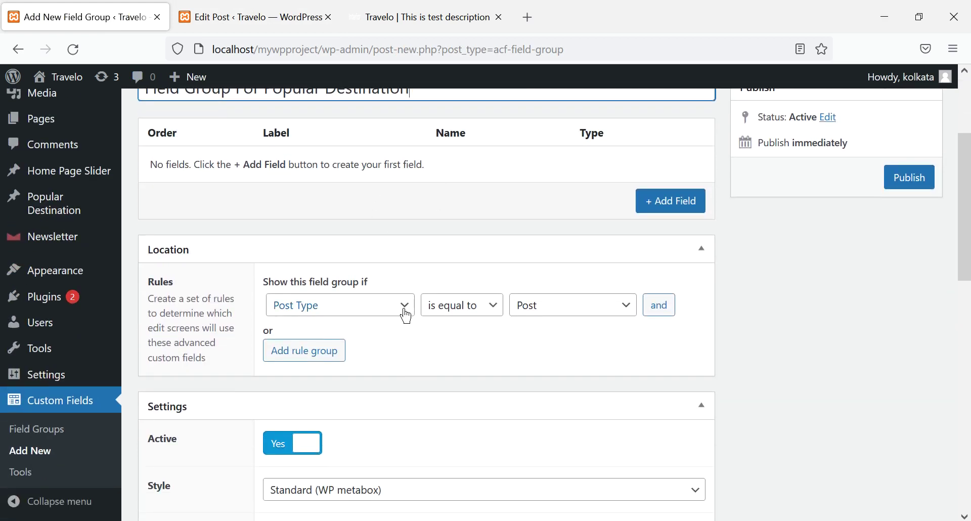
{"action": "scroll", "coordinate": [427, 225], "scroll_direction": "up", "scroll_amount": 3}
{"action": "left_click_drag", "start_coordinate": [440, 246], "coordinate": [143, 246]}
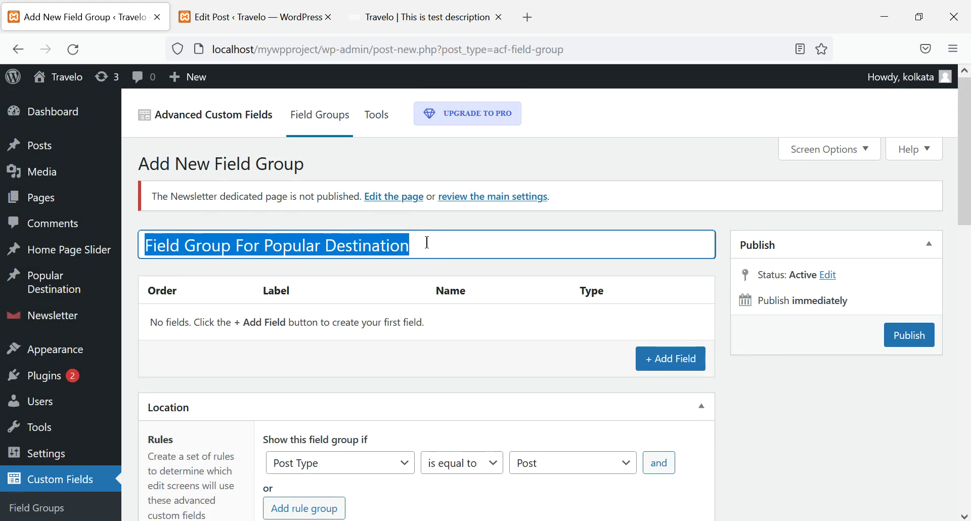
{"action": "scroll", "coordinate": [427, 243], "scroll_direction": "down", "scroll_amount": 3}
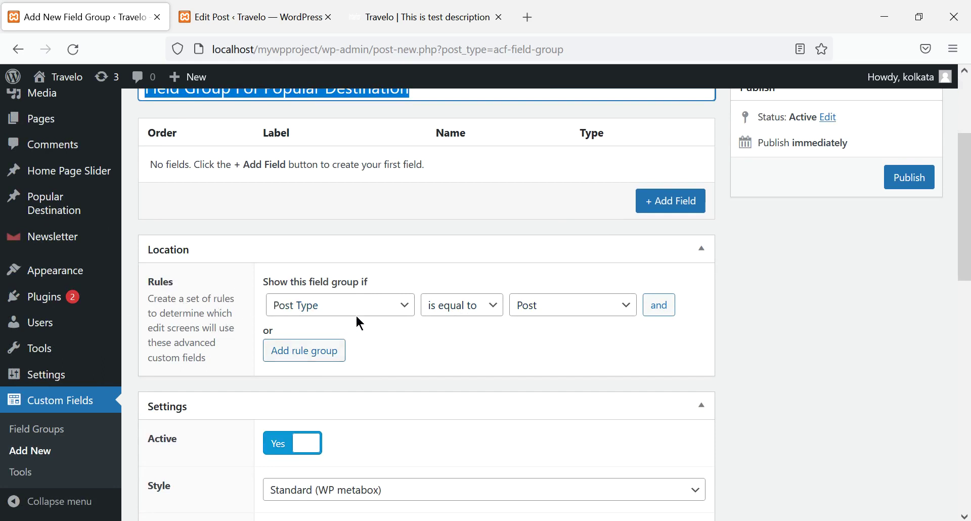
{"action": "left_click", "coordinate": [406, 311]}
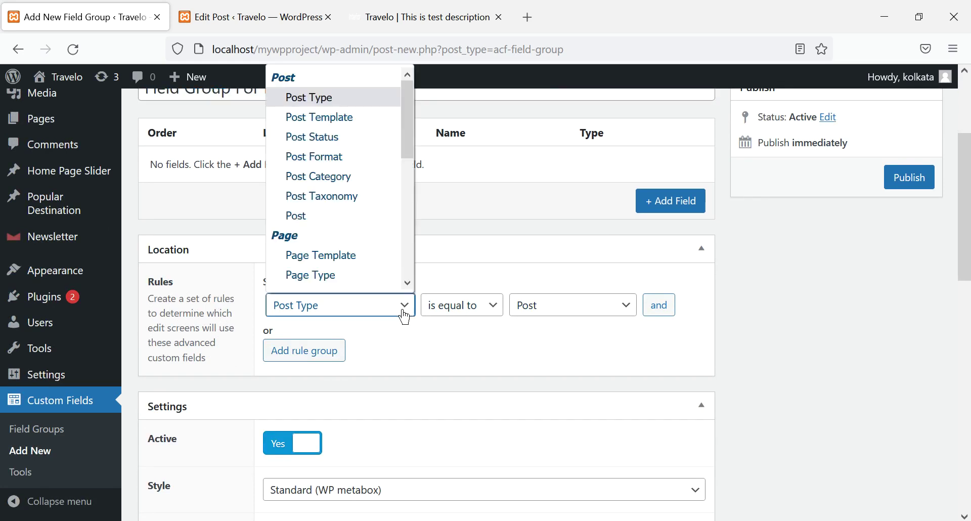
{"action": "scroll", "coordinate": [375, 212], "scroll_direction": "down", "scroll_amount": 1}
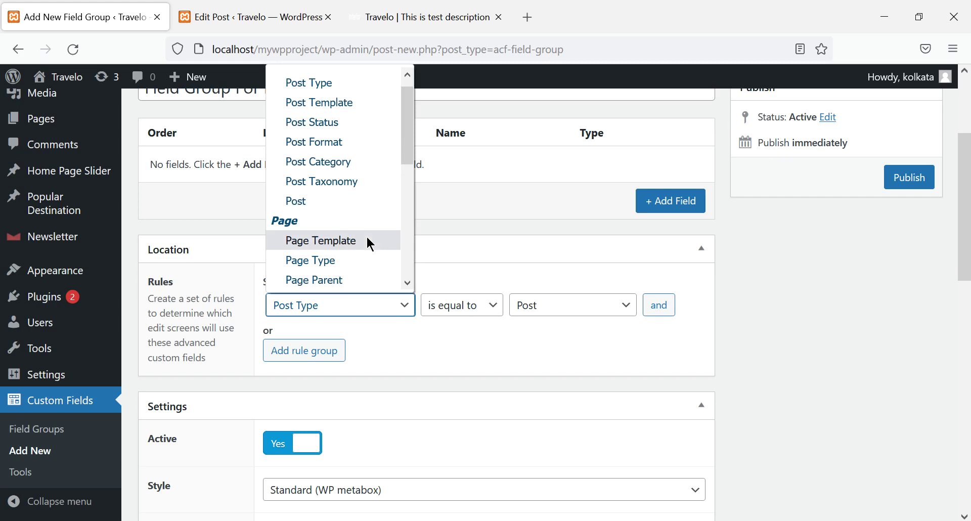
{"action": "mouse_move", "coordinate": [405, 138]}
{"action": "left_mouse_down"}
{"action": "mouse_move", "coordinate": [403, 229]}
{"action": "mouse_move", "coordinate": [391, 126]}
{"action": "left_mouse_up"}
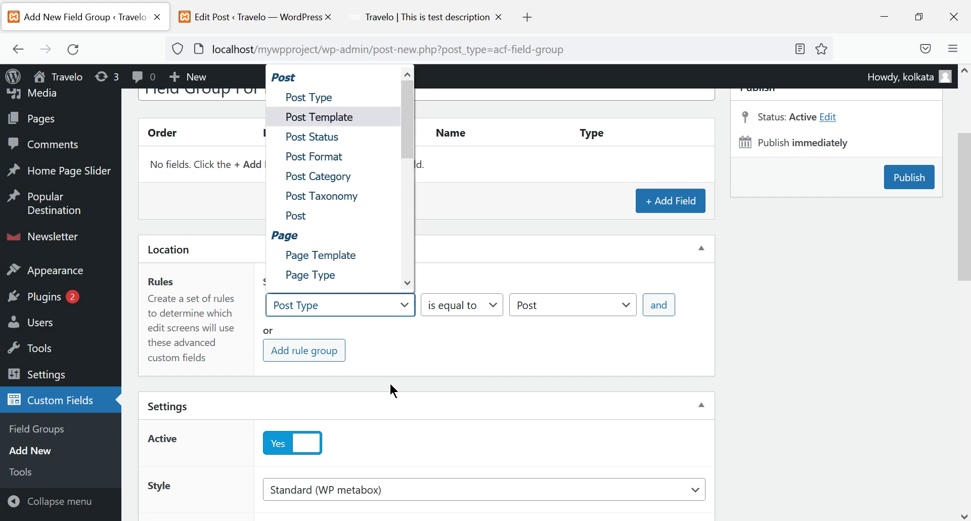
{"action": "left_click", "coordinate": [418, 343]}
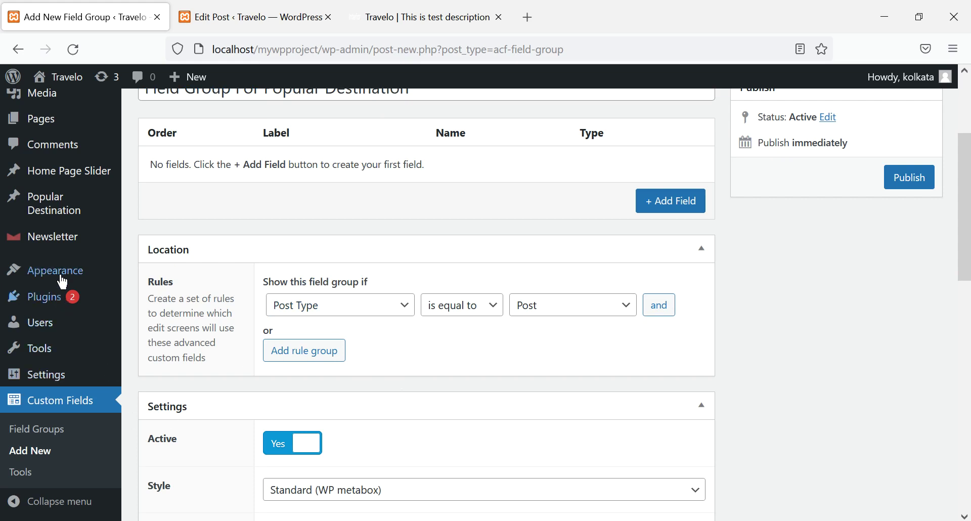
{"action": "mouse_move", "coordinate": [64, 270]}
{"action": "mouse_move", "coordinate": [45, 322]}
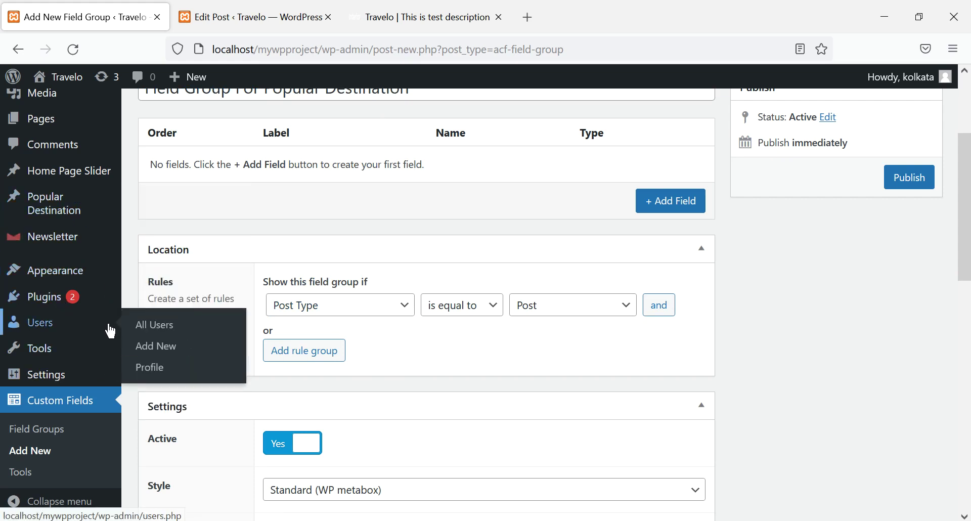
{"action": "scroll", "coordinate": [76, 268], "scroll_direction": "up", "scroll_amount": 2}
{"action": "scroll", "coordinate": [46, 216], "scroll_direction": "down", "scroll_amount": 3}
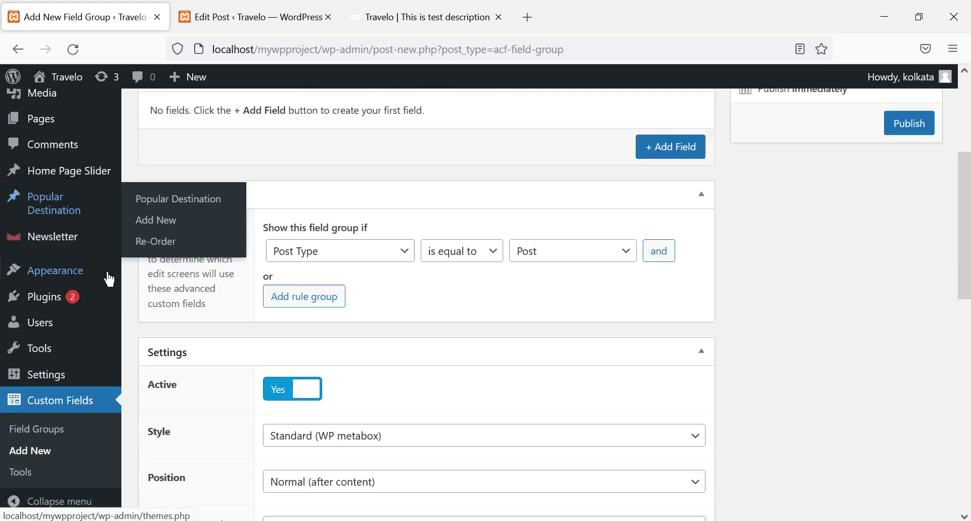
{"action": "mouse_move", "coordinate": [114, 354]}
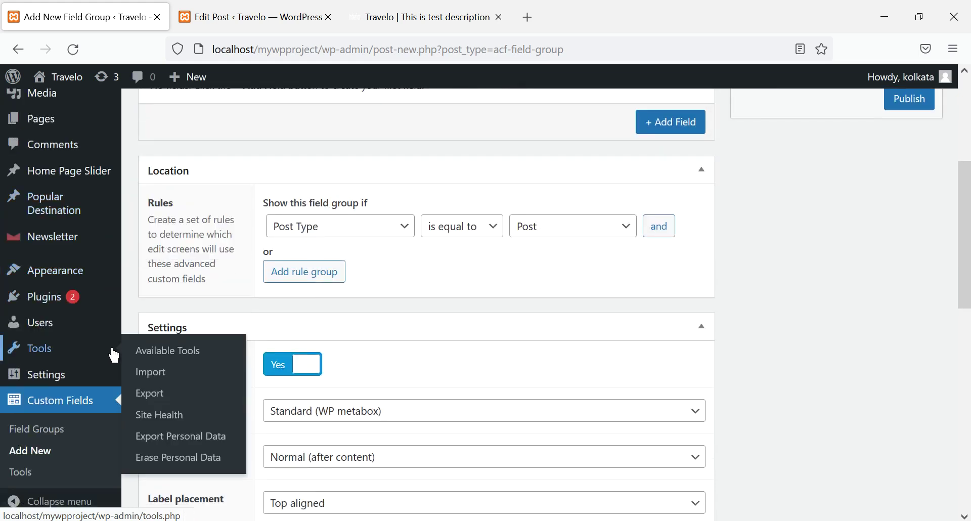
{"action": "scroll", "coordinate": [111, 354], "scroll_direction": "up", "scroll_amount": 5}
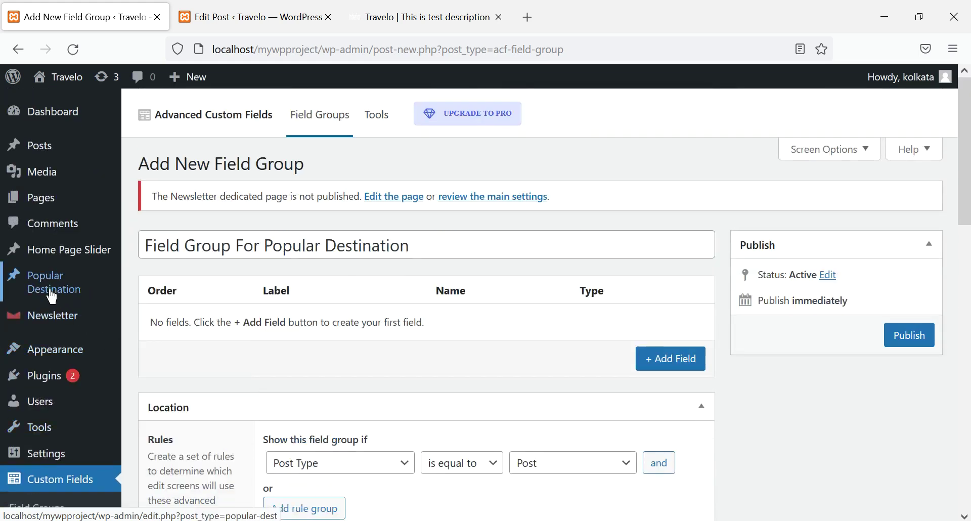
Set the location rule to show the field group if Post Type is equal to Popular Destination
{"action": "mouse_move", "coordinate": [53, 296]}
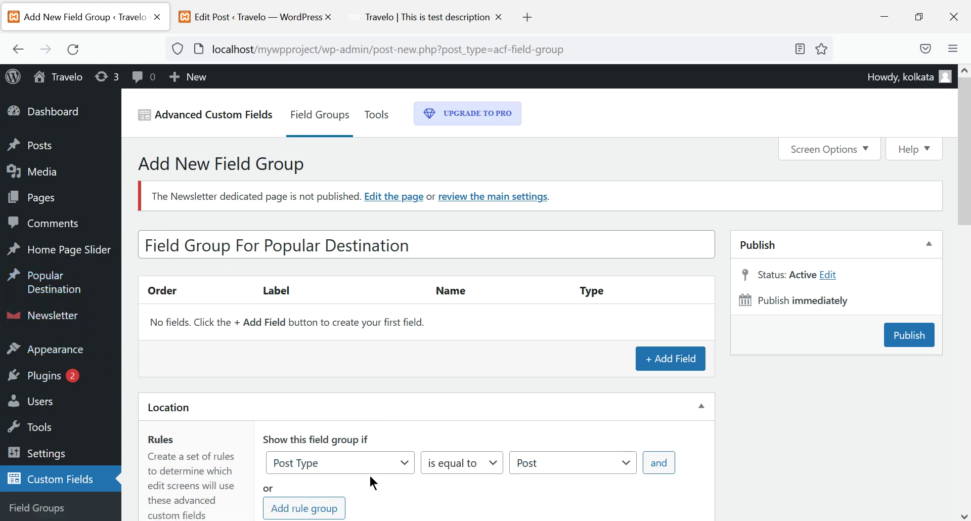
{"action": "left_click", "coordinate": [629, 468]}
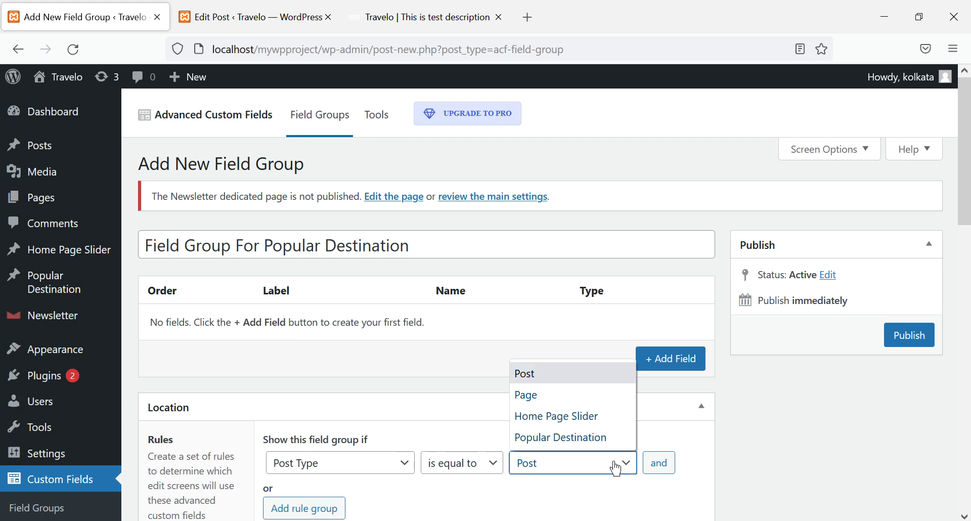
{"action": "left_click", "coordinate": [595, 441]}
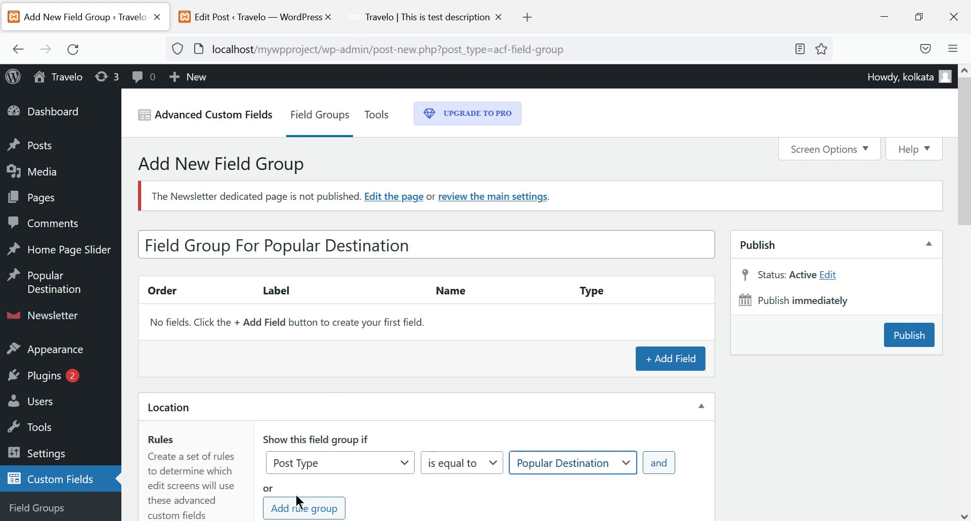
Switch to functions.php in Notepad++ and compare the PopularDestination post type's label with the field group's location rule
{"action": "key", "text": "alt+Tab"}
{"action": "left_click", "coordinate": [528, 344]}
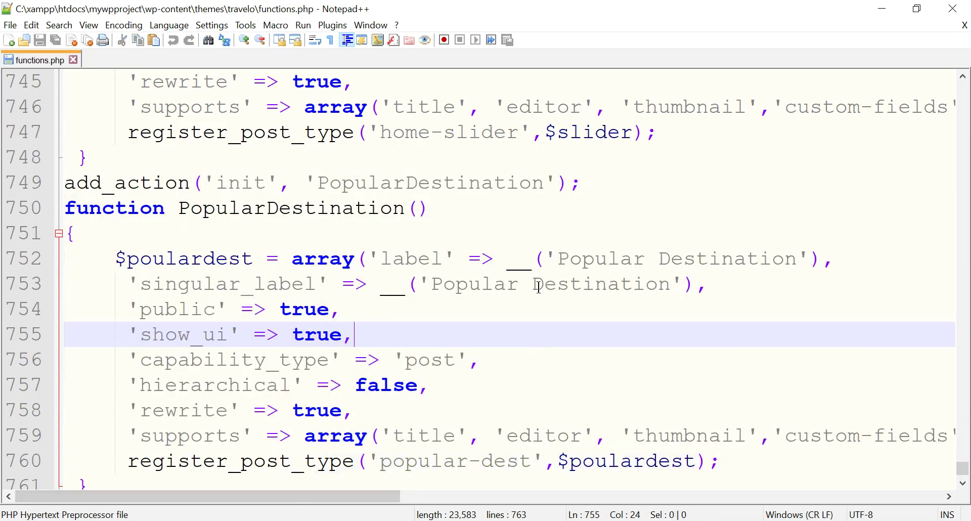
{"action": "left_click_drag", "start_coordinate": [556, 259], "coordinate": [797, 262]}
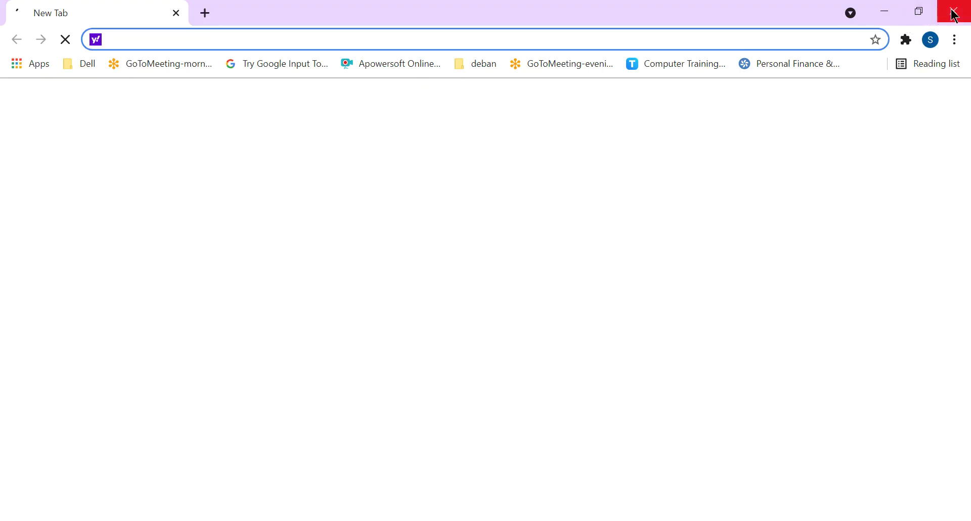
{"action": "left_click", "coordinate": [953, 8]}
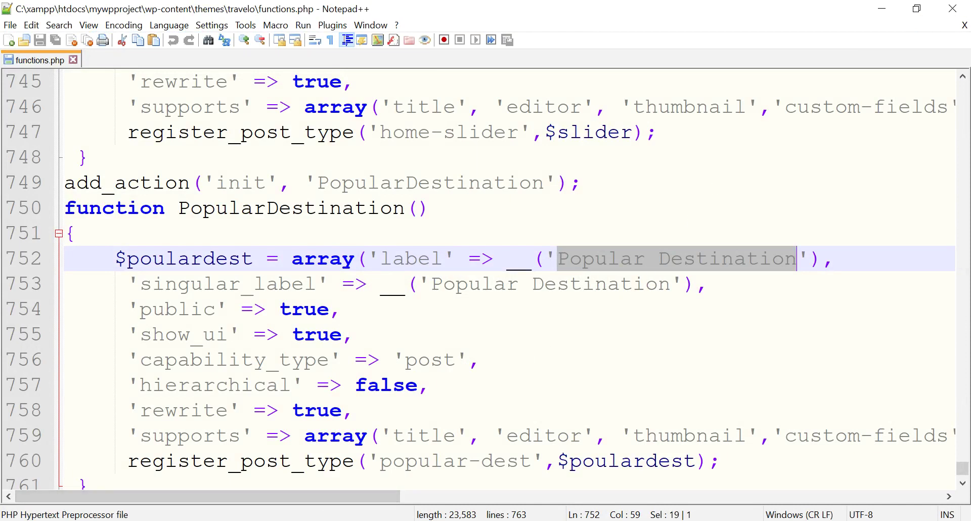
{"action": "mouse_move", "coordinate": [241, 520]}
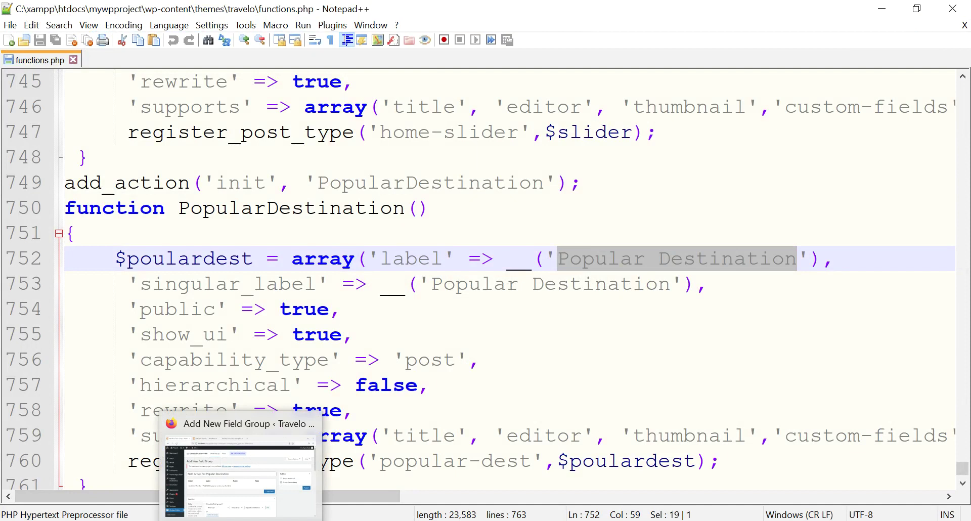
{"action": "left_click", "coordinate": [241, 477]}
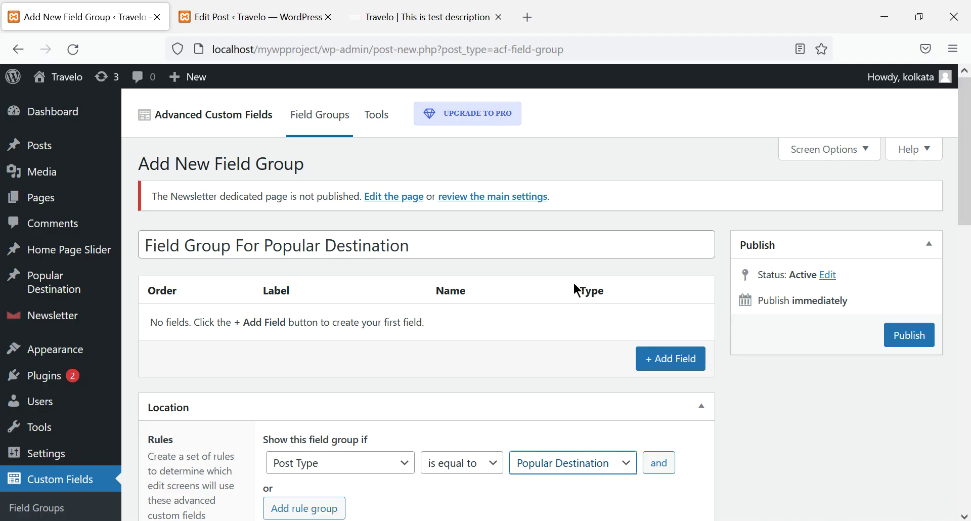
{"action": "left_click", "coordinate": [263, 516]}
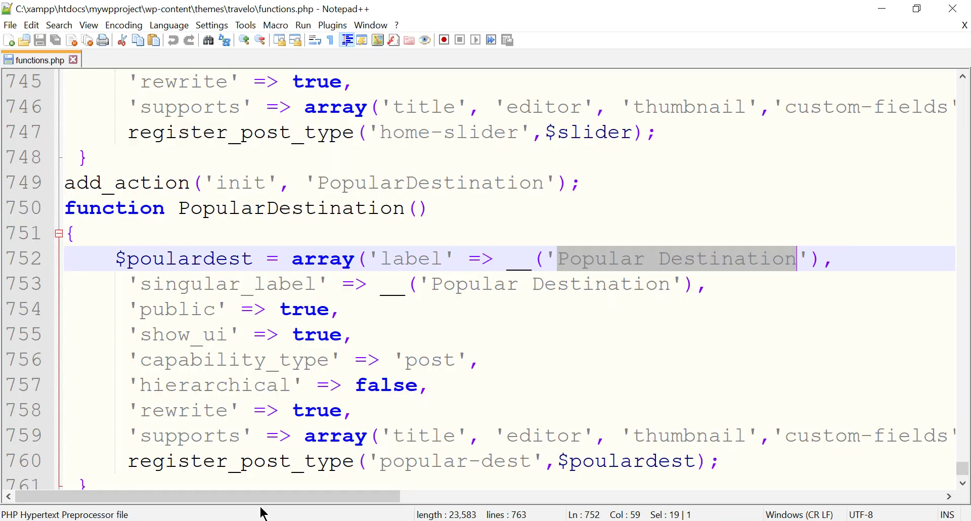
Compare the post types offered in the field group's location rule with the post type labels in functions.php
{"action": "left_click", "coordinate": [622, 264]}
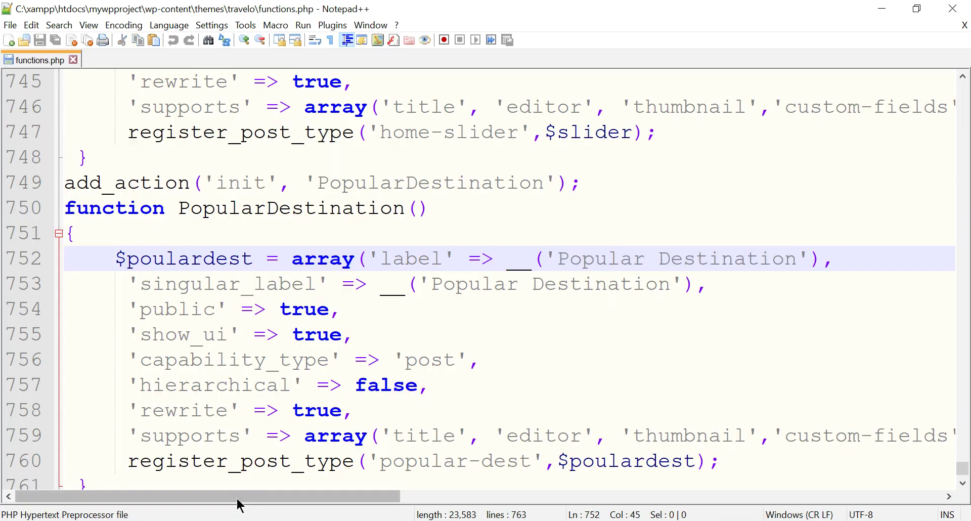
{"action": "left_click", "coordinate": [241, 514]}
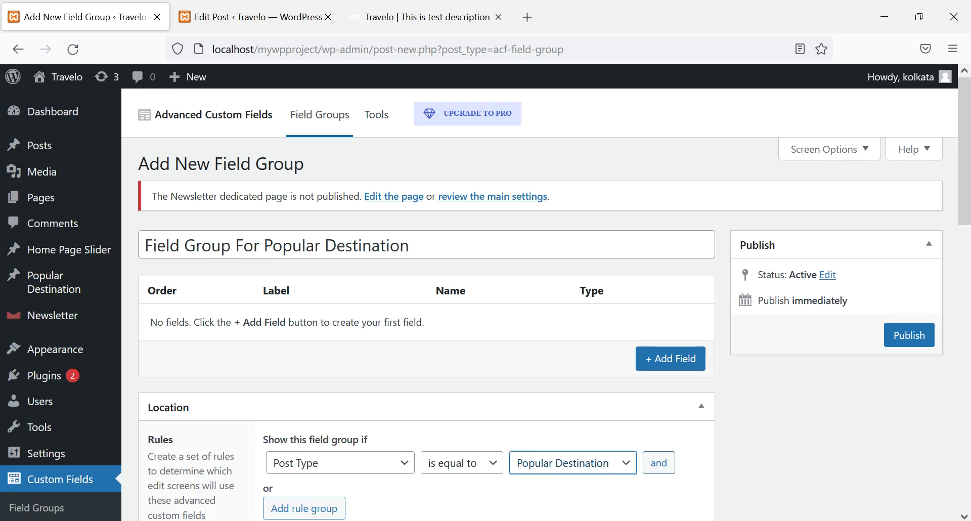
{"action": "left_click", "coordinate": [623, 472]}
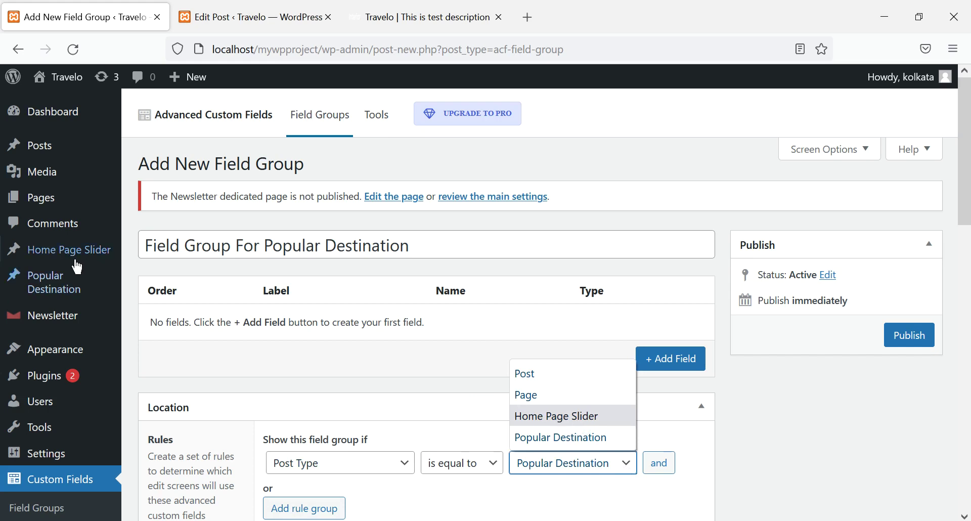
{"action": "key", "text": "alt+Tab"}
{"action": "scroll", "coordinate": [582, 239], "scroll_direction": "up", "scroll_amount": 3}
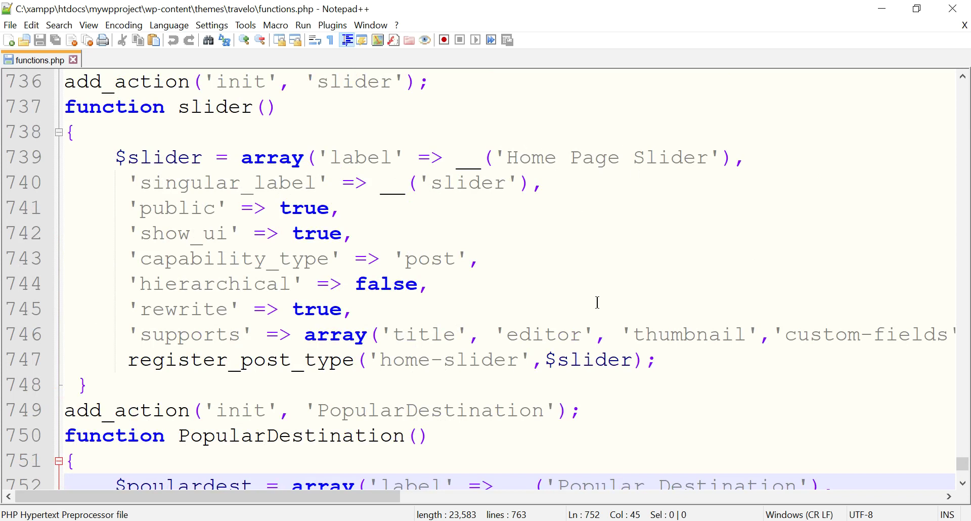
{"action": "left_click", "coordinate": [213, 467]}
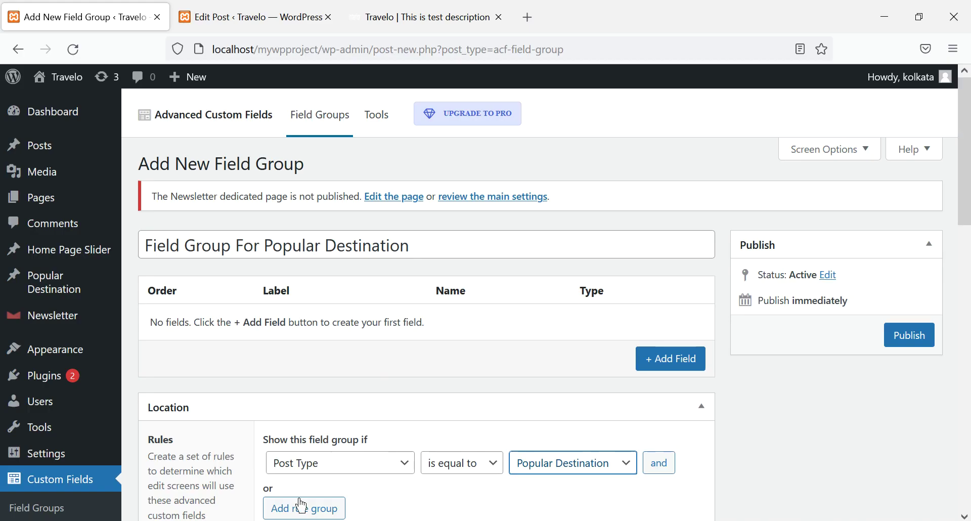
{"action": "left_click", "coordinate": [621, 470]}
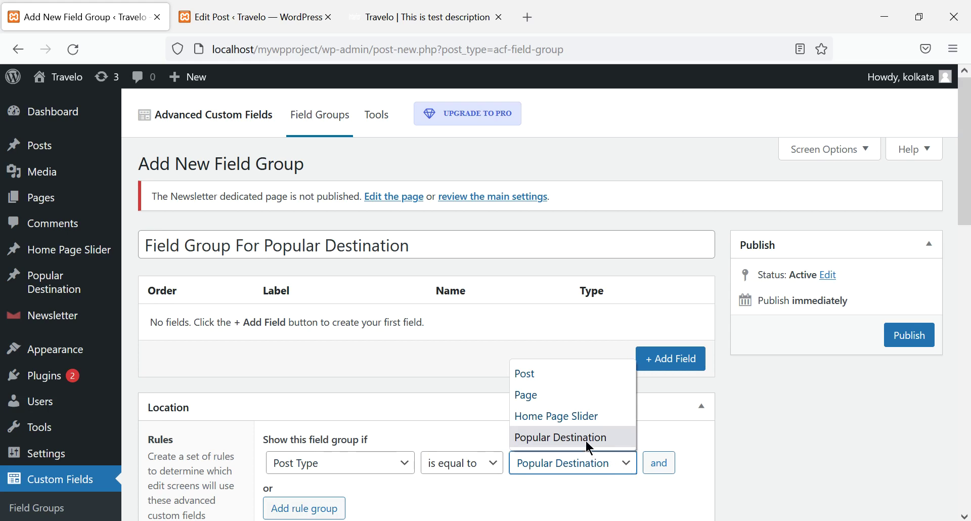
{"action": "left_click", "coordinate": [600, 504]}
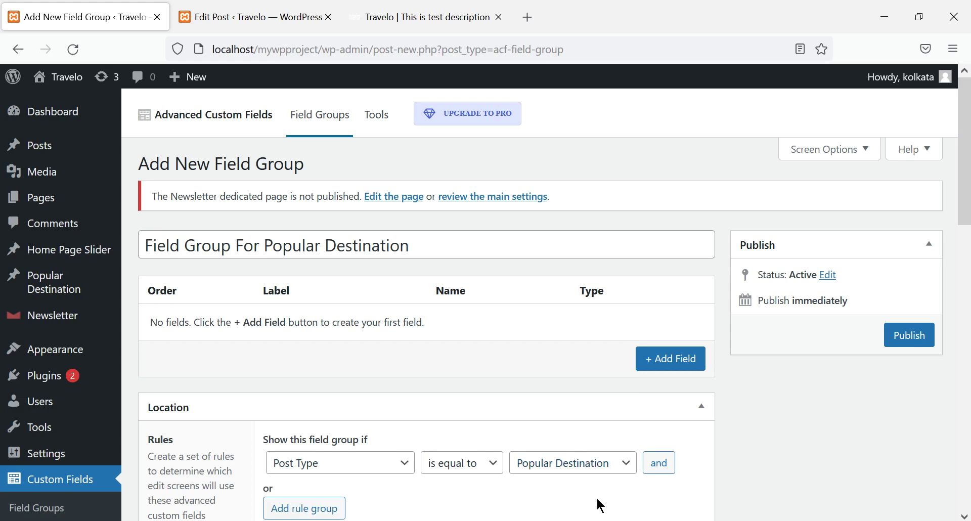
Add a field labelled "Number of Places" to the field group, checking the place badges on the Travelo home page
{"action": "left_click", "coordinate": [666, 365]}
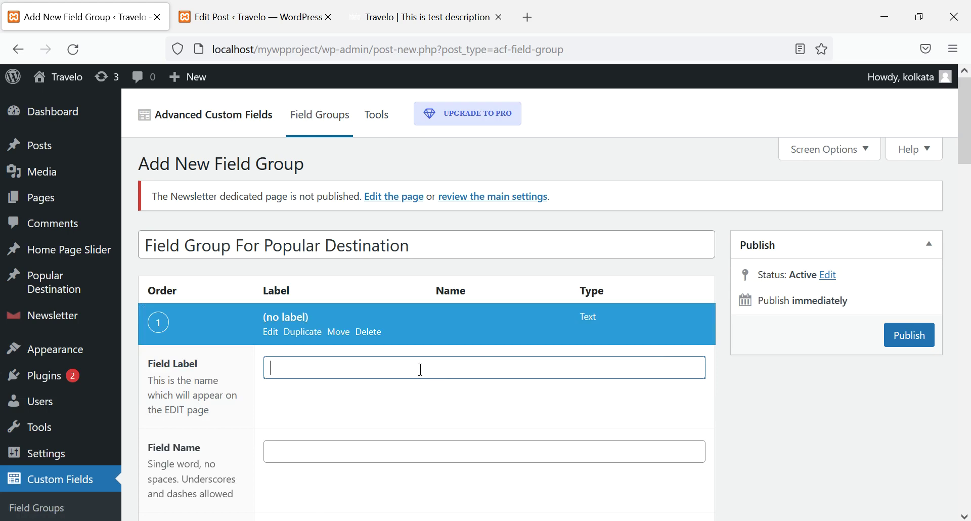
{"action": "type", "text": "Number of Places"}
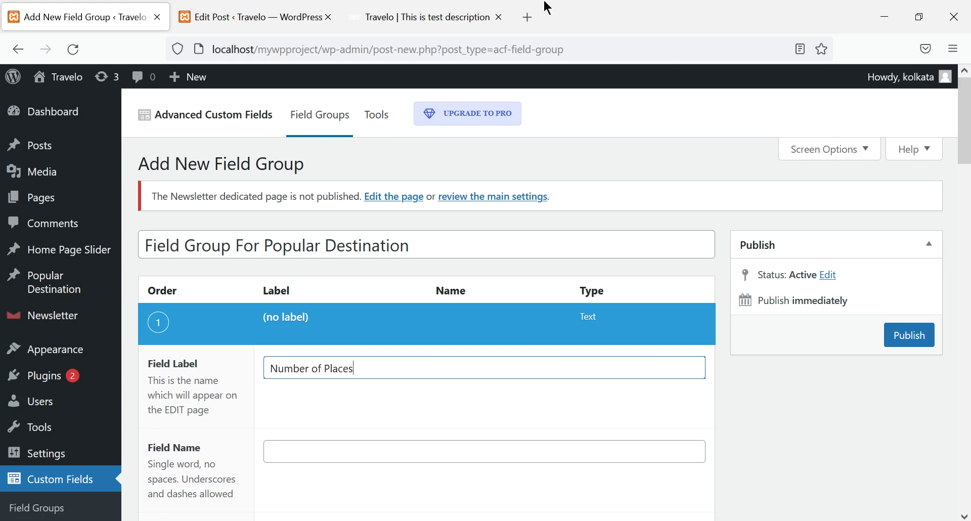
{"action": "left_click", "coordinate": [412, 17]}
{"action": "scroll", "coordinate": [457, 312], "scroll_direction": "down", "scroll_amount": 5}
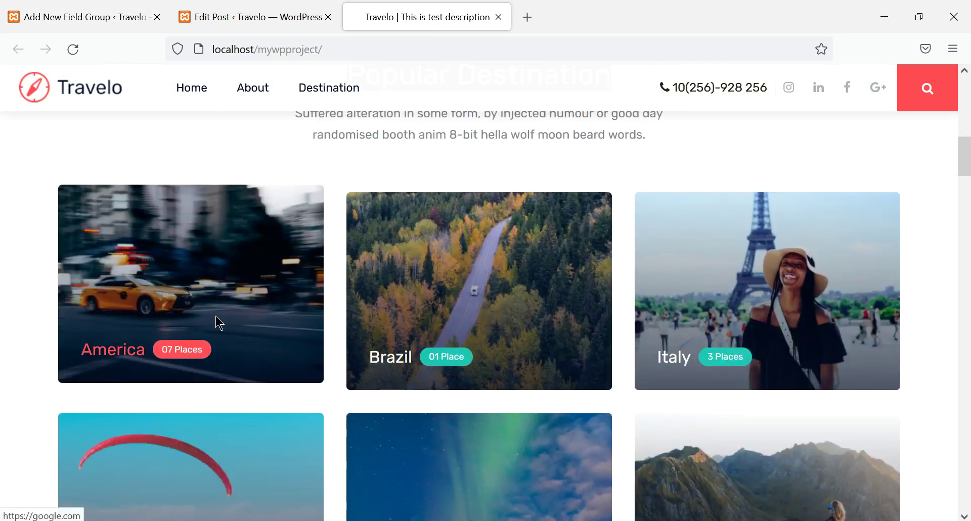
{"action": "left_click", "coordinate": [242, 20]}
{"action": "left_click", "coordinate": [91, 22]}
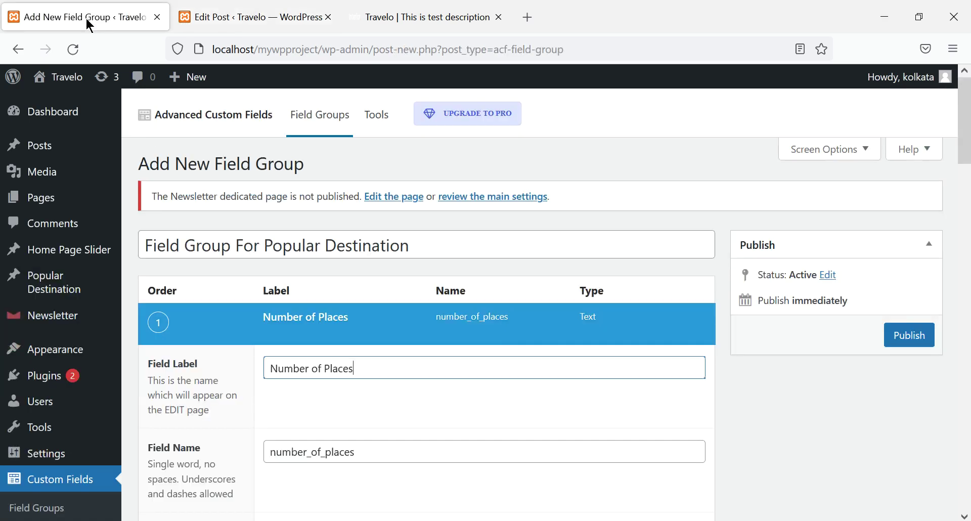
{"action": "left_click", "coordinate": [440, 365]}
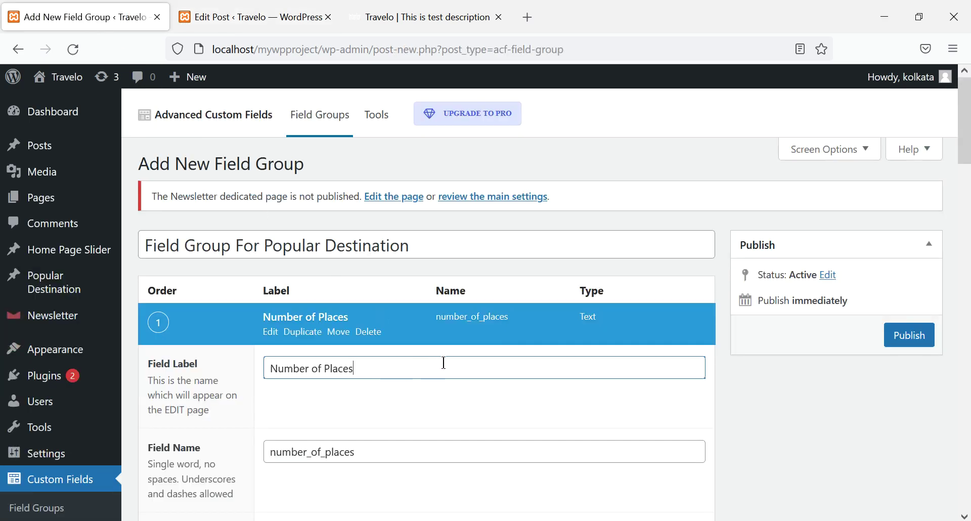
Examine the new field's name against its label and look over the settings below them
{"action": "scroll", "coordinate": [450, 362], "scroll_direction": "down", "scroll_amount": 2}
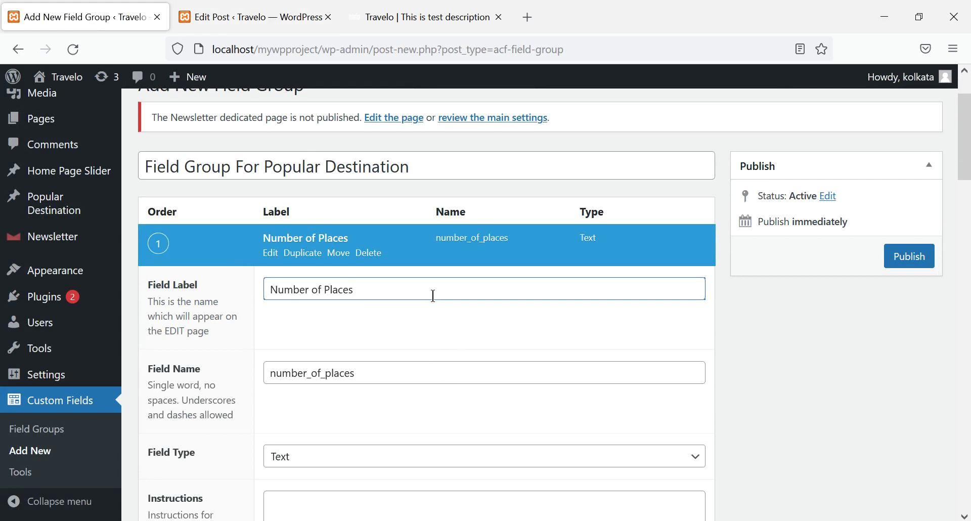
{"action": "left_click_drag", "start_coordinate": [371, 377], "coordinate": [261, 375]}
{"action": "scroll", "coordinate": [307, 362], "scroll_direction": "down", "scroll_amount": 4}
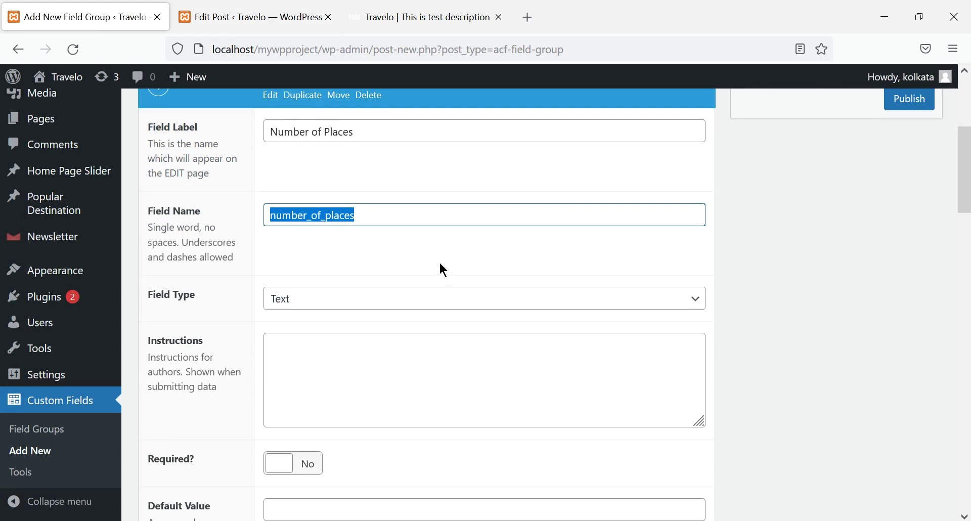
{"action": "scroll", "coordinate": [443, 270], "scroll_direction": "up", "scroll_amount": 2}
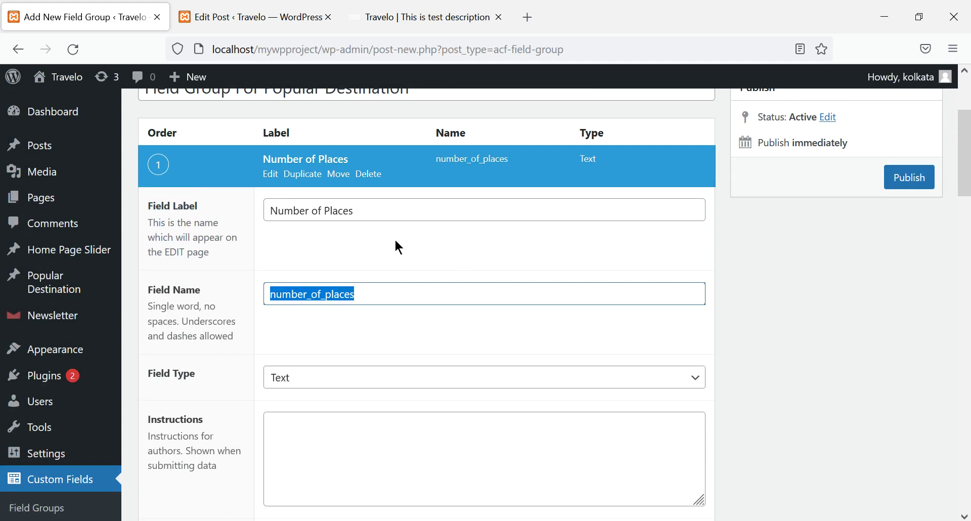
{"action": "left_click", "coordinate": [370, 291]}
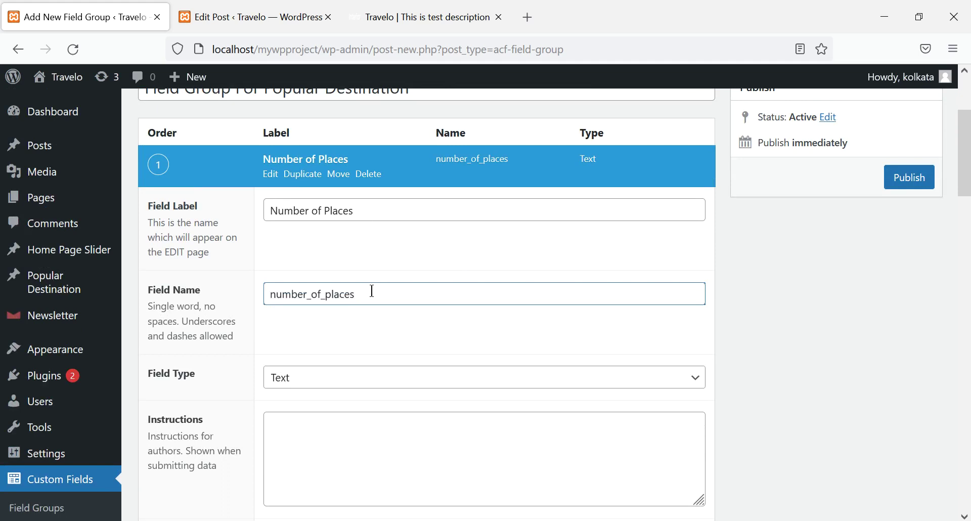
{"action": "left_click_drag", "start_coordinate": [373, 300], "coordinate": [245, 290]}
{"action": "left_click", "coordinate": [360, 297]}
{"action": "left_click", "coordinate": [390, 218]}
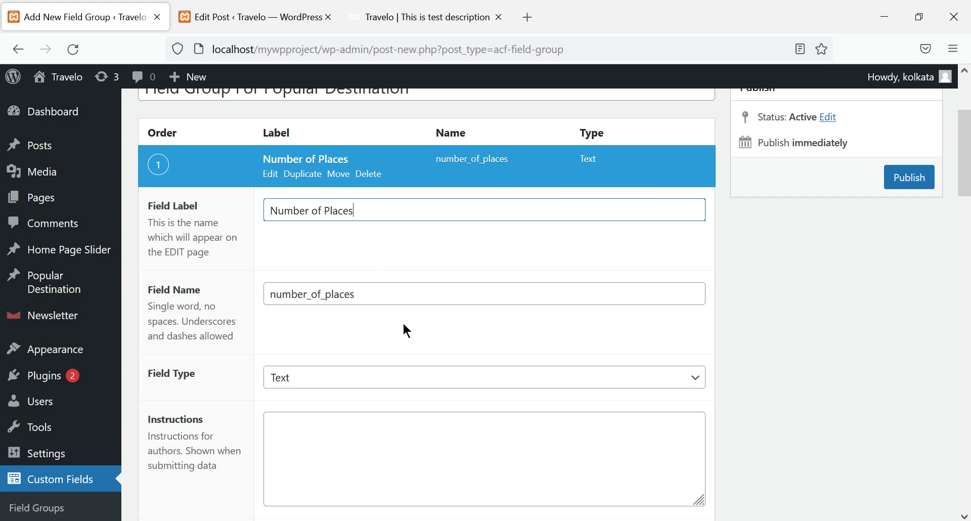
Try Number as the field type of the Number of Places field and switch it back to Text
{"action": "left_click", "coordinate": [388, 380]}
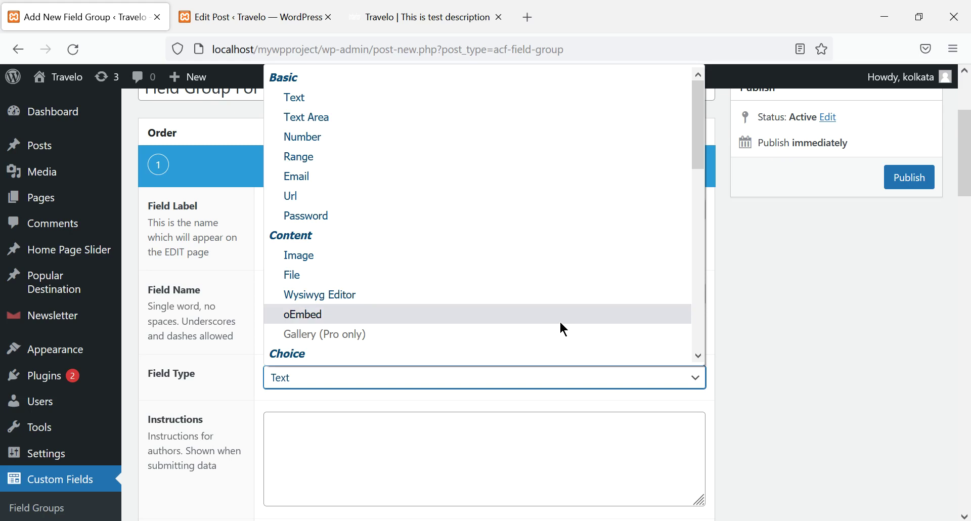
{"action": "key", "text": "n"}
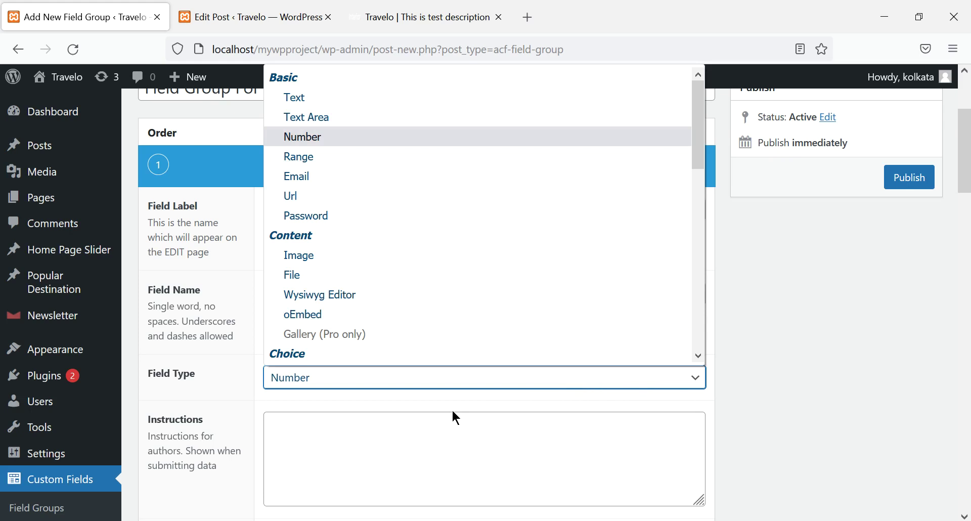
{"action": "left_click", "coordinate": [754, 302]}
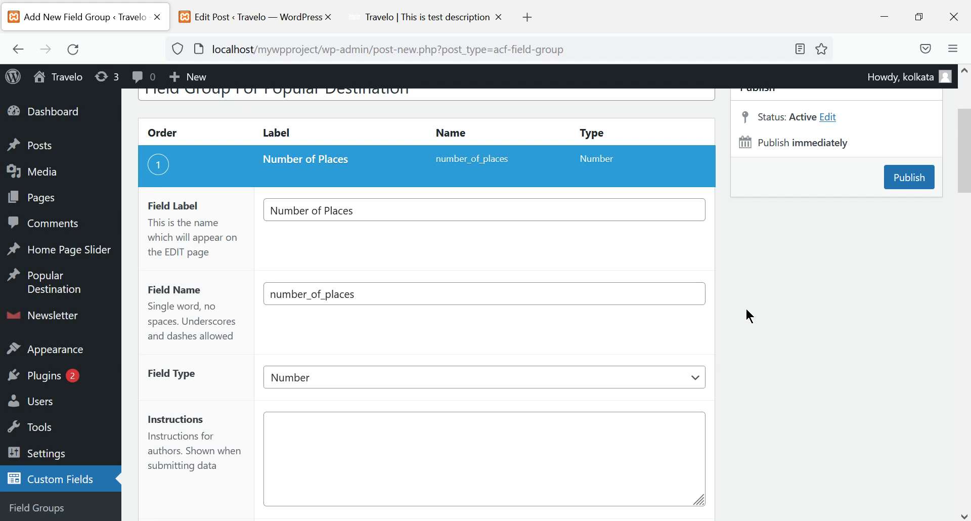
{"action": "left_click", "coordinate": [696, 375]}
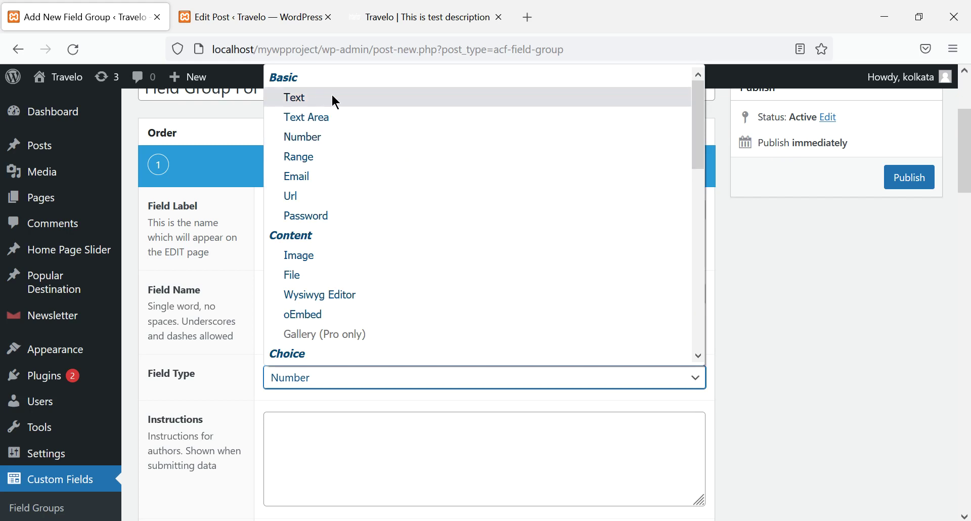
{"action": "left_click", "coordinate": [317, 99]}
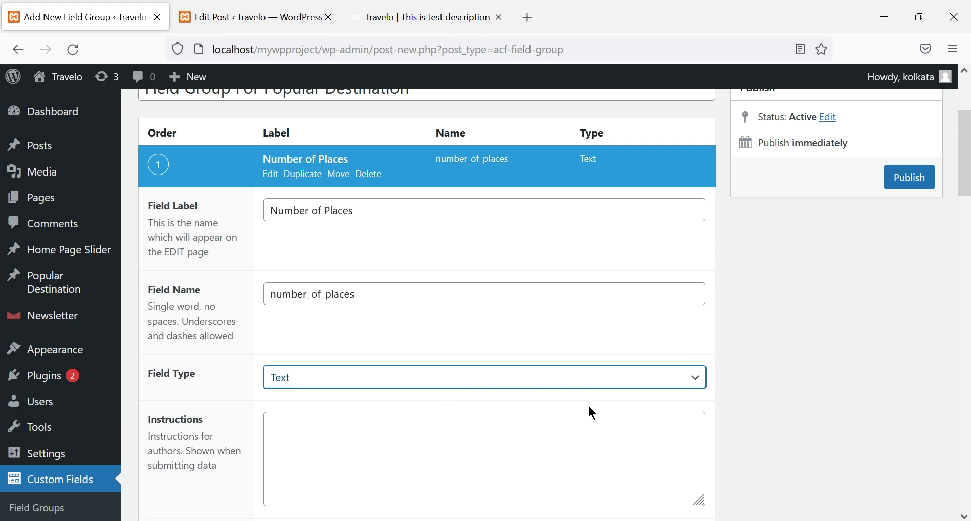
Review the Number of Places field's settings and the location rule, and publish the field group
{"action": "scroll", "coordinate": [741, 359], "scroll_direction": "down", "scroll_amount": 3}
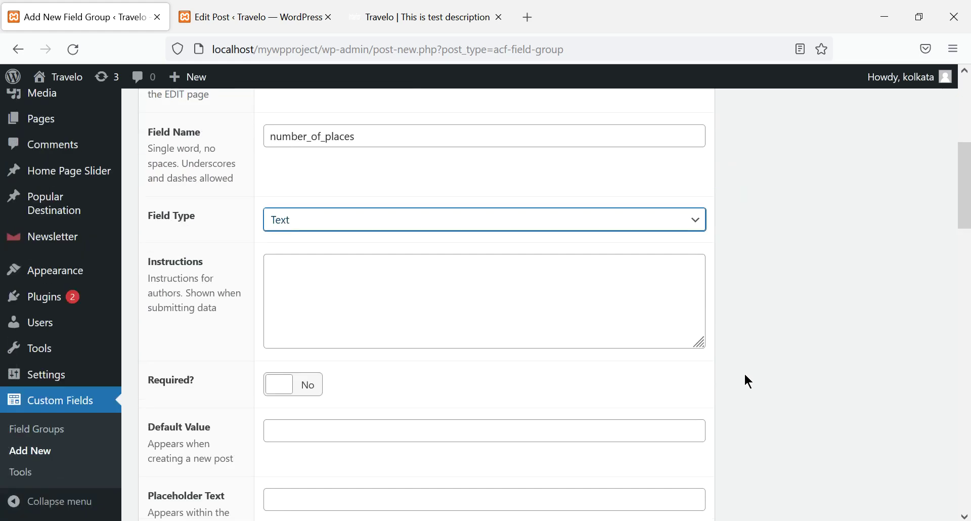
{"action": "scroll", "coordinate": [745, 374], "scroll_direction": "up", "scroll_amount": 5}
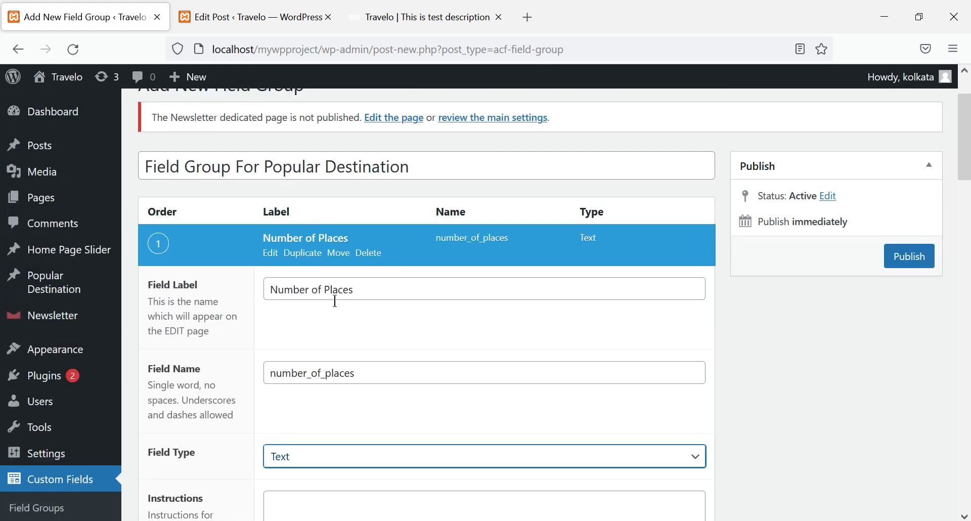
{"action": "scroll", "coordinate": [384, 308], "scroll_direction": "down", "scroll_amount": 2}
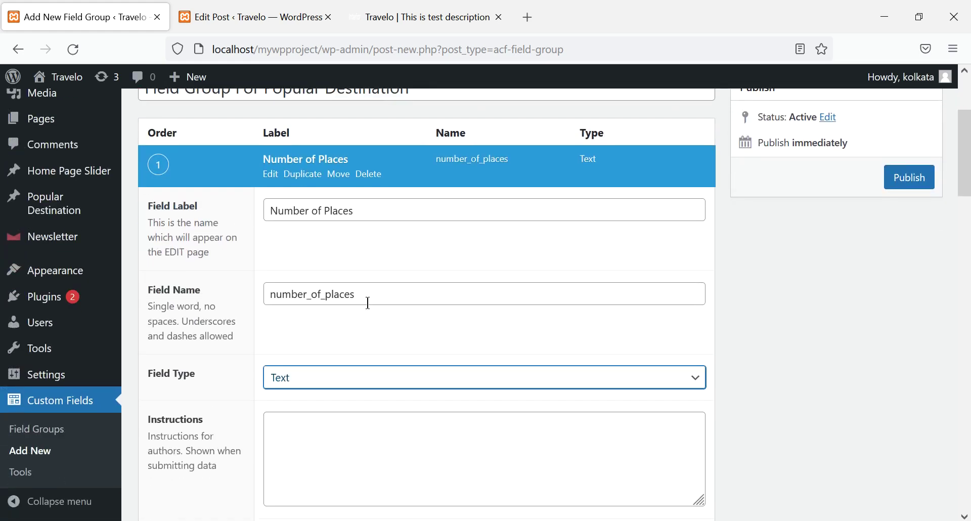
{"action": "scroll", "coordinate": [376, 303], "scroll_direction": "down", "scroll_amount": 5}
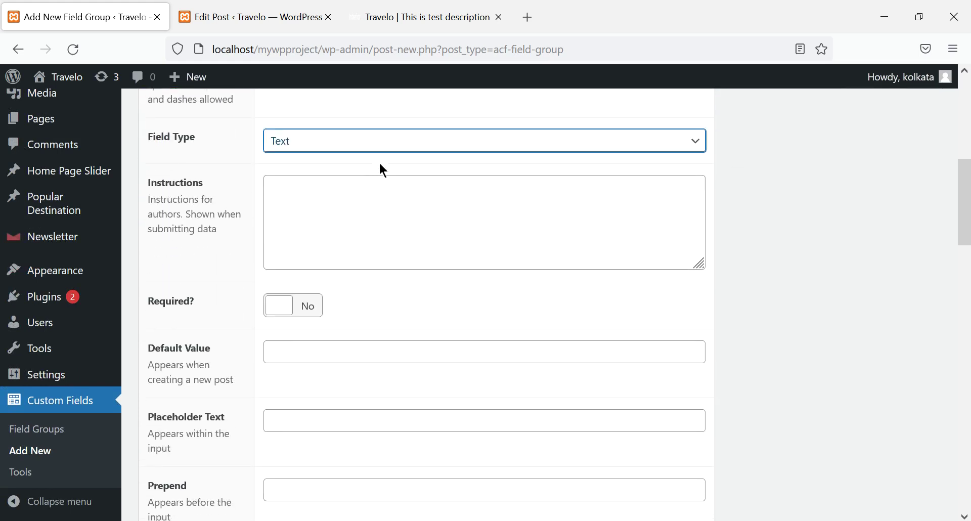
{"action": "scroll", "coordinate": [474, 329], "scroll_direction": "down", "scroll_amount": 5}
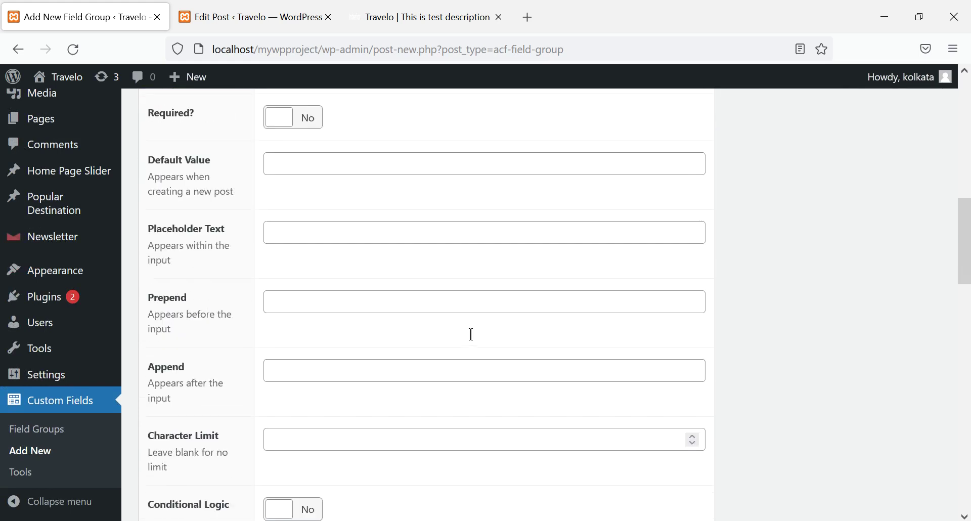
{"action": "scroll", "coordinate": [445, 194], "scroll_direction": "down", "scroll_amount": 5}
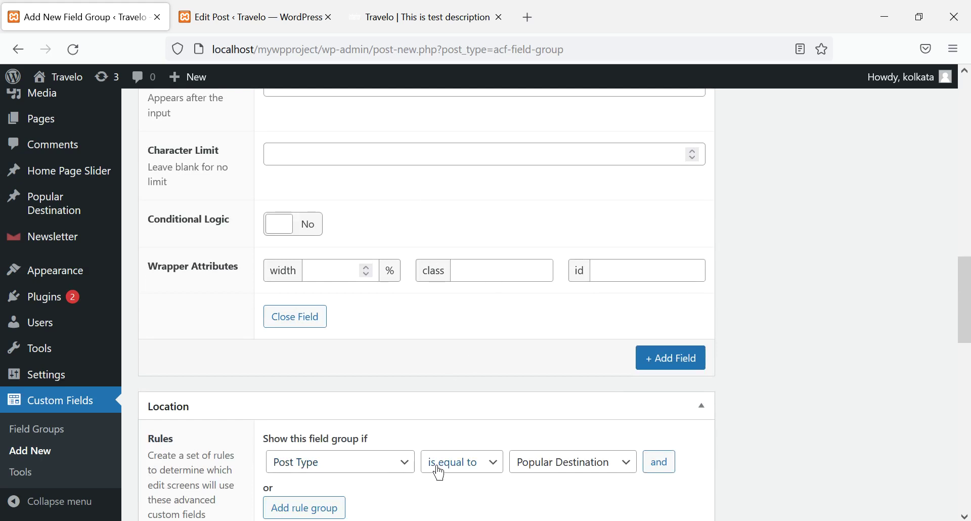
{"action": "scroll", "coordinate": [849, 397], "scroll_direction": "up", "scroll_amount": 15}
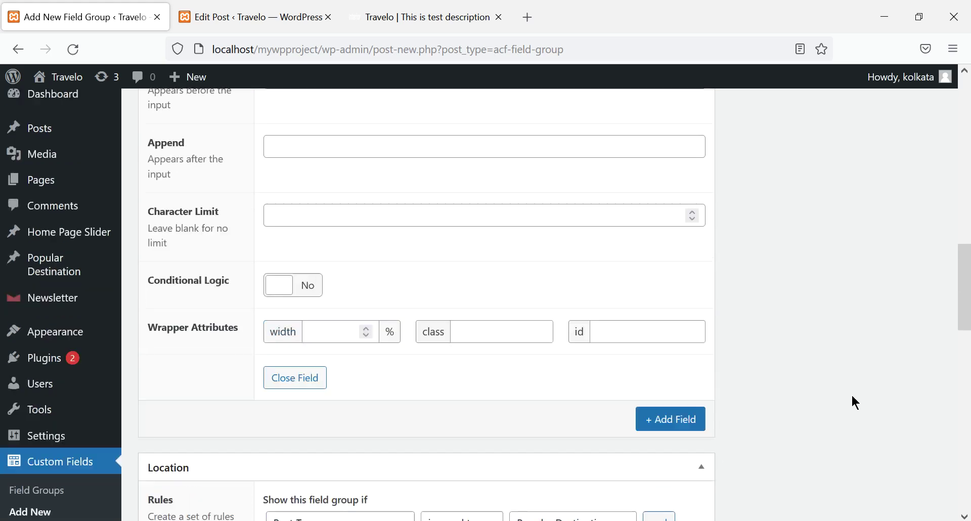
{"action": "left_click", "coordinate": [911, 260]}
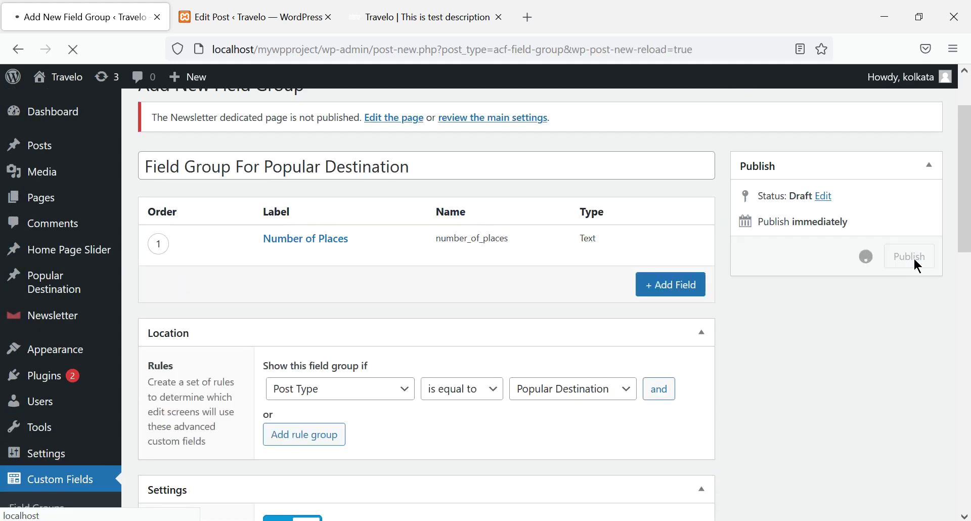
Open the America post from the Popular Destination list, examine its Field Group For Popular Destination box, and collapse the box
{"action": "left_click", "coordinate": [243, 21]}
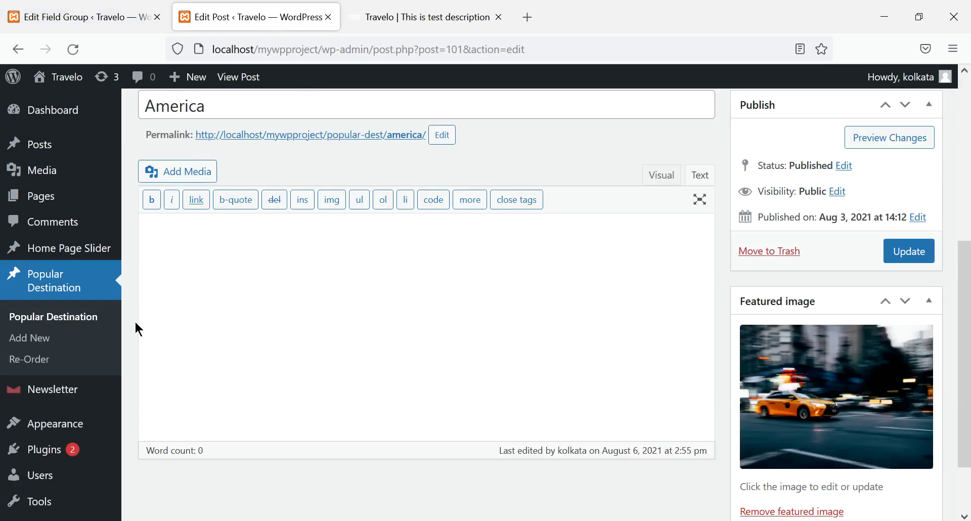
{"action": "left_click", "coordinate": [38, 296]}
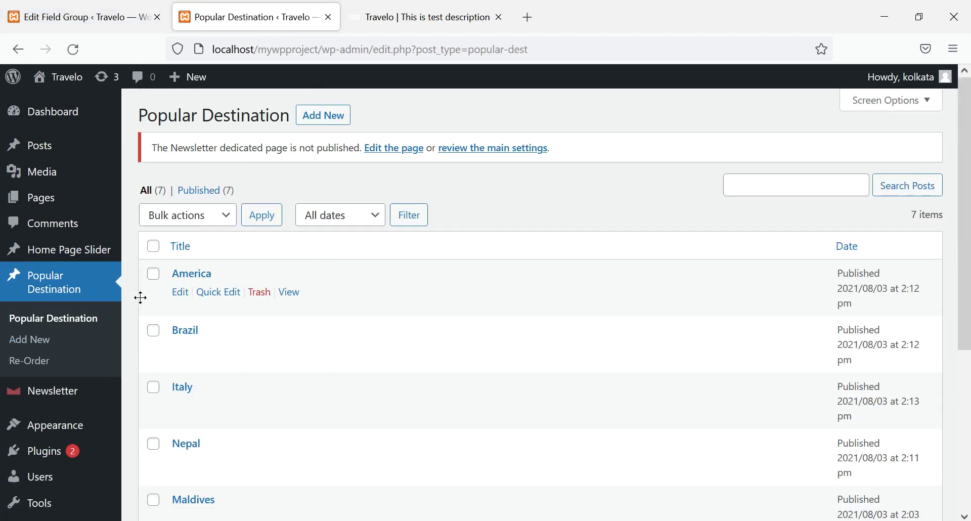
{"action": "left_click", "coordinate": [203, 277]}
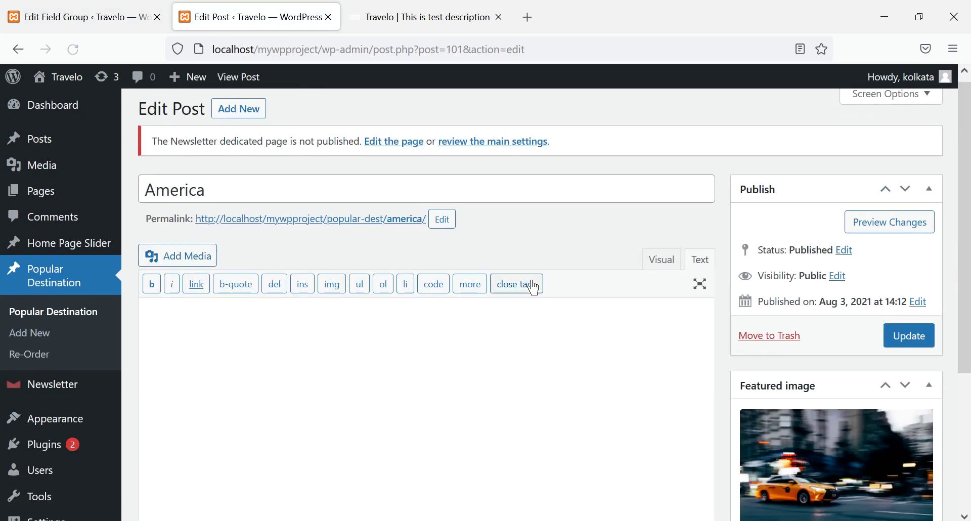
{"action": "scroll", "coordinate": [578, 282], "scroll_direction": "down", "scroll_amount": 3}
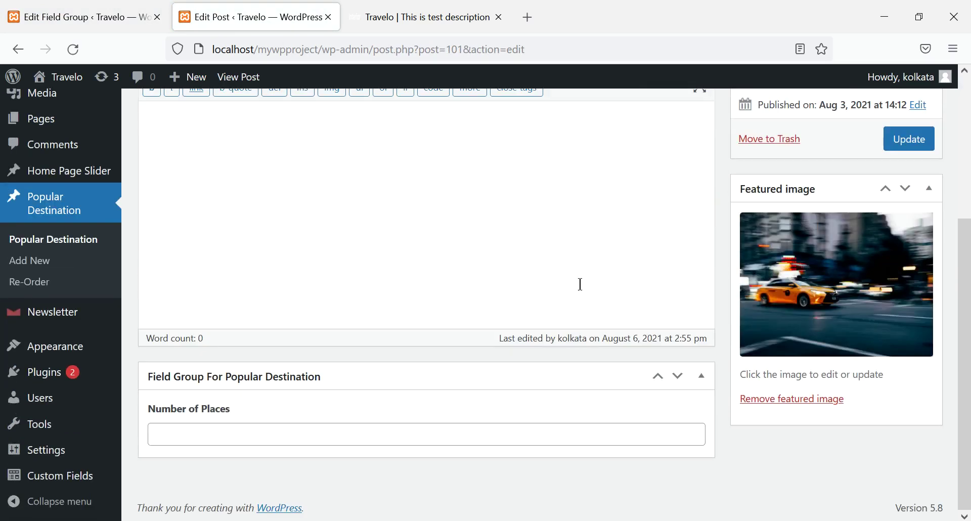
{"action": "left_click", "coordinate": [706, 378]}
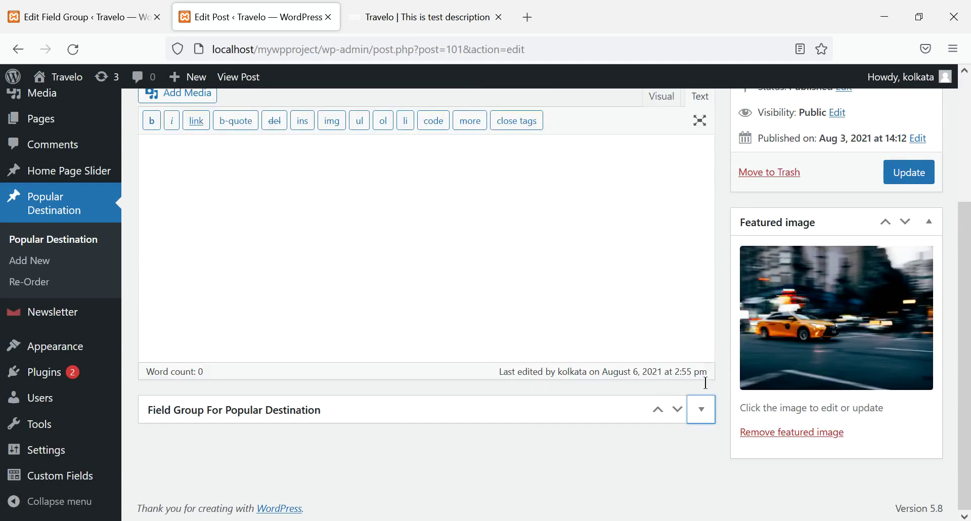
Expand the Field Group For Popular Destination box, look over the field group's edit page from it, and return to the America post
{"action": "left_click", "coordinate": [707, 414]}
{"action": "left_click", "coordinate": [642, 414]}
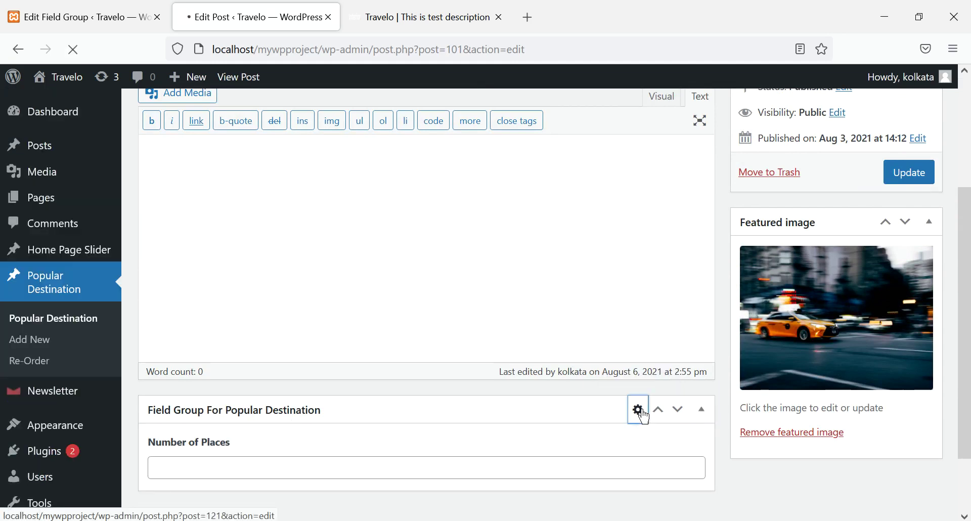
{"action": "scroll", "coordinate": [641, 405], "scroll_direction": "down", "scroll_amount": 5}
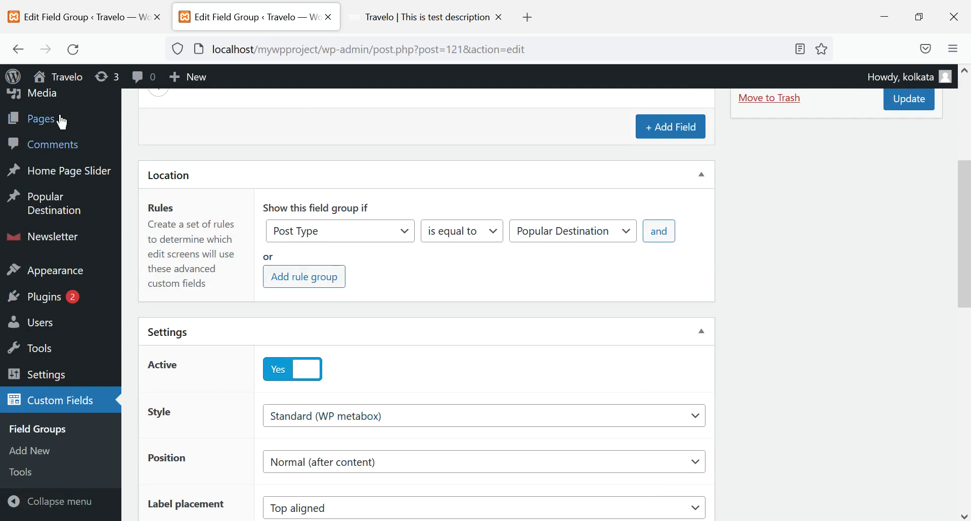
{"action": "left_click", "coordinate": [17, 49]}
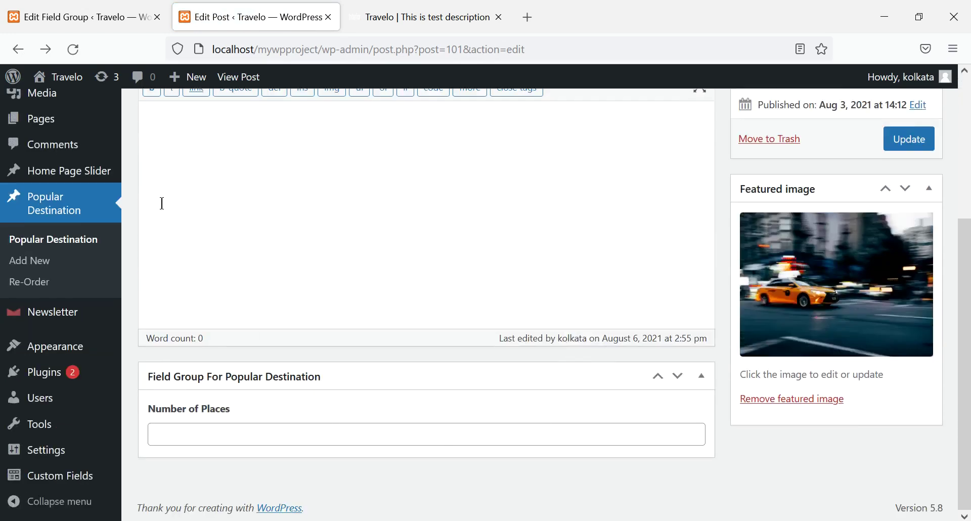
Open a New Post entry from the regular Posts list in a separate tab and check its edit page for the field group
{"action": "scroll", "coordinate": [76, 162], "scroll_direction": "up", "scroll_amount": 5}
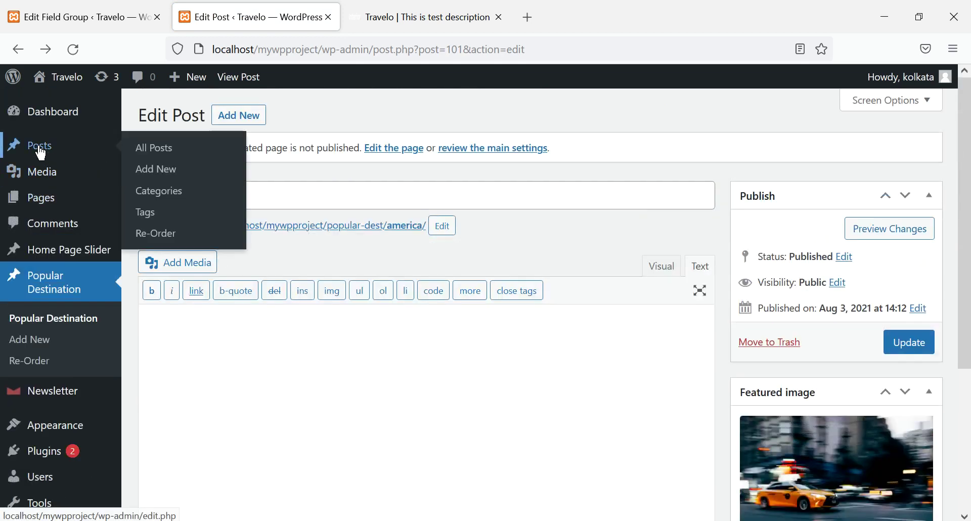
{"action": "middle_click", "coordinate": [41, 152]}
{"action": "left_click", "coordinate": [440, 19]}
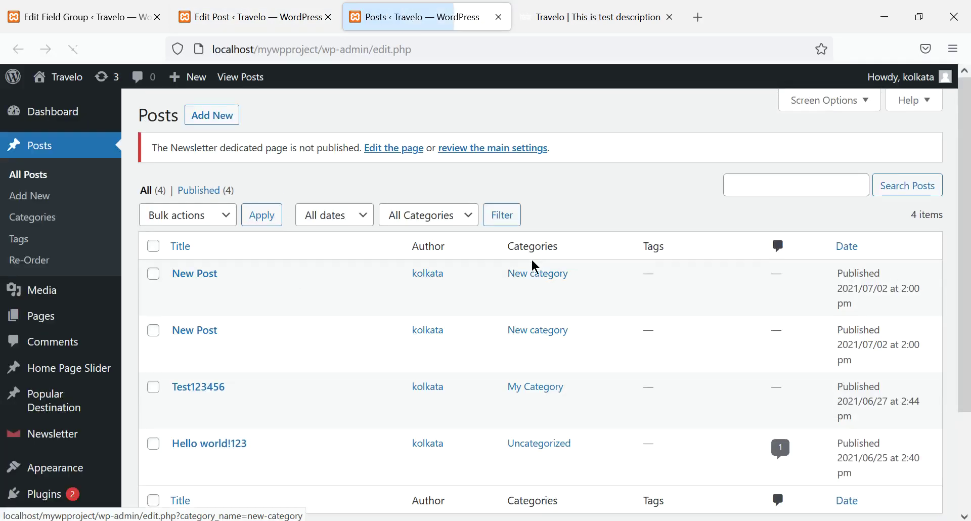
{"action": "scroll", "coordinate": [534, 263], "scroll_direction": "down", "scroll_amount": 3}
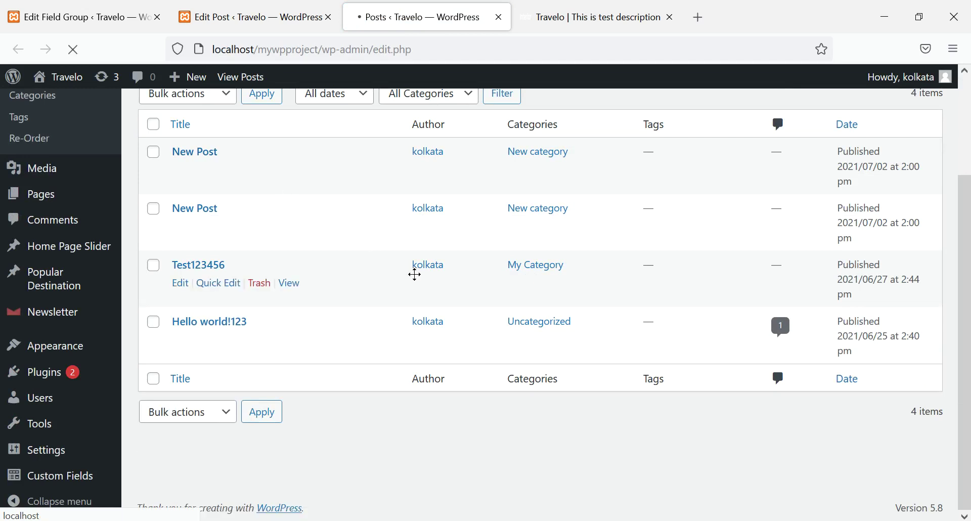
{"action": "key", "text": "alt+Left"}
{"action": "scroll", "coordinate": [502, 356], "scroll_direction": "down", "scroll_amount": 10}
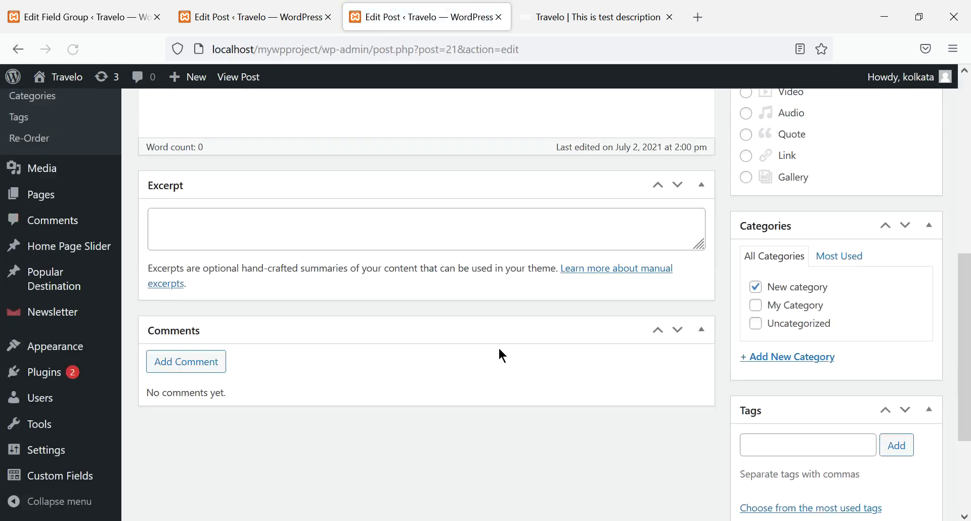
Try adding a second location rule group to the field group, view its post type choices, and reload the page to discard it
{"action": "left_click", "coordinate": [122, 18]}
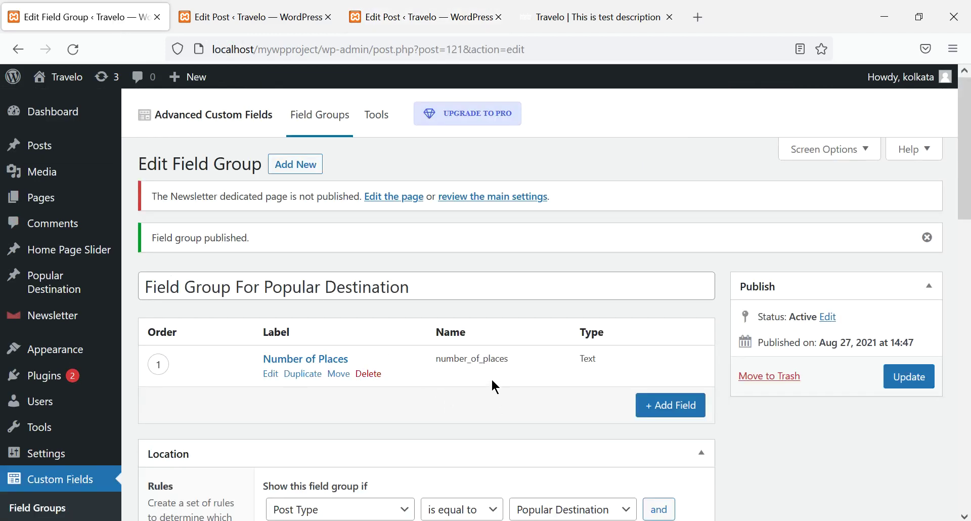
{"action": "scroll", "coordinate": [418, 400], "scroll_direction": "down", "scroll_amount": 2}
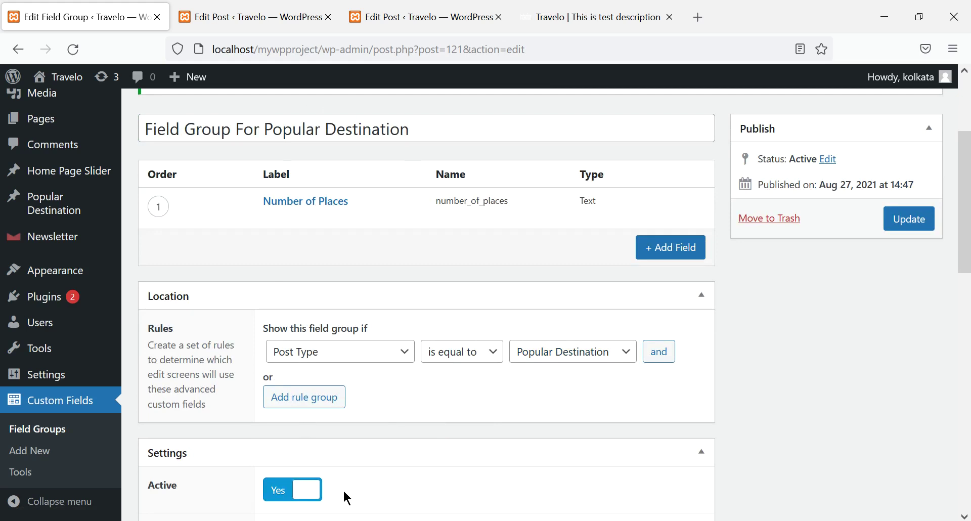
{"action": "left_click", "coordinate": [316, 408]}
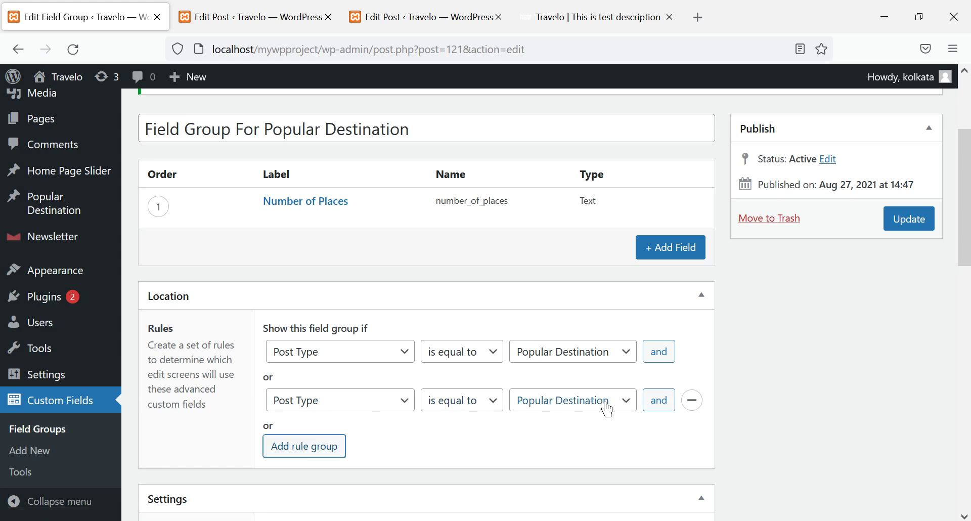
{"action": "left_click", "coordinate": [621, 402]}
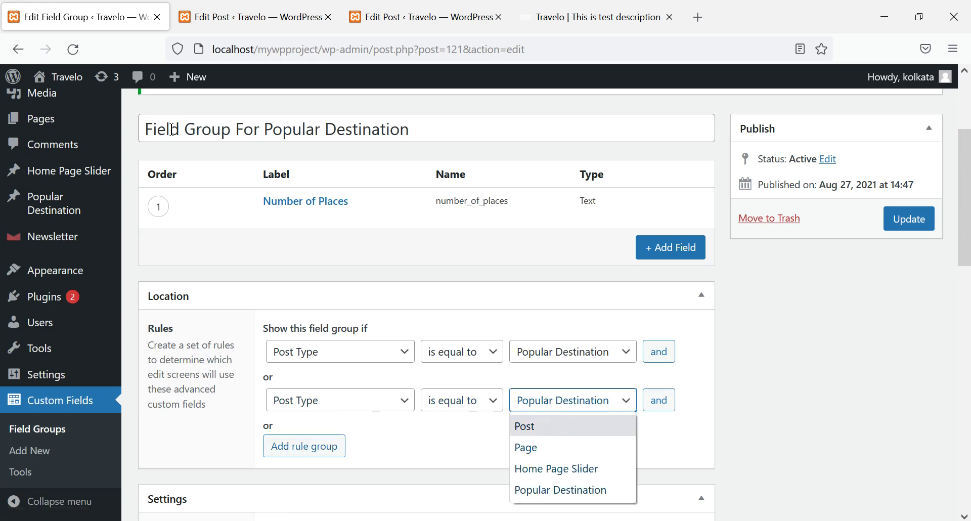
{"action": "left_click", "coordinate": [73, 49]}
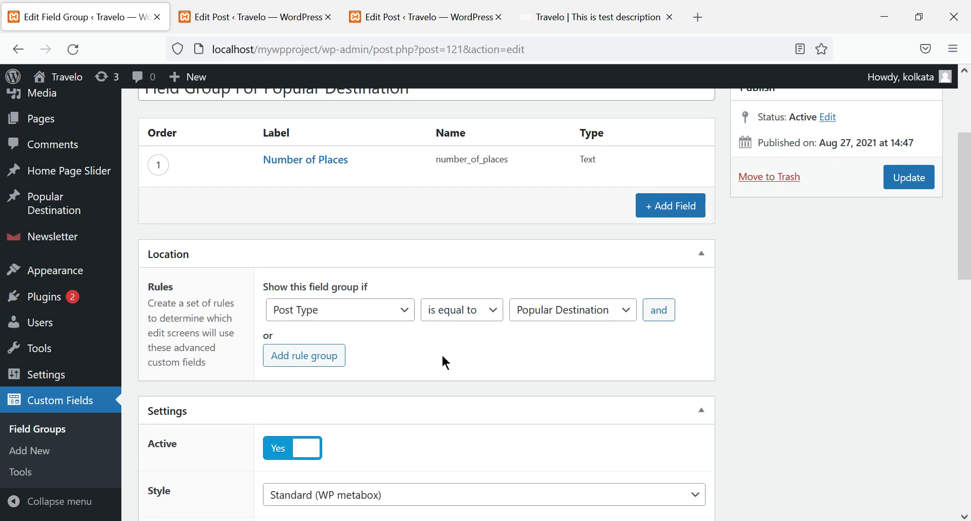
Review the field group's fields and location rule, and compare them with the Number of Places field on the America post
{"action": "scroll", "coordinate": [443, 356], "scroll_direction": "up", "scroll_amount": 3}
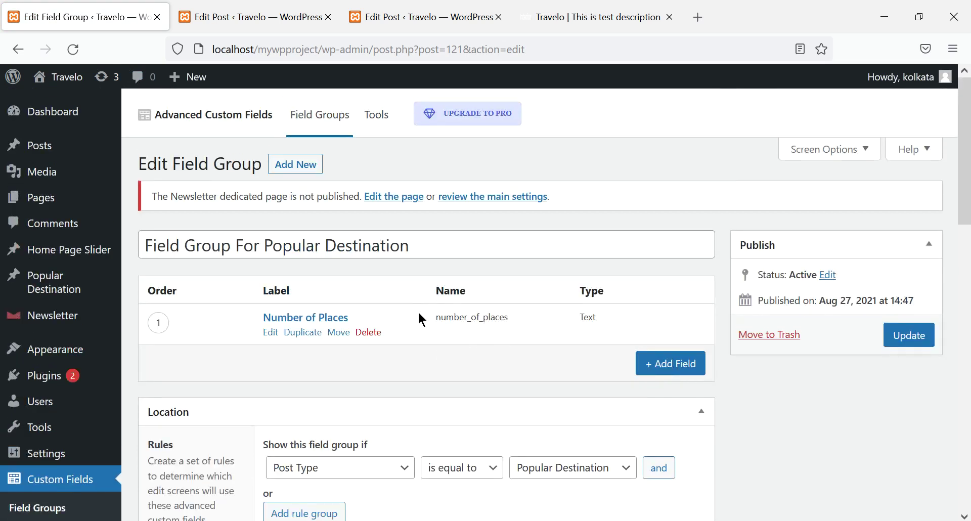
{"action": "scroll", "coordinate": [354, 404], "scroll_direction": "down", "scroll_amount": 4}
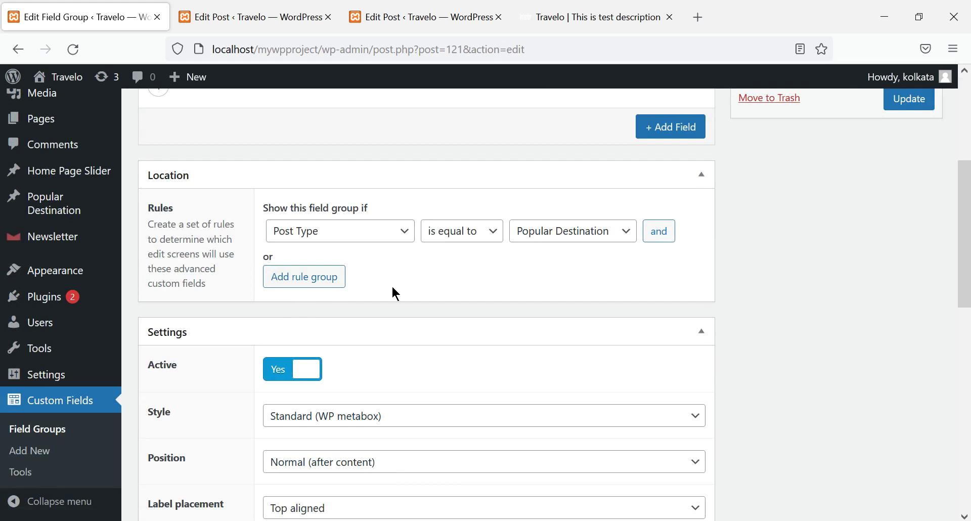
{"action": "scroll", "coordinate": [399, 303], "scroll_direction": "up", "scroll_amount": 1}
{"action": "left_click", "coordinate": [242, 11]}
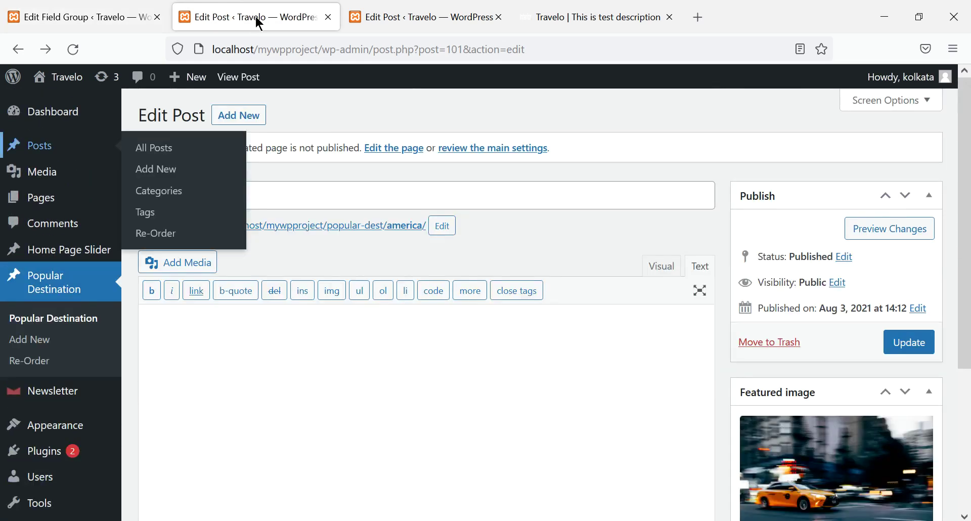
{"action": "scroll", "coordinate": [660, 128], "scroll_direction": "down", "scroll_amount": 1}
{"action": "scroll", "coordinate": [512, 400], "scroll_direction": "down", "scroll_amount": 2}
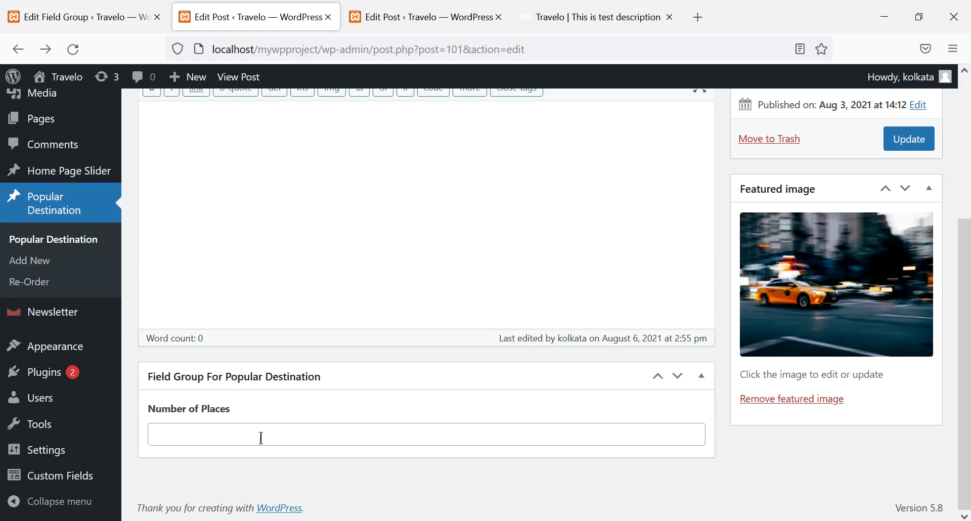
{"action": "left_click", "coordinate": [218, 428]}
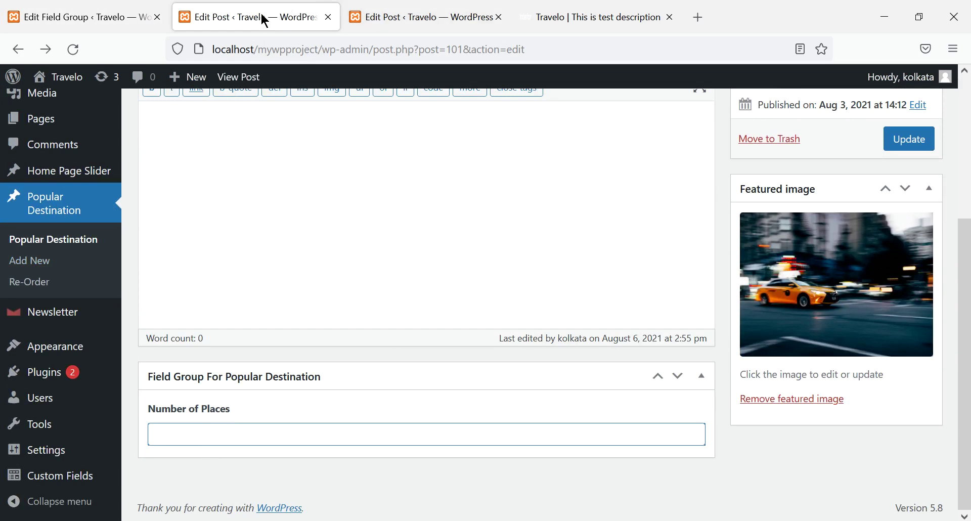
Add a Text field labelled Destination Link to Field Group For Popular Destination and update the field group
{"action": "left_click", "coordinate": [103, 17]}
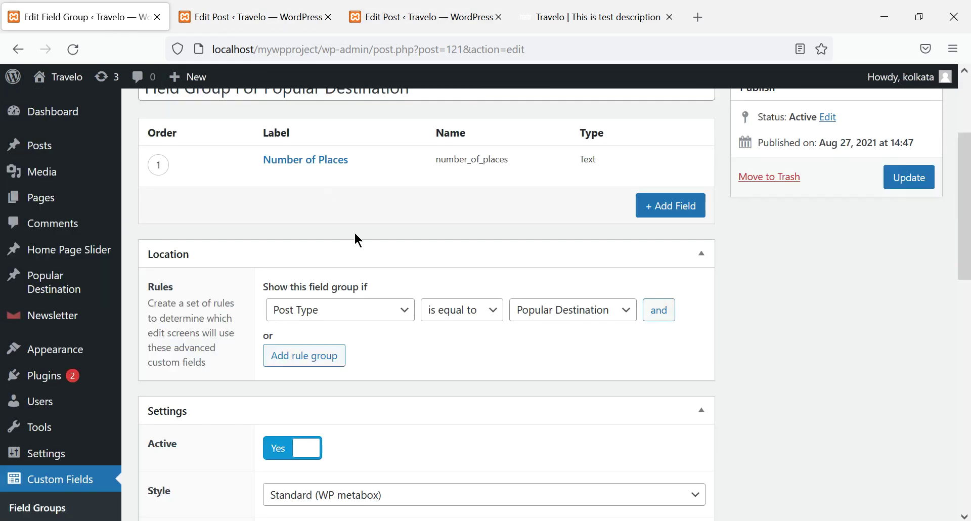
{"action": "left_click", "coordinate": [663, 206]}
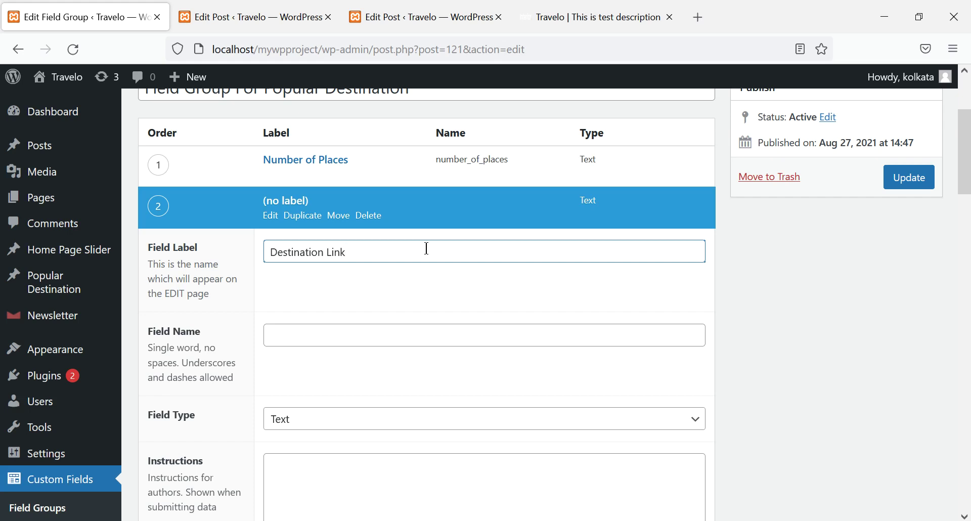
{"action": "left_click", "coordinate": [693, 419]}
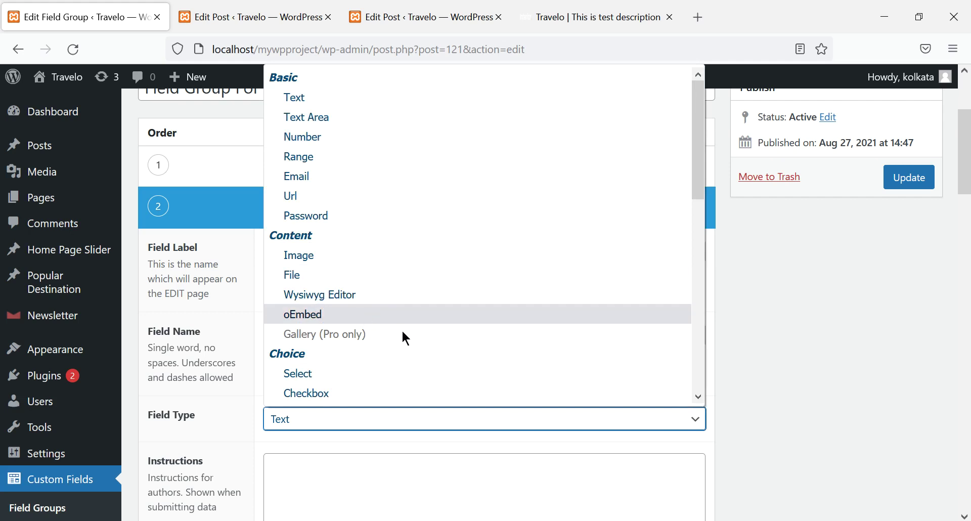
{"action": "scroll", "coordinate": [445, 299], "scroll_direction": "down", "scroll_amount": 4}
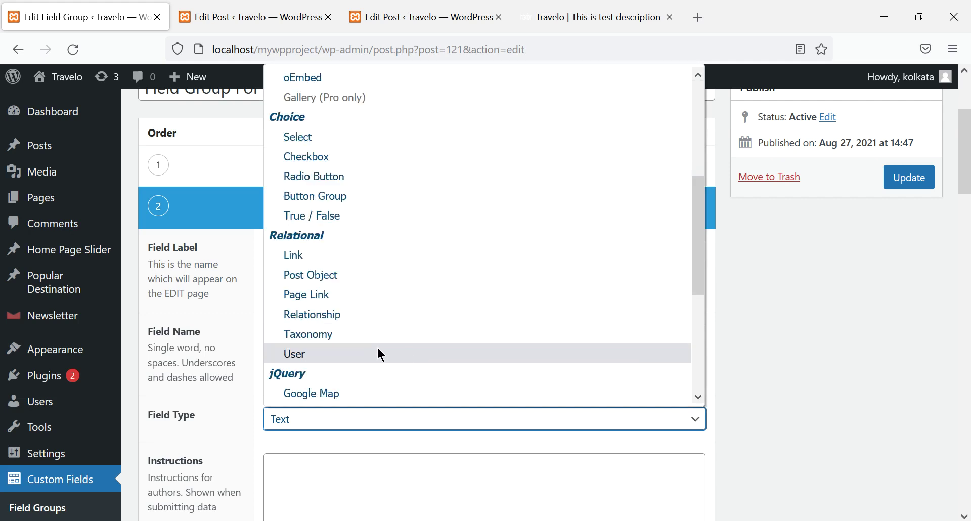
{"action": "left_click", "coordinate": [834, 388]}
{"action": "scroll", "coordinate": [833, 387], "scroll_direction": "up", "scroll_amount": 3}
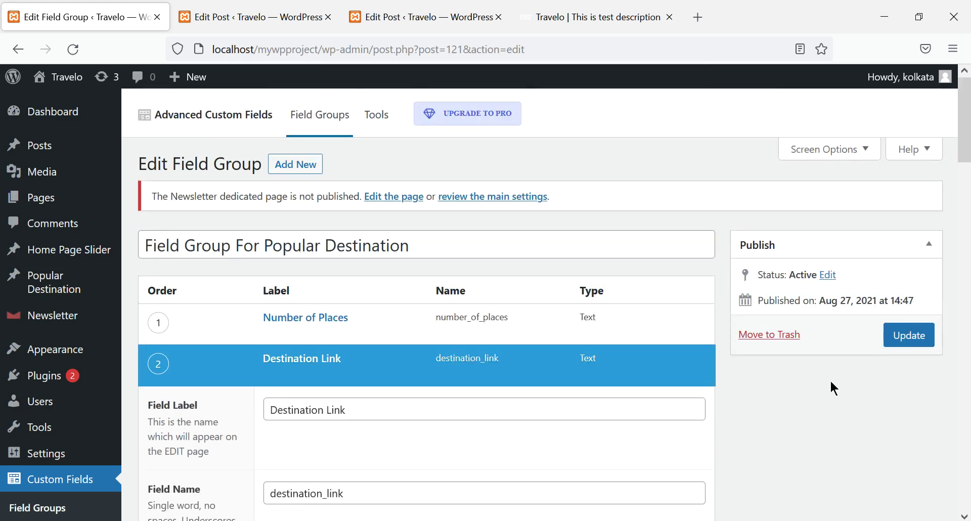
{"action": "scroll", "coordinate": [829, 392], "scroll_direction": "down", "scroll_amount": 3}
{"action": "left_click", "coordinate": [826, 397]}
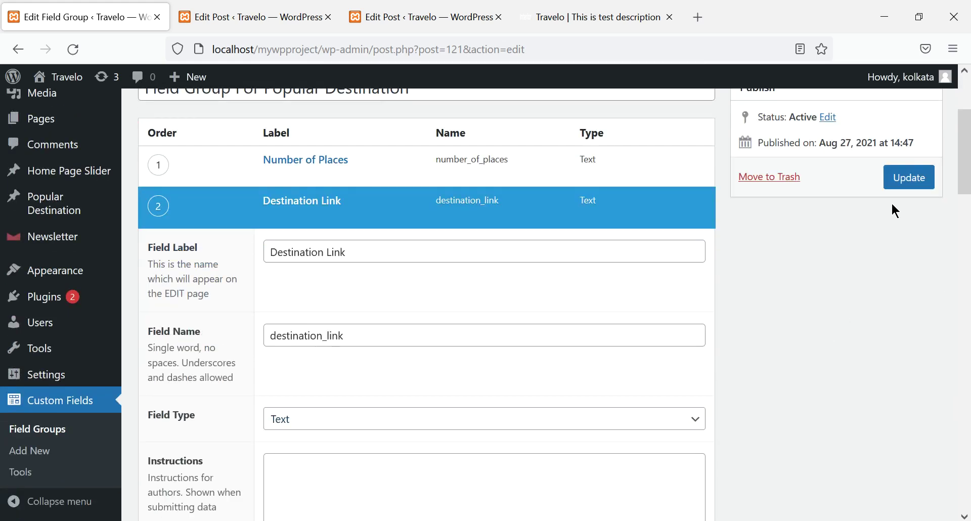
{"action": "left_click", "coordinate": [905, 177]}
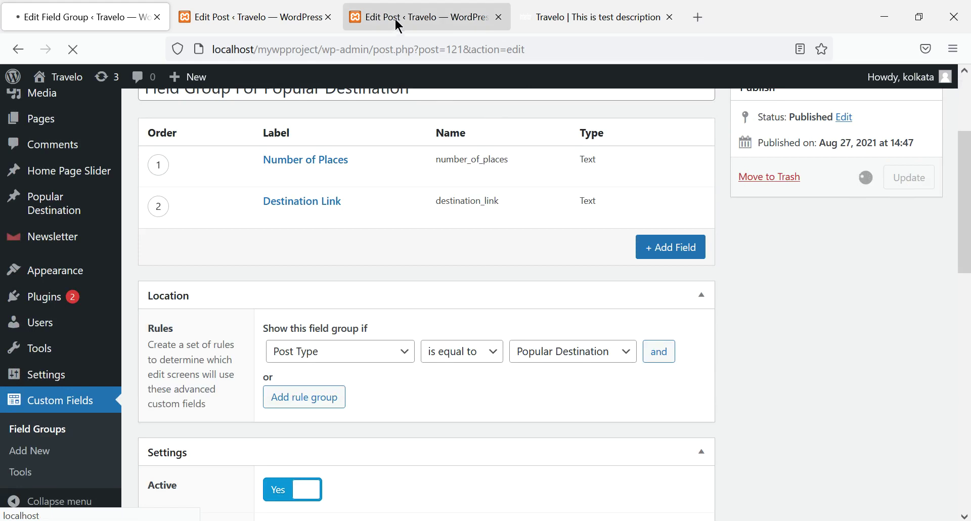
Reload the America post and examine the fields in its Field Group For Popular Destination box
{"action": "left_click", "coordinate": [260, 23]}
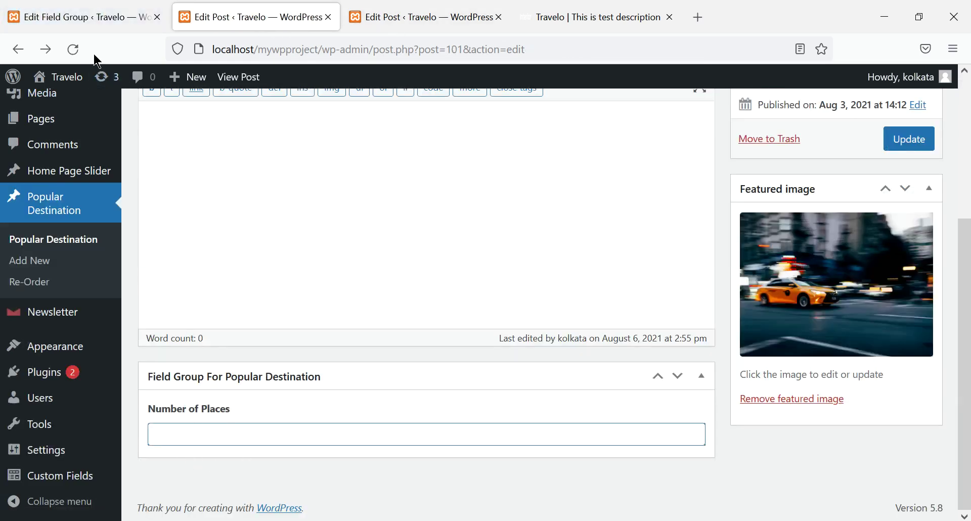
{"action": "left_click", "coordinate": [72, 48]}
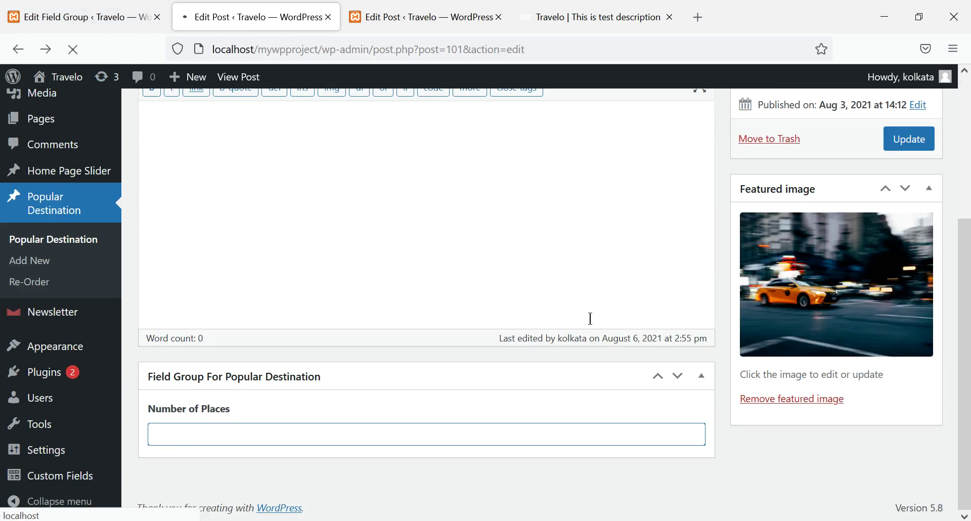
{"action": "scroll", "coordinate": [600, 318], "scroll_direction": "down", "scroll_amount": 5}
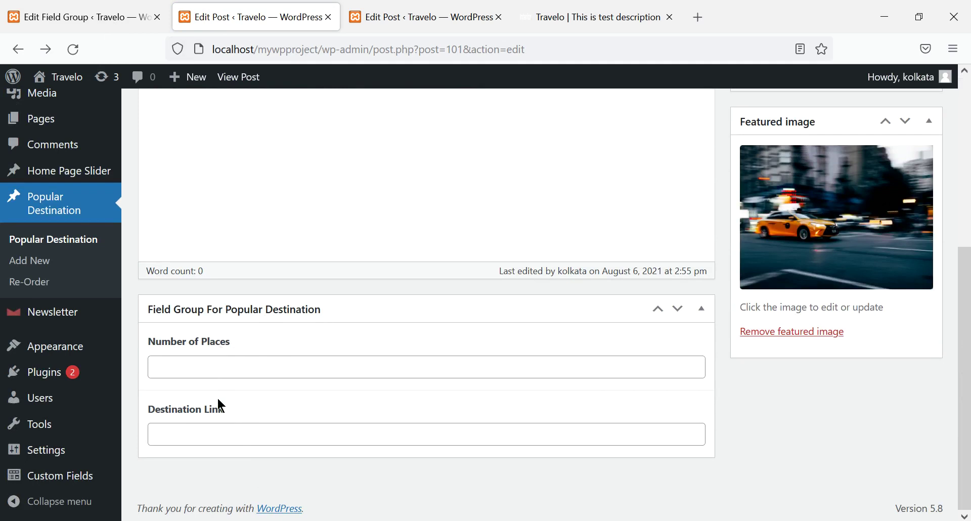
Move the Destination Link field above Number of Places in the field group and update the group
{"action": "left_click", "coordinate": [89, 19]}
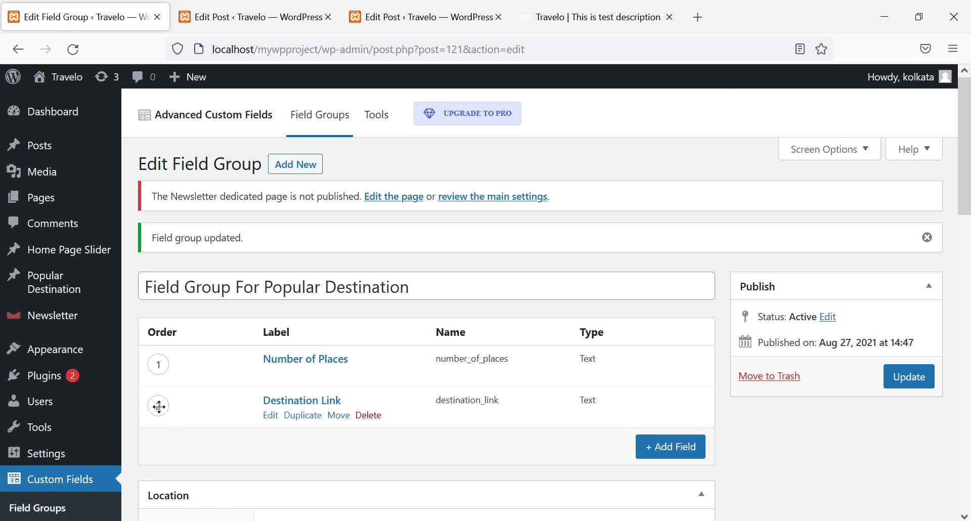
{"action": "left_click_drag", "start_coordinate": [152, 403], "coordinate": [166, 349]}
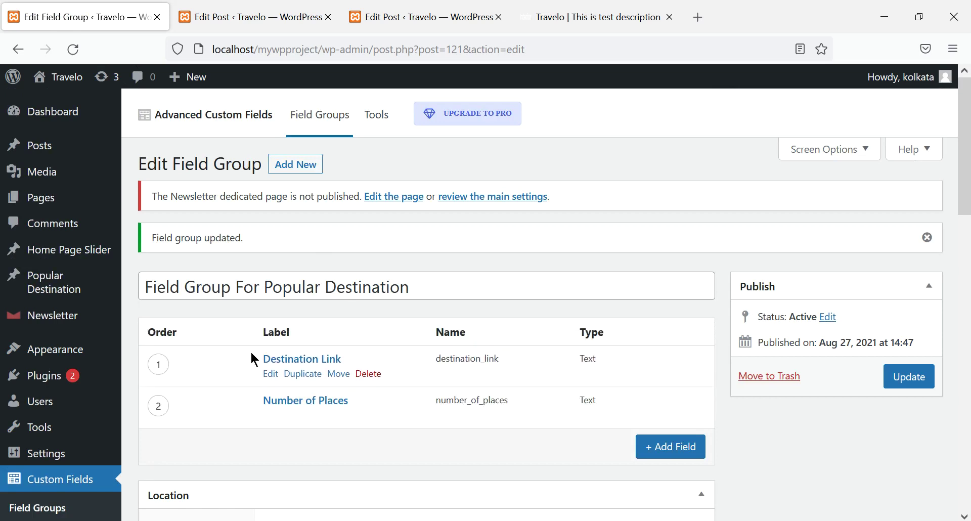
{"action": "left_click", "coordinate": [904, 375]}
Reload the America post and check the order of the fields in its field group box
{"action": "left_click", "coordinate": [220, 17]}
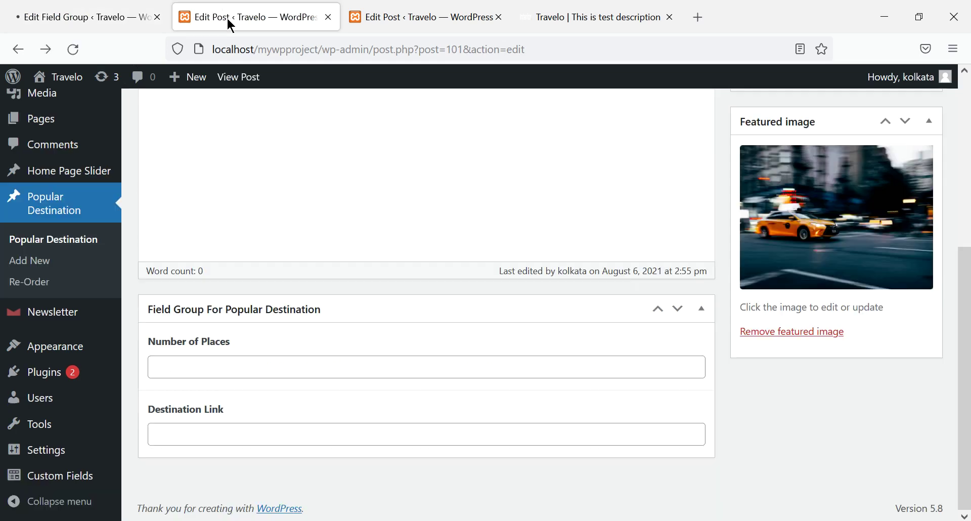
{"action": "left_click", "coordinate": [74, 49]}
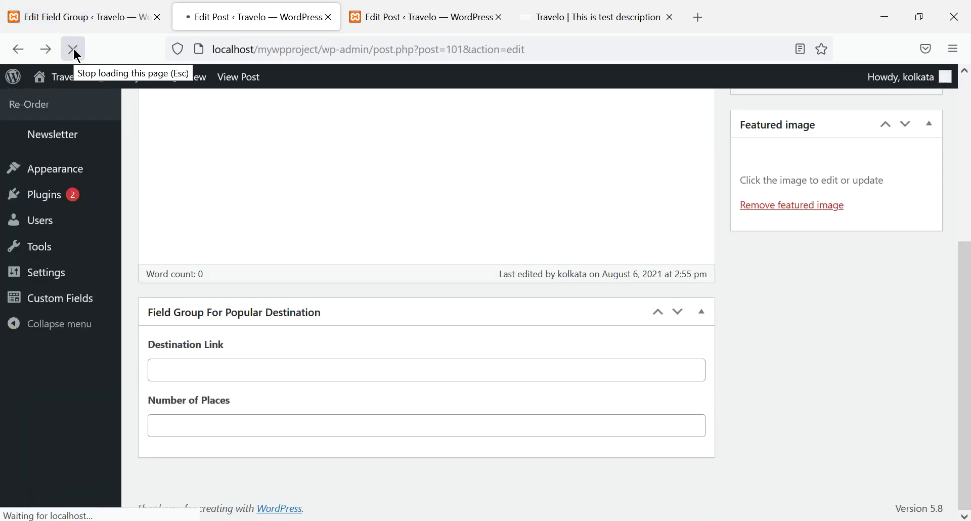
{"action": "scroll", "coordinate": [621, 233], "scroll_direction": "down", "scroll_amount": 5}
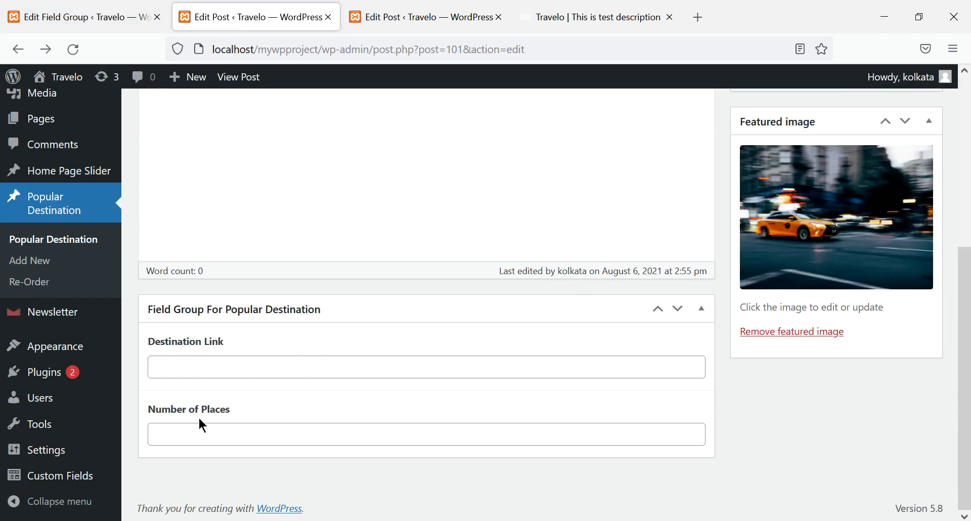
Move Destination Link back below Number of Places, update the field group, and return to the America post
{"action": "left_click", "coordinate": [72, 19]}
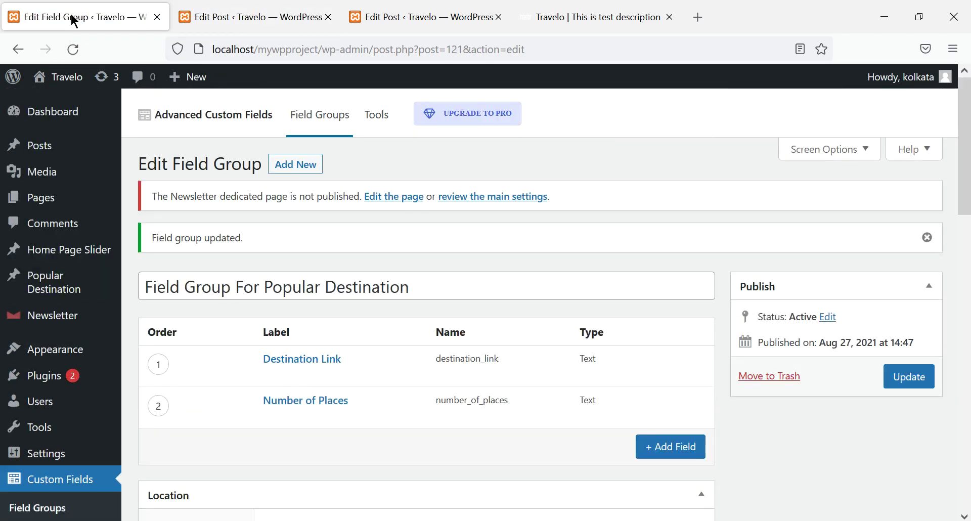
{"action": "left_click_drag", "start_coordinate": [154, 362], "coordinate": [152, 422]}
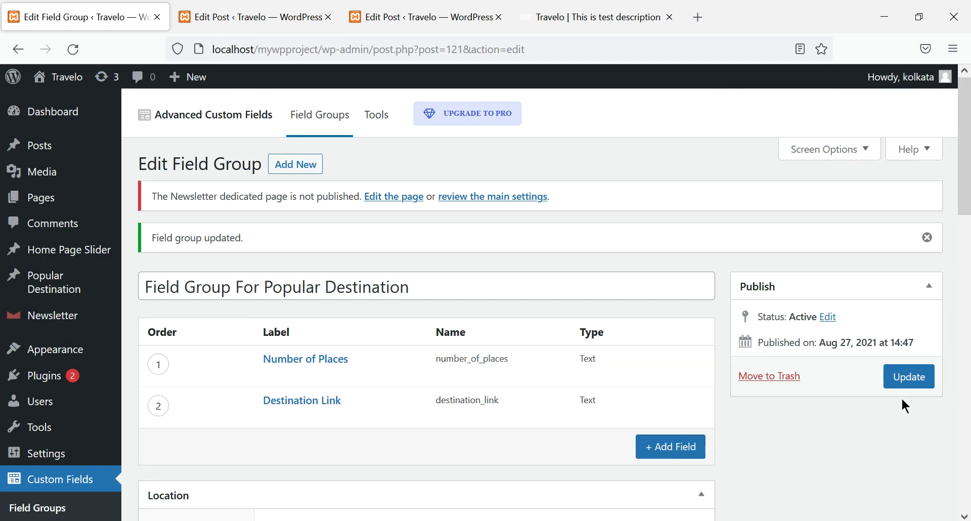
{"action": "left_click", "coordinate": [899, 376]}
{"action": "left_click", "coordinate": [280, 20]}
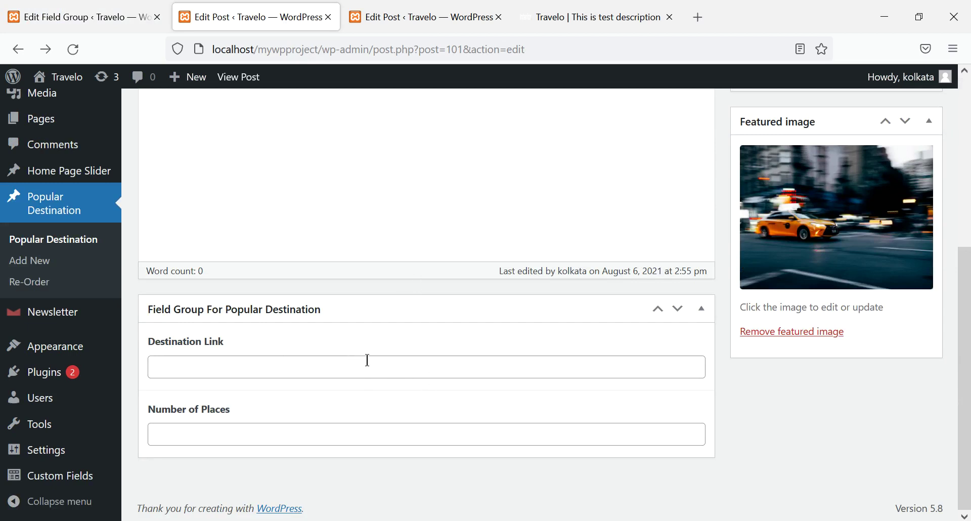
Reload the America post and check that Number of Places precedes Destination Link in its field group box
{"action": "left_click", "coordinate": [403, 369]}
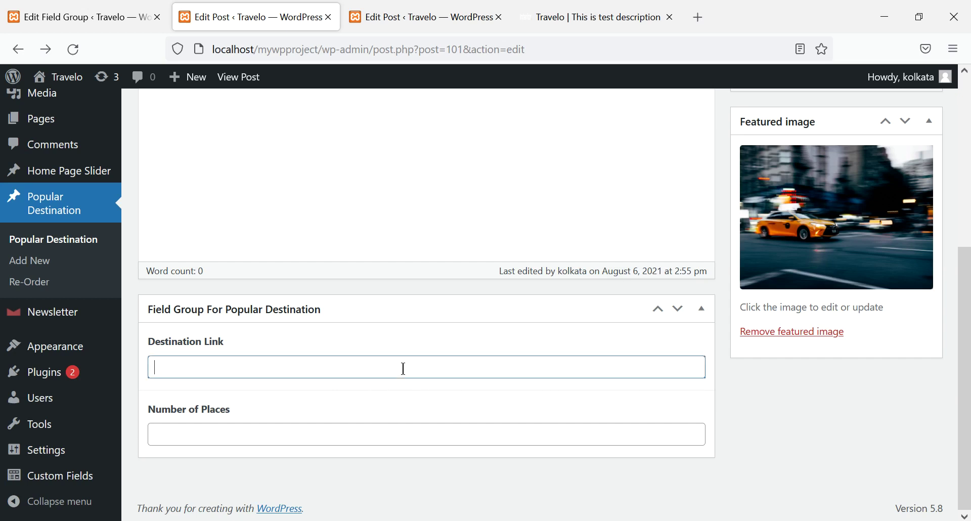
{"action": "left_click", "coordinate": [75, 50]}
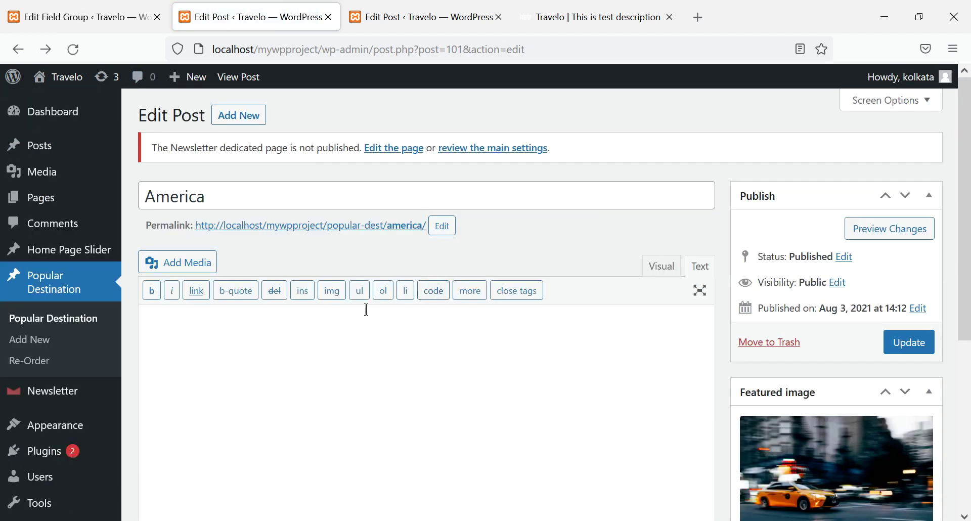
{"action": "scroll", "coordinate": [366, 309], "scroll_direction": "down", "scroll_amount": 5}
{"action": "left_click", "coordinate": [279, 364]}
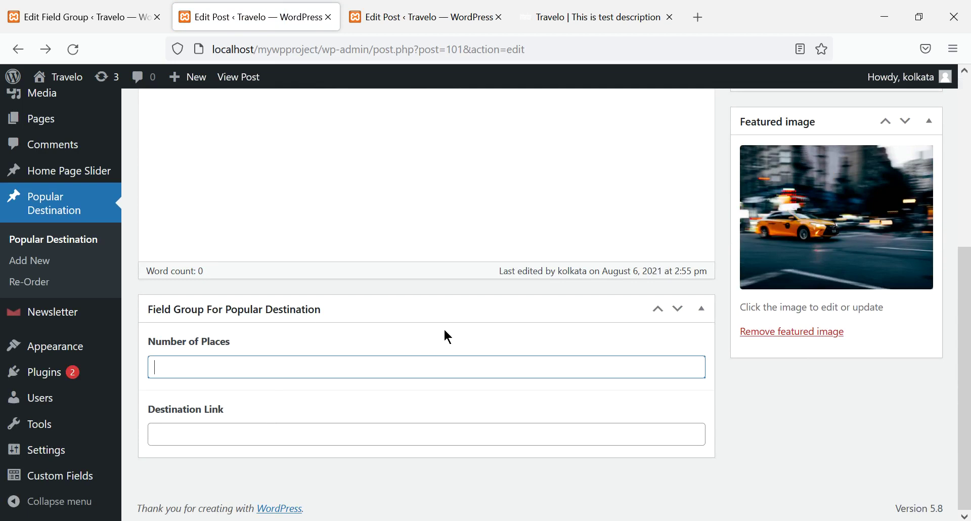
{"action": "scroll", "coordinate": [445, 332], "scroll_direction": "up", "scroll_amount": 5}
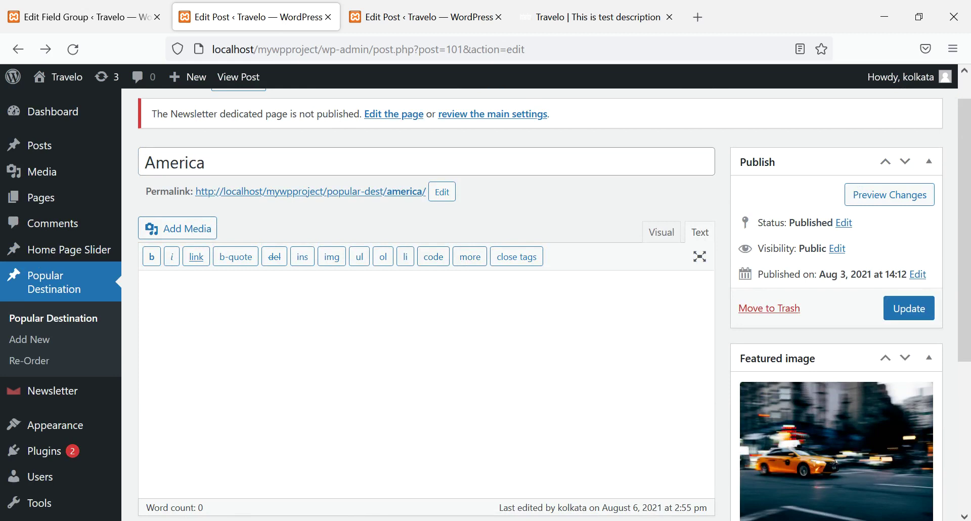
Switch to File Explorer and open home.php from the travelo theme's page-templates folder in Notepad++
{"action": "left_click", "coordinate": [157, 470]}
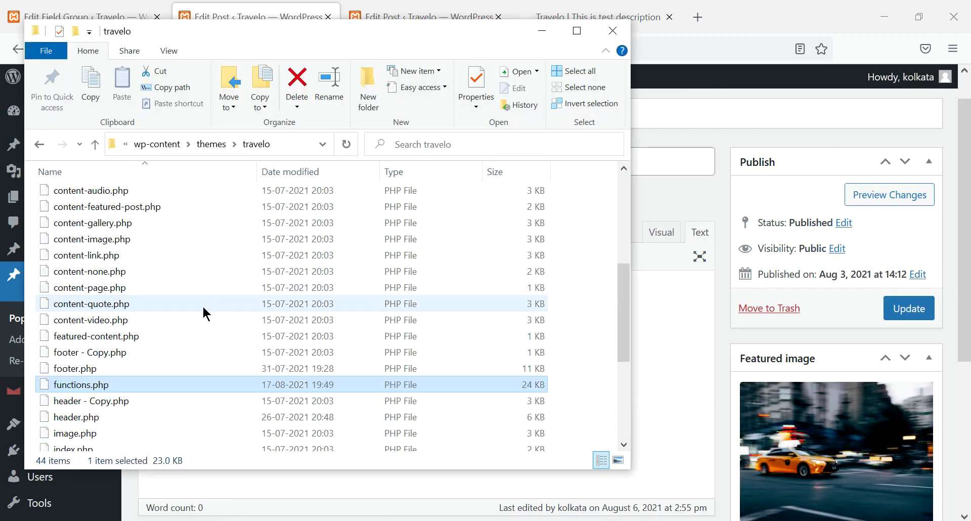
{"action": "scroll", "coordinate": [204, 313], "scroll_direction": "up", "scroll_amount": 5}
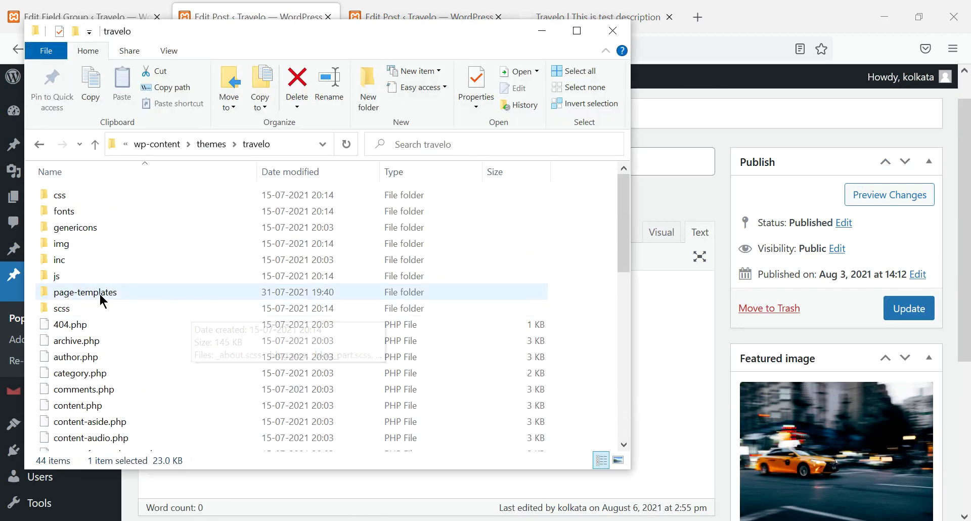
{"action": "double_click", "coordinate": [102, 301]}
{"action": "left_click", "coordinate": [80, 202]}
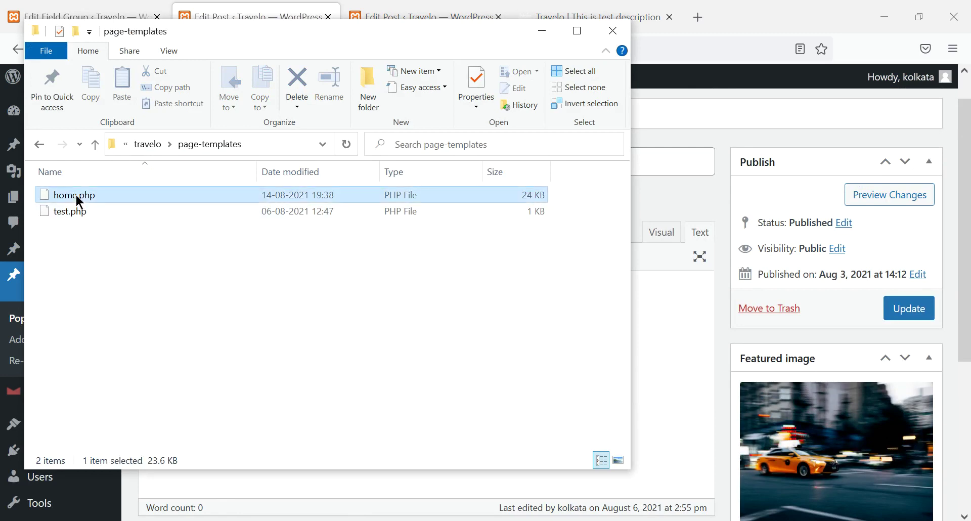
{"action": "right_click", "coordinate": [77, 197]}
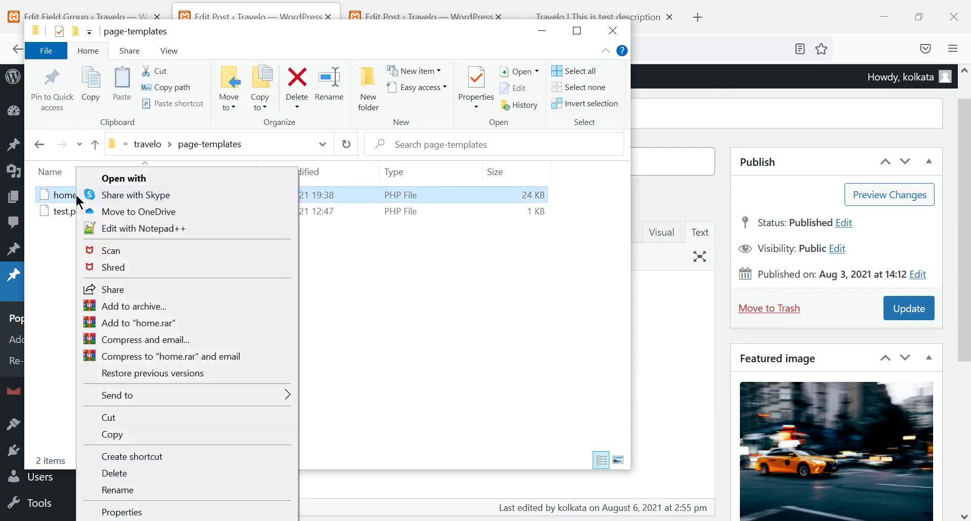
{"action": "left_click", "coordinate": [126, 234]}
Delete the PHP block with the 'CTA Button Name' if condition above the button link in the home slider loop
{"action": "scroll", "coordinate": [557, 282], "scroll_direction": "down", "scroll_amount": 2}
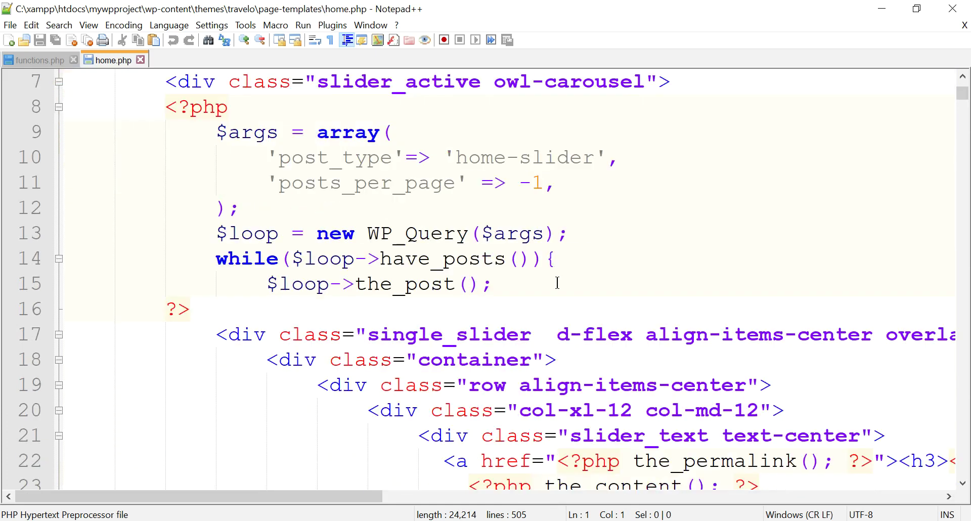
{"action": "scroll", "coordinate": [557, 282], "scroll_direction": "down", "scroll_amount": 4}
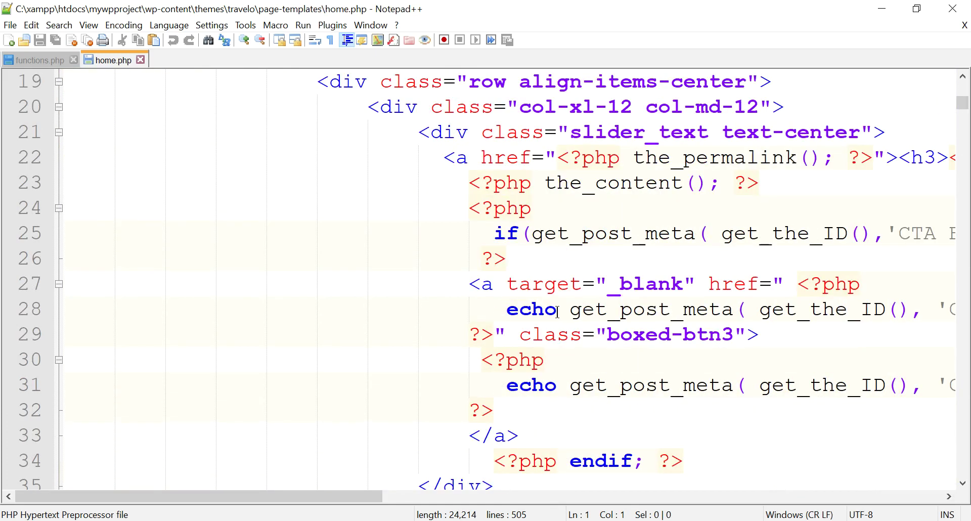
{"action": "left_click_drag", "start_coordinate": [219, 496], "coordinate": [298, 514]}
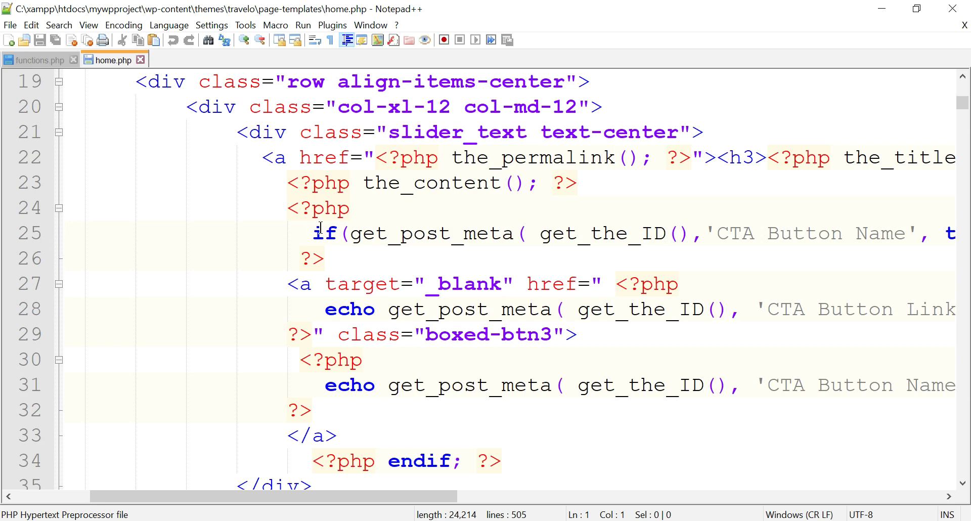
{"action": "left_click_drag", "start_coordinate": [284, 495], "coordinate": [338, 493]}
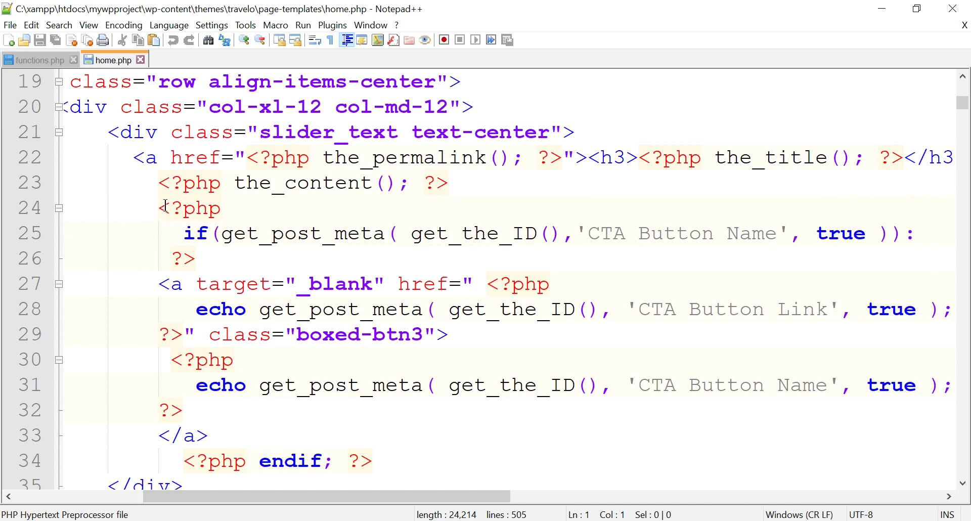
{"action": "left_click_drag", "start_coordinate": [160, 204], "coordinate": [214, 251]}
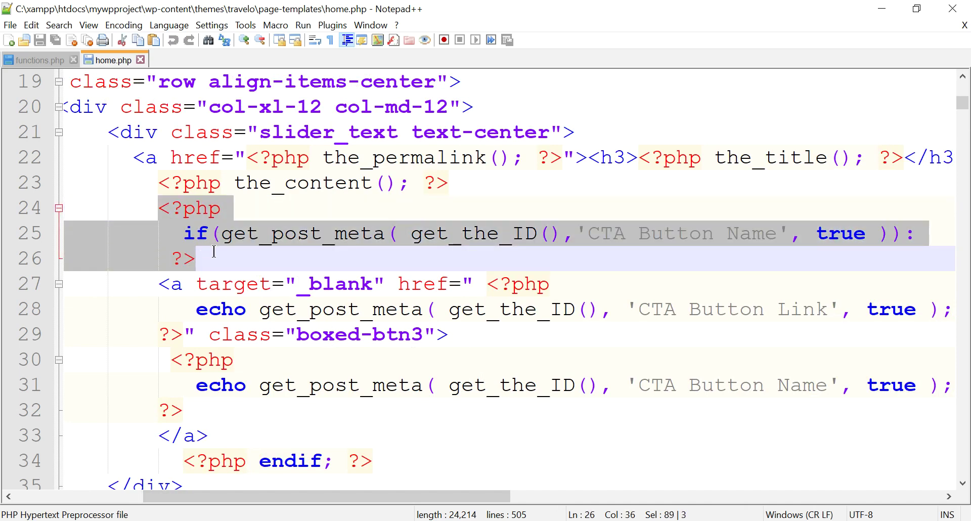
{"action": "key", "text": "Delete"}
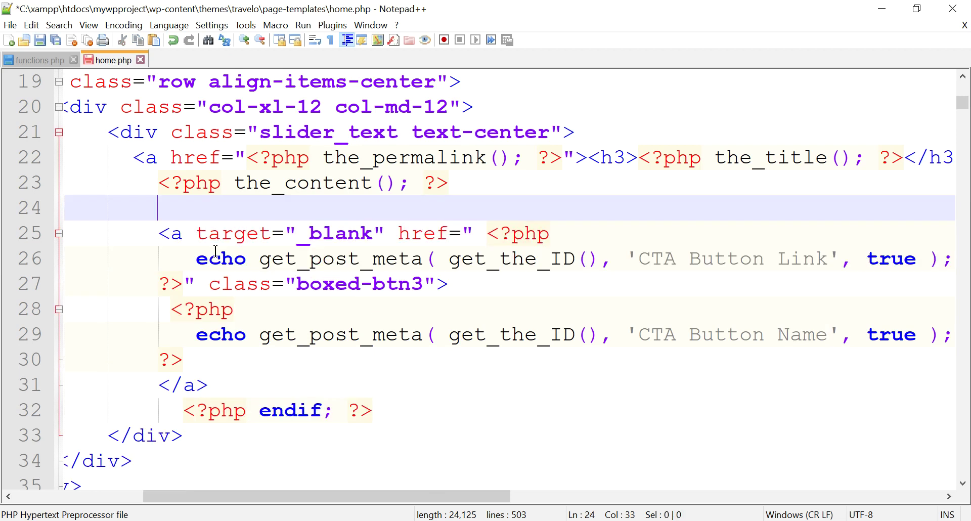
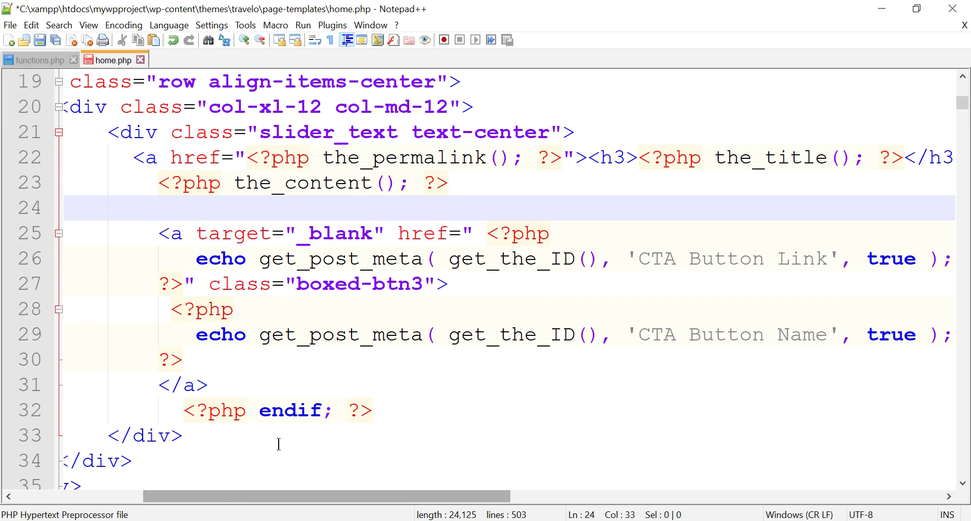
Place the text cursor before the PHP code in the href of the slider's button link
{"action": "left_click", "coordinate": [484, 236]}
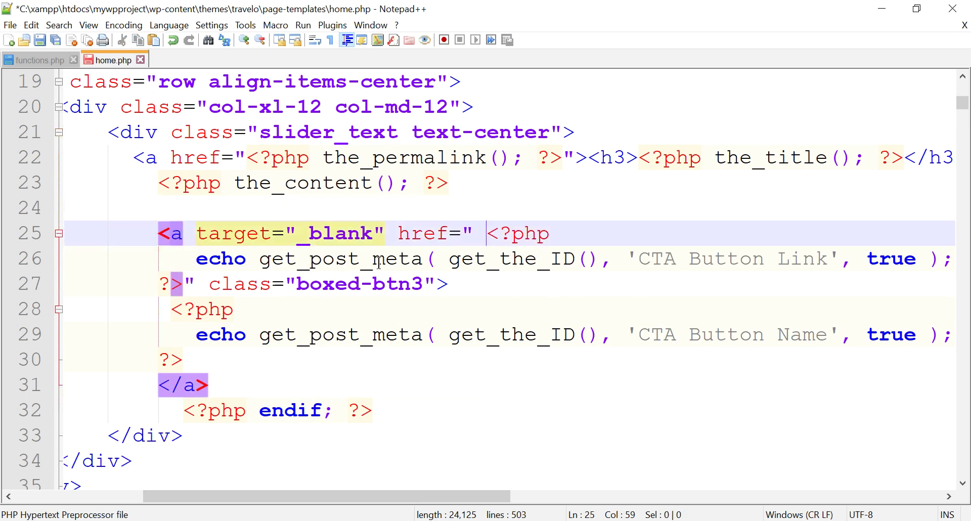
Try to empty the href of the slider's call-to-action link by removing its 'CTA Button Link' PHP block
{"action": "left_click", "coordinate": [182, 283], "text": "shift"}
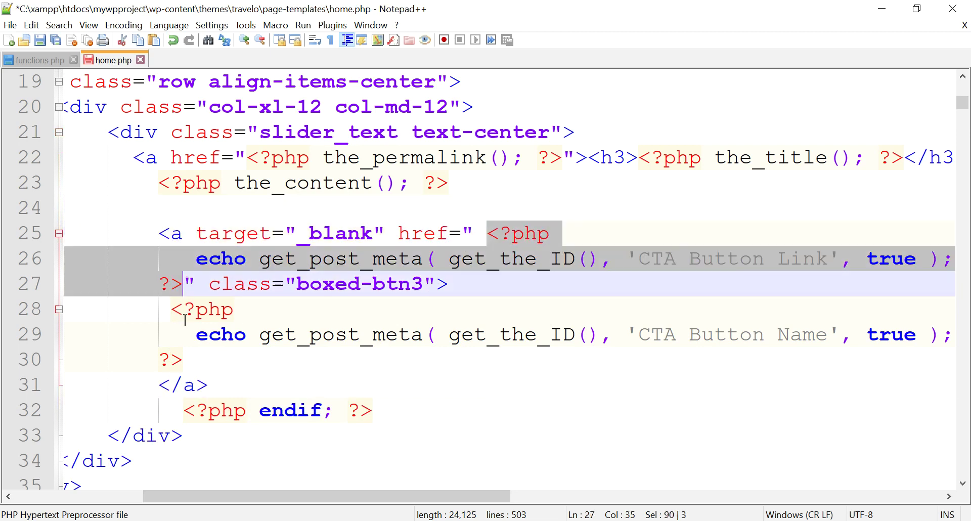
{"action": "key", "text": "Delete"}
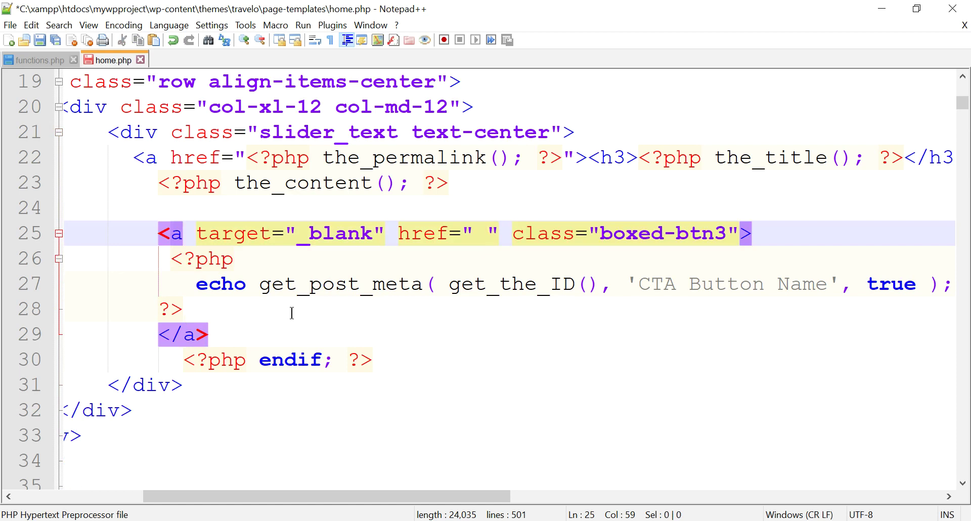
{"action": "key", "text": "BackSpace"}
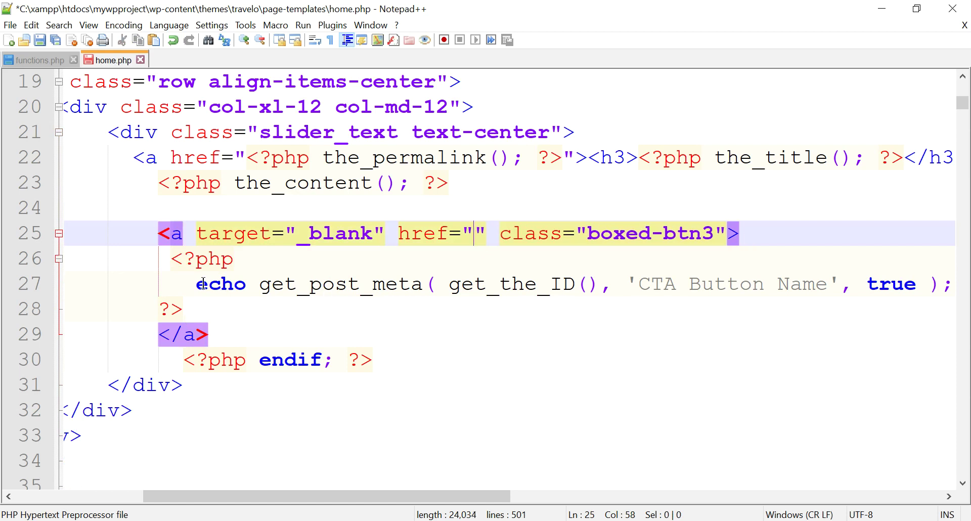
{"action": "left_click", "coordinate": [170, 259]}
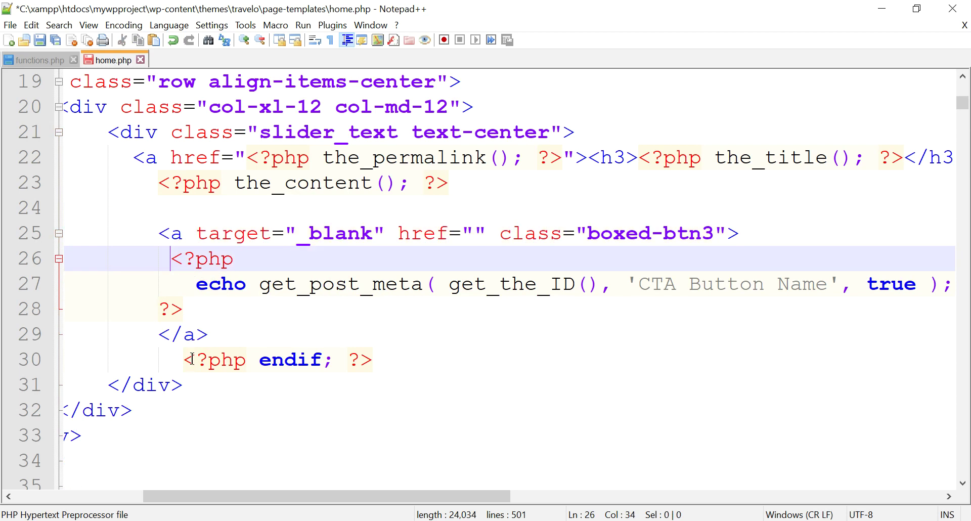
{"action": "mouse_move", "coordinate": [222, 497]}
{"action": "left_mouse_down"}
{"action": "mouse_move", "coordinate": [418, 505]}
{"action": "mouse_move", "coordinate": [210, 511]}
{"action": "left_mouse_up"}
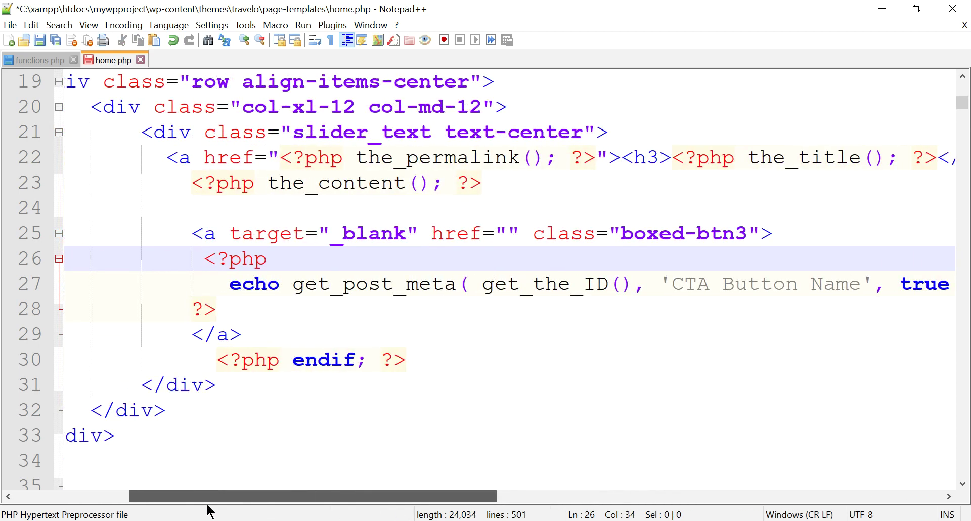
{"action": "left_click_drag", "start_coordinate": [210, 512], "coordinate": [210, 512]}
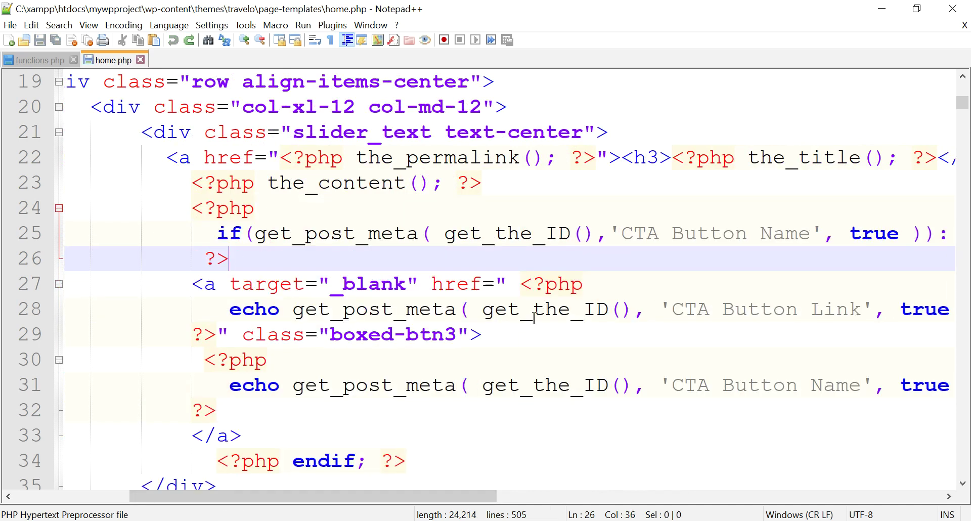
Delete the PHP block holding the if(get_post_meta()) condition above the link in the popular destination card's content div
{"action": "scroll", "coordinate": [533, 317], "scroll_direction": "down", "scroll_amount": 10}
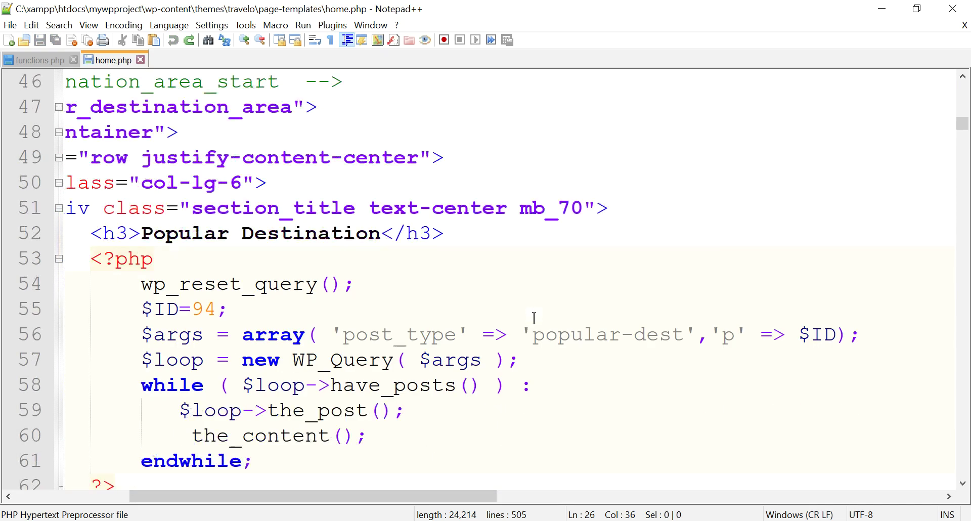
{"action": "scroll", "coordinate": [533, 318], "scroll_direction": "down", "scroll_amount": 3}
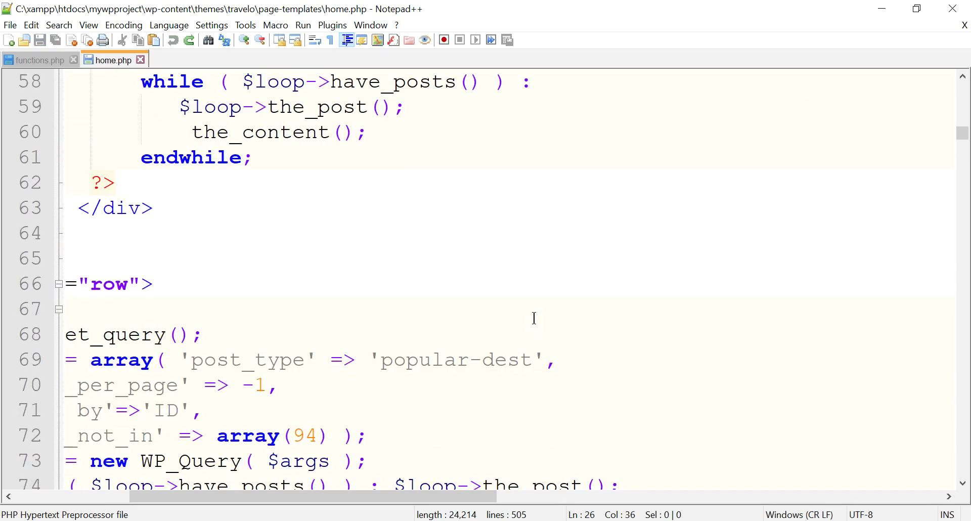
{"action": "scroll", "coordinate": [520, 349], "scroll_direction": "up", "scroll_amount": 3}
{"action": "scroll", "coordinate": [529, 343], "scroll_direction": "down", "scroll_amount": 4}
{"action": "scroll", "coordinate": [529, 344], "scroll_direction": "down", "scroll_amount": 2}
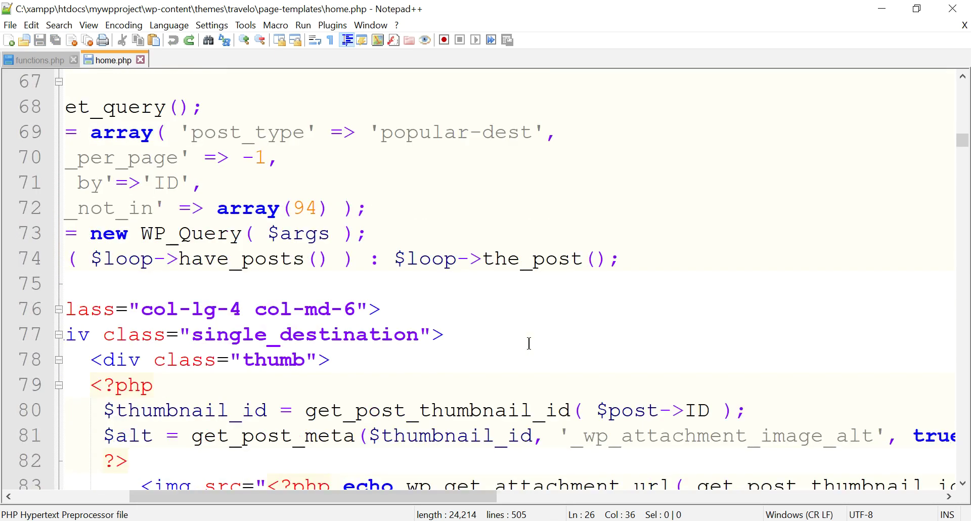
{"action": "left_click_drag", "start_coordinate": [386, 500], "coordinate": [257, 507]}
{"action": "scroll", "coordinate": [522, 356], "scroll_direction": "down", "scroll_amount": 2}
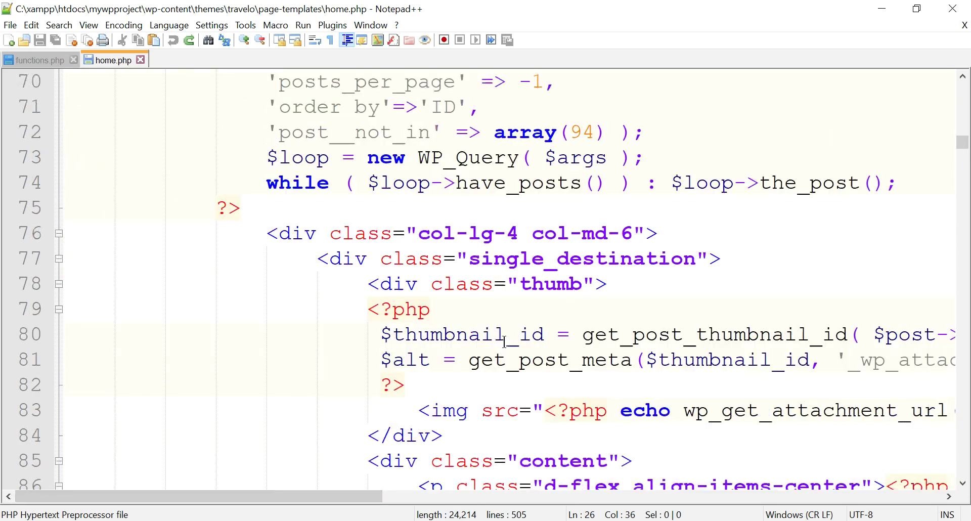
{"action": "scroll", "coordinate": [527, 360], "scroll_direction": "down", "scroll_amount": 2}
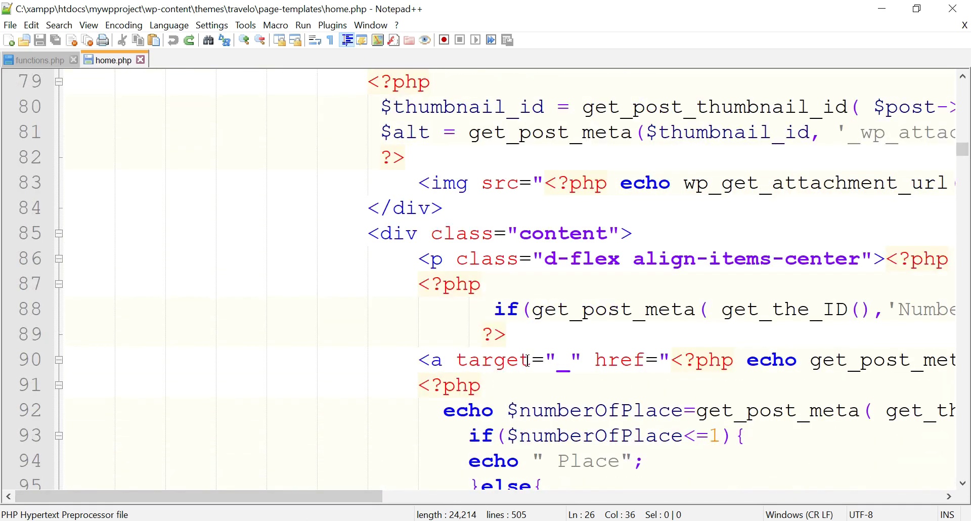
{"action": "left_click", "coordinate": [418, 288]}
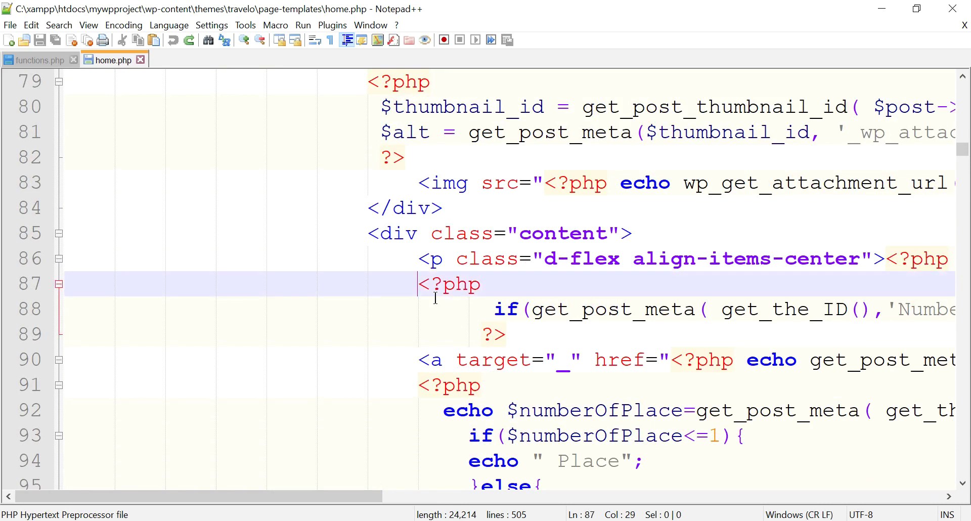
{"action": "left_click", "coordinate": [524, 334], "text": "shift"}
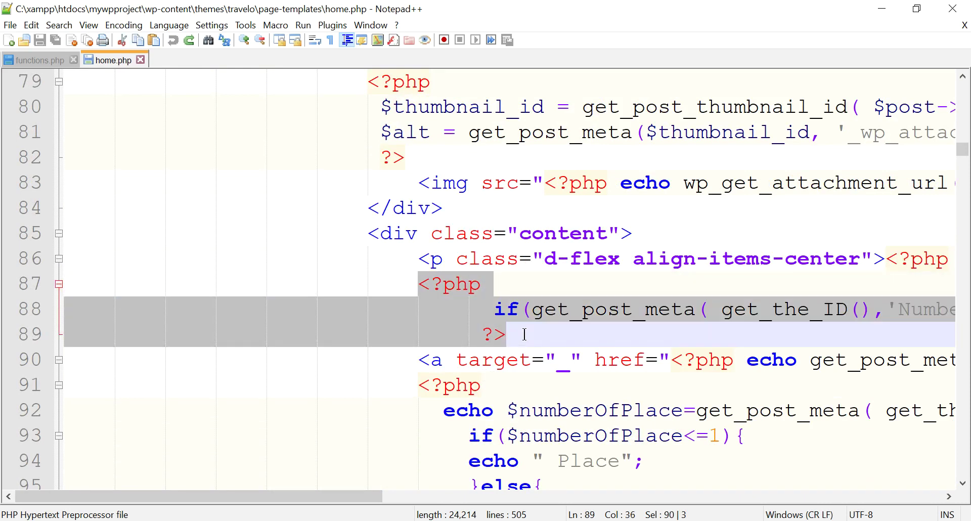
{"action": "key", "text": "Delete"}
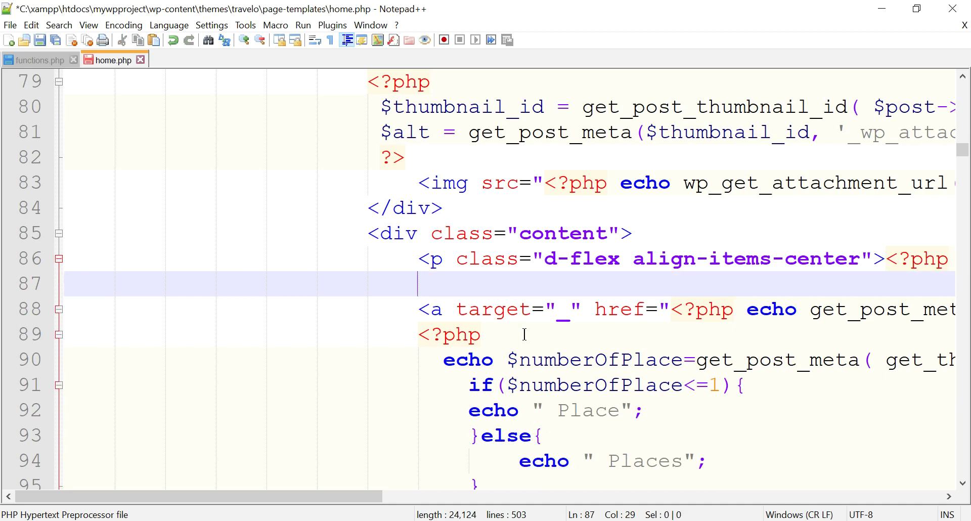
Complete the target attribute of the destination card's link as "_blank"
{"action": "left_click", "coordinate": [570, 309]}
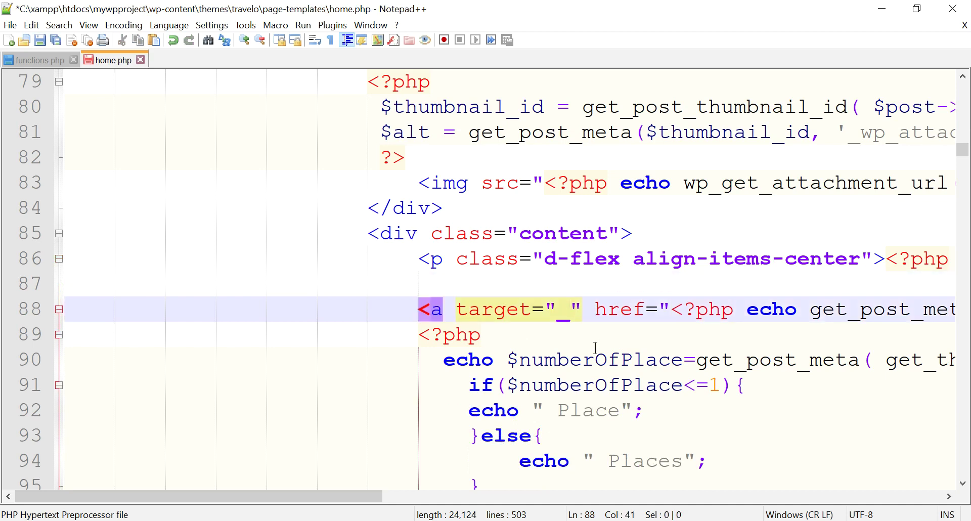
{"action": "type", "text": "blan"}
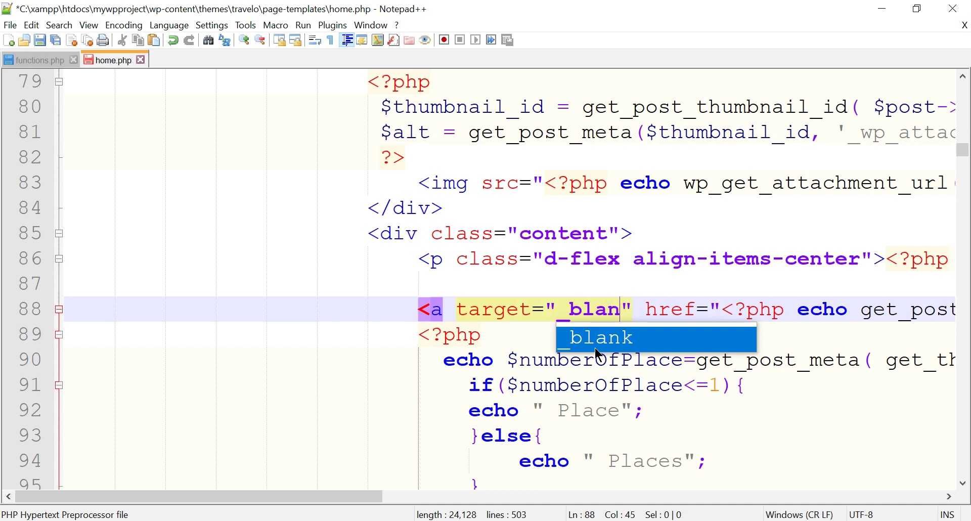
{"action": "type", "text": "k"}
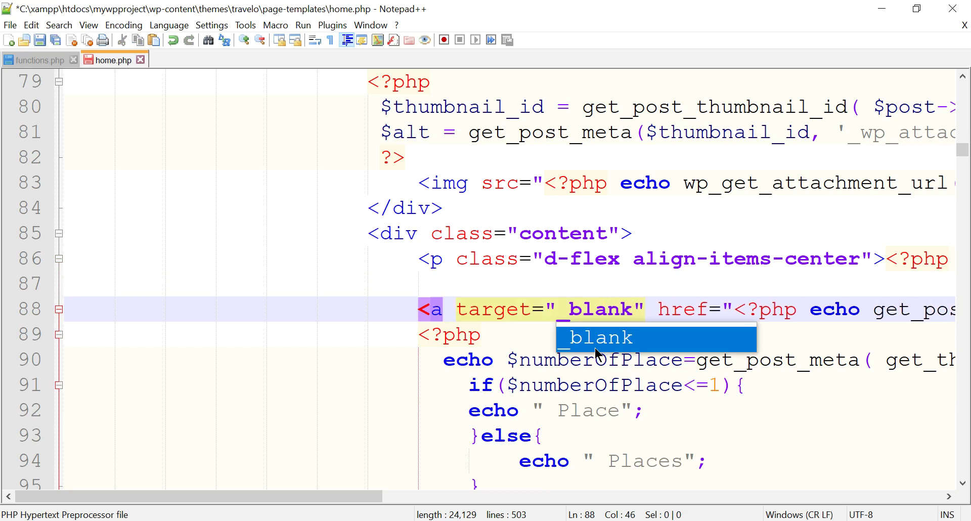
{"action": "left_click", "coordinate": [375, 402]}
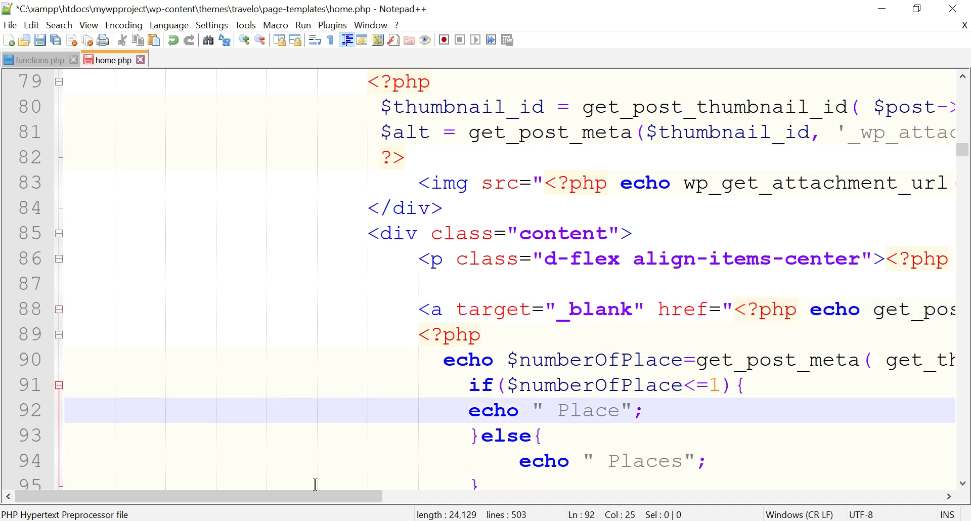
Remove the PHP code that echoes the 'Destination Link' post meta from the href of the destination card's link
{"action": "left_click_drag", "start_coordinate": [307, 501], "coordinate": [472, 501]}
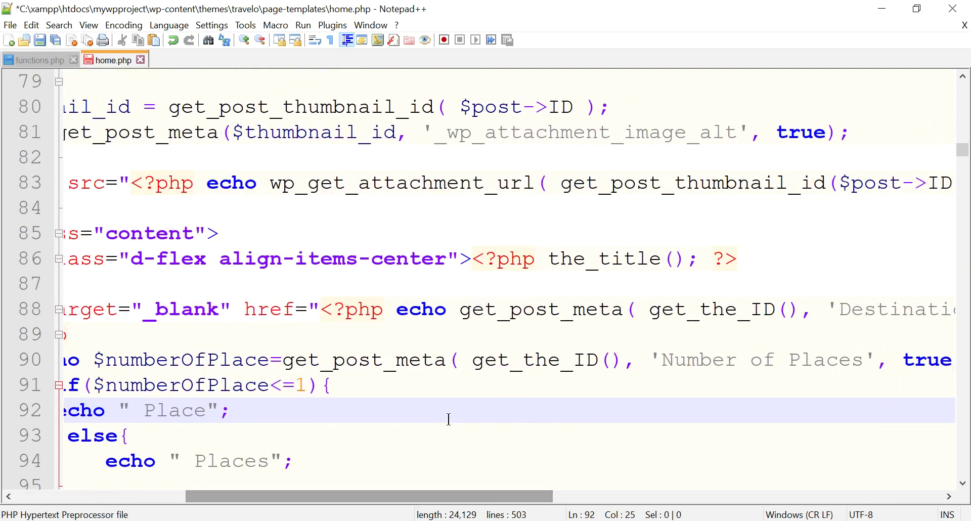
{"action": "left_click", "coordinate": [320, 309]}
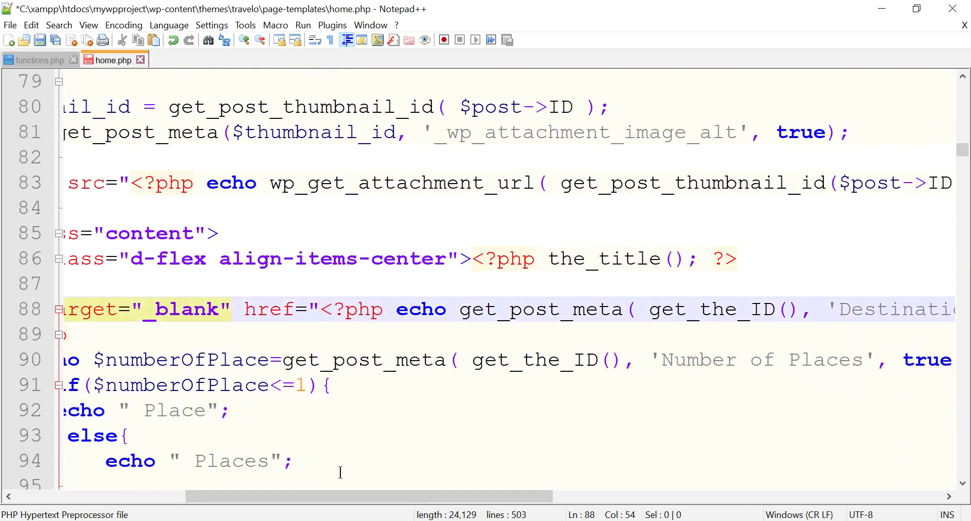
{"action": "left_click_drag", "start_coordinate": [334, 500], "coordinate": [515, 498]}
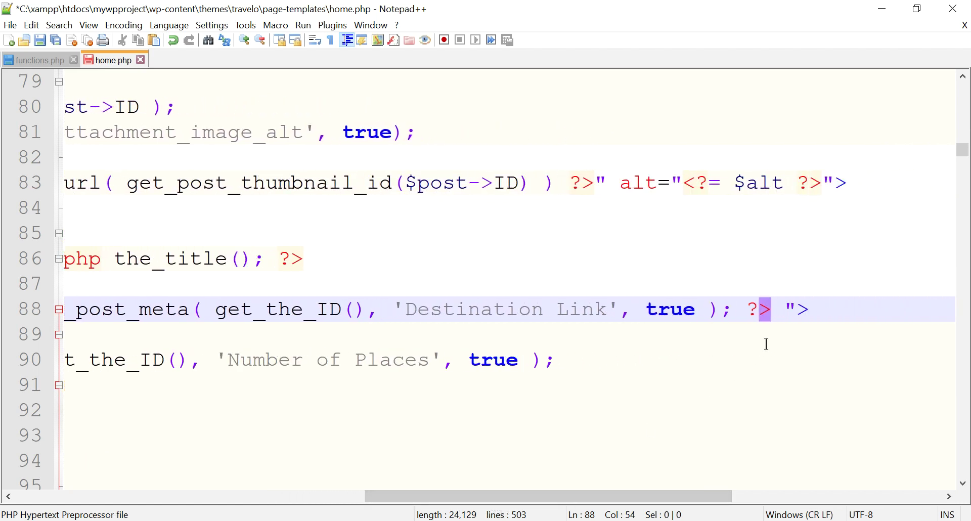
{"action": "left_click", "coordinate": [773, 319], "text": "shift"}
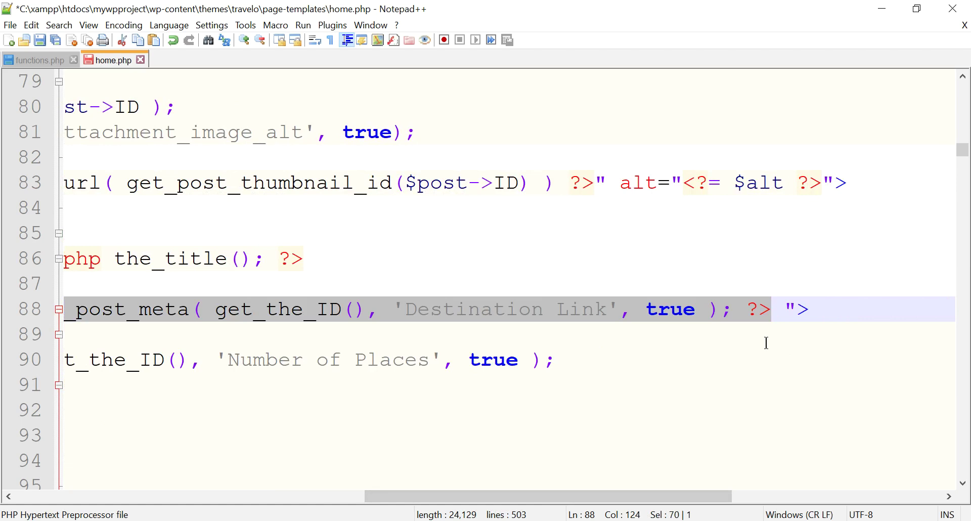
{"action": "key", "text": "Delete"}
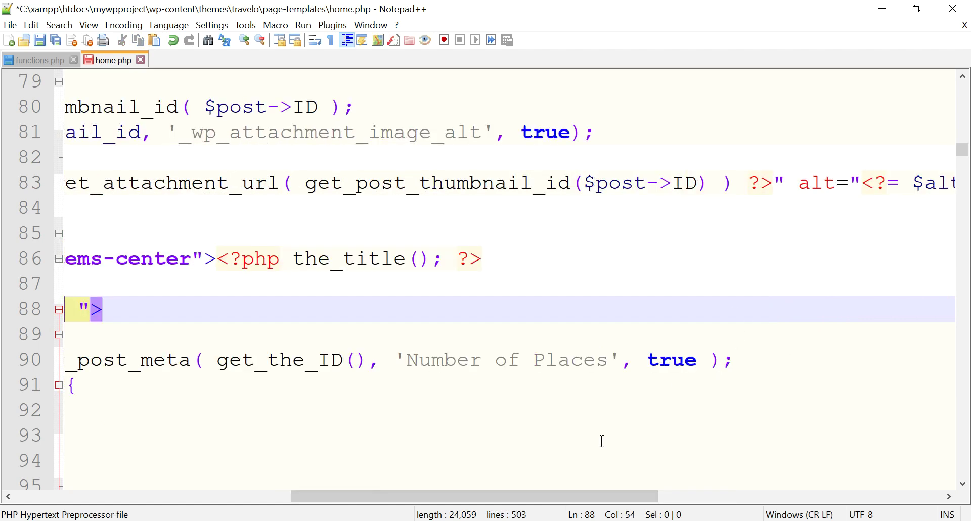
Delete the get_post_meta() call for 'Number of Places' from the $numberOfPlace assignment, leaving its closing semicolon
{"action": "left_click_drag", "start_coordinate": [557, 496], "coordinate": [361, 496]}
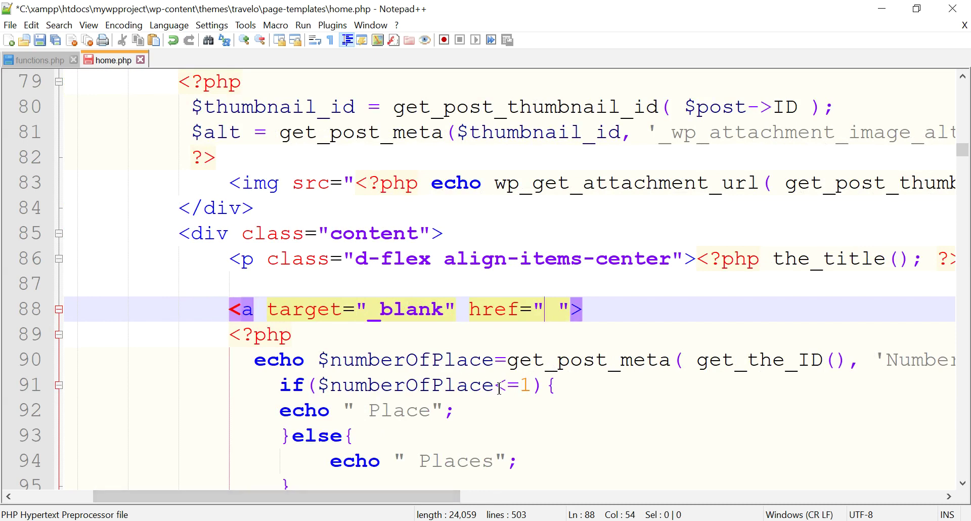
{"action": "scroll", "coordinate": [500, 388], "scroll_direction": "down", "scroll_amount": 1}
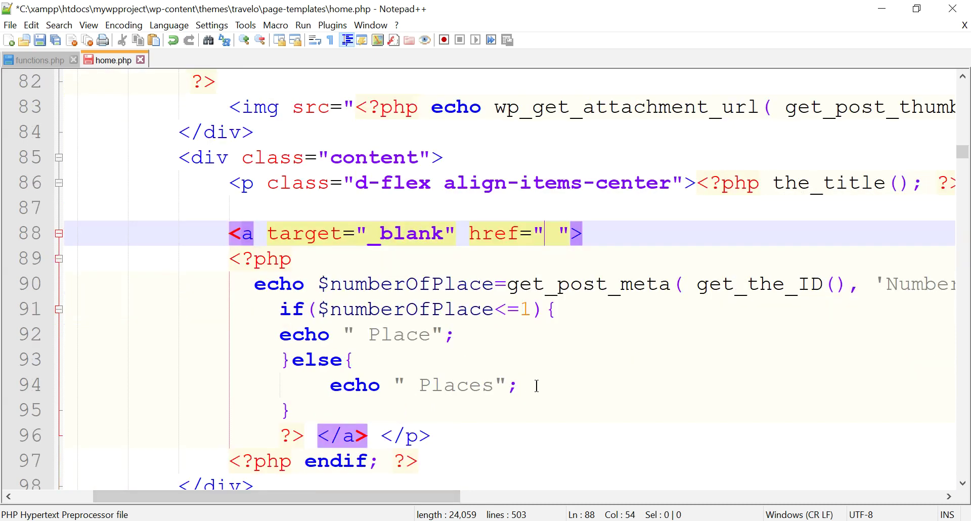
{"action": "scroll", "coordinate": [510, 375], "scroll_direction": "down", "scroll_amount": 1}
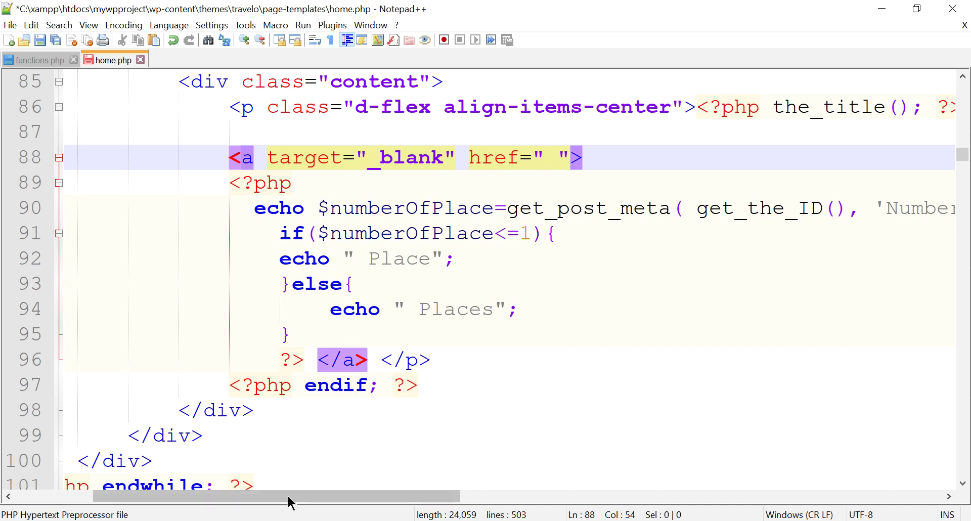
{"action": "left_click_drag", "start_coordinate": [292, 499], "coordinate": [322, 504]}
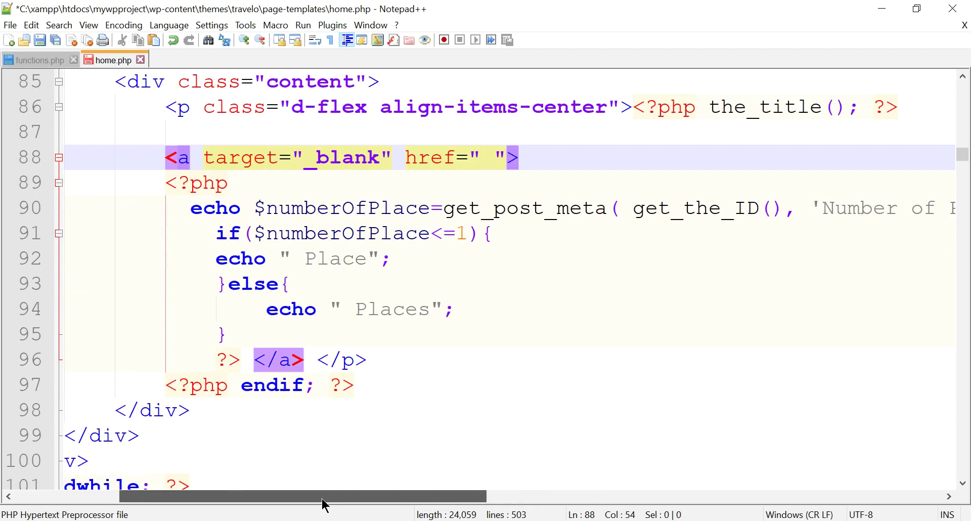
{"action": "left_click", "coordinate": [447, 208]}
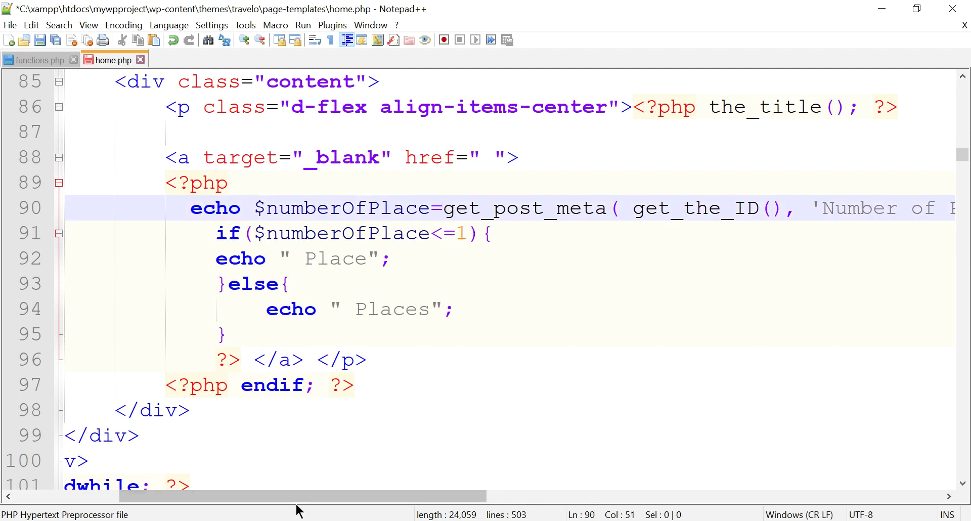
{"action": "left_click_drag", "start_coordinate": [303, 501], "coordinate": [451, 499]}
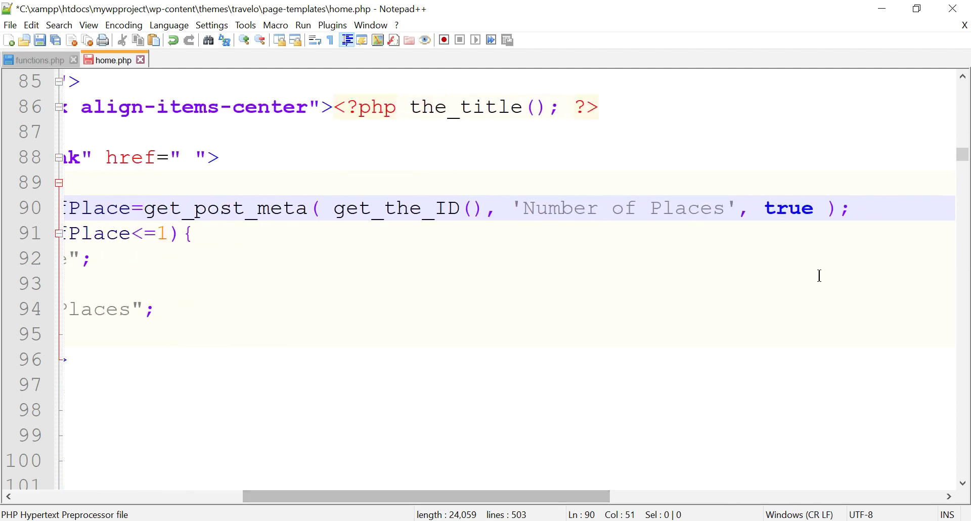
{"action": "left_click", "coordinate": [837, 209], "text": "shift"}
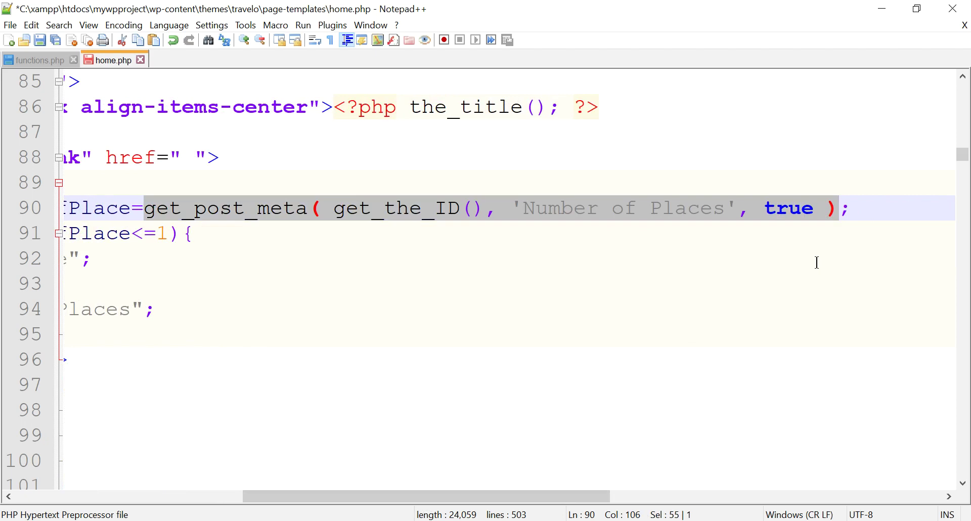
{"action": "key", "text": "Delete"}
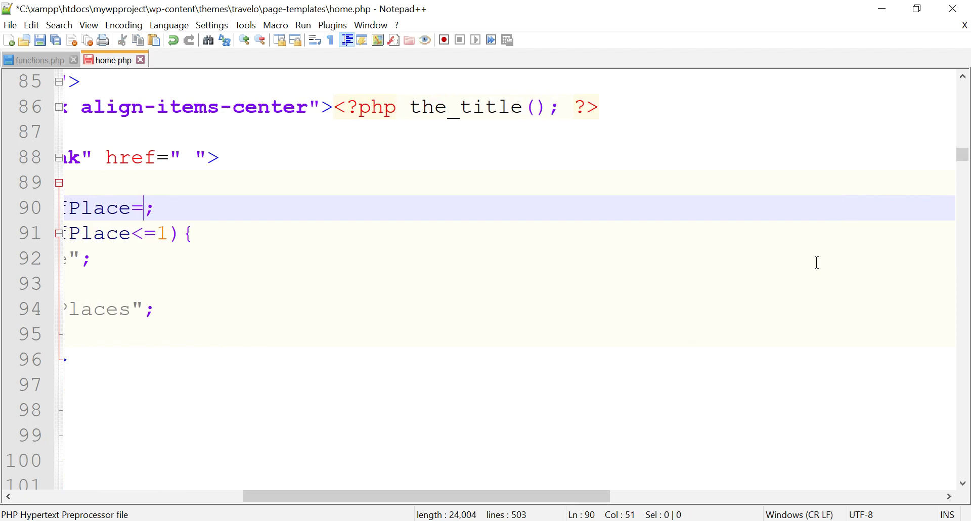
{"action": "left_click_drag", "start_coordinate": [538, 497], "coordinate": [359, 488]}
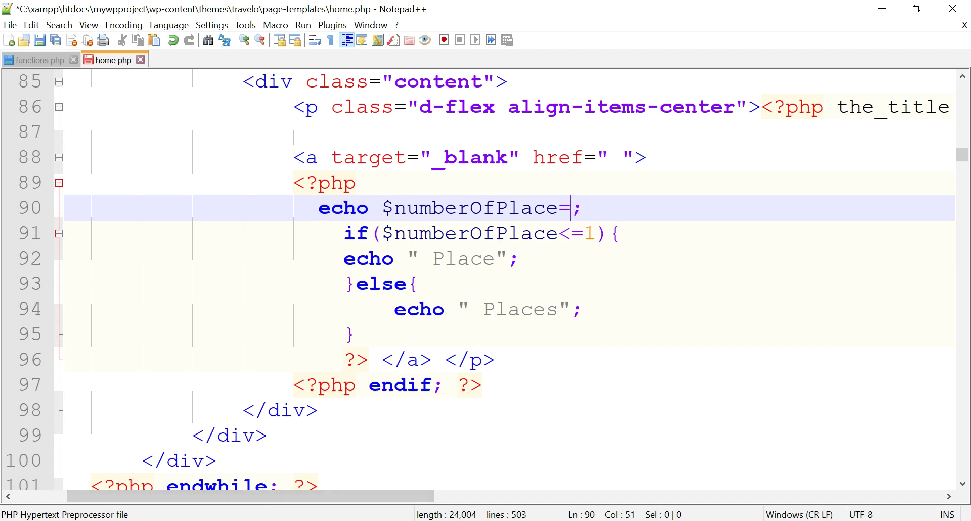
In the browser, update the America destination post with Number of Places set to 02, and reload the site homepage
{"action": "mouse_move", "coordinate": [212, 520]}
{"action": "key", "text": "alt+Tab"}
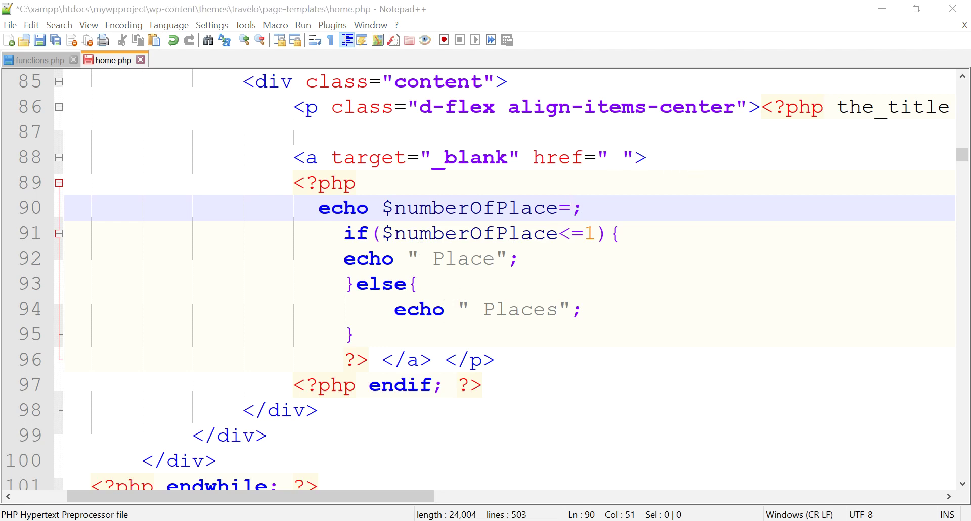
{"action": "left_click", "coordinate": [567, 21]}
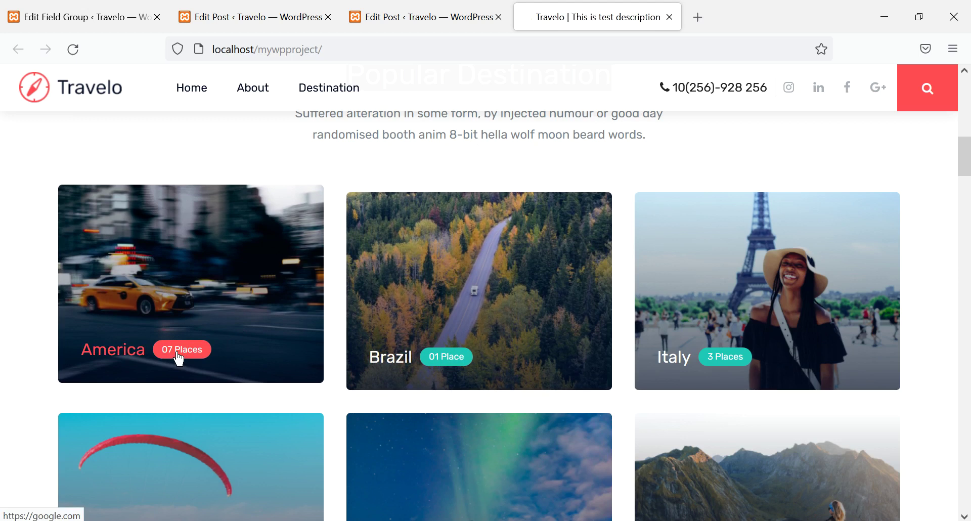
{"action": "left_click", "coordinate": [279, 8]}
{"action": "scroll", "coordinate": [462, 337], "scroll_direction": "down", "scroll_amount": 4}
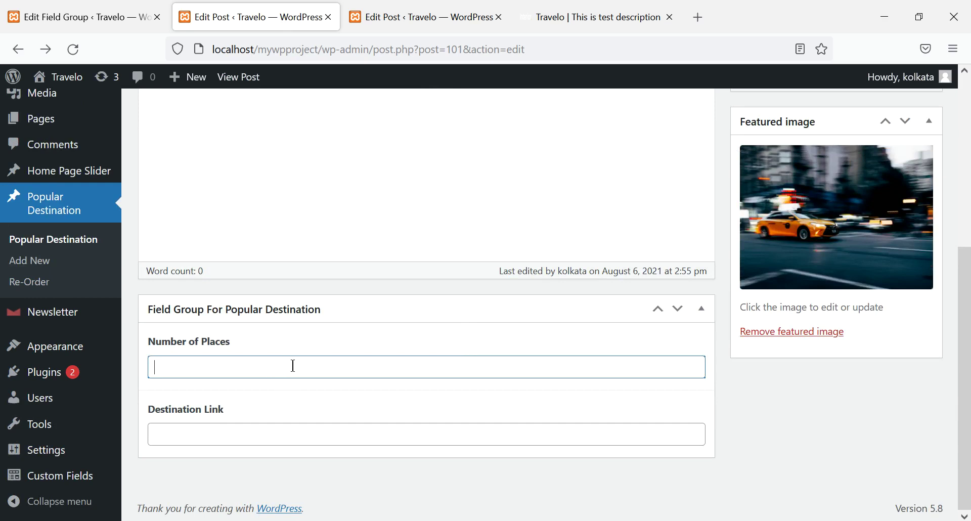
{"action": "left_click", "coordinate": [237, 432]}
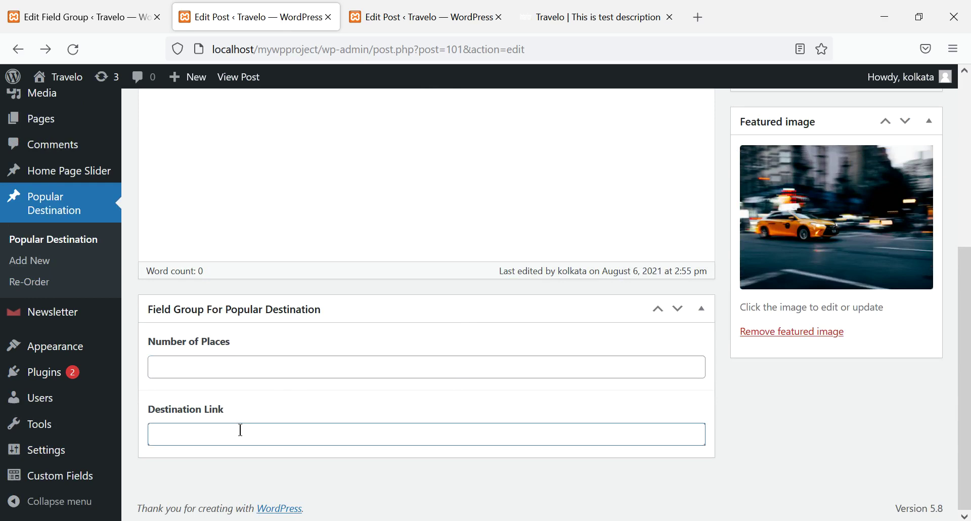
{"action": "left_click", "coordinate": [246, 375]}
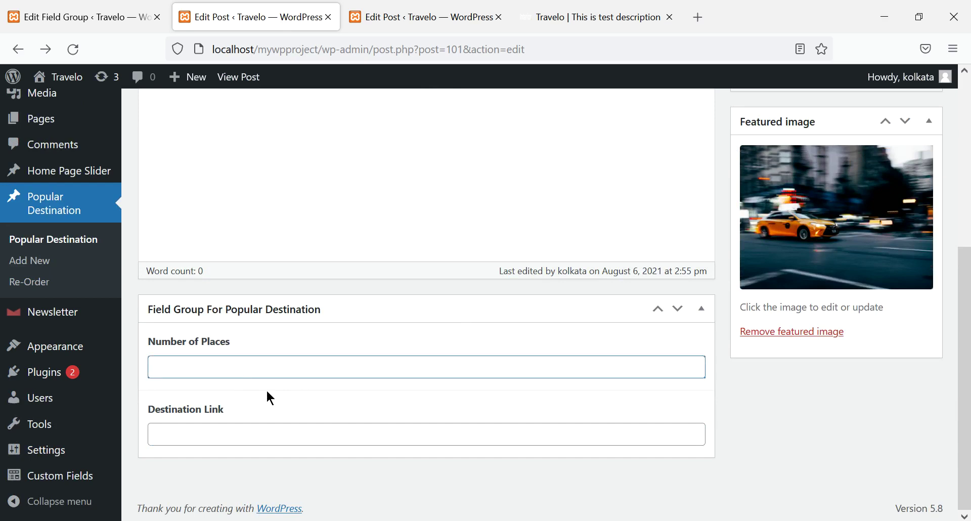
{"action": "type", "text": "02"}
{"action": "scroll", "coordinate": [950, 329], "scroll_direction": "up", "scroll_amount": 5}
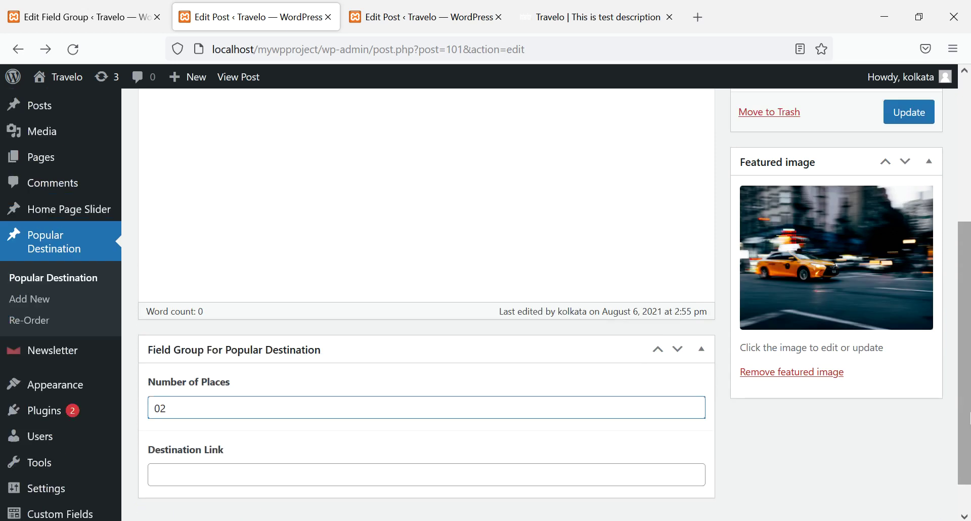
{"action": "left_click", "coordinate": [918, 317]}
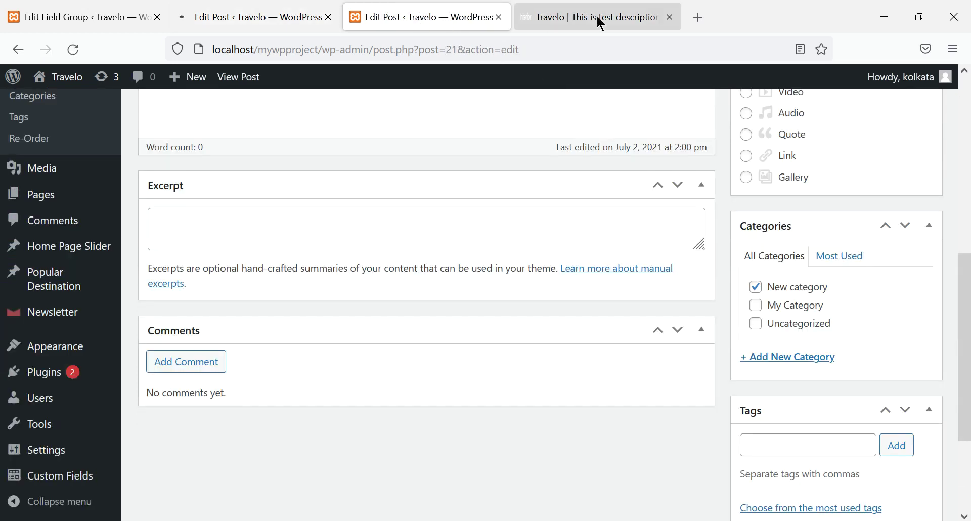
{"action": "left_click", "coordinate": [587, 17]}
{"action": "left_click", "coordinate": [72, 47]}
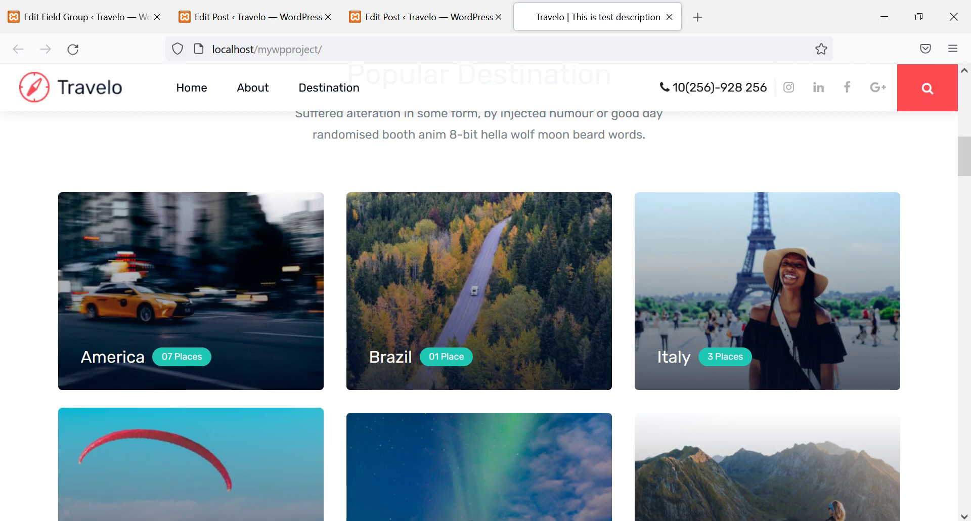
Back in home.php in Notepad++, assign get_field('') with an empty quoted argument to $numberOfPlace in the echo statement
{"action": "key", "text": "alt+Tab"}
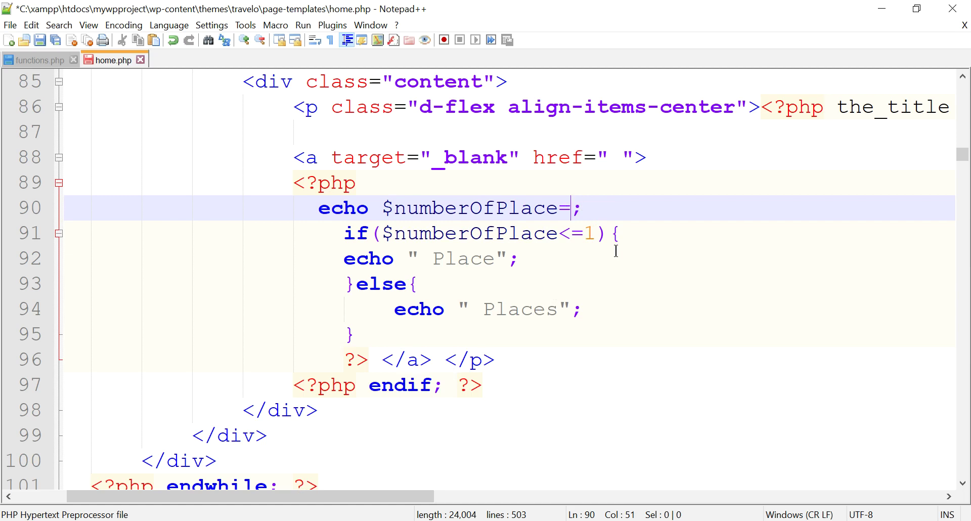
{"action": "type", "text": "get_"}
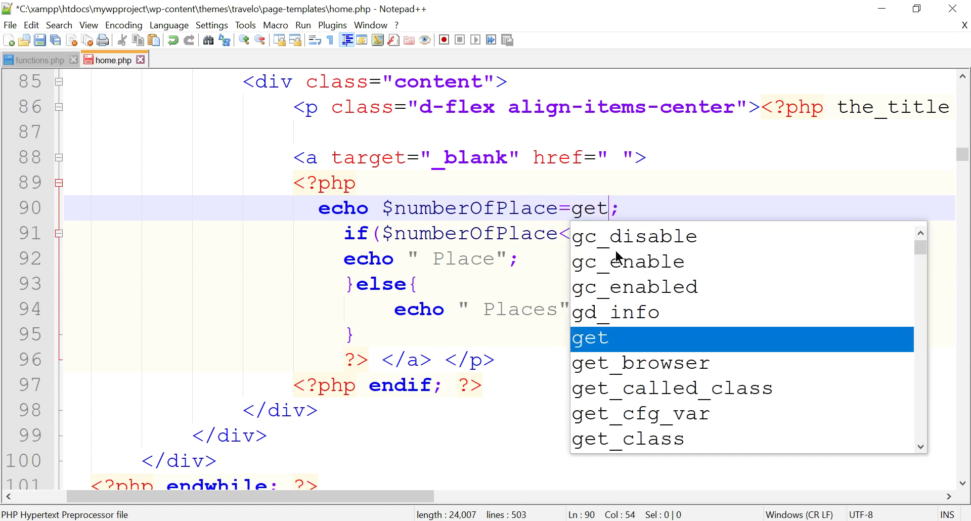
{"action": "type", "text": "fie"}
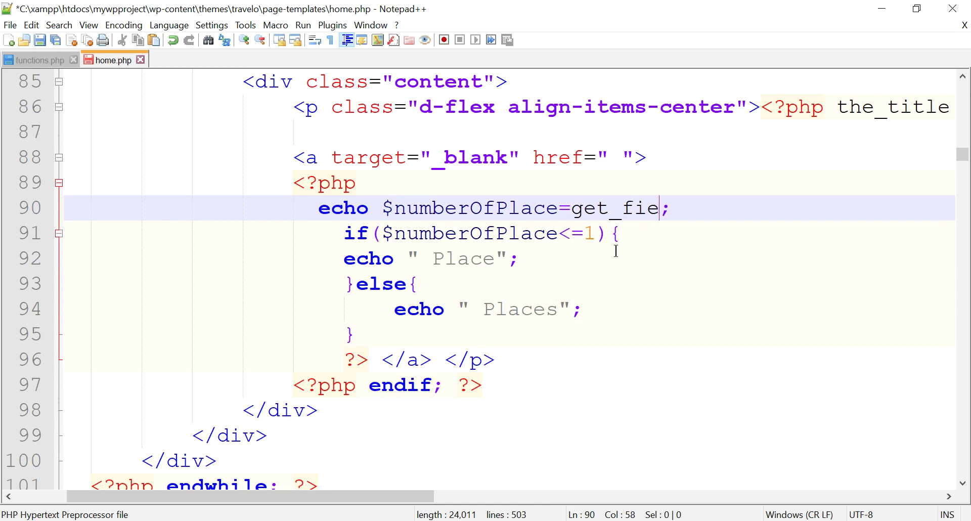
{"action": "type", "text": "ld()"}
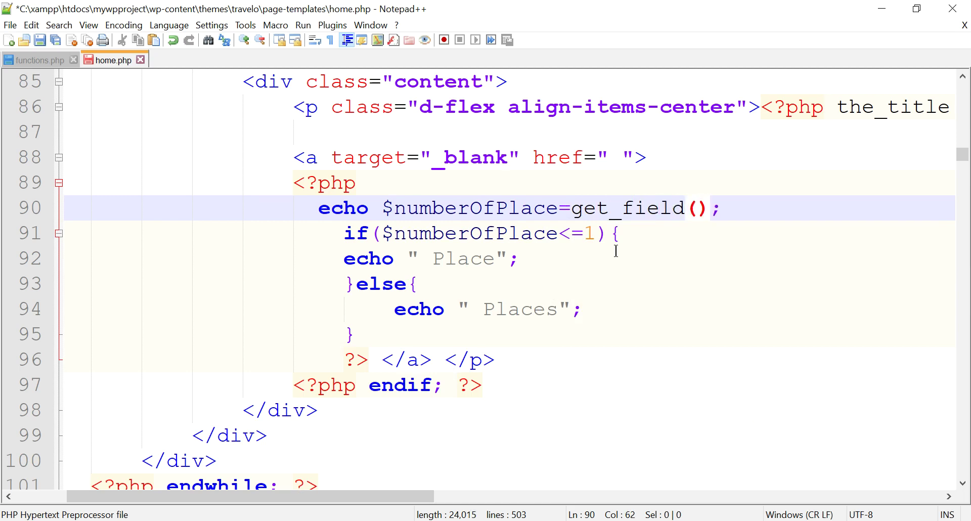
{"action": "key", "text": "Left"}
{"action": "type", "text": "''"}
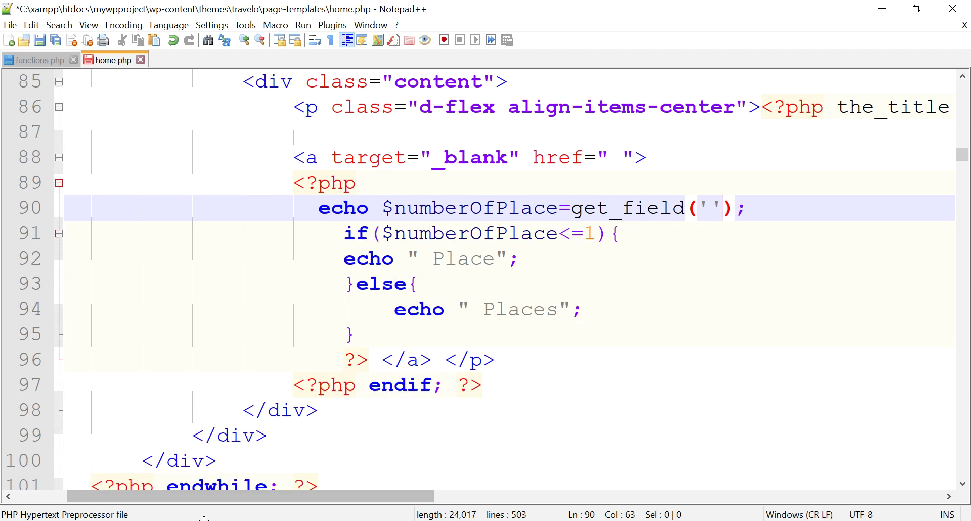
In the browser, open the Number of Places field's settings in the Field Group For Popular Destination
{"action": "key", "text": "alt+Tab"}
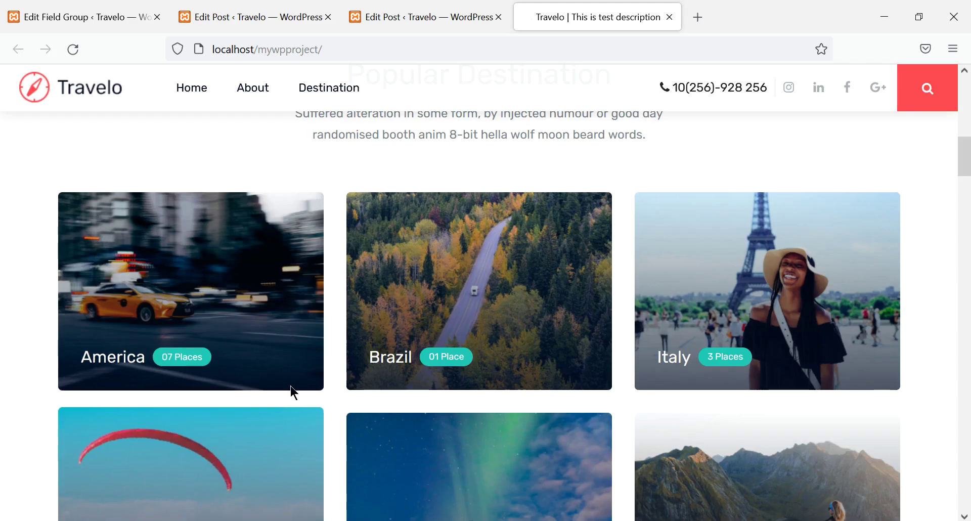
{"action": "left_click", "coordinate": [238, 18]}
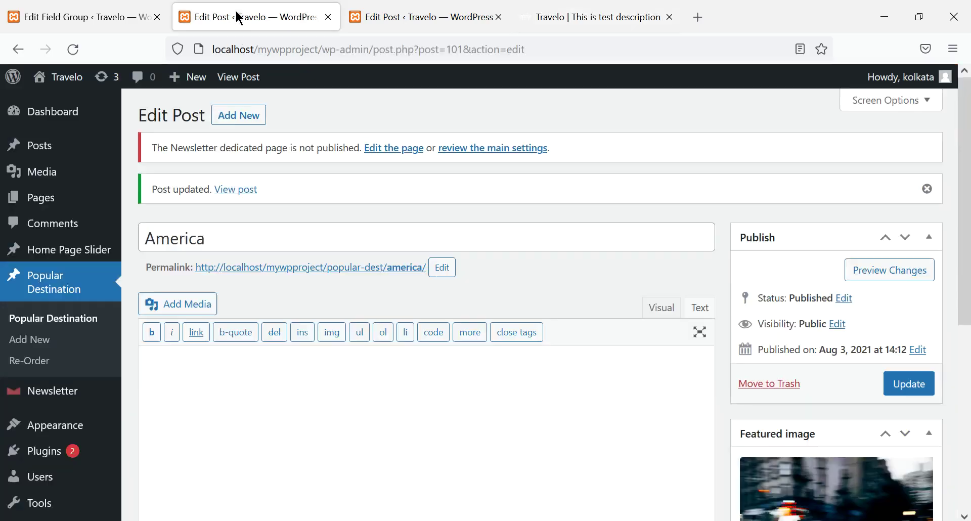
{"action": "left_click", "coordinate": [90, 18]}
{"action": "scroll", "coordinate": [384, 261], "scroll_direction": "down", "scroll_amount": 3}
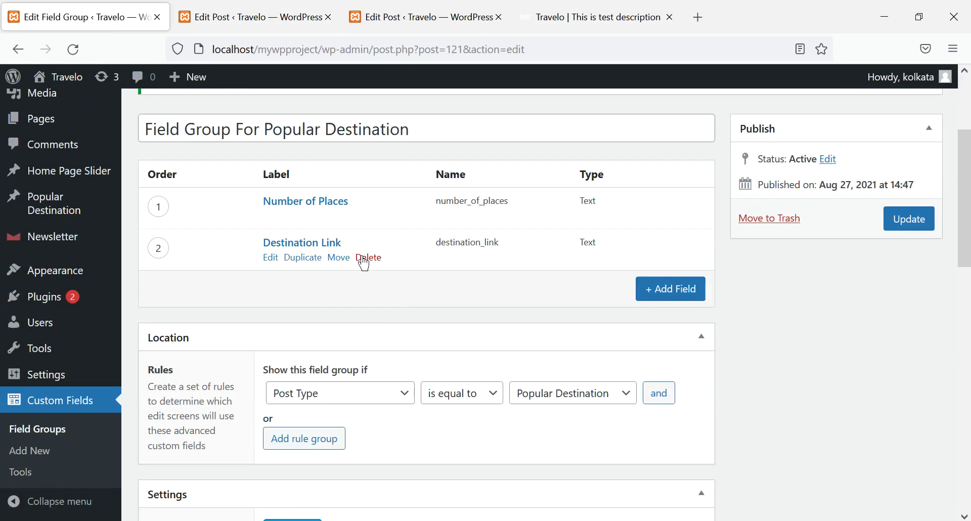
{"action": "left_click", "coordinate": [314, 202]}
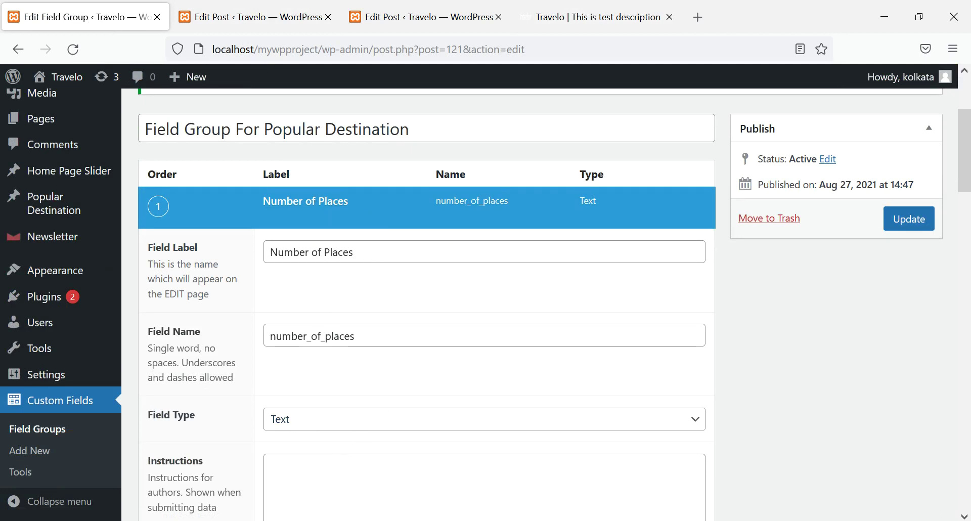
Copy the field name number_of_places from the field settings into the quotes of get_field() in home.php, and save the file
{"action": "key", "text": "alt+Tab"}
{"action": "left_click", "coordinate": [573, 208]}
{"action": "left_click_drag", "start_coordinate": [574, 210], "coordinate": [685, 209]}
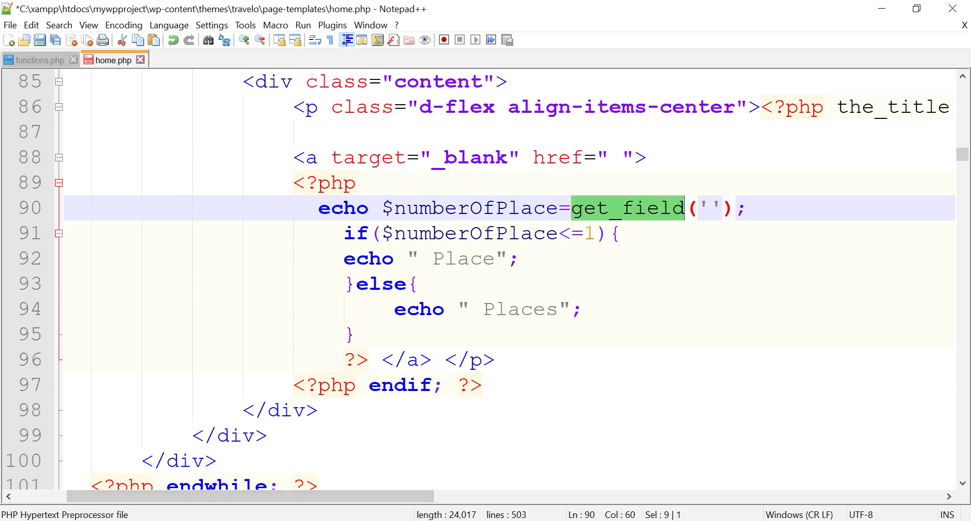
{"action": "key", "text": "alt+Tab"}
{"action": "left_click", "coordinate": [373, 339]}
{"action": "left_click_drag", "start_coordinate": [373, 338], "coordinate": [262, 348]}
{"action": "key", "text": "ctrl+c"}
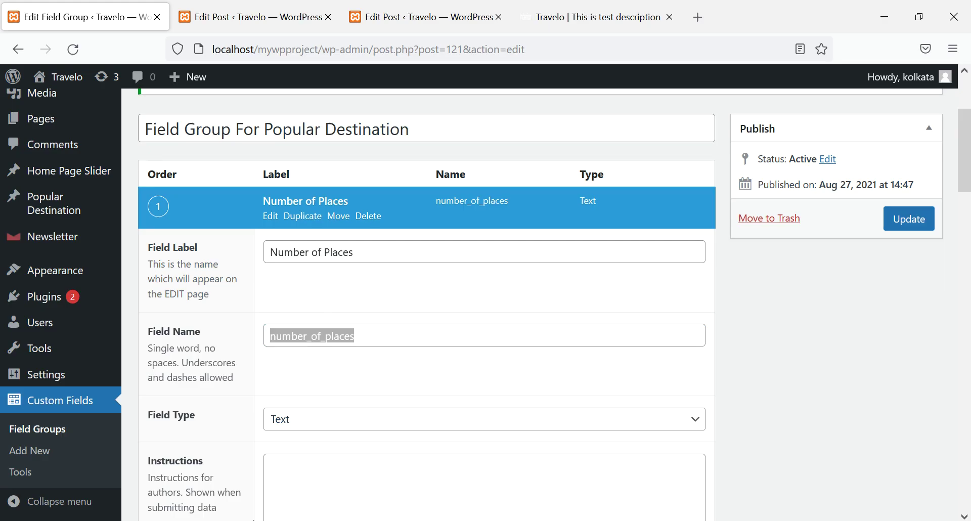
{"action": "key", "text": "alt+Tab"}
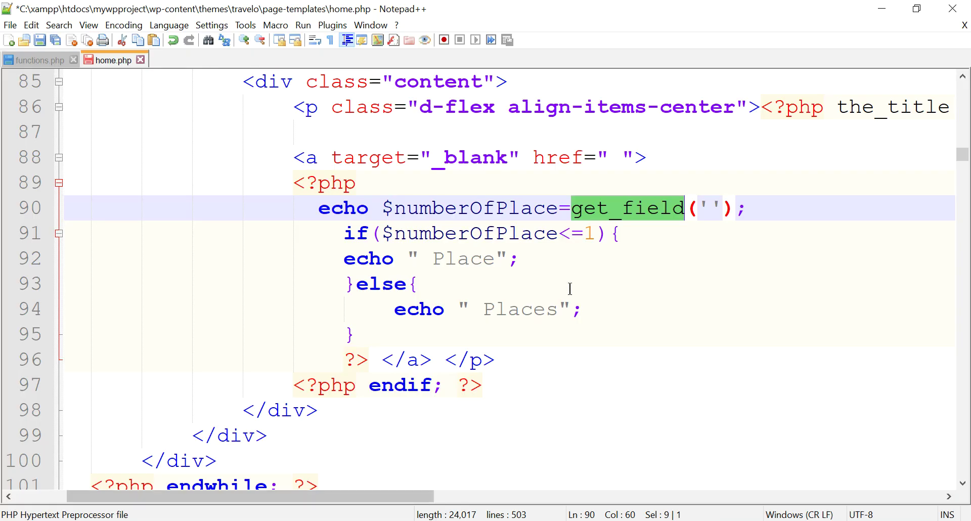
{"action": "left_click", "coordinate": [709, 205]}
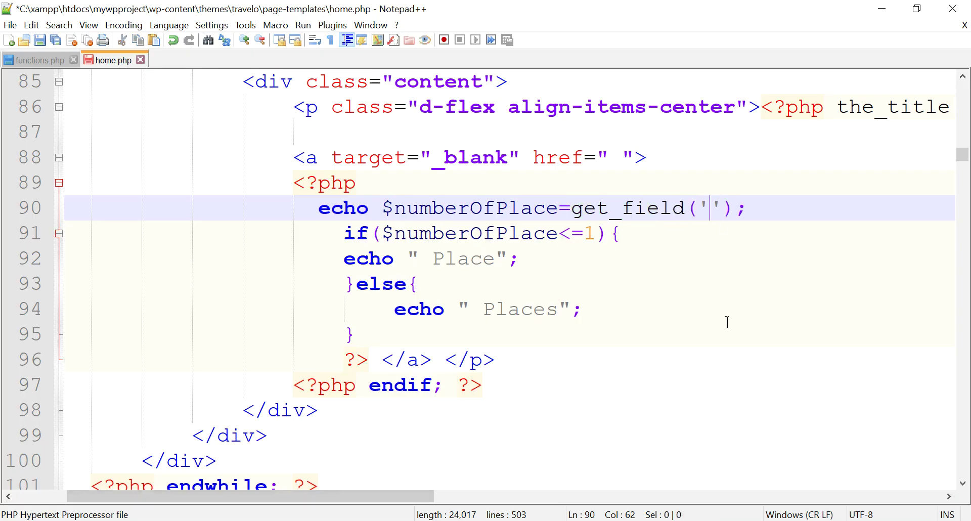
{"action": "key", "text": "ctrl+v"}
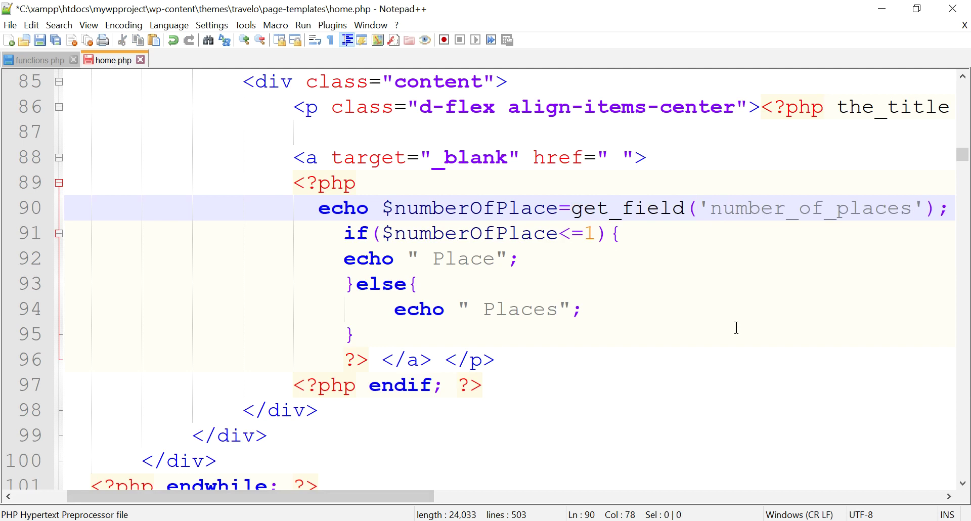
{"action": "key", "text": "ctrl+s"}
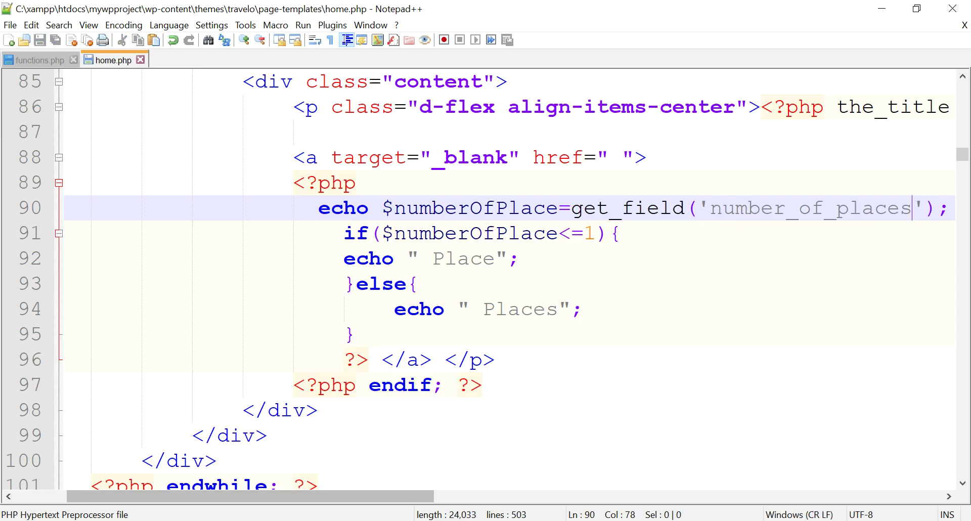
Reload localhost/mywpproject/ in the browser to test the edited destination cards
{"action": "key", "text": "alt+Tab"}
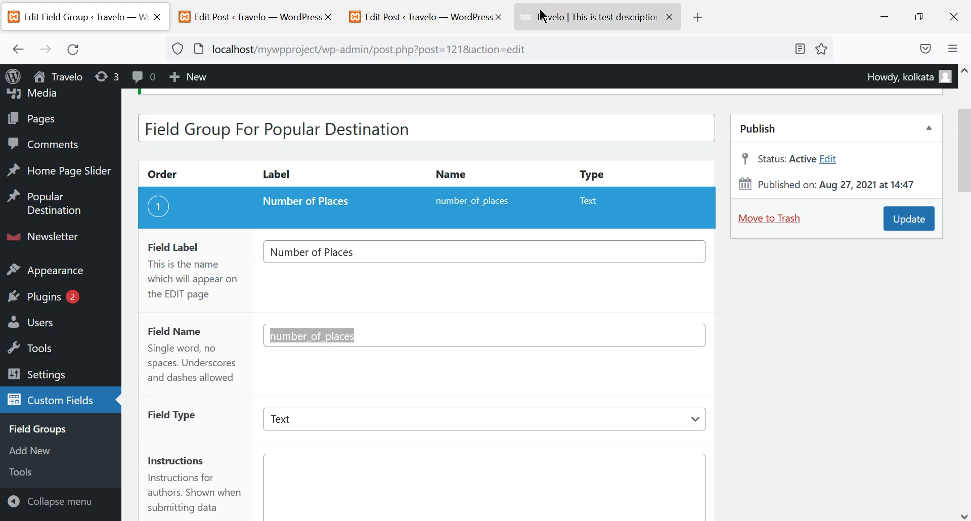
{"action": "left_click", "coordinate": [567, 14]}
{"action": "left_click", "coordinate": [463, 47]}
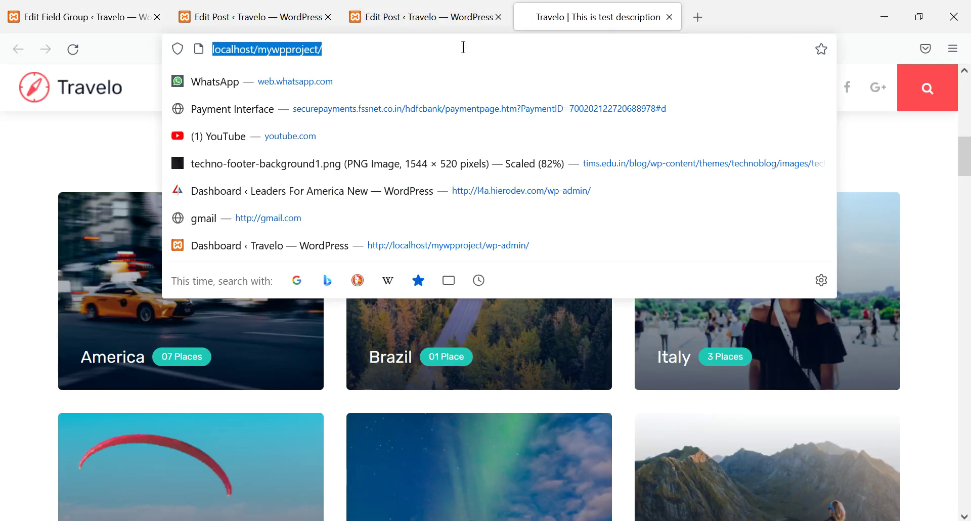
{"action": "key", "text": "Return"}
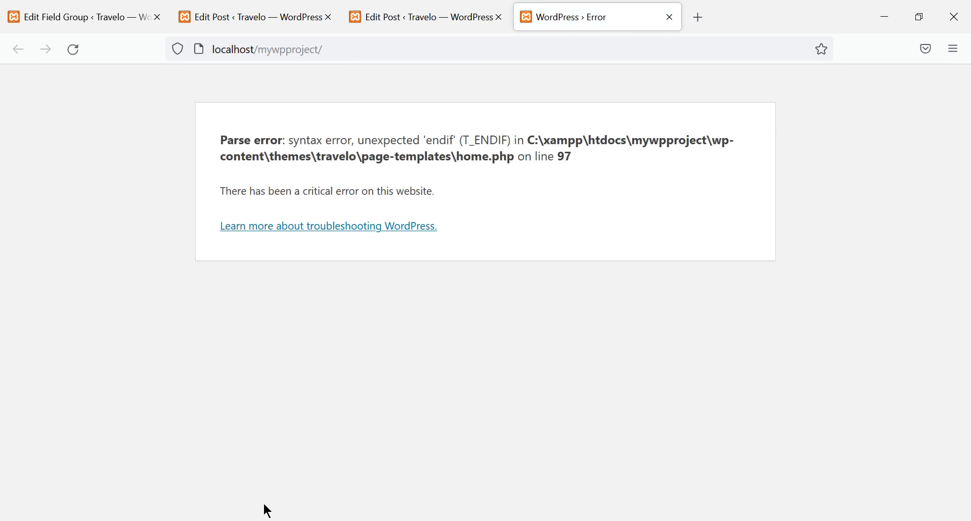
Delete the leftover <?php endif; ?> line after the destination card's paragraph in home.php, and save the file
{"action": "key", "text": "alt+Tab"}
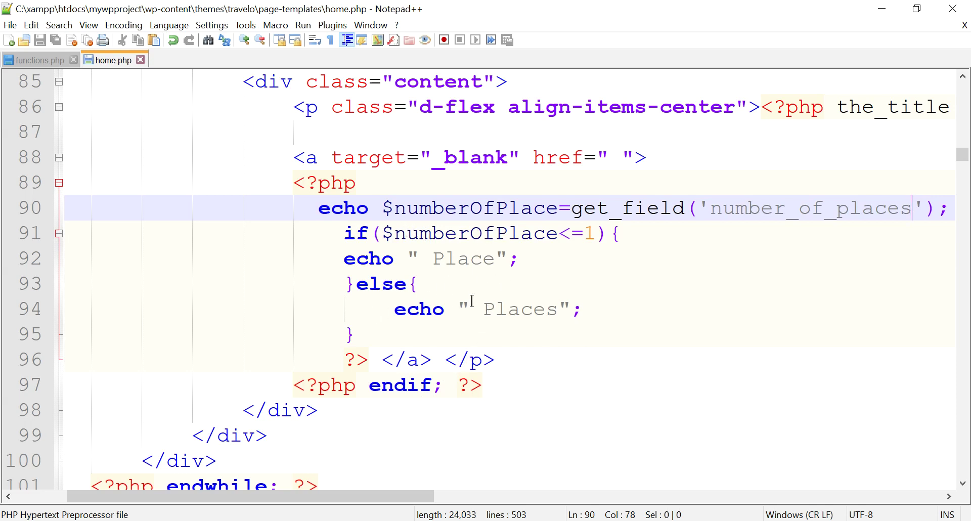
{"action": "left_click_drag", "start_coordinate": [334, 491], "coordinate": [433, 495]}
{"action": "left_click_drag", "start_coordinate": [433, 496], "coordinate": [353, 495]}
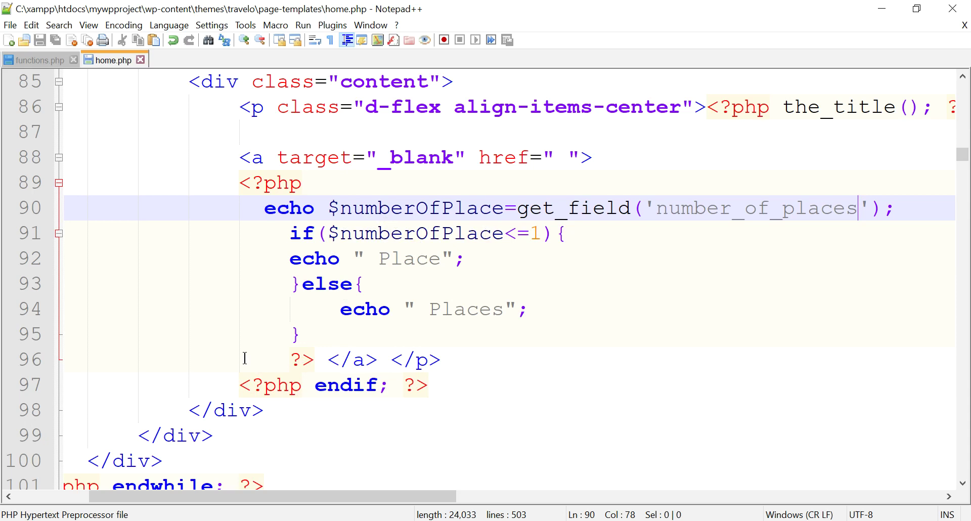
{"action": "left_click_drag", "start_coordinate": [225, 384], "coordinate": [447, 384]}
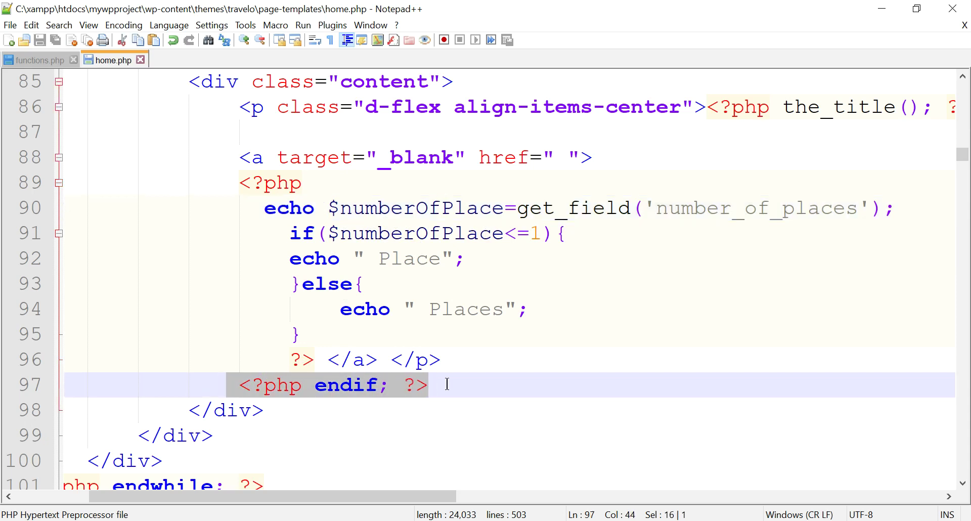
{"action": "key", "text": "BackSpace"}
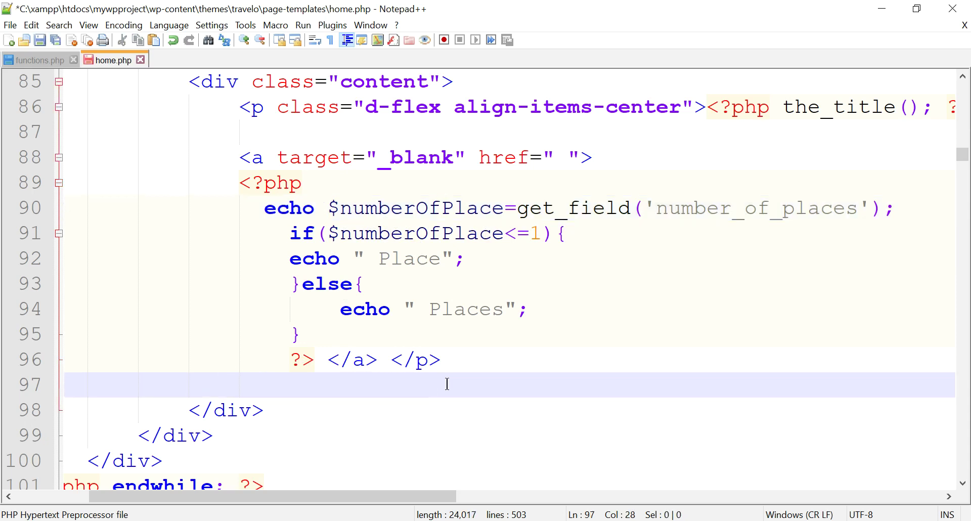
{"action": "key", "text": "ctrl+s"}
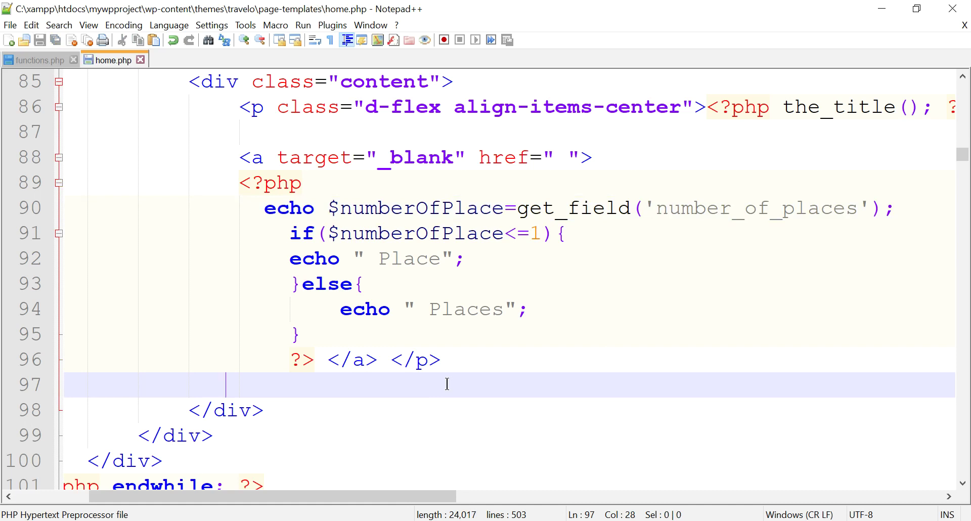
Reload localhost/mywpproject/ in the browser and check the number of places on the Popular Destination cards
{"action": "key", "text": "alt+Tab"}
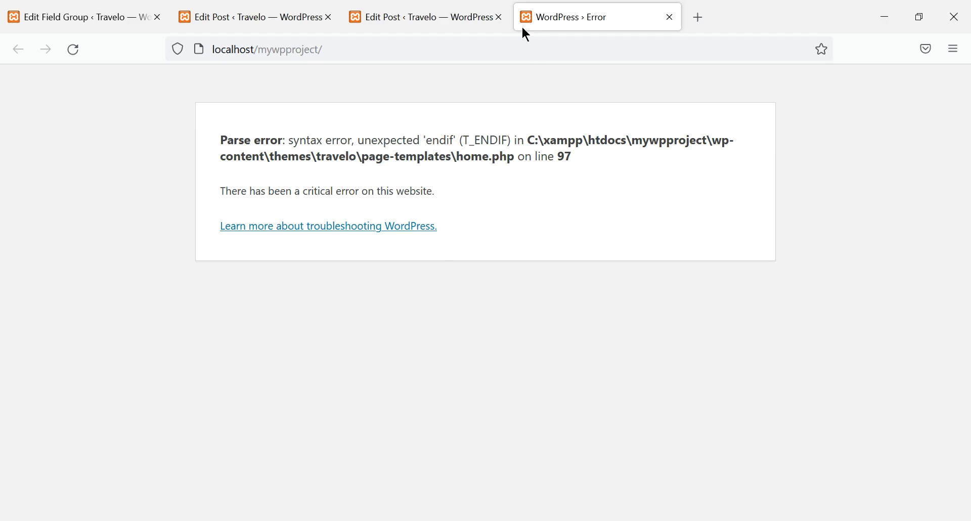
{"action": "left_click", "coordinate": [495, 49]}
{"action": "key", "text": "Return"}
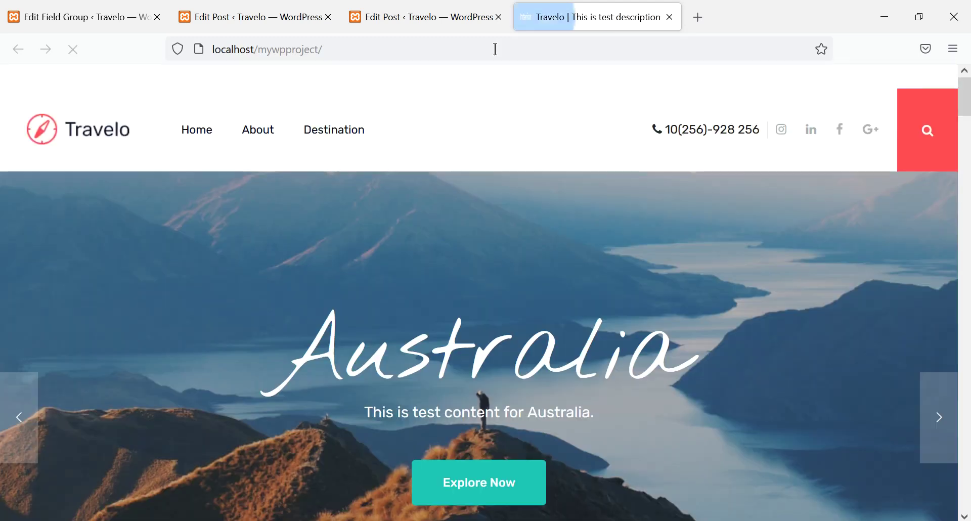
{"action": "scroll", "coordinate": [559, 151], "scroll_direction": "down", "scroll_amount": 10}
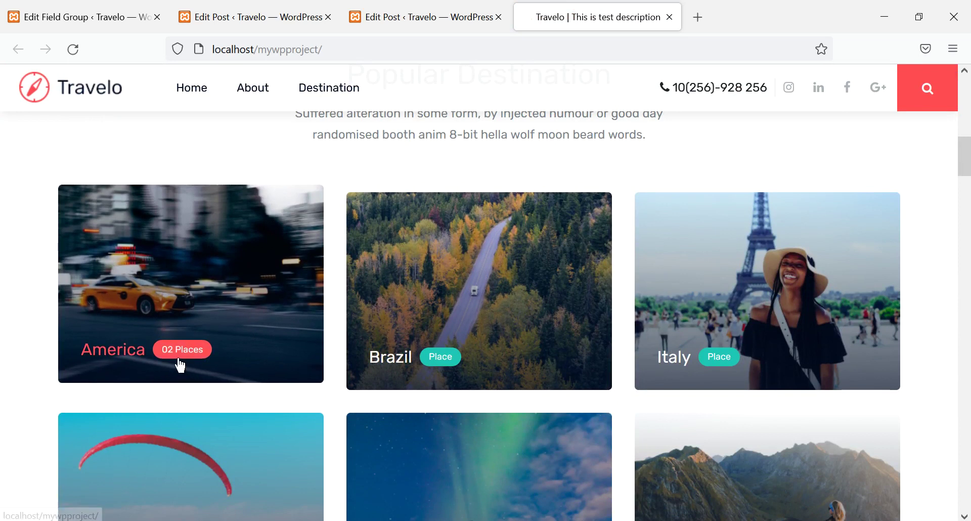
Set the America destination post's Number of Places to 03, update the post, and reload the home page to check its card
{"action": "left_click", "coordinate": [254, 15]}
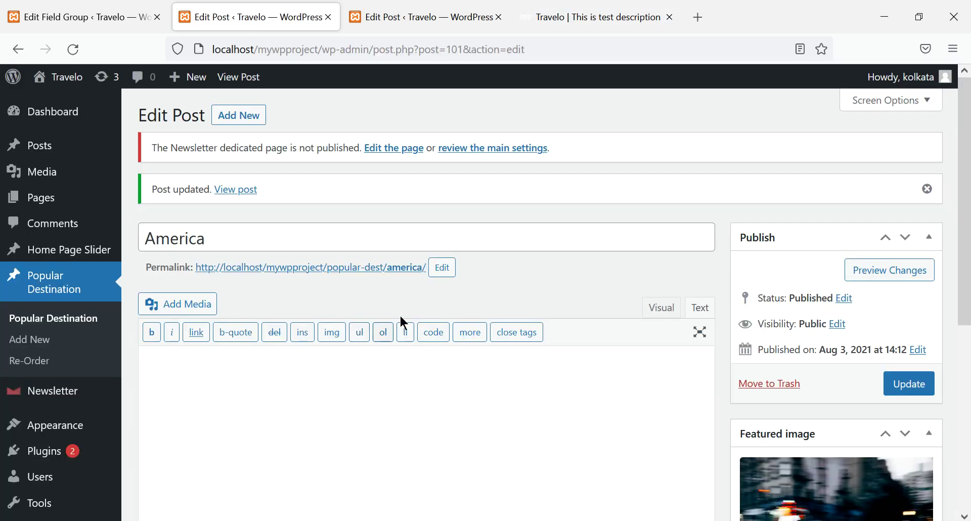
{"action": "scroll", "coordinate": [424, 317], "scroll_direction": "down", "scroll_amount": 3}
{"action": "scroll", "coordinate": [424, 317], "scroll_direction": "down", "scroll_amount": 3}
{"action": "left_click", "coordinate": [227, 371]}
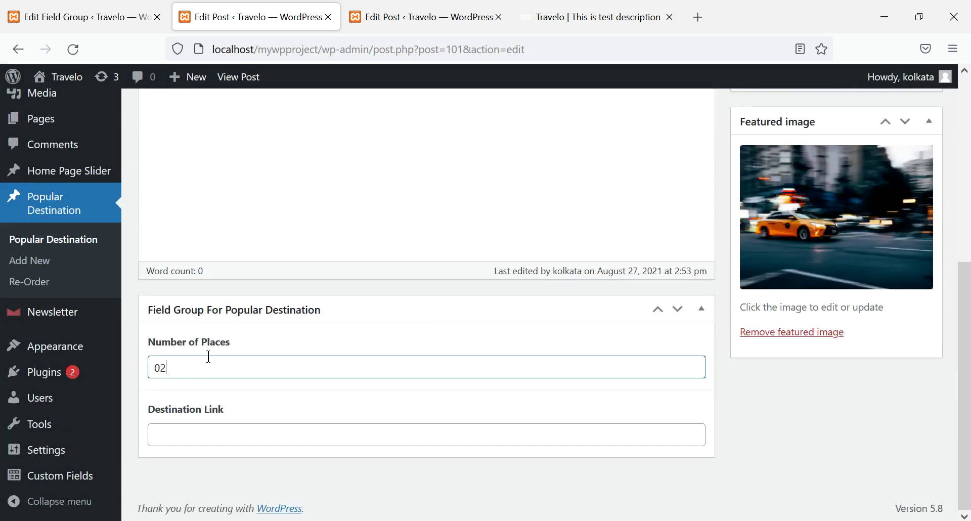
{"action": "key", "text": "BackSpace"}
{"action": "type", "text": "3"}
{"action": "key", "text": "Return"}
{"action": "left_click", "coordinate": [907, 309]}
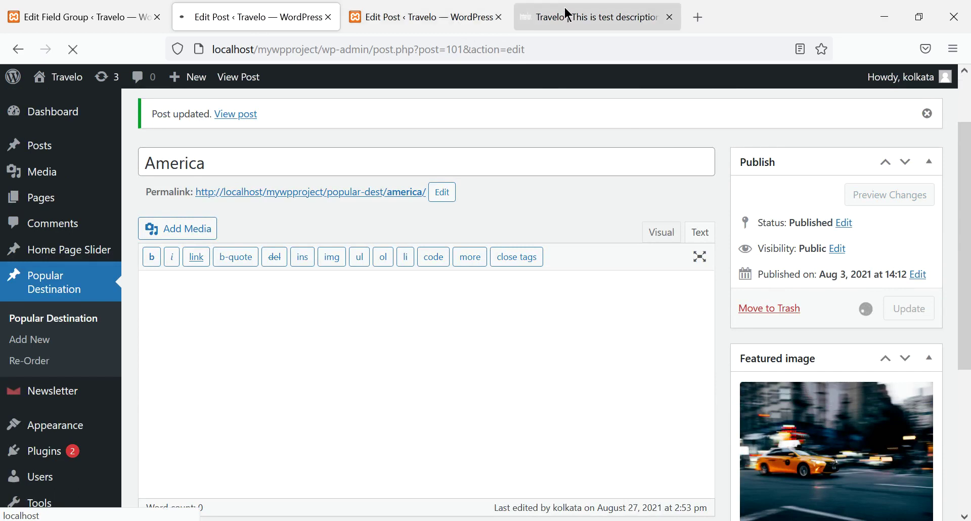
{"action": "left_click", "coordinate": [566, 17]}
{"action": "left_click", "coordinate": [76, 50]}
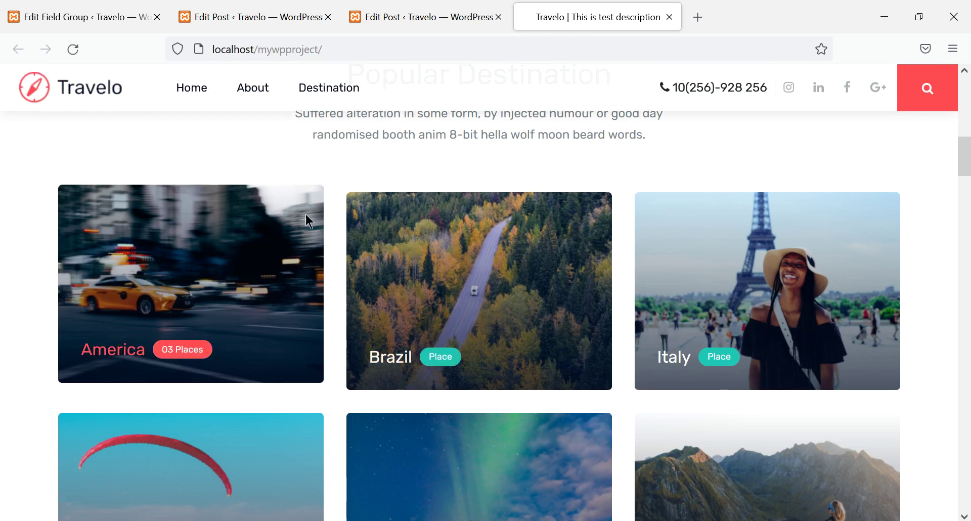
Examine the America post's Destination Link field alongside the get_field() line and the link's href in home.php
{"action": "left_click", "coordinate": [256, 18]}
{"action": "scroll", "coordinate": [408, 237], "scroll_direction": "down", "scroll_amount": 5}
{"action": "scroll", "coordinate": [408, 236], "scroll_direction": "down", "scroll_amount": 2}
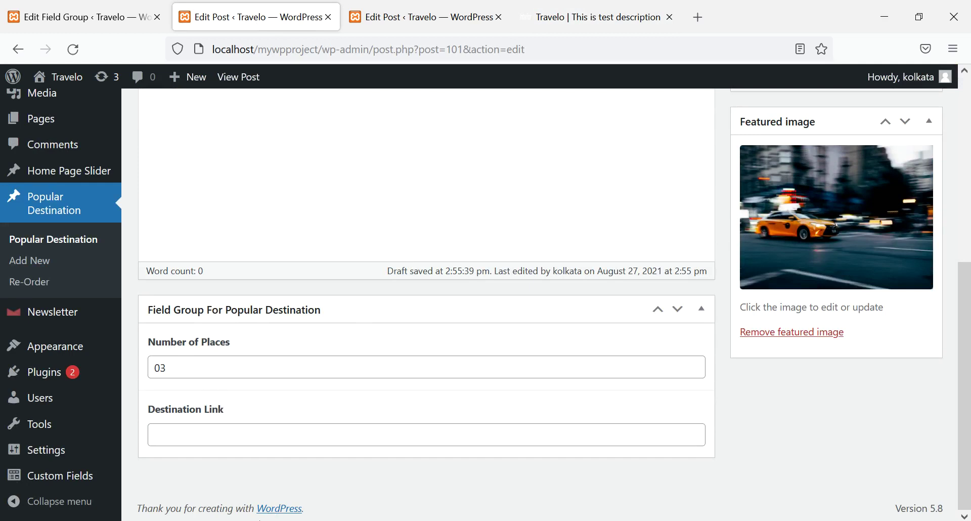
{"action": "key", "text": "alt+Tab"}
{"action": "scroll", "coordinate": [632, 258], "scroll_direction": "up", "scroll_amount": 1}
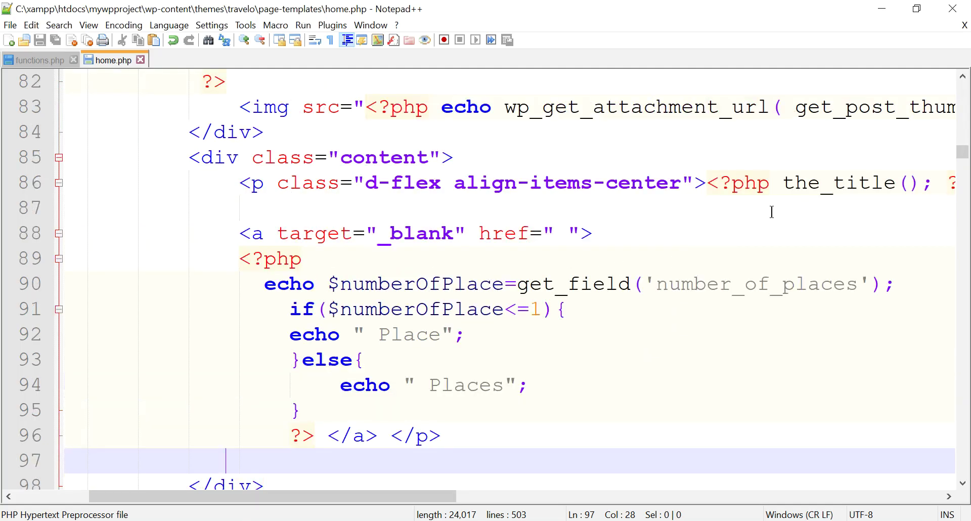
{"action": "scroll", "coordinate": [703, 288], "scroll_direction": "down", "scroll_amount": 1}
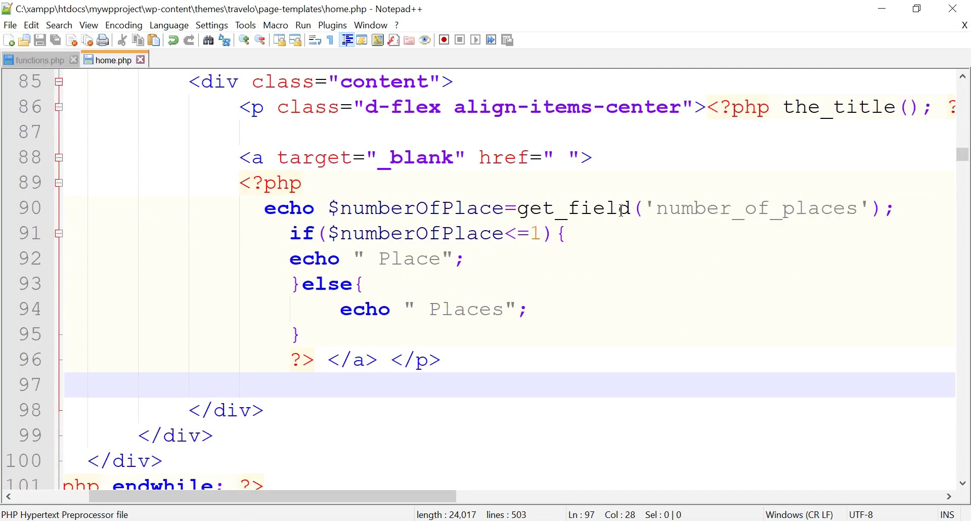
{"action": "left_click_drag", "start_coordinate": [510, 209], "coordinate": [894, 215]}
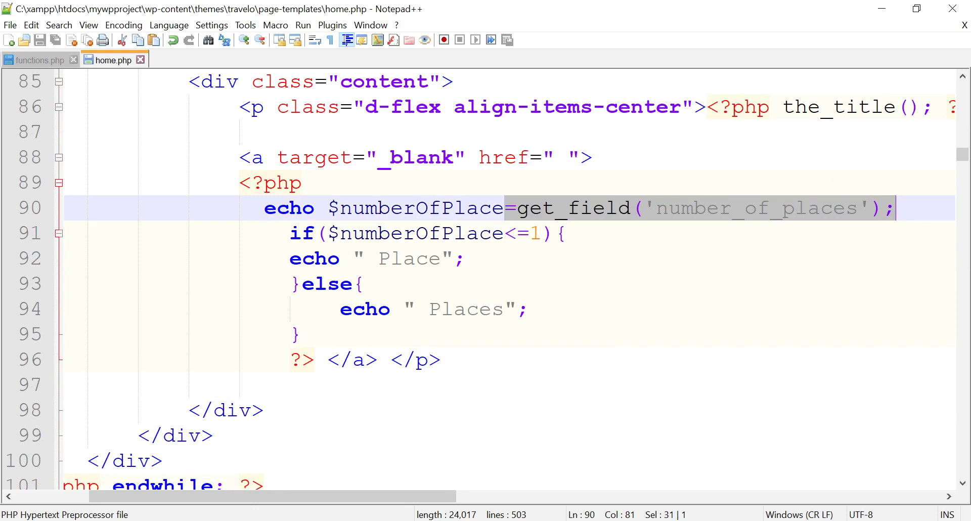
{"action": "left_click", "coordinate": [556, 157]}
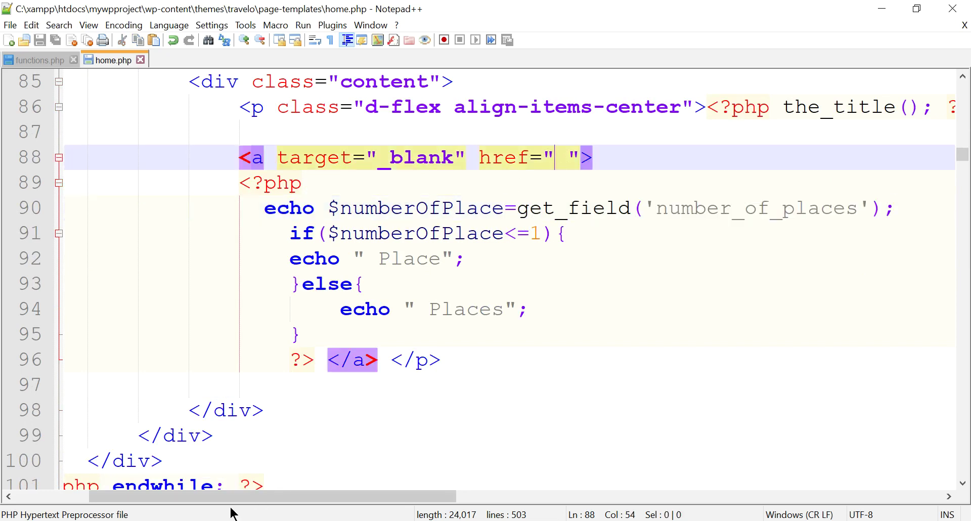
Review the America card's link on the home page, its Destination Link field, and the get_field() argument in home.php
{"action": "key", "text": "alt+Tab"}
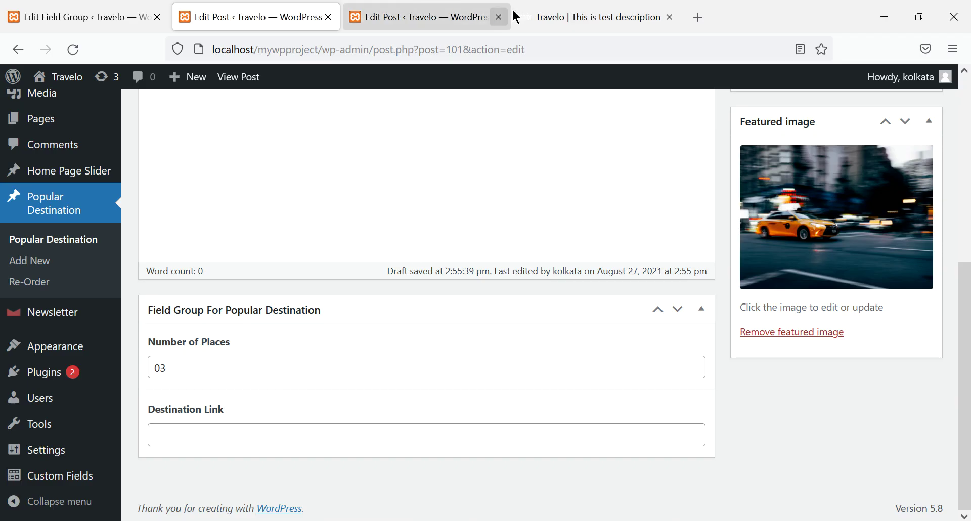
{"action": "left_click", "coordinate": [563, 17]}
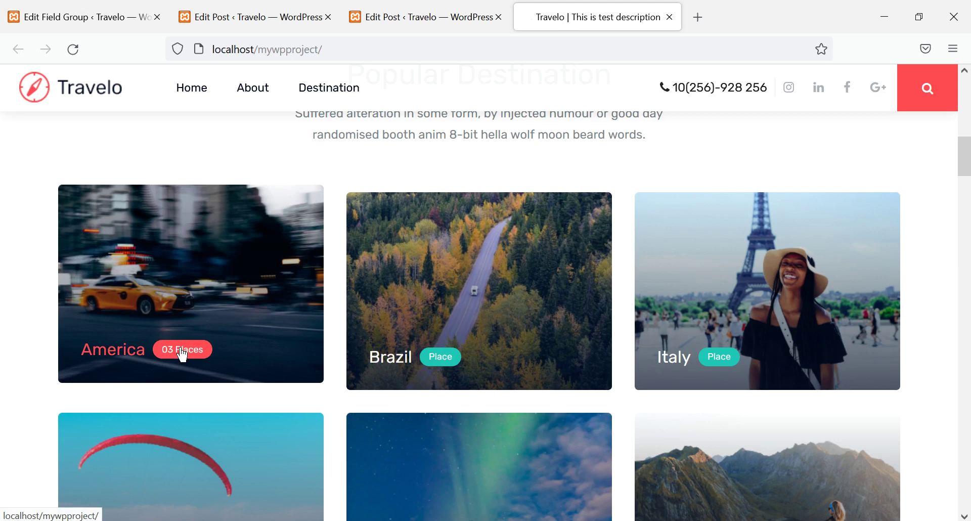
{"action": "left_click", "coordinate": [285, 12]}
{"action": "left_click", "coordinate": [241, 439]}
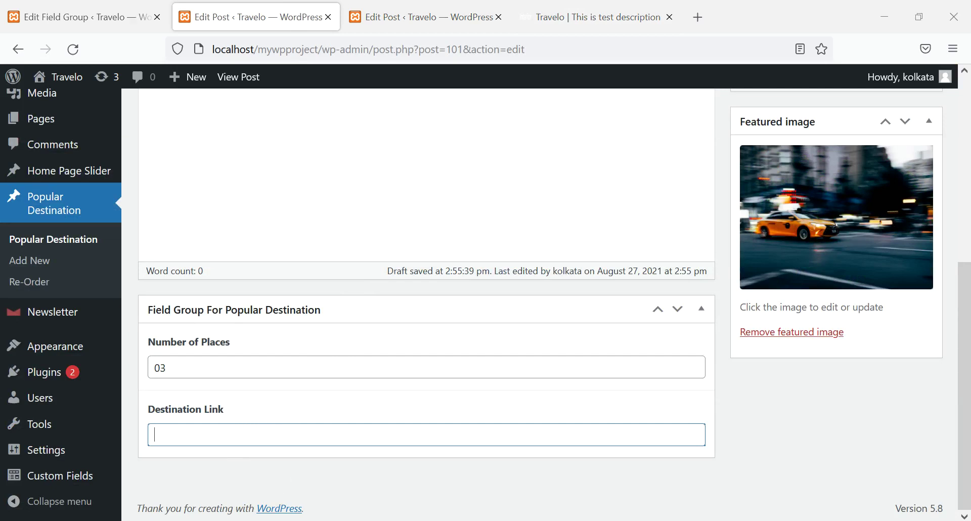
{"action": "key", "text": "alt+Tab"}
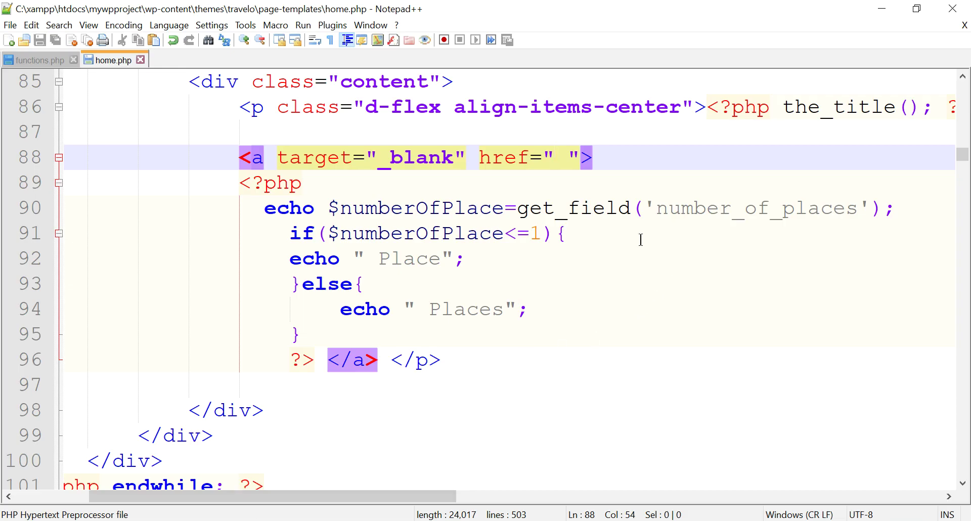
{"action": "left_click_drag", "start_coordinate": [516, 207], "coordinate": [629, 208]}
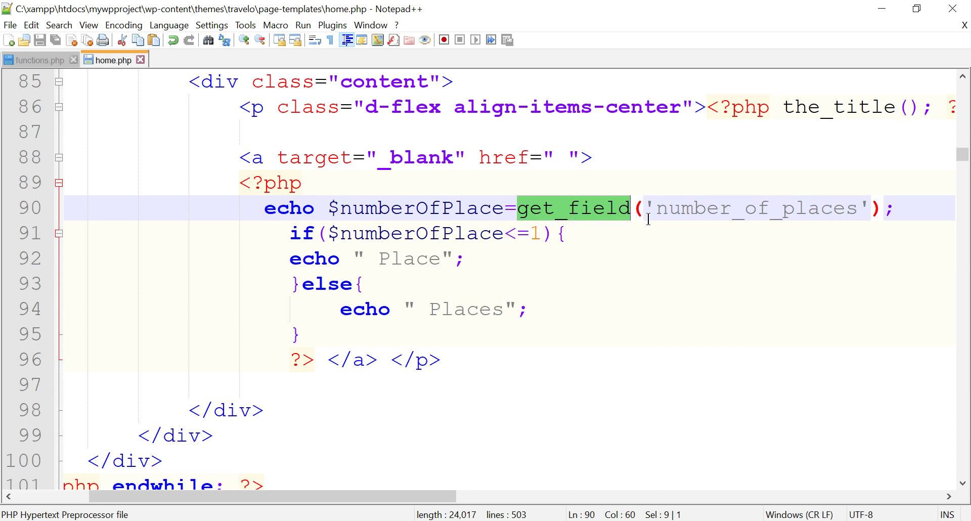
{"action": "left_click_drag", "start_coordinate": [662, 206], "coordinate": [818, 202]}
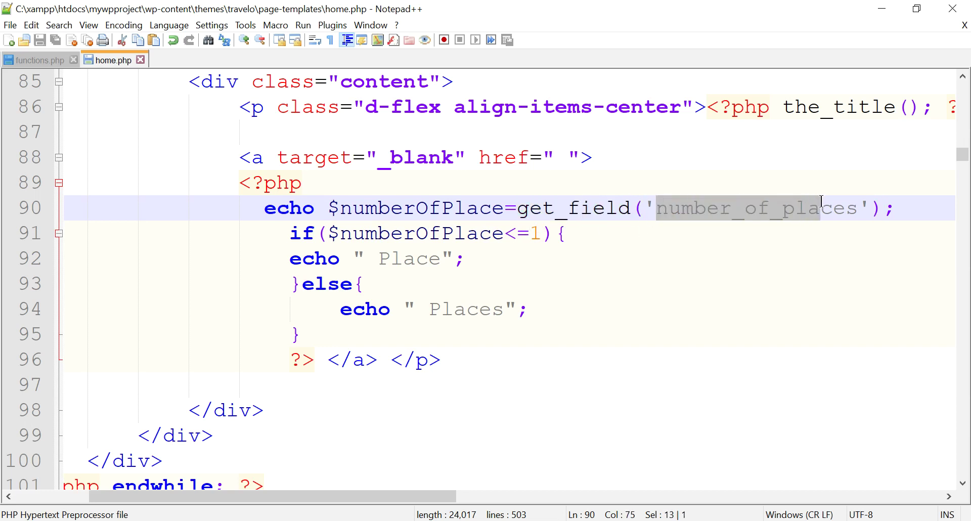
{"action": "key", "text": "alt+Tab"}
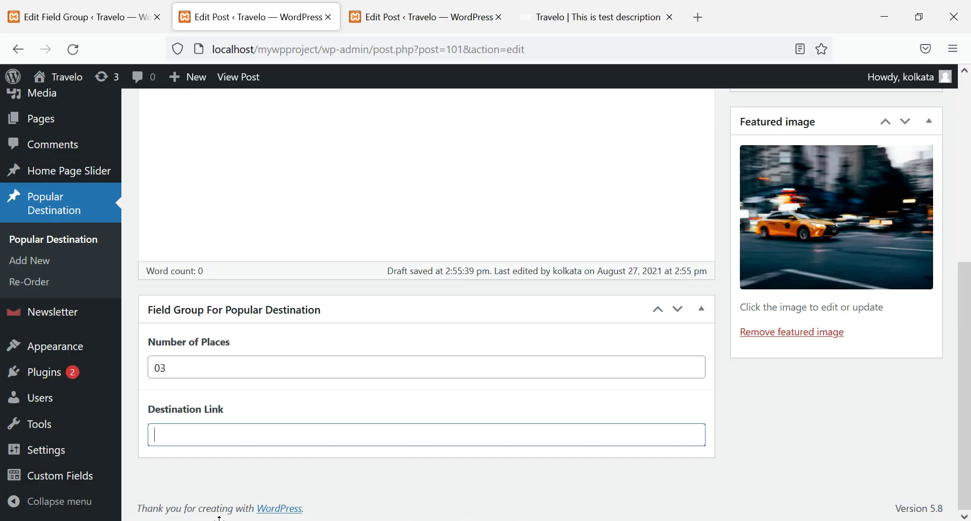
Reopen Field Group For Popular Destination from the Custom Fields list to look up the Destination Link field's name
{"action": "left_click", "coordinate": [97, 29]}
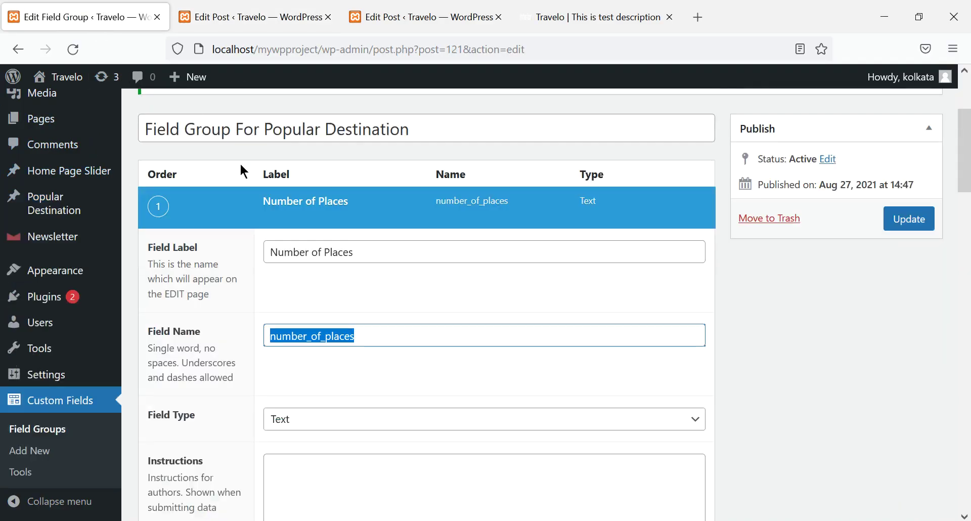
{"action": "left_click", "coordinate": [371, 250]}
{"action": "left_click_drag", "start_coordinate": [371, 249], "coordinate": [260, 251]}
{"action": "scroll", "coordinate": [502, 286], "scroll_direction": "down", "scroll_amount": 3}
{"action": "scroll", "coordinate": [510, 278], "scroll_direction": "down", "scroll_amount": 9}
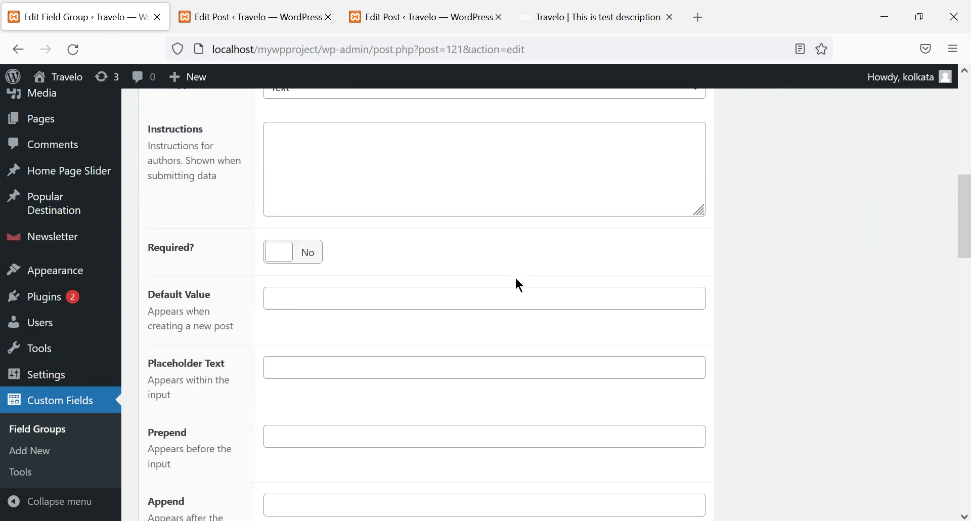
{"action": "scroll", "coordinate": [520, 268], "scroll_direction": "up", "scroll_amount": 6}
{"action": "scroll", "coordinate": [526, 272], "scroll_direction": "up", "scroll_amount": 1}
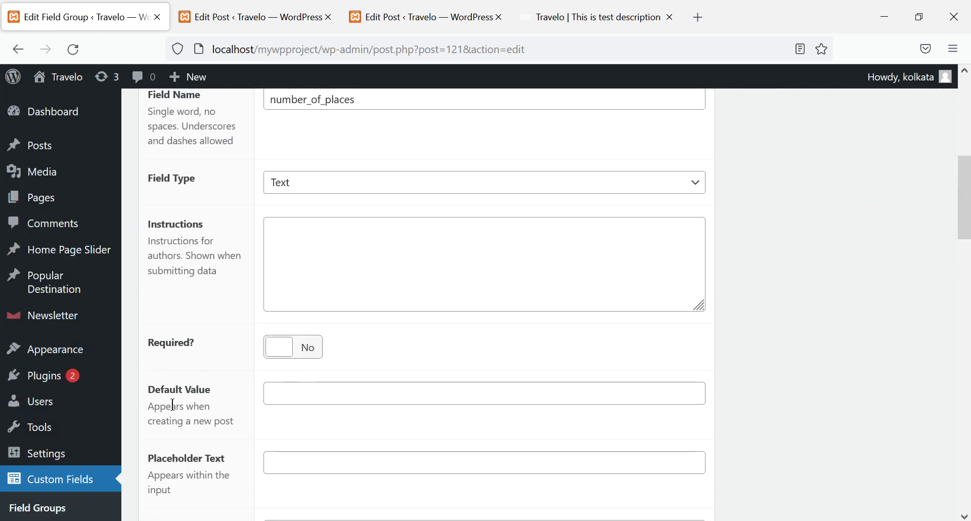
{"action": "left_click", "coordinate": [60, 480]}
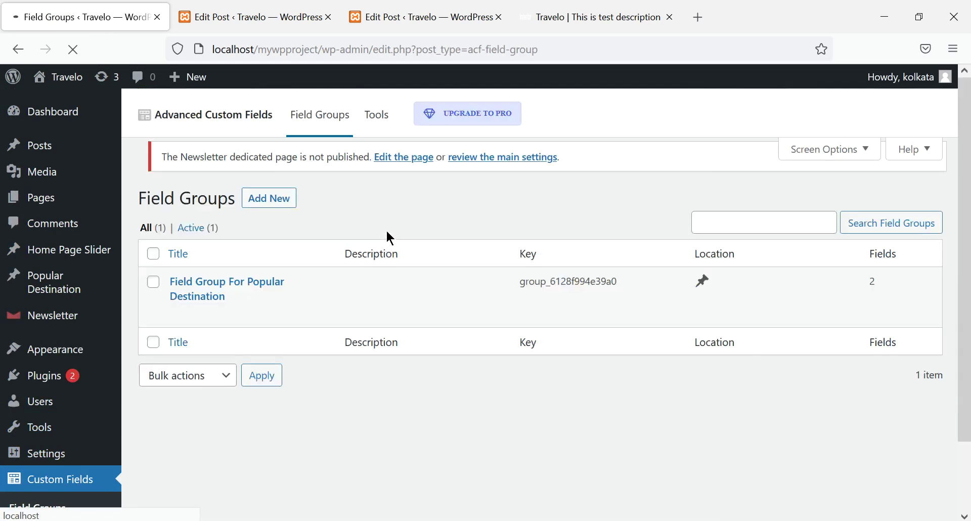
{"action": "left_click", "coordinate": [270, 294]}
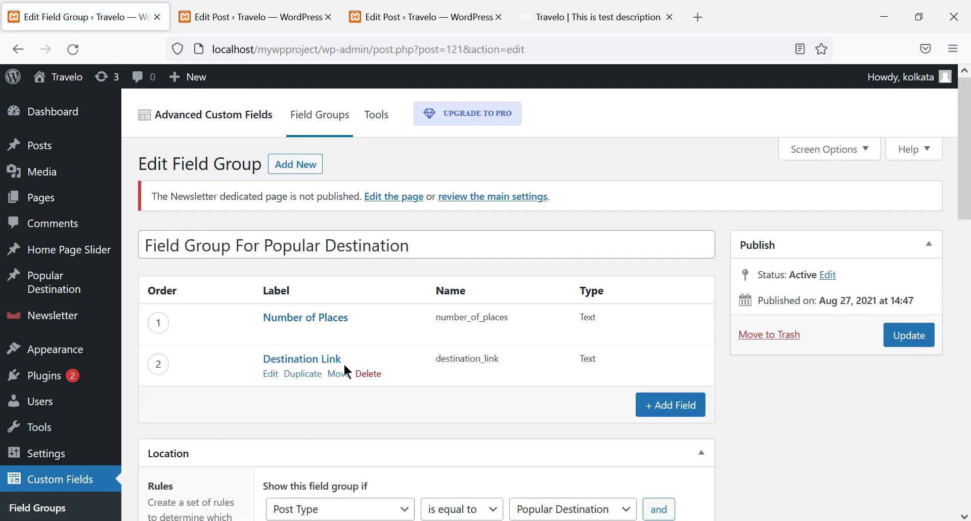
Copy get_field('number_of_places'); into the destination link's href in home.php, wrapped in <?php and ?> tags
{"action": "key", "text": "alt+Tab"}
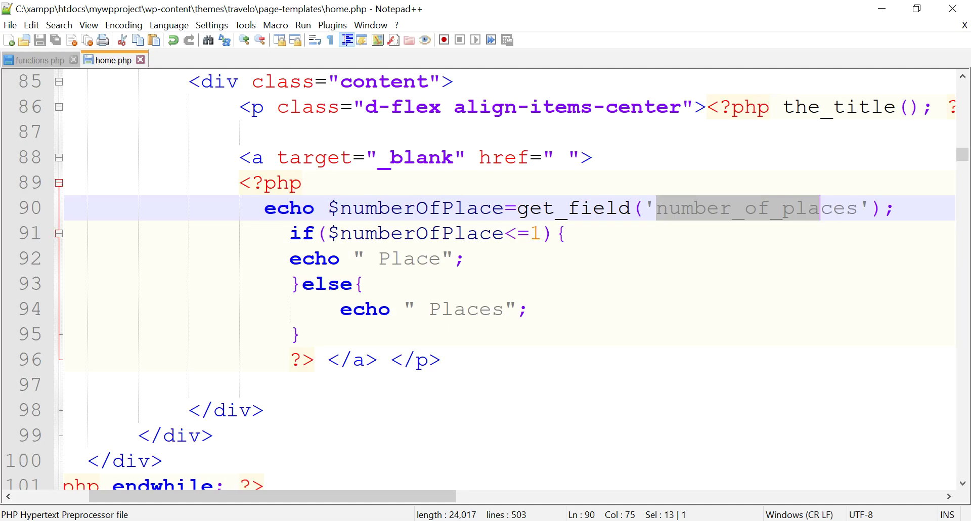
{"action": "left_click_drag", "start_coordinate": [517, 208], "coordinate": [896, 208]}
{"action": "key", "text": "ctrl+c"}
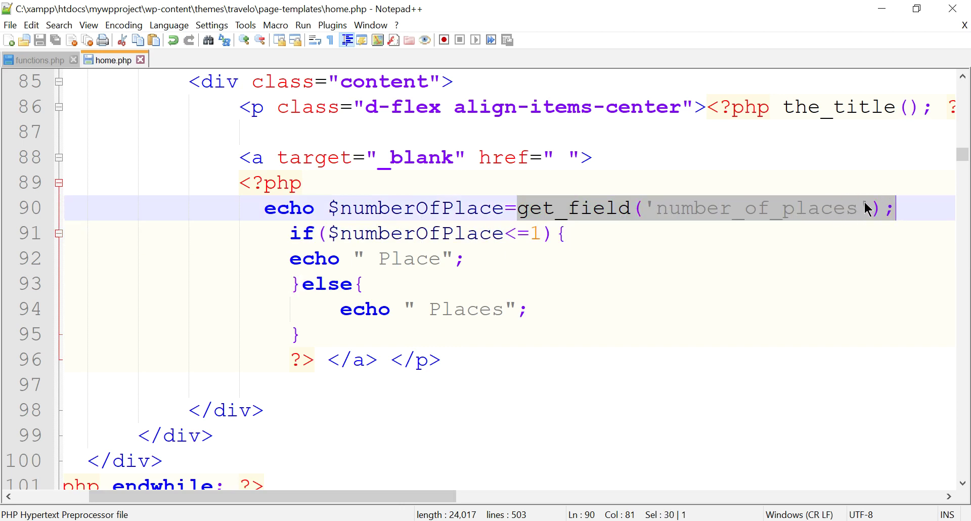
{"action": "left_click", "coordinate": [555, 157]}
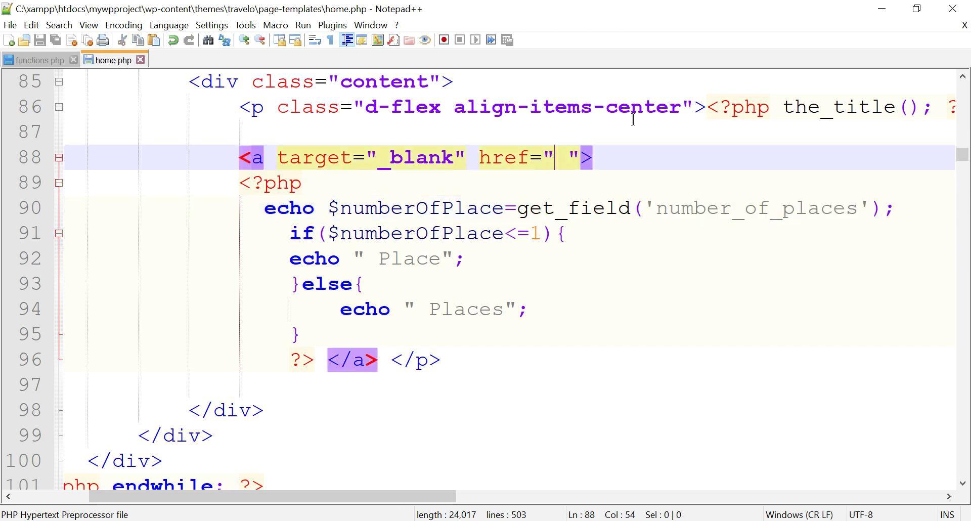
{"action": "type", "text": "<?"}
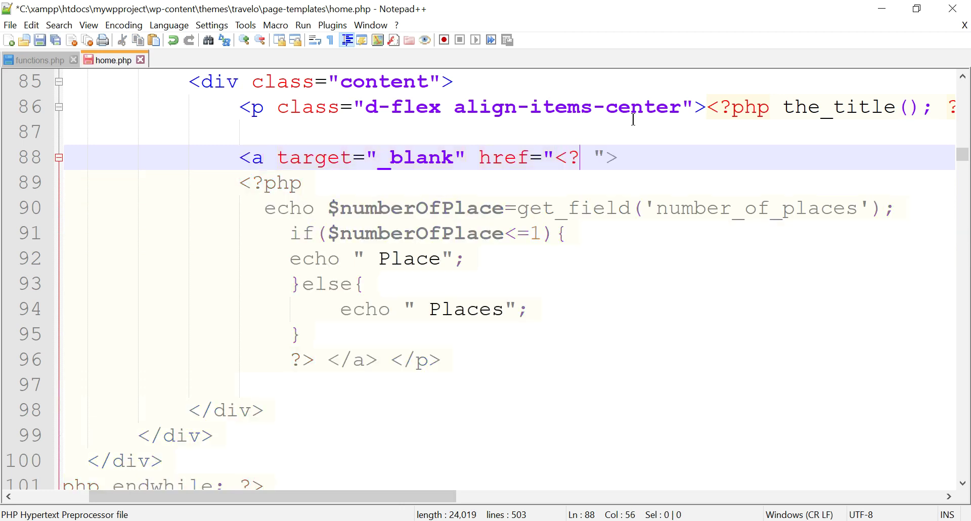
{"action": "type", "text": "php"}
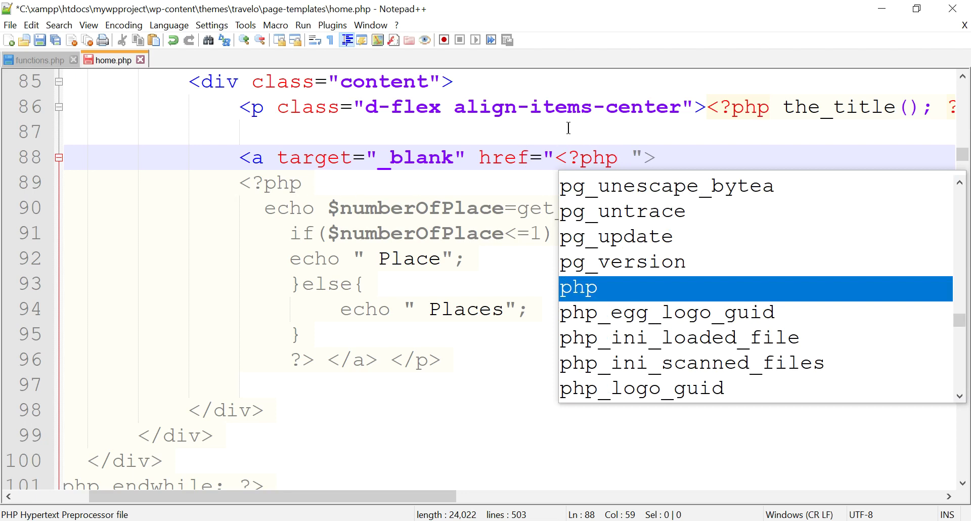
{"action": "key", "text": "ctrl+v"}
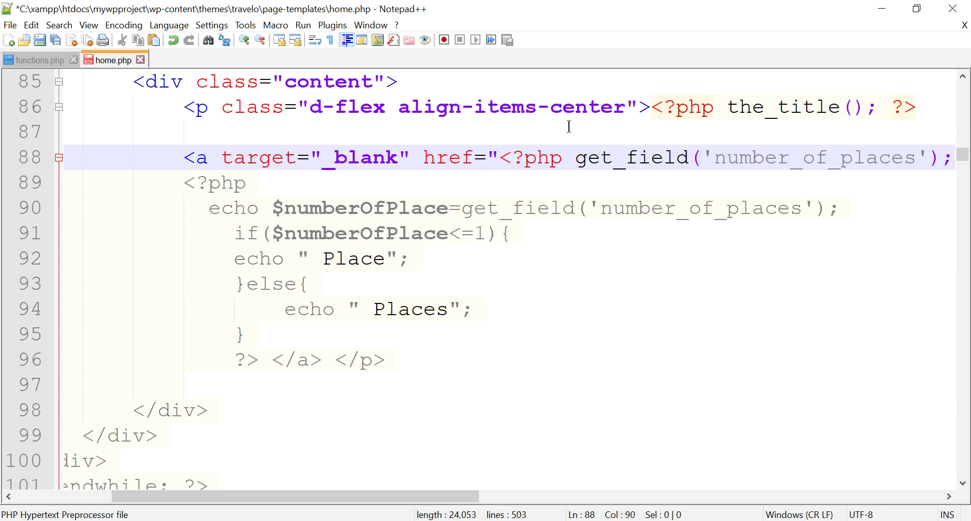
{"action": "type", "text": "?>"}
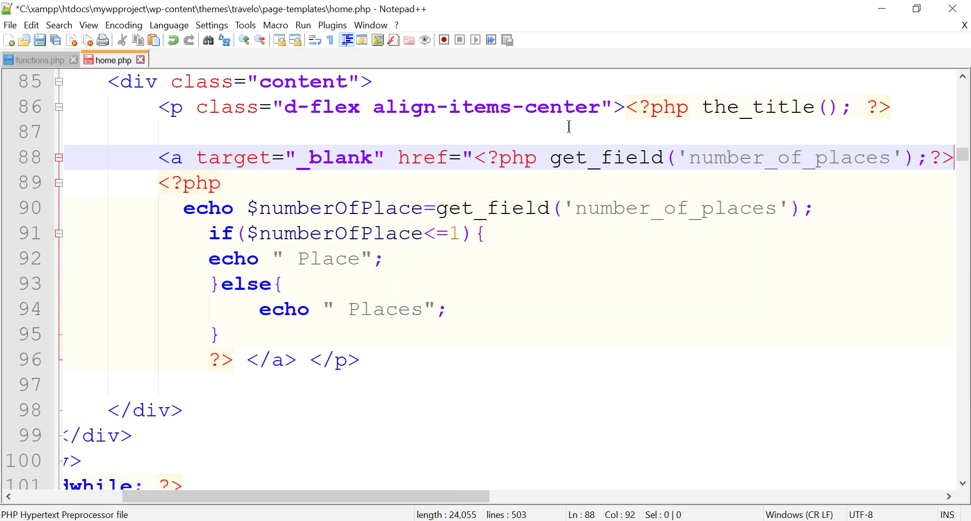
Replace number_of_place in the href's get_field() argument with destination_link copied from the field group, and save home.php
{"action": "left_click", "coordinate": [691, 158]}
{"action": "left_click_drag", "start_coordinate": [691, 157], "coordinate": [878, 157]}
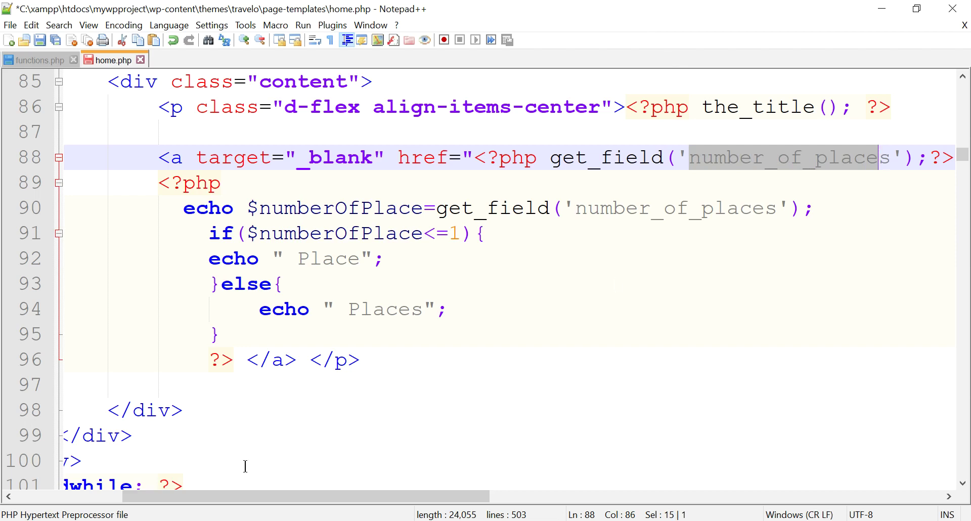
{"action": "left_click", "coordinate": [174, 519]}
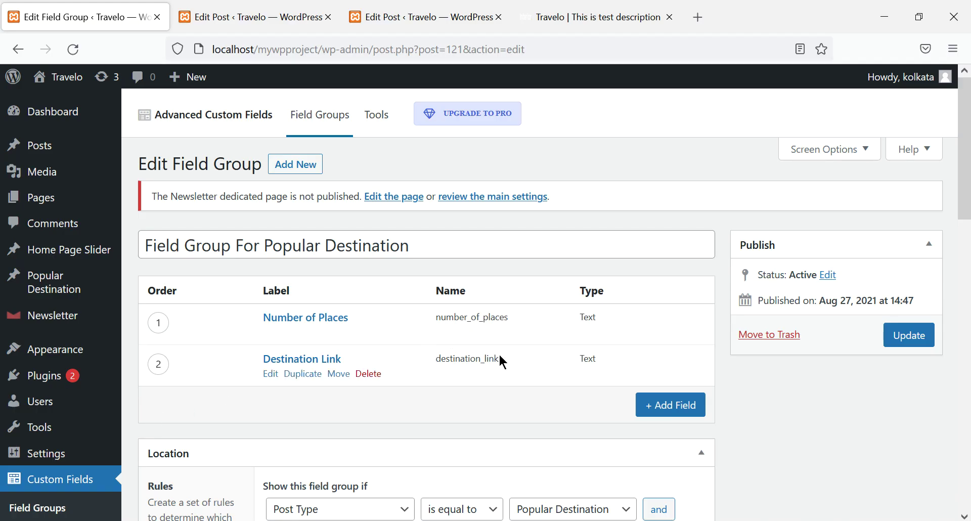
{"action": "left_click_drag", "start_coordinate": [502, 361], "coordinate": [435, 361]}
{"action": "key", "text": "ctrl+c"}
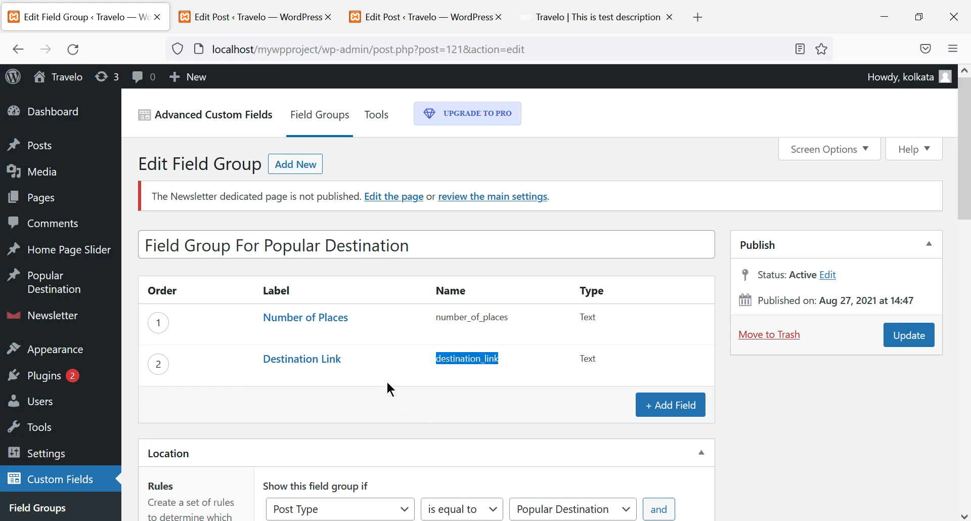
{"action": "mouse_move", "coordinate": [309, 380]}
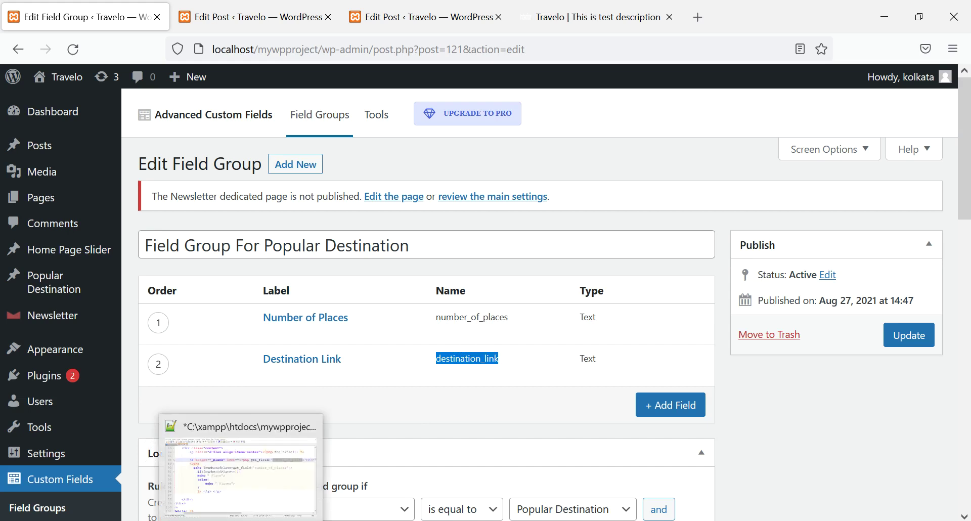
{"action": "left_click", "coordinate": [241, 463]}
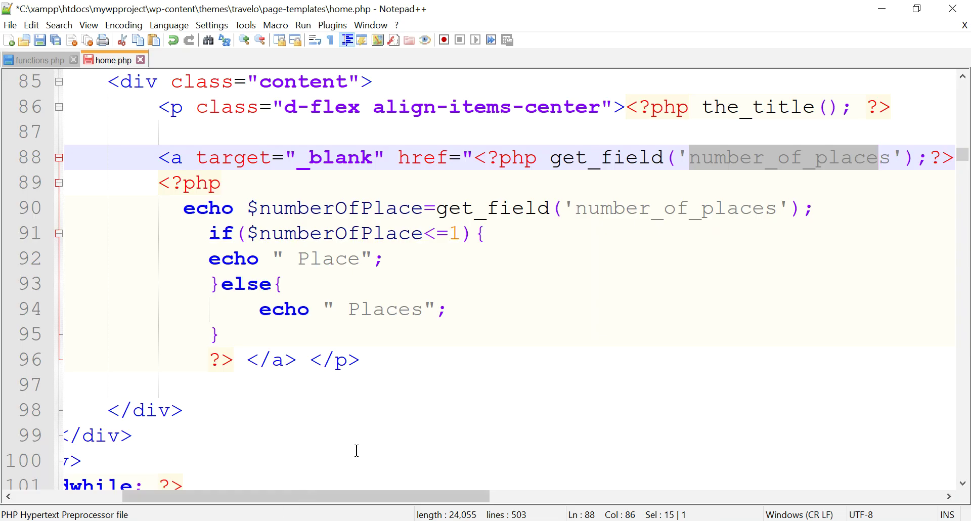
{"action": "key", "text": "ctrl+v"}
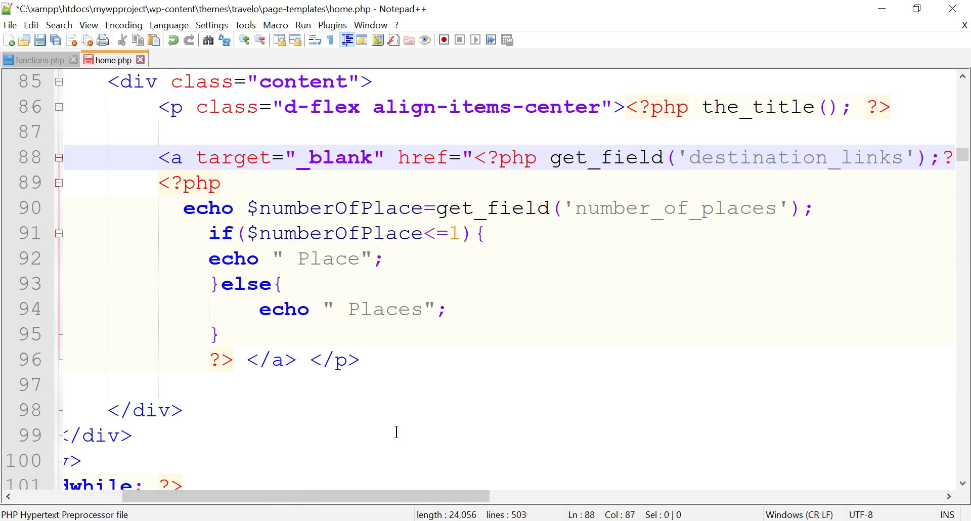
{"action": "key", "text": "ctrl+s"}
{"action": "key", "text": "alt+Tab"}
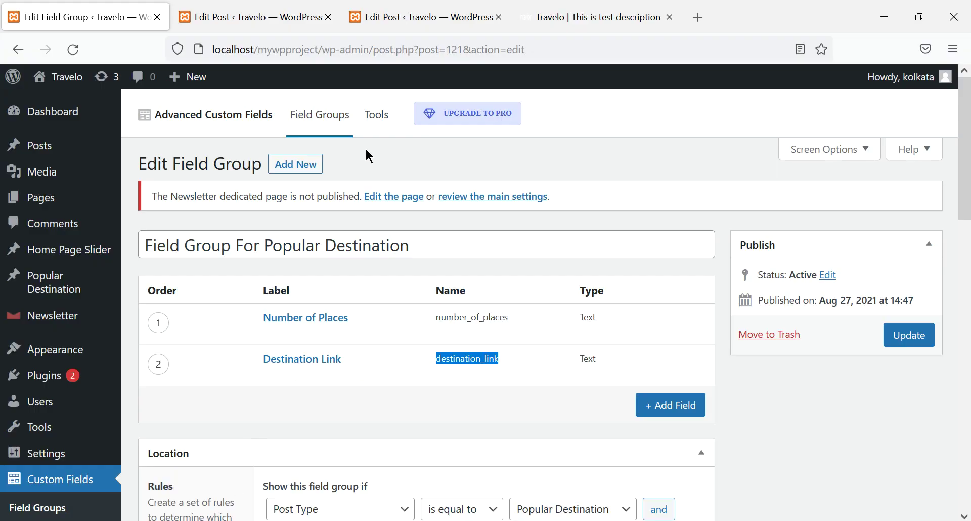
{"action": "left_click", "coordinate": [583, 15]}
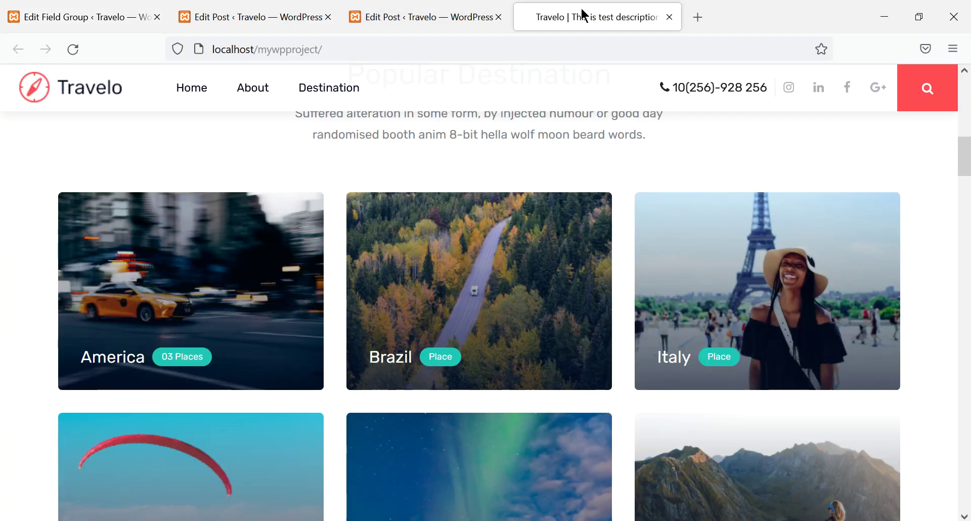
{"action": "left_click", "coordinate": [73, 49]}
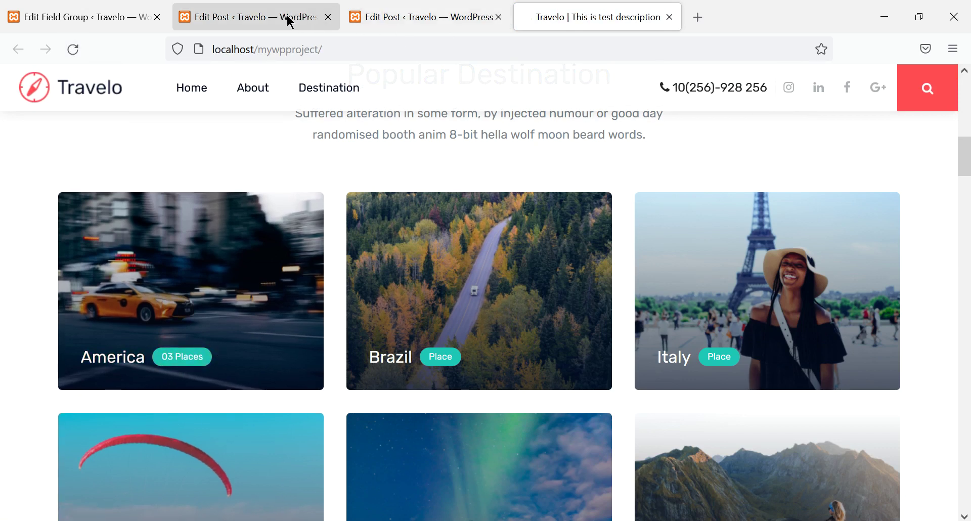
{"action": "left_click", "coordinate": [379, 19]}
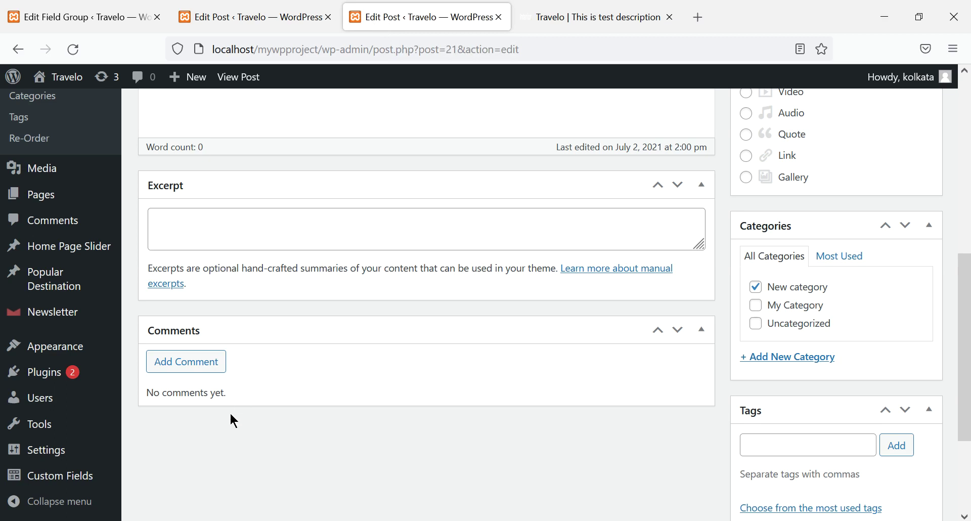
{"action": "left_click", "coordinate": [259, 20]}
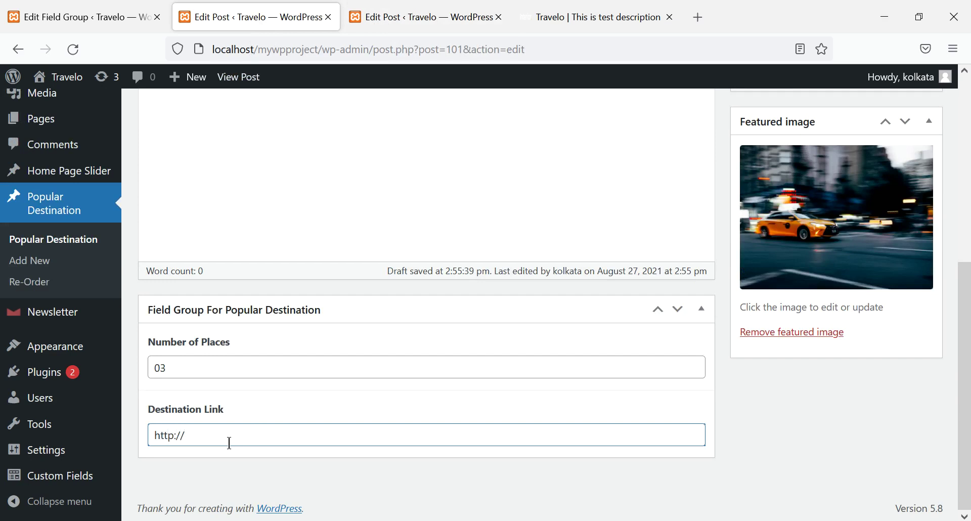
{"action": "type", "text": "ggle.com"}
{"action": "key", "text": "Return"}
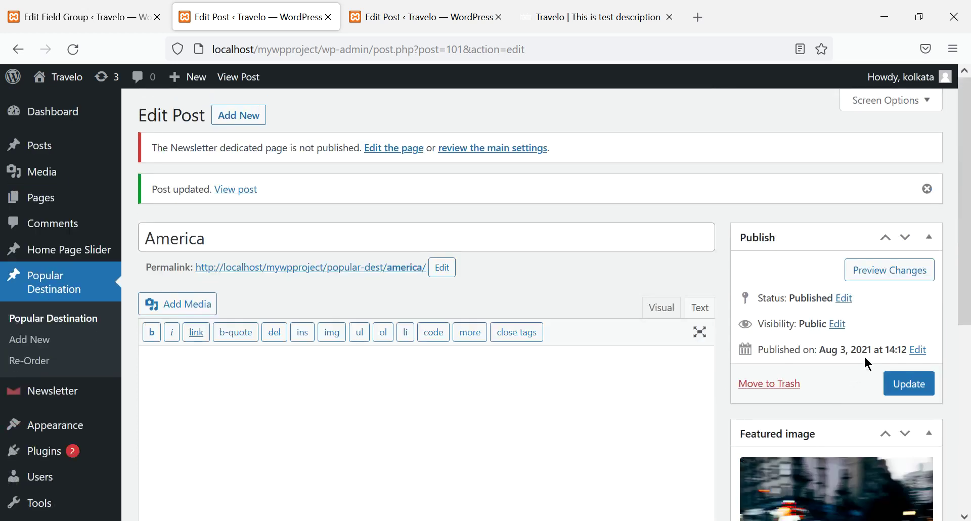
{"action": "scroll", "coordinate": [808, 365], "scroll_direction": "down", "scroll_amount": 6}
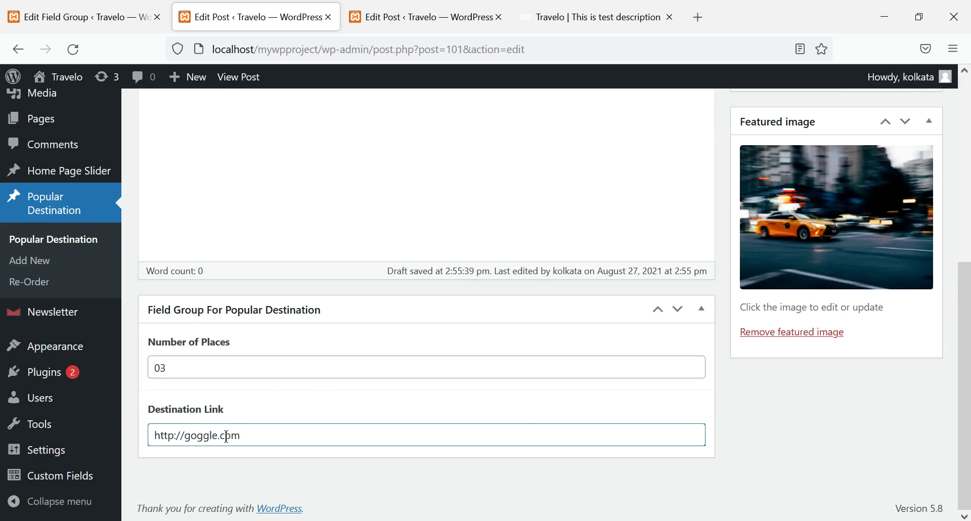
{"action": "type", "text": "s"}
{"action": "scroll", "coordinate": [936, 312], "scroll_direction": "up", "scroll_amount": 6}
{"action": "left_click", "coordinate": [909, 384]}
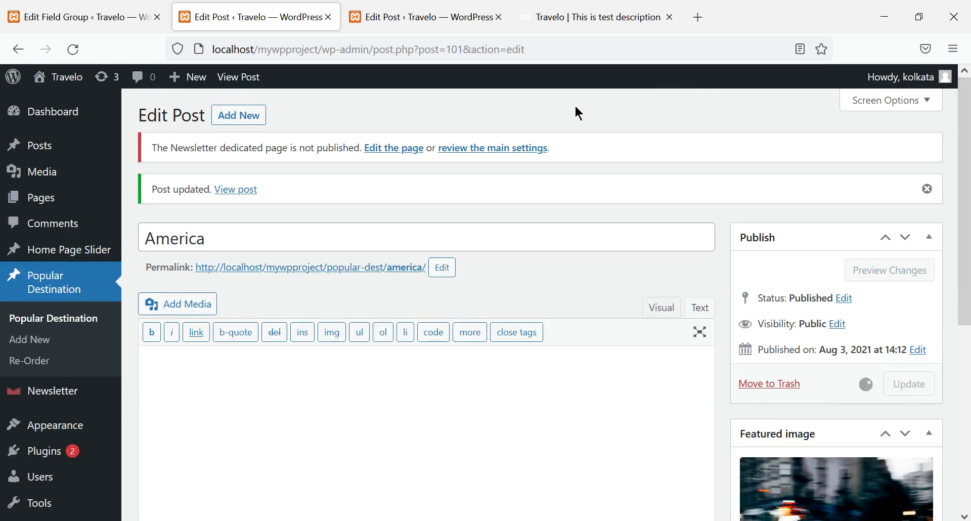
Reload the home page and check where the America card's places badge links
{"action": "left_click", "coordinate": [585, 14]}
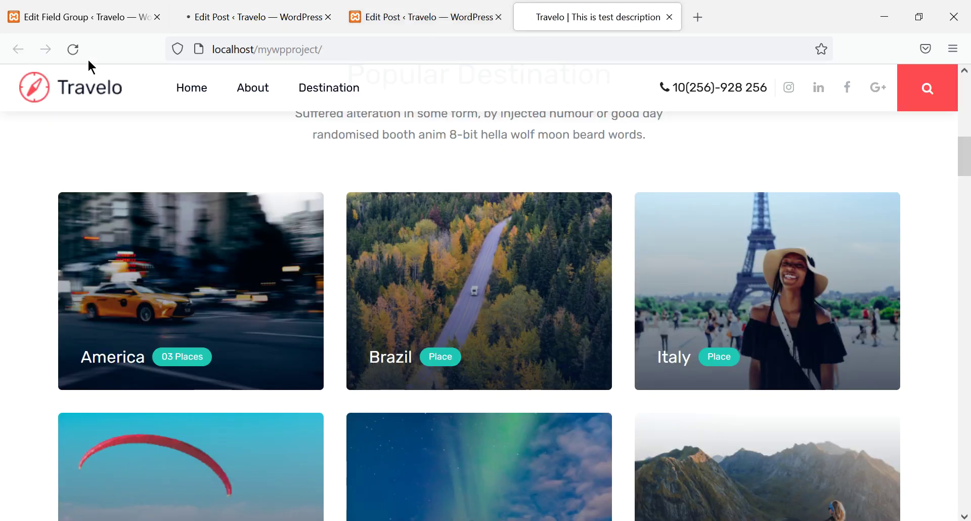
{"action": "left_click", "coordinate": [73, 49]}
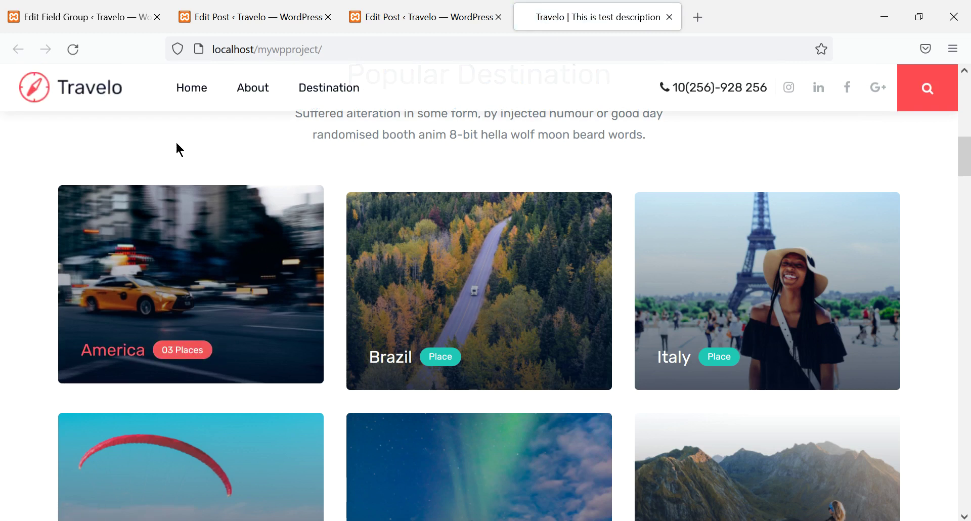
{"action": "left_click", "coordinate": [73, 50]}
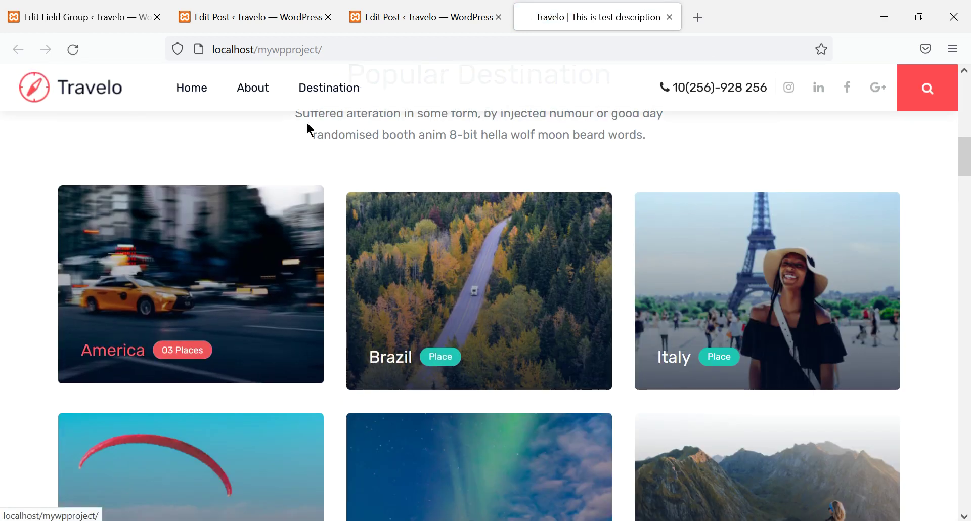
Compare the America post's Destination Link value with the href's get_field() call in home.php and the card on the home page
{"action": "left_click", "coordinate": [271, 18]}
{"action": "scroll", "coordinate": [505, 314], "scroll_direction": "down", "scroll_amount": 5}
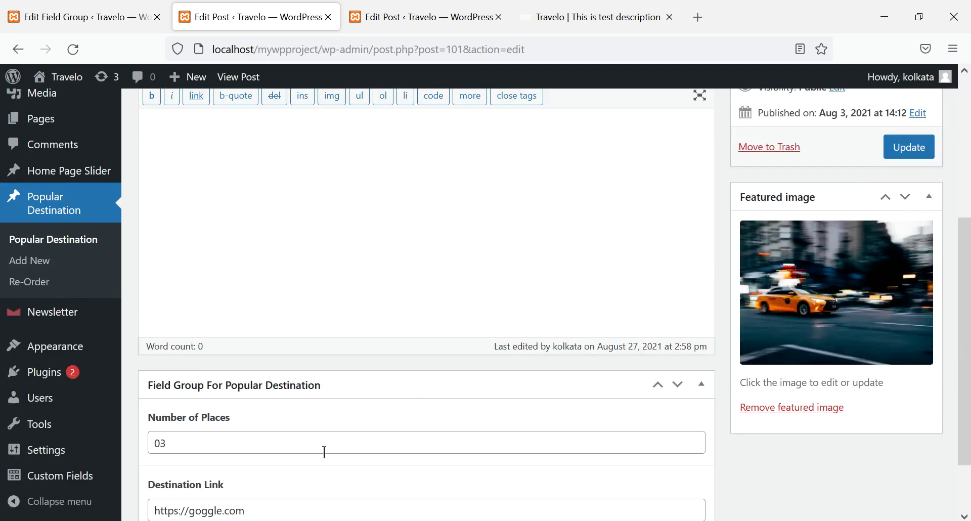
{"action": "key", "text": "alt+Tab"}
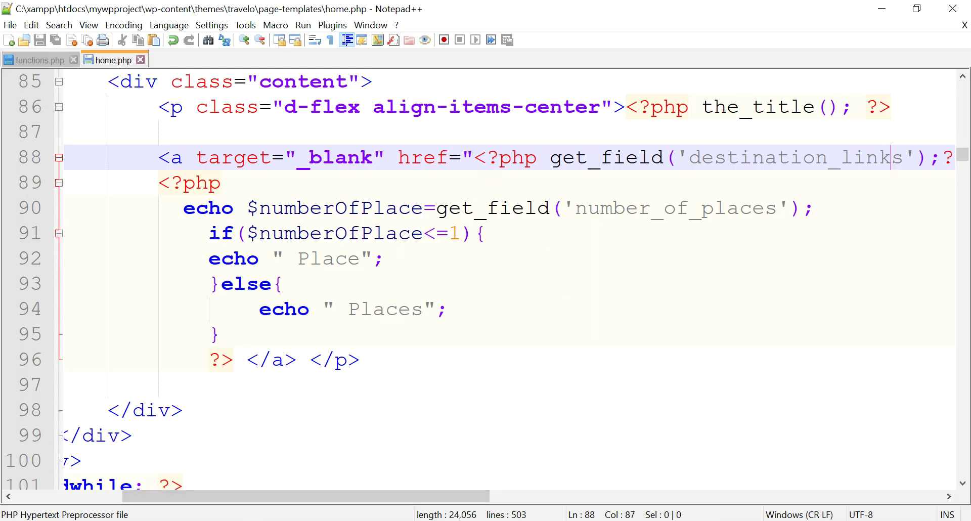
{"action": "key", "text": "alt+Tab"}
{"action": "left_click", "coordinate": [564, 22]}
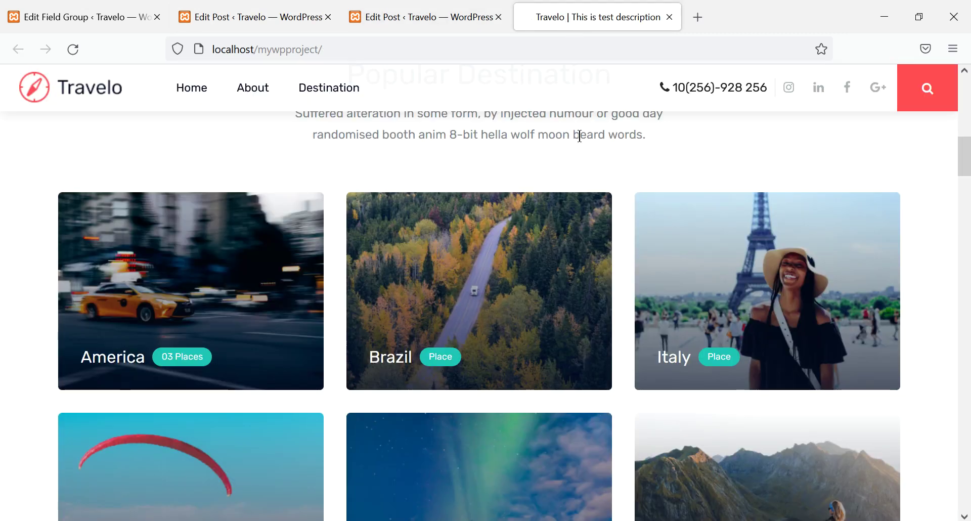
{"action": "left_click", "coordinate": [255, 23]}
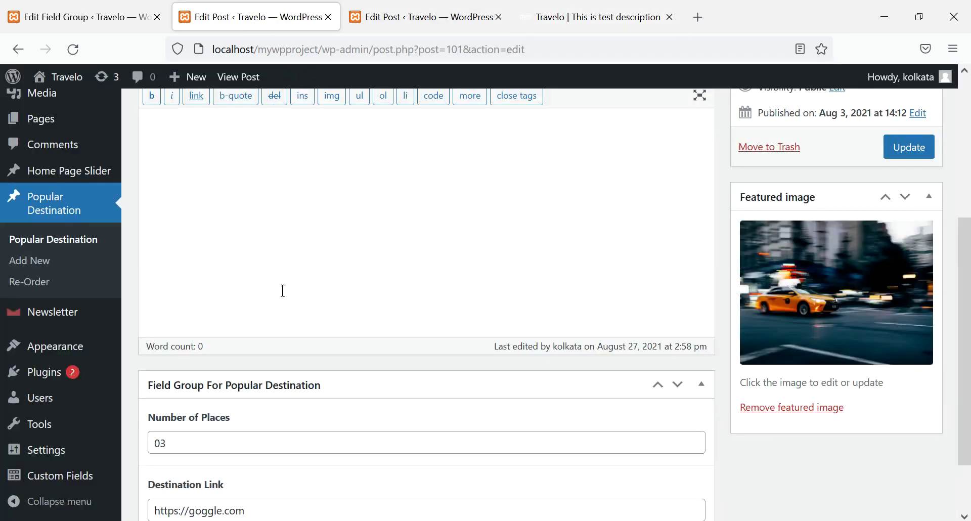
{"action": "scroll", "coordinate": [282, 202], "scroll_direction": "down", "scroll_amount": 2}
{"action": "left_click_drag", "start_coordinate": [267, 435], "coordinate": [158, 440]}
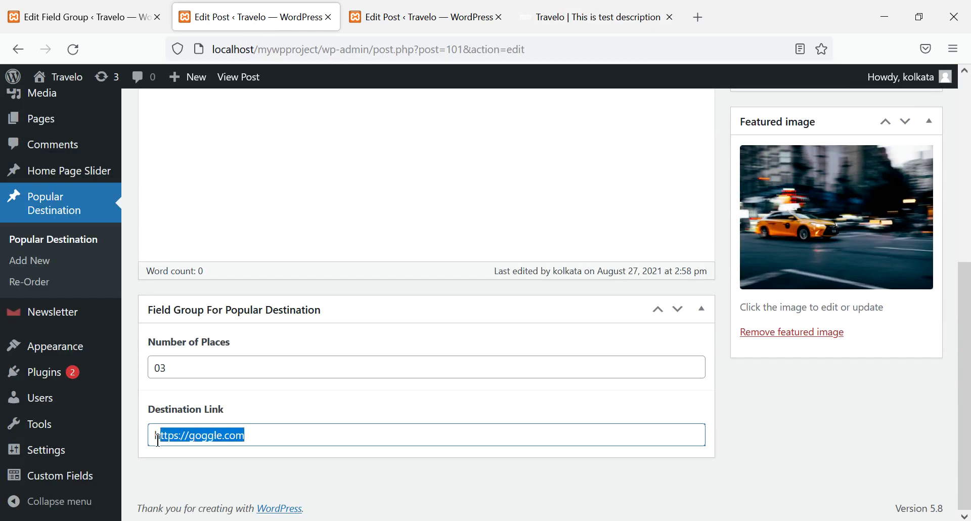
{"action": "left_click", "coordinate": [621, 18]}
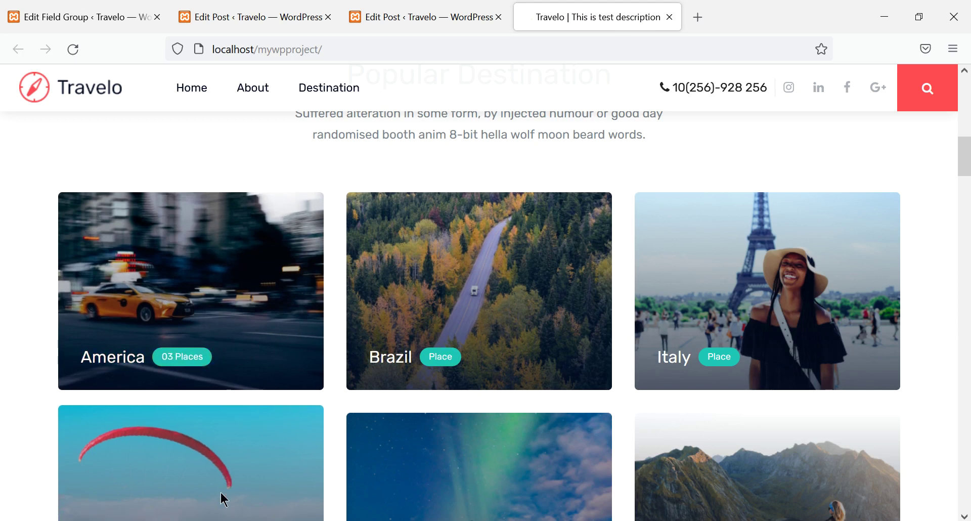
Insert echo before get_field('destination_links') in the link's href on line 88 of home.php and save the file
{"action": "key", "text": "alt+Tab"}
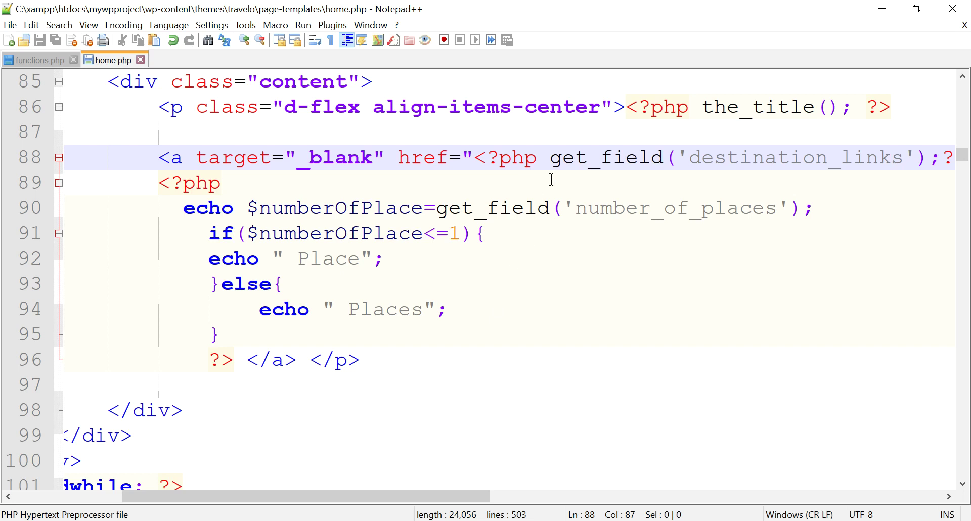
{"action": "left_click", "coordinate": [550, 157]}
{"action": "type", "text": "ec"}
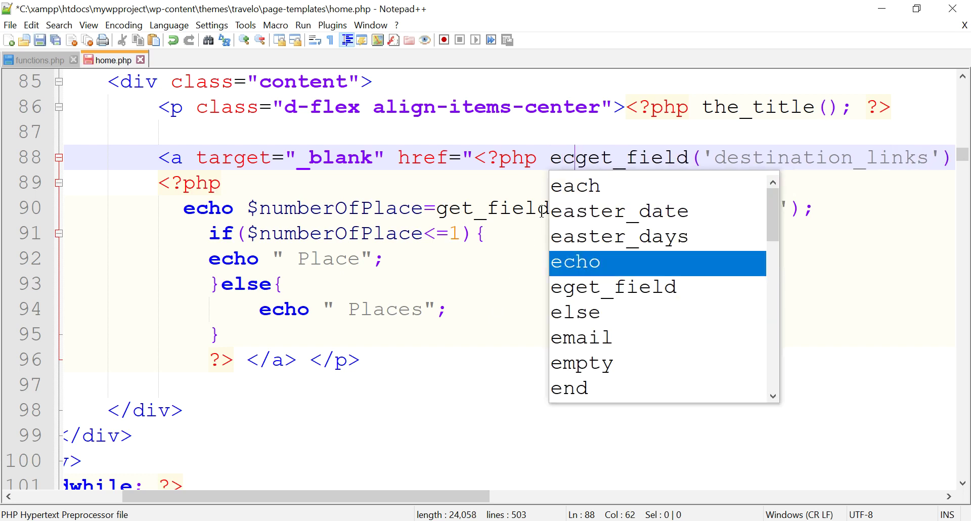
{"action": "type", "text": "ho"}
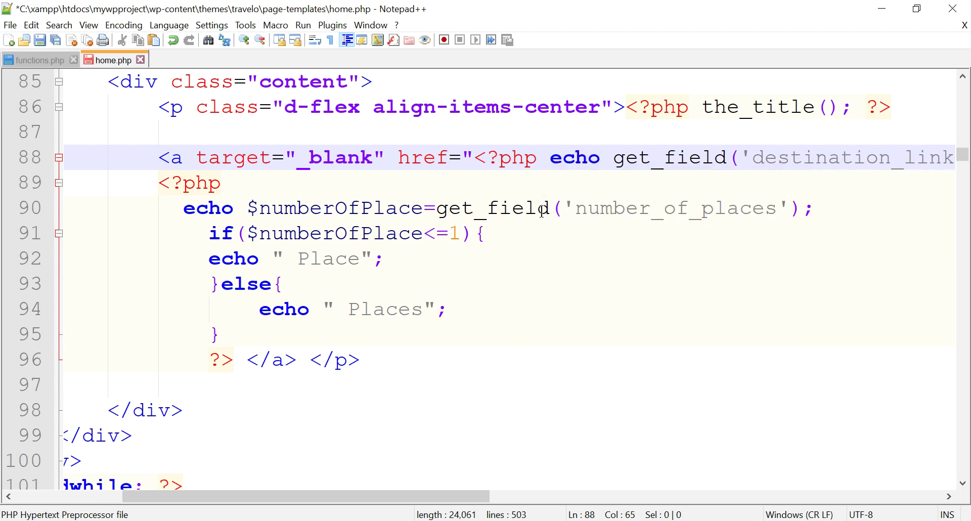
{"action": "key", "text": "ctrl+s"}
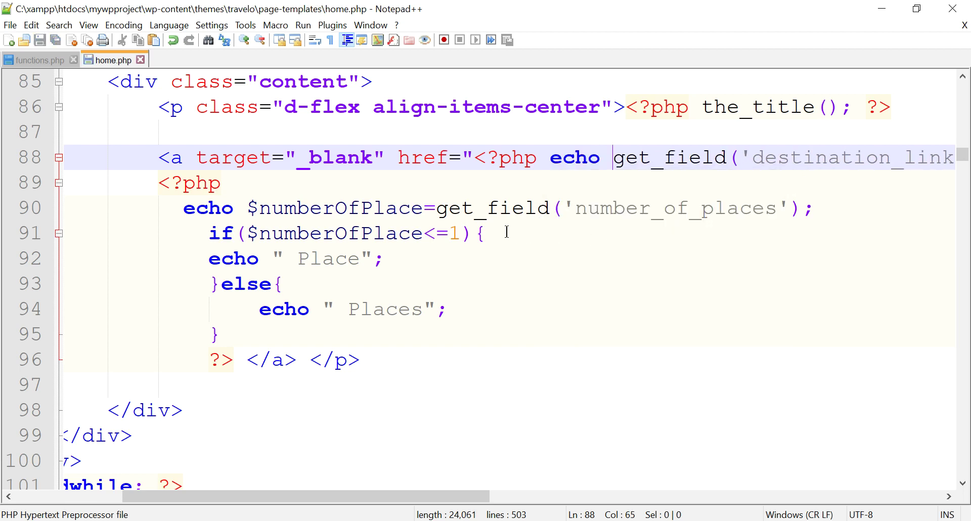
Review the get_field('number_of_places') call on line 90 of home.php and reload the home page to test the cards
{"action": "left_click_drag", "start_coordinate": [437, 217], "coordinate": [803, 204]}
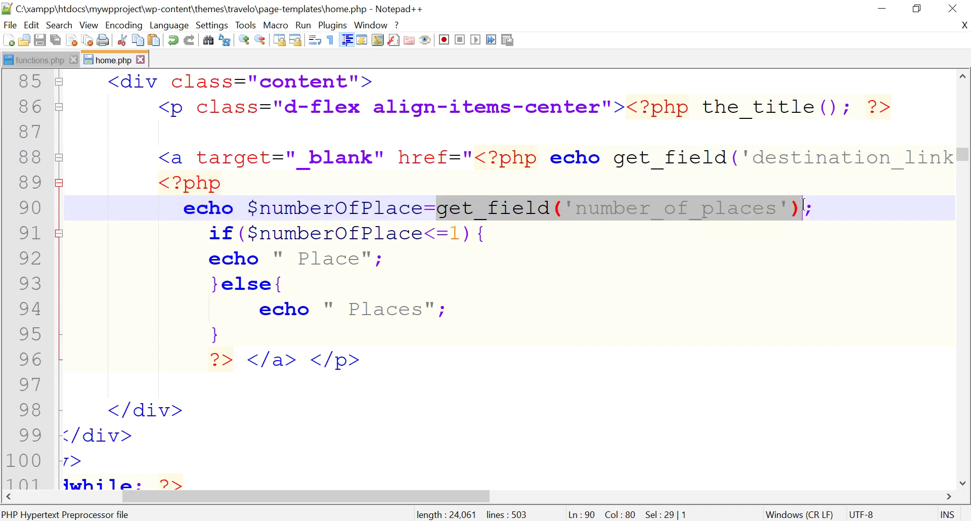
{"action": "left_click", "coordinate": [208, 210]}
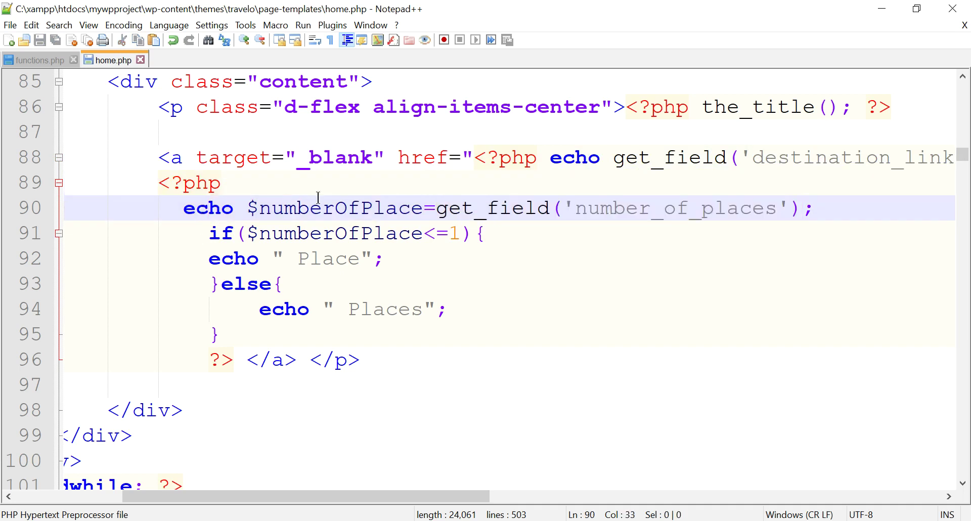
{"action": "left_click_drag", "start_coordinate": [437, 212], "coordinate": [455, 212]}
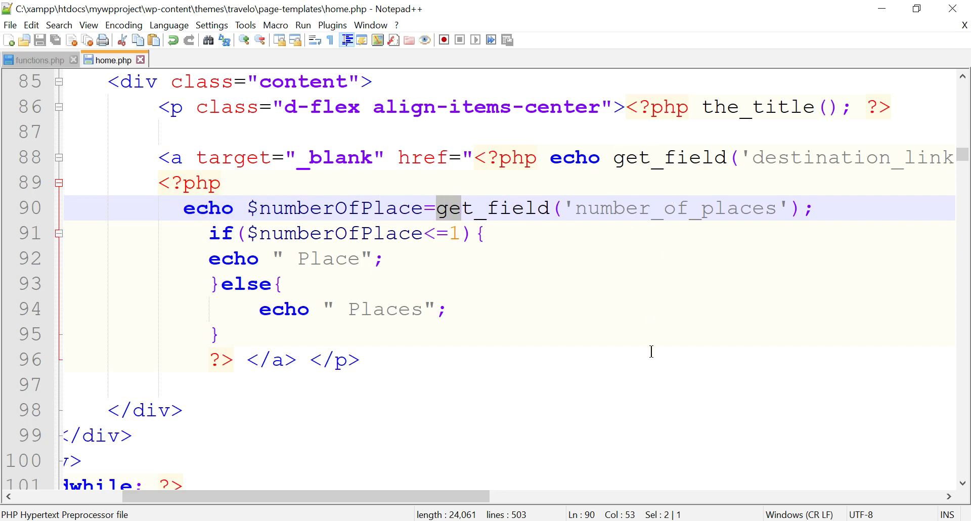
{"action": "key", "text": "alt+Tab"}
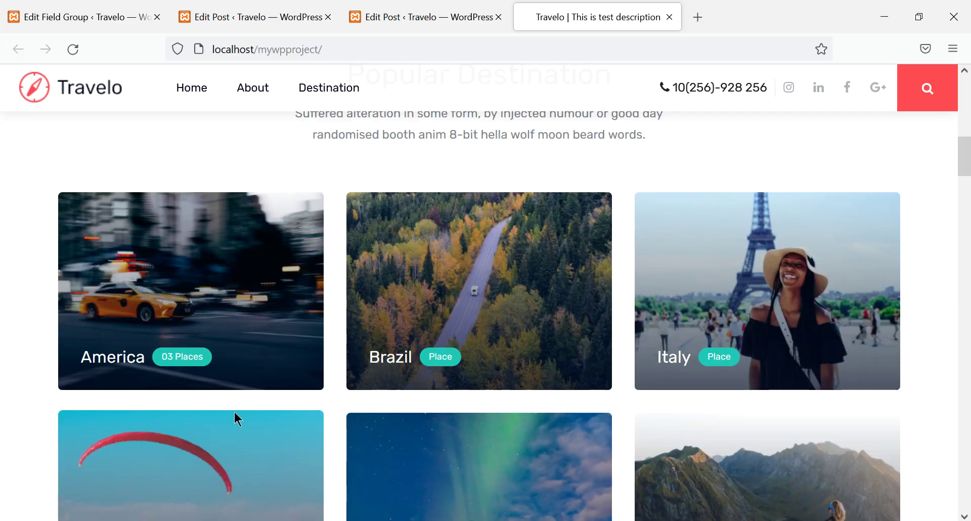
{"action": "left_click", "coordinate": [72, 50]}
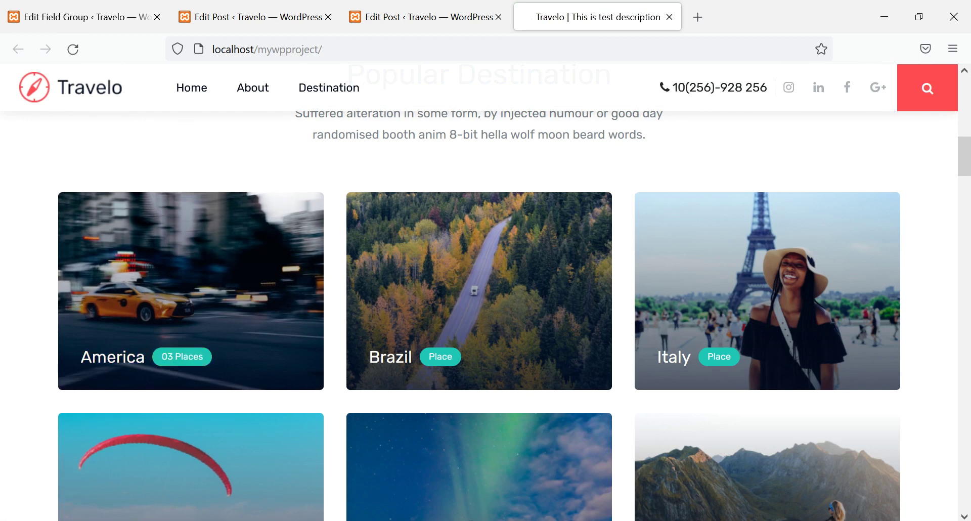
Examine the complete href expression of the destination link on line 88 of home.php
{"action": "key", "text": "alt+Tab"}
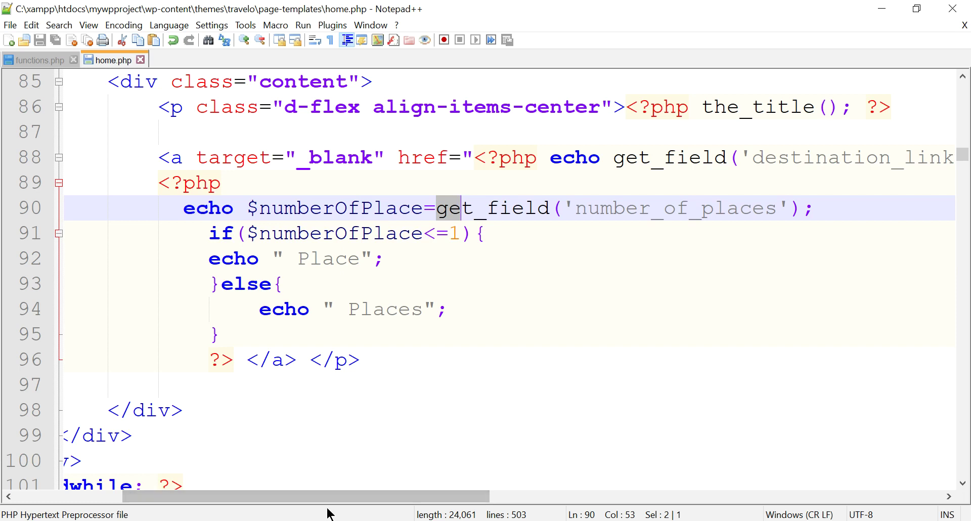
{"action": "left_click_drag", "start_coordinate": [324, 499], "coordinate": [380, 497]}
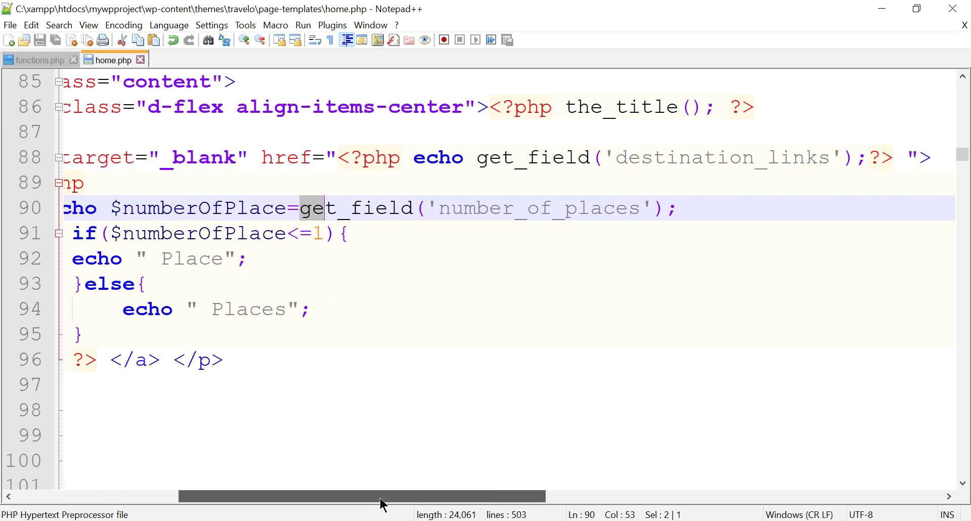
{"action": "left_click_drag", "start_coordinate": [380, 497], "coordinate": [295, 488]}
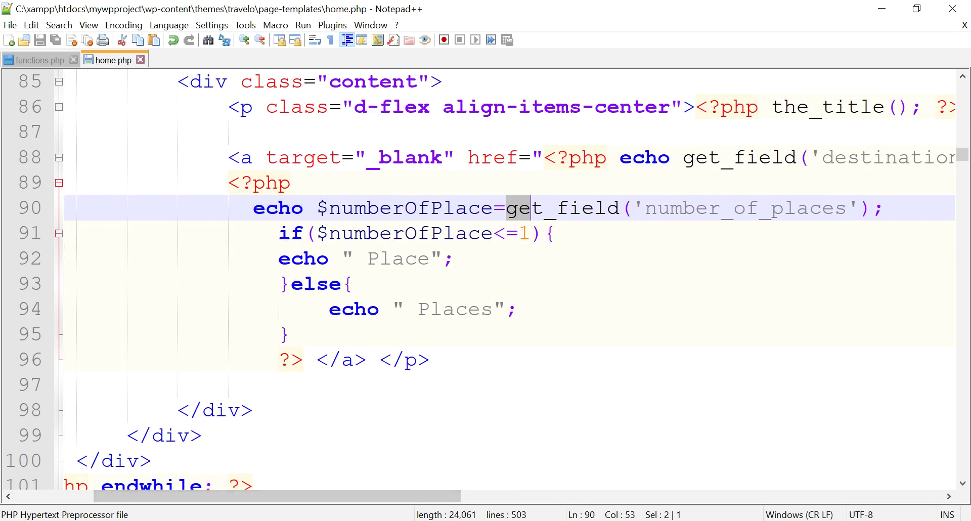
Review the America post's Destination Link, update the post again, and recheck its card's link on the reloaded home page
{"action": "key", "text": "alt+Tab"}
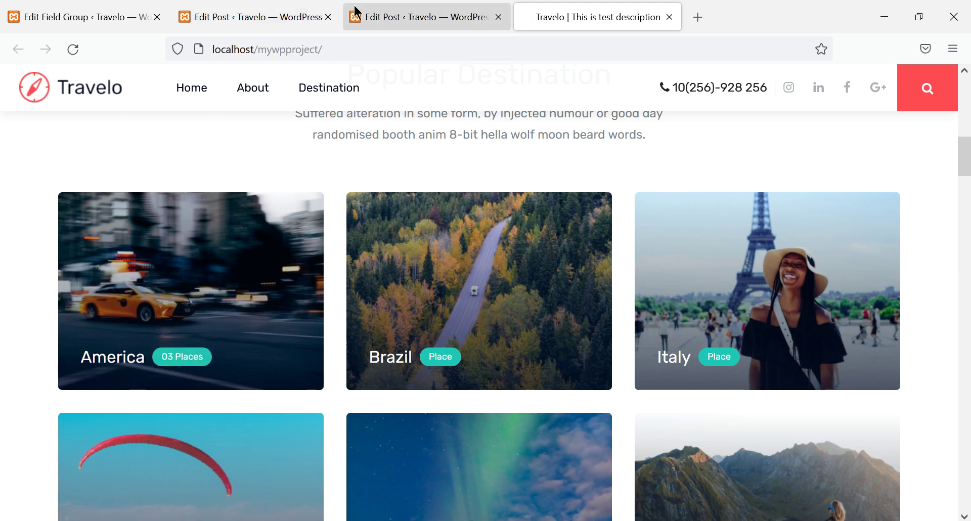
{"action": "left_click", "coordinate": [408, 20]}
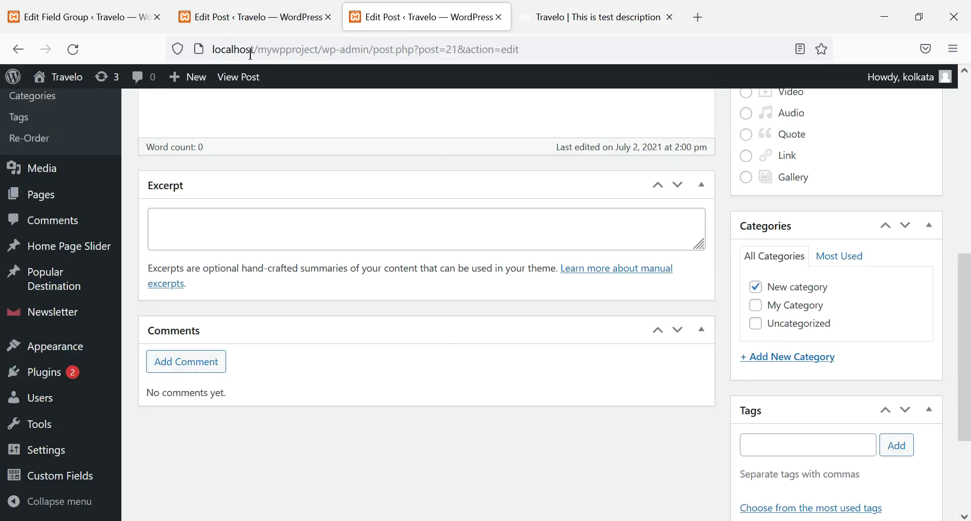
{"action": "left_click", "coordinate": [255, 16]}
{"action": "scroll", "coordinate": [470, 256], "scroll_direction": "up", "scroll_amount": 10}
{"action": "scroll", "coordinate": [470, 254], "scroll_direction": "down", "scroll_amount": 10}
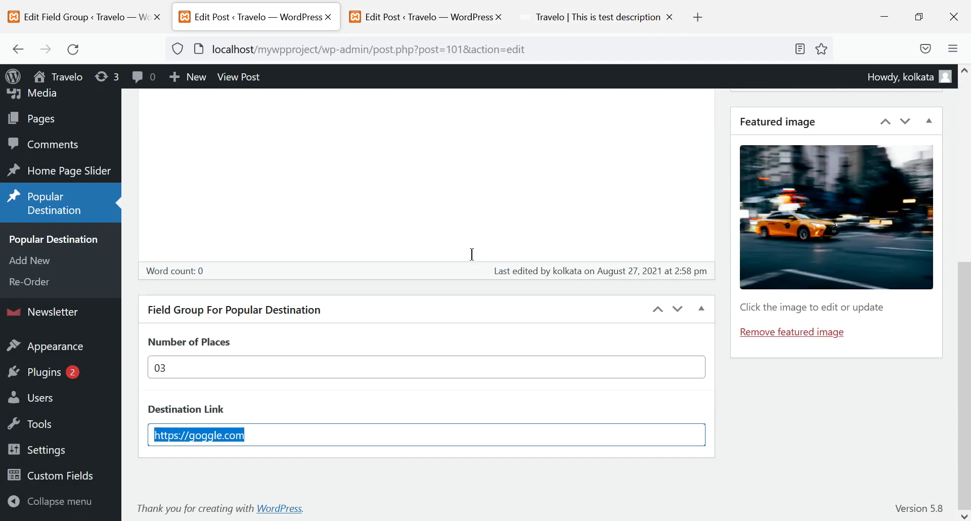
{"action": "scroll", "coordinate": [679, 401], "scroll_direction": "up", "scroll_amount": 10}
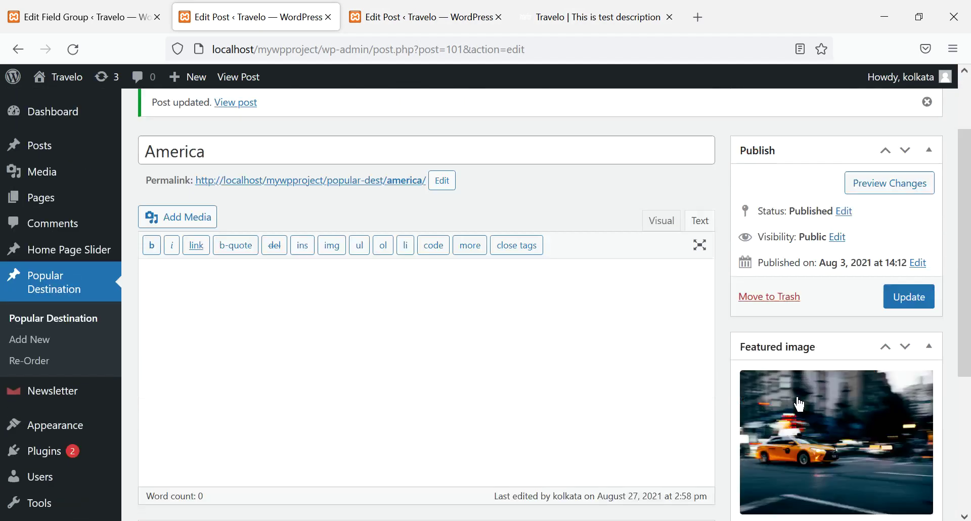
{"action": "left_click", "coordinate": [912, 386]}
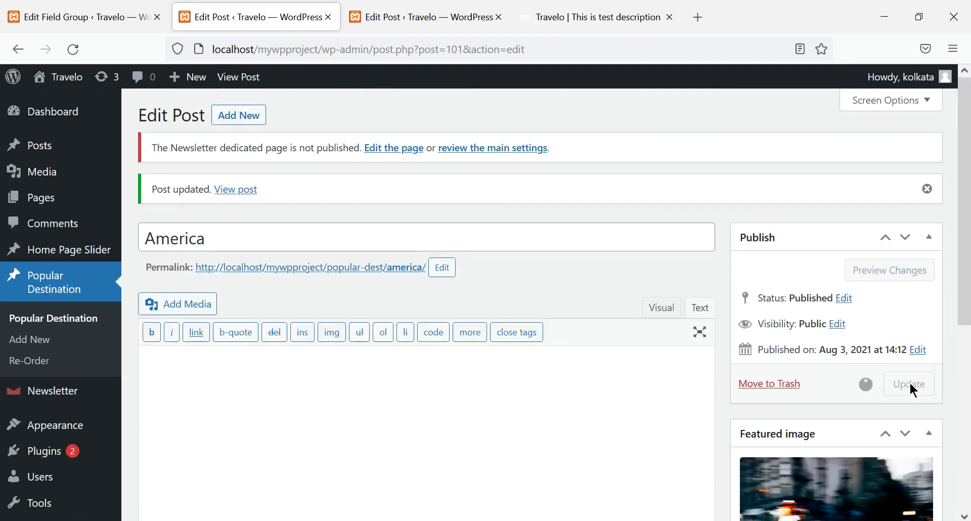
{"action": "left_click", "coordinate": [567, 20]}
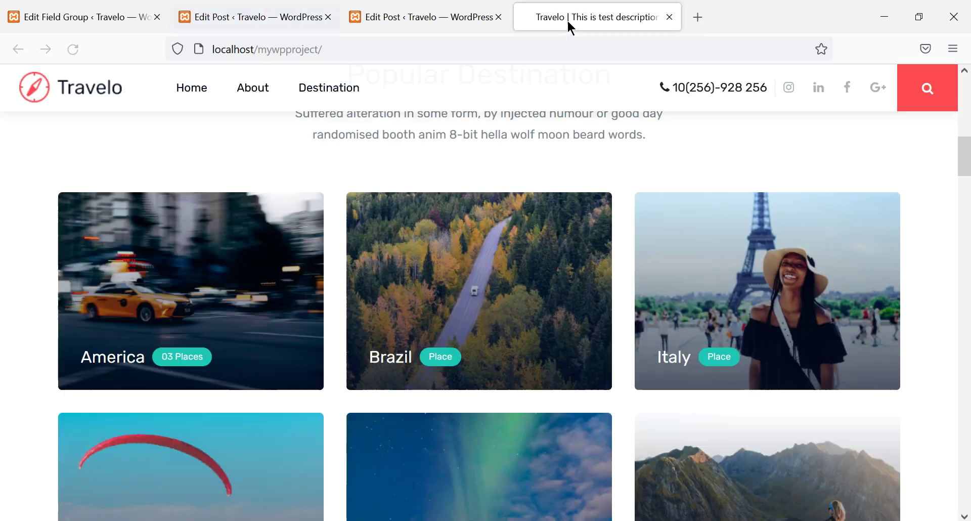
{"action": "left_click", "coordinate": [70, 55]}
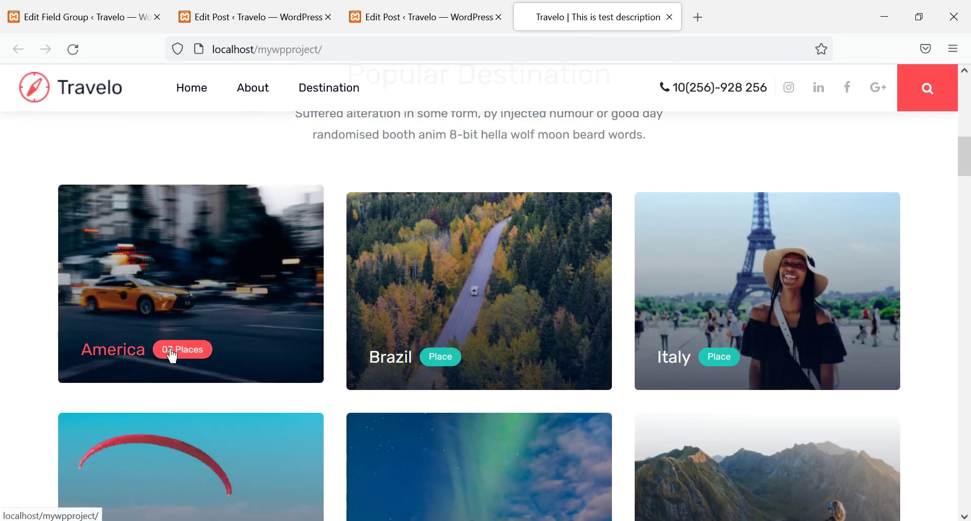
Compare the field name used in get_field() on line 88 of home.php with the Destination Link field's name in the field group
{"action": "key", "text": "alt+Tab"}
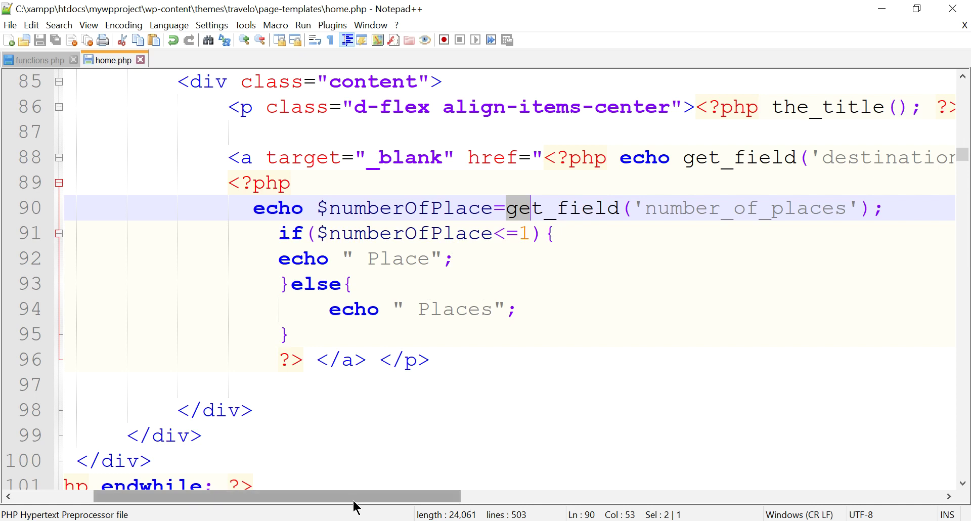
{"action": "left_click_drag", "start_coordinate": [354, 501], "coordinate": [391, 496]}
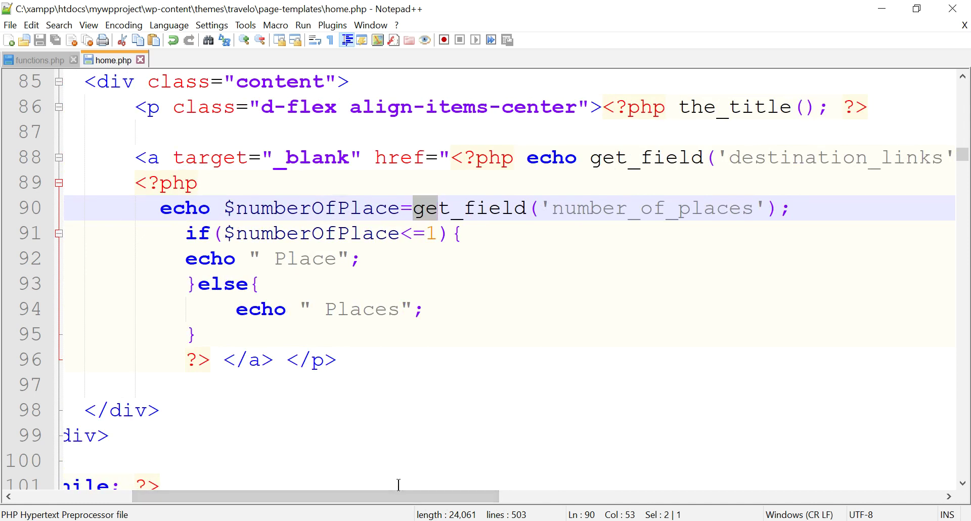
{"action": "key", "text": "ctrl+z"}
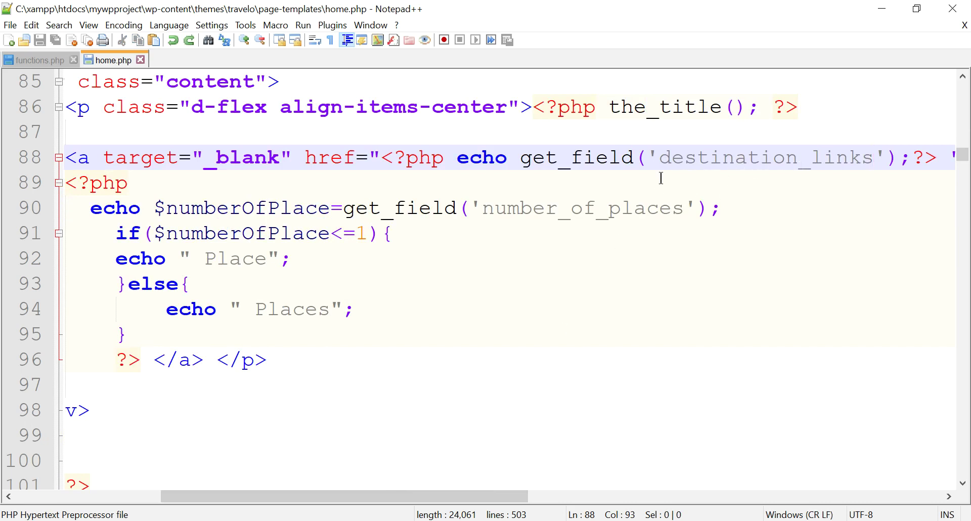
{"action": "left_click_drag", "start_coordinate": [669, 157], "coordinate": [837, 162]}
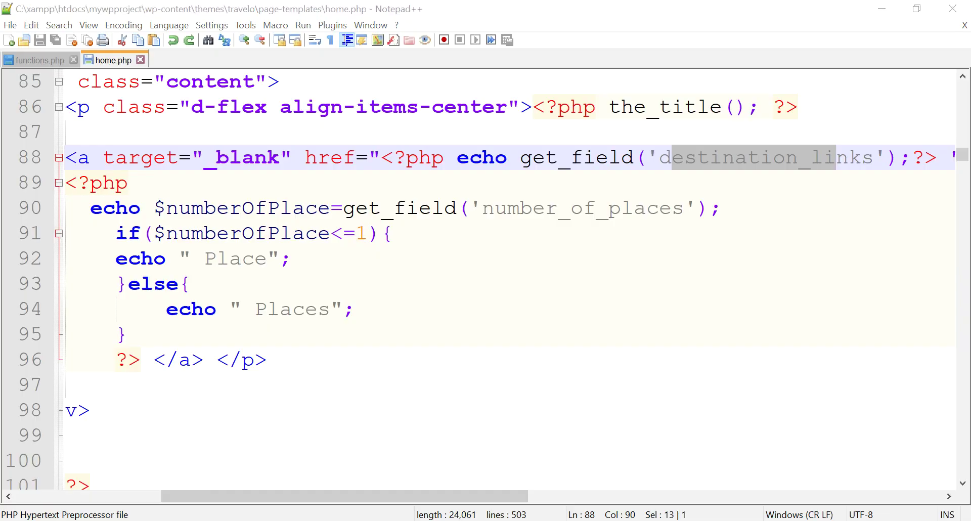
{"action": "key", "text": "alt+Tab"}
{"action": "left_click", "coordinate": [101, 22]}
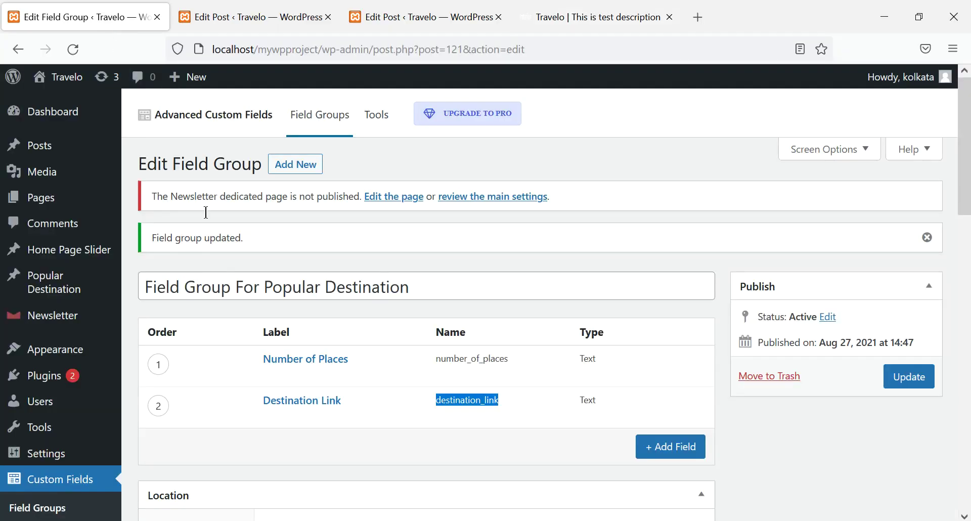
{"action": "mouse_move", "coordinate": [541, 425]}
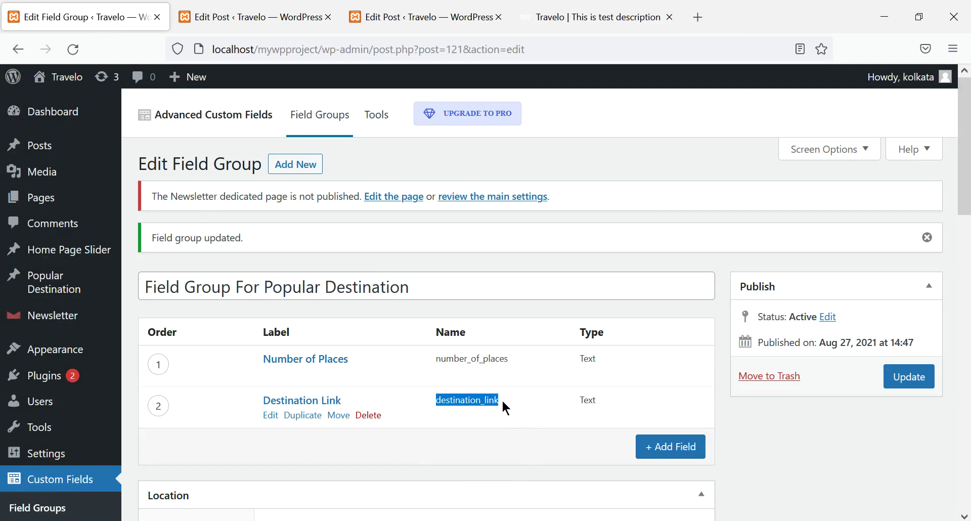
{"action": "key", "text": "alt+Tab"}
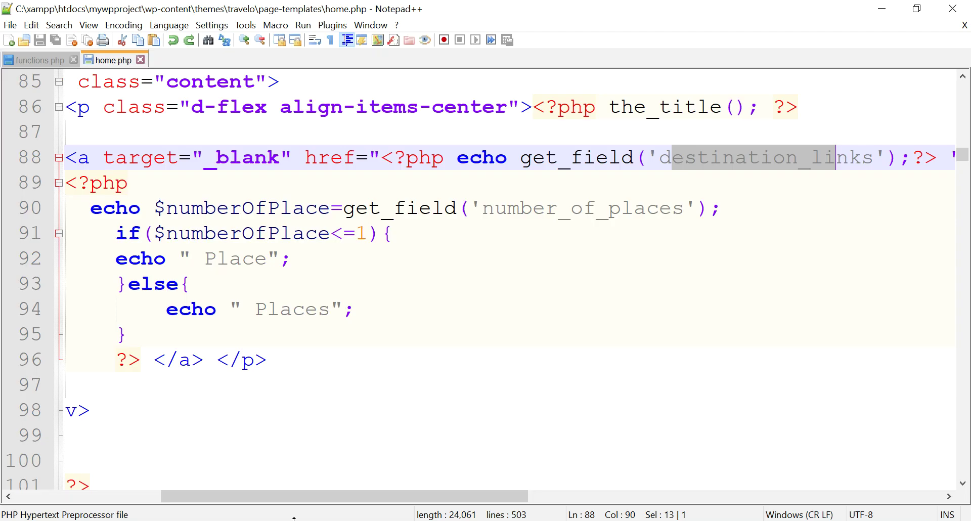
Correct the field name in get_field() on line 88 of home.php to 'destination_link' and save the file
{"action": "left_click", "coordinate": [871, 159]}
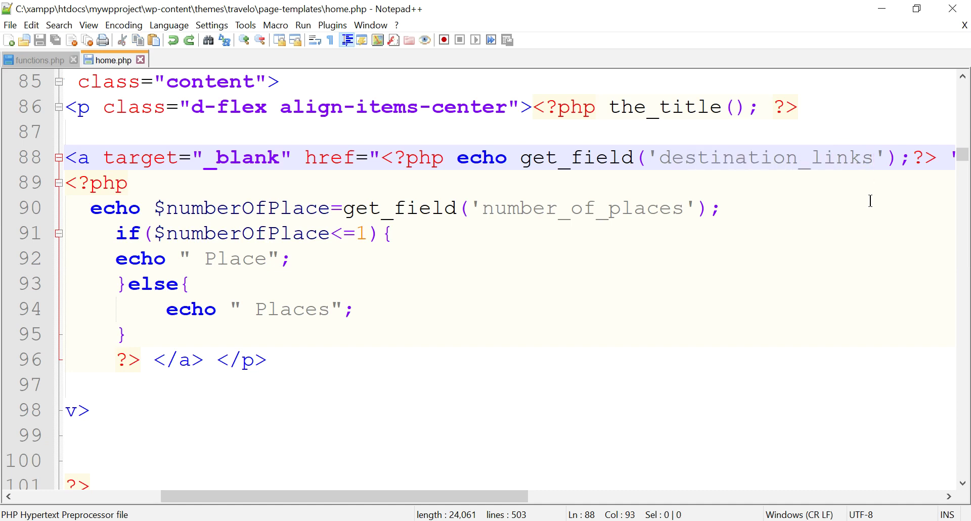
{"action": "key", "text": "BackSpace"}
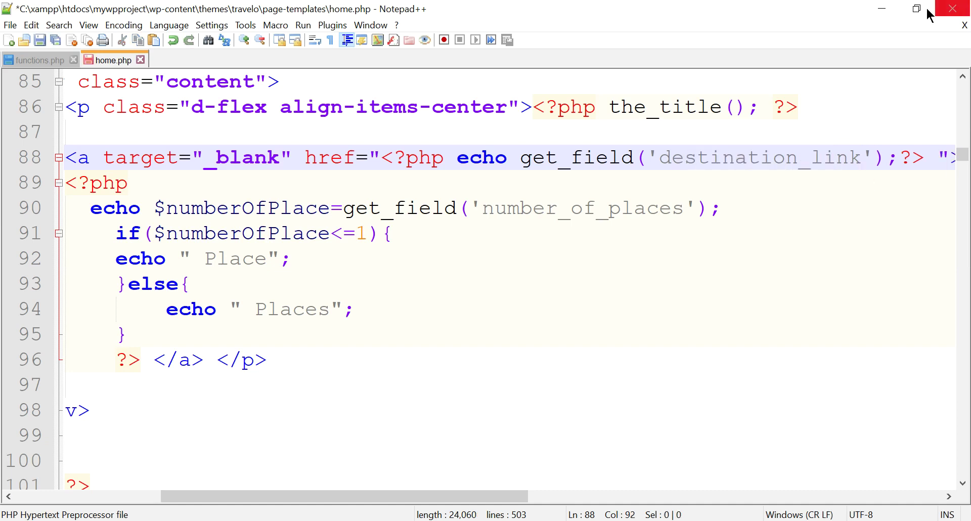
{"action": "left_click_drag", "start_coordinate": [483, 203], "coordinate": [678, 196]}
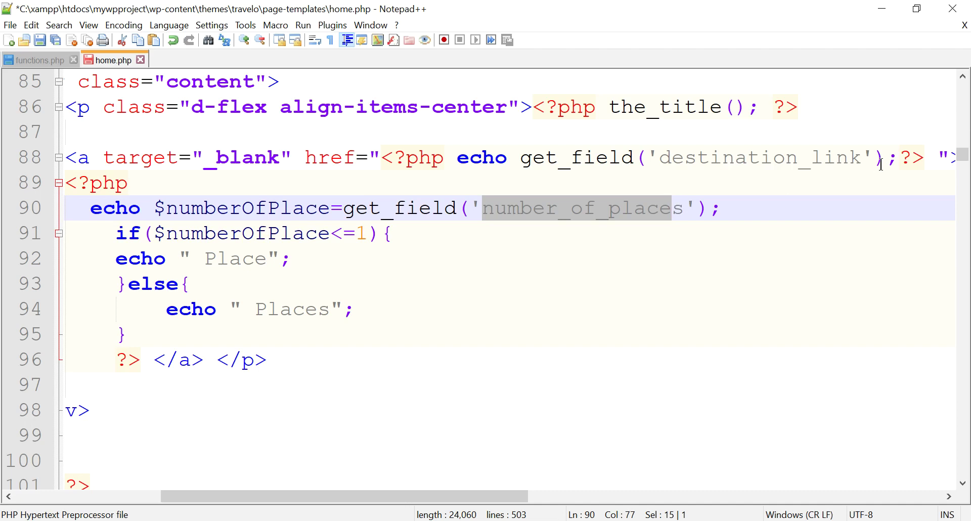
{"action": "left_click", "coordinate": [861, 261]}
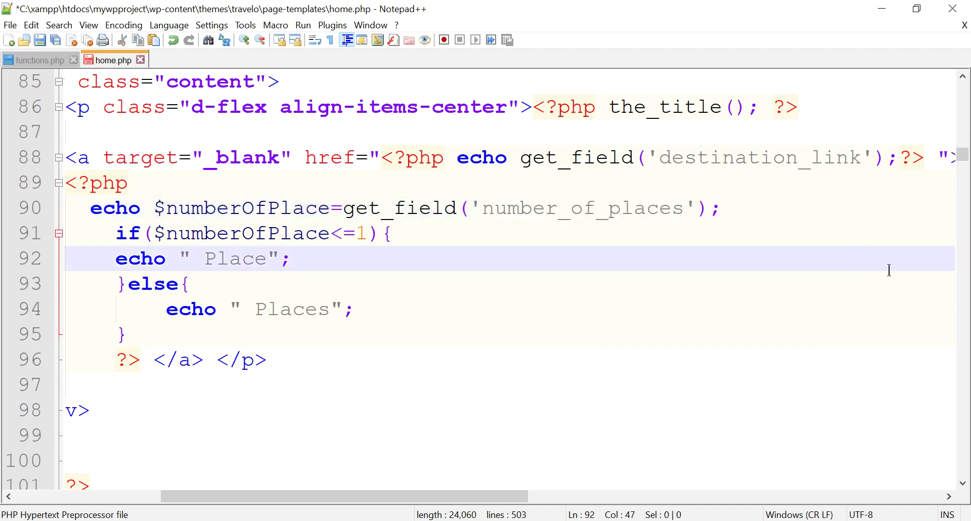
{"action": "key", "text": "ctrl+s"}
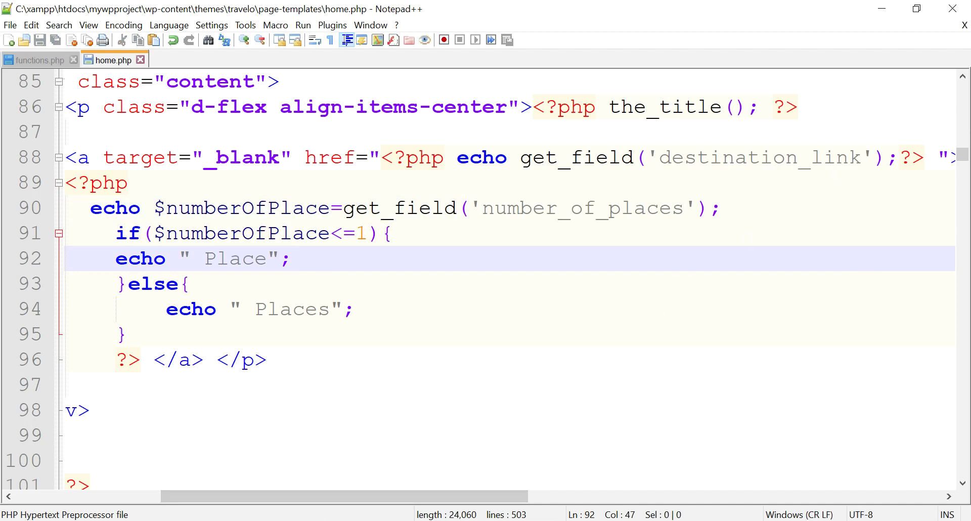
Reload the Travelo home page in the browser, test the America card's link, and close the page it opens
{"action": "key", "text": "alt+Tab"}
{"action": "left_click", "coordinate": [596, 16]}
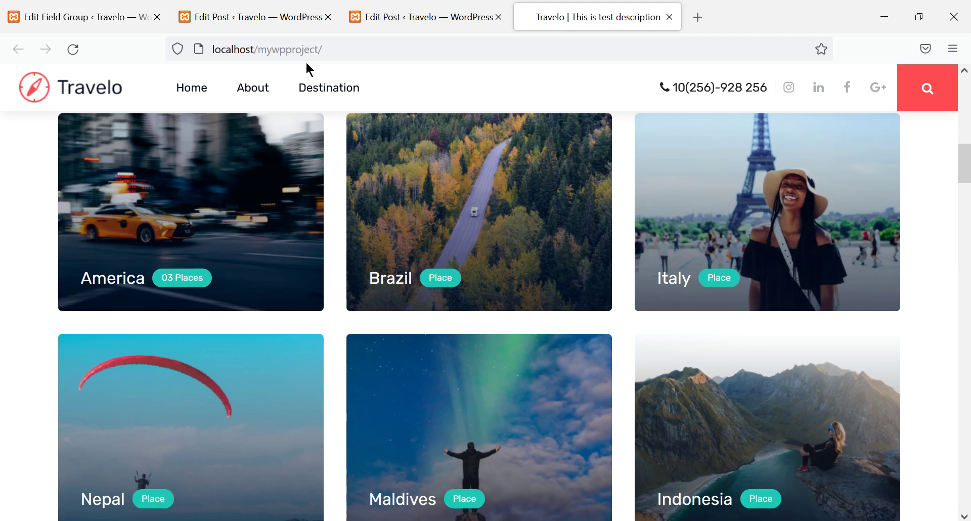
{"action": "left_click", "coordinate": [76, 46]}
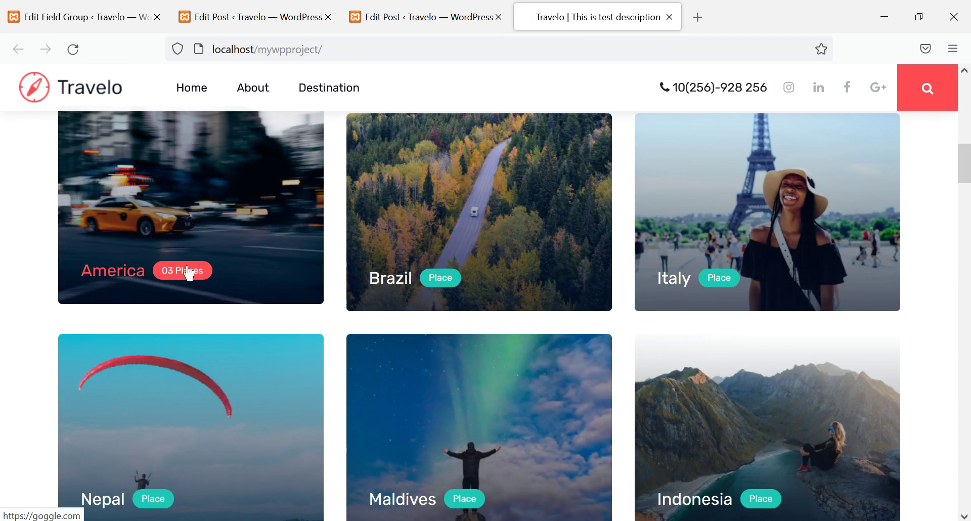
{"action": "left_click", "coordinate": [189, 273]}
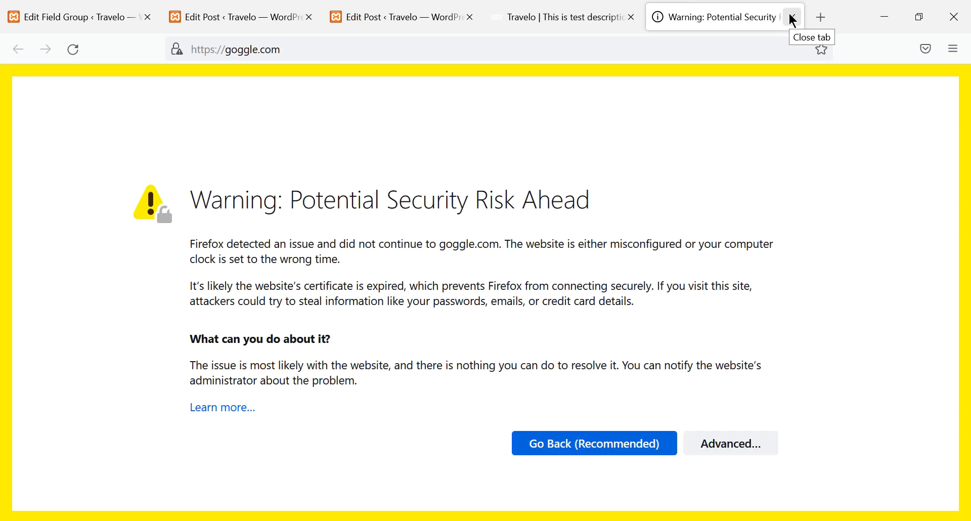
{"action": "left_click", "coordinate": [793, 19]}
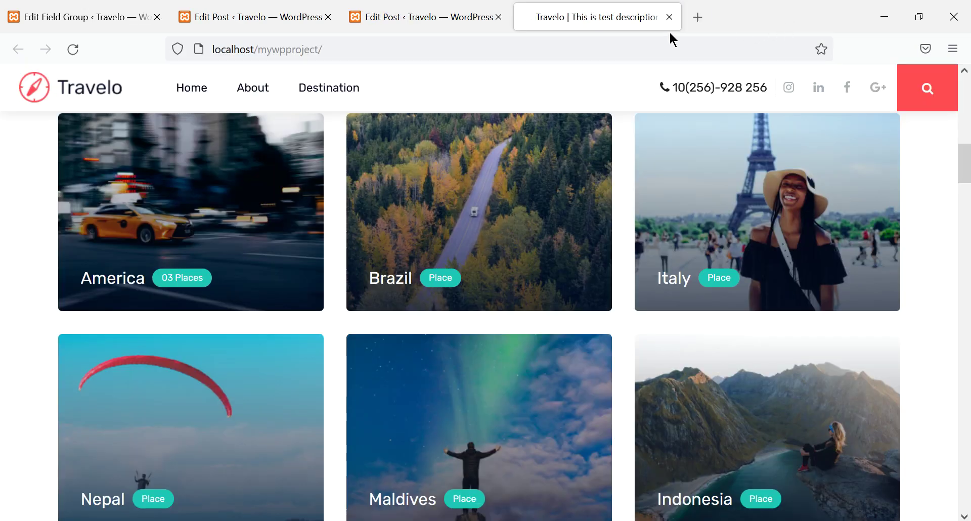
{"action": "left_click", "coordinate": [423, 25]}
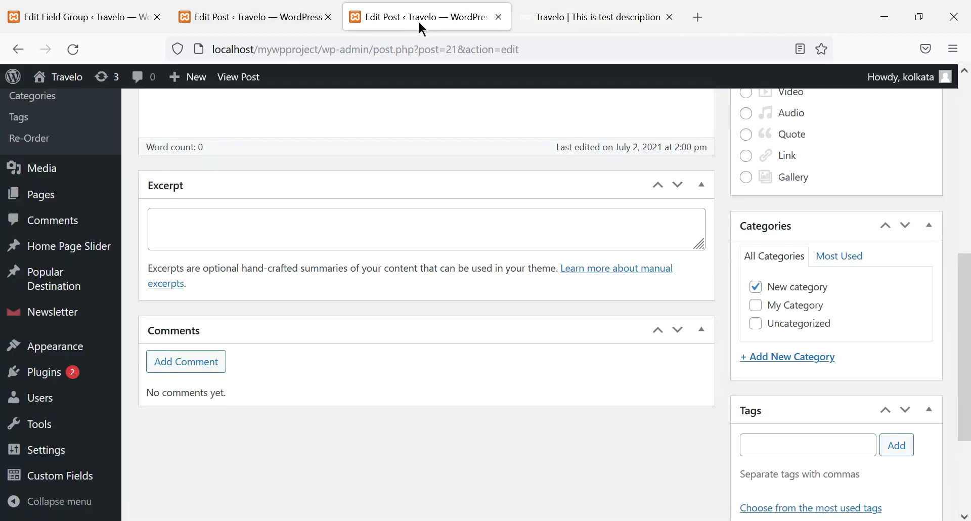
{"action": "left_click", "coordinate": [245, 19]}
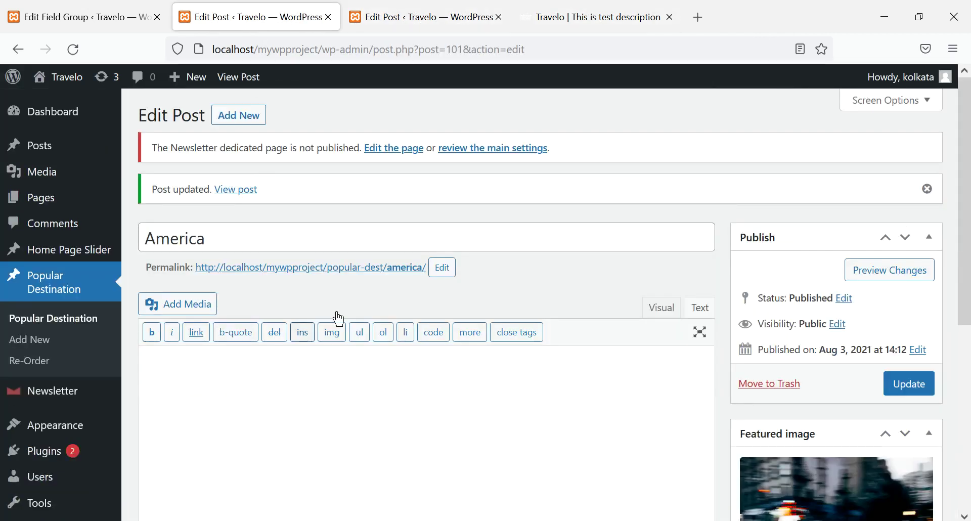
{"action": "scroll", "coordinate": [350, 309], "scroll_direction": "down", "scroll_amount": 6}
{"action": "left_click", "coordinate": [181, 435]}
{"action": "type", "text": "/"}
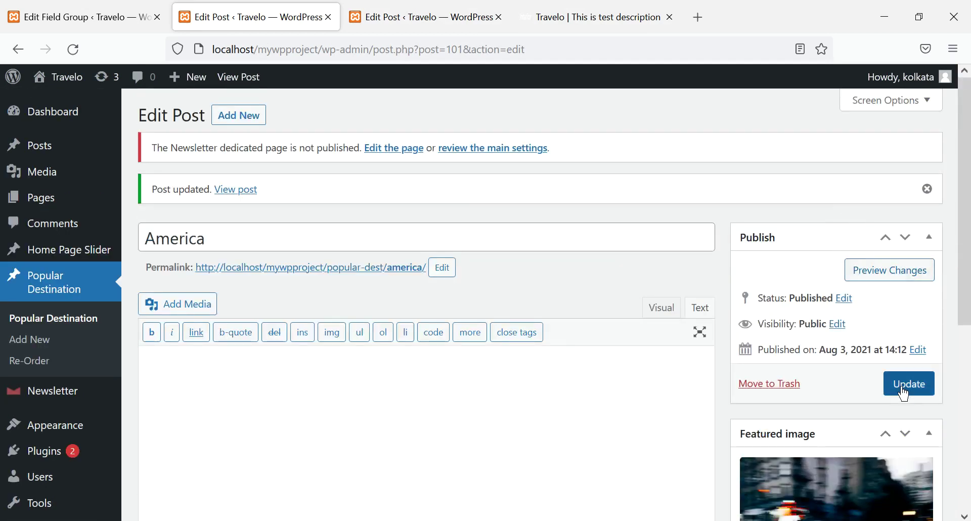
{"action": "left_click", "coordinate": [905, 383]}
Reload the home page and open the America card's link to check its new destination
{"action": "left_click", "coordinate": [619, 19]}
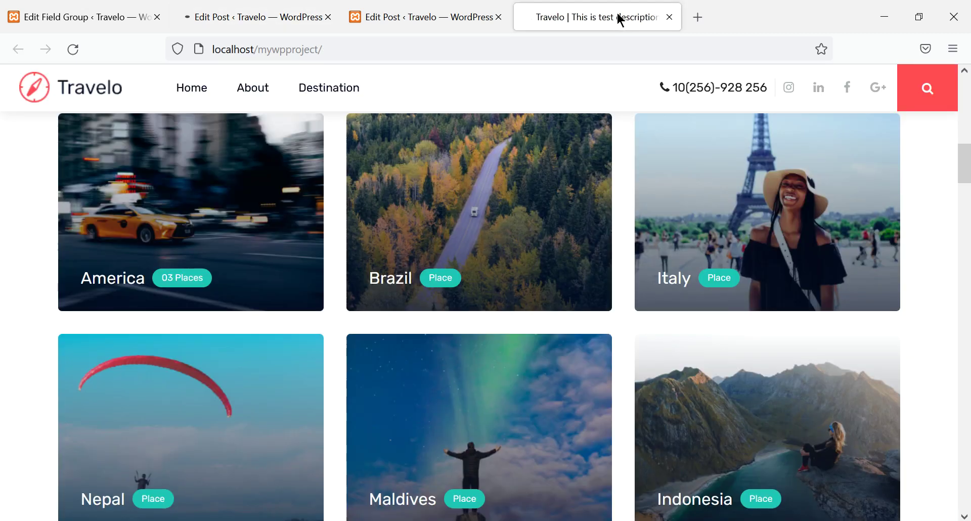
{"action": "left_click", "coordinate": [346, 55]}
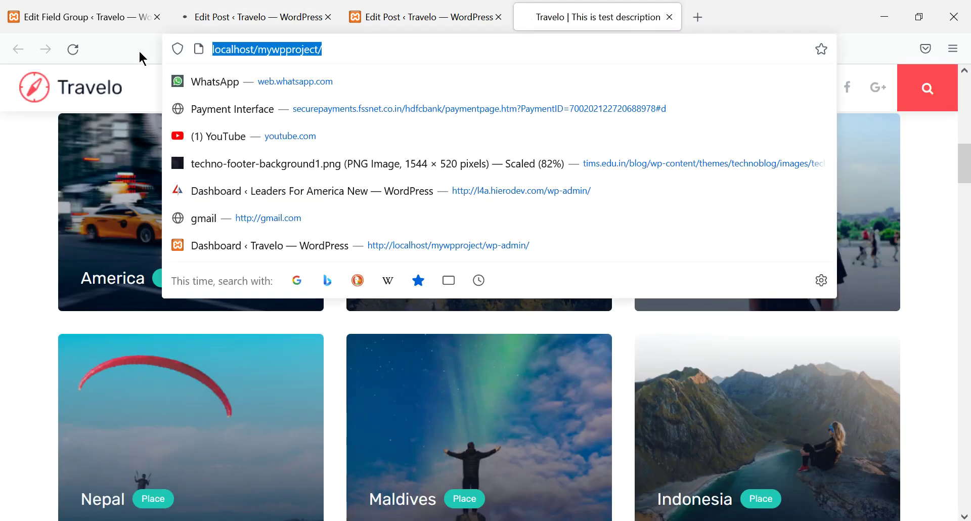
{"action": "left_click", "coordinate": [78, 46]}
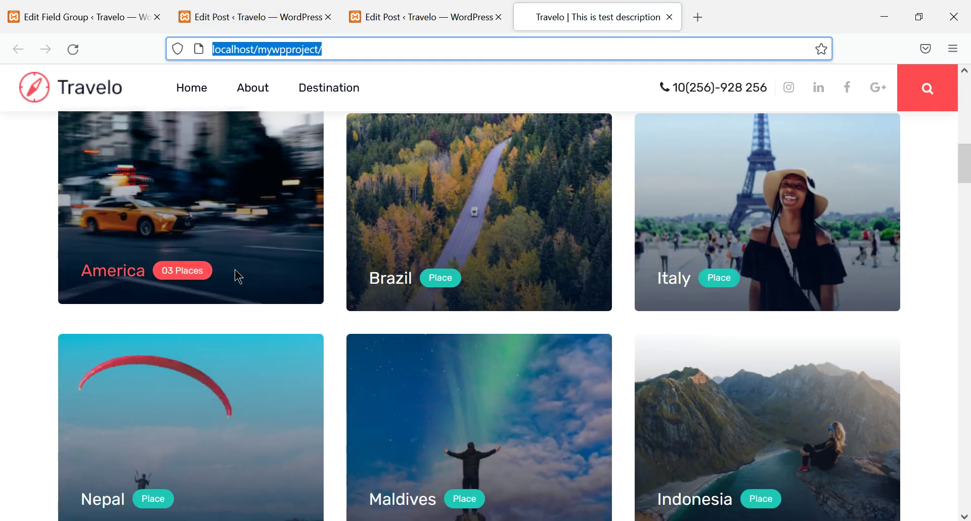
{"action": "left_click", "coordinate": [182, 274]}
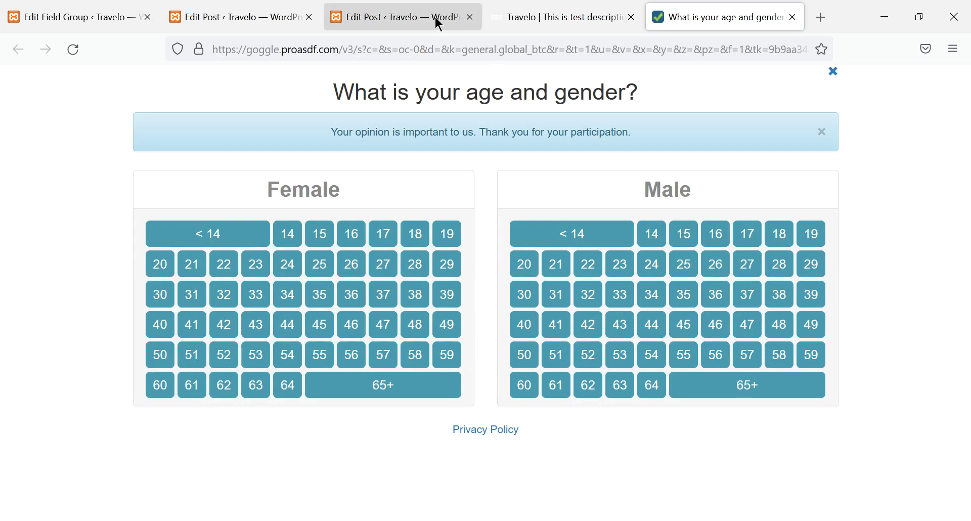
{"action": "left_click", "coordinate": [252, 23]}
{"action": "scroll", "coordinate": [462, 181], "scroll_direction": "down", "scroll_amount": 5}
{"action": "scroll", "coordinate": [462, 181], "scroll_direction": "down", "scroll_amount": 2}
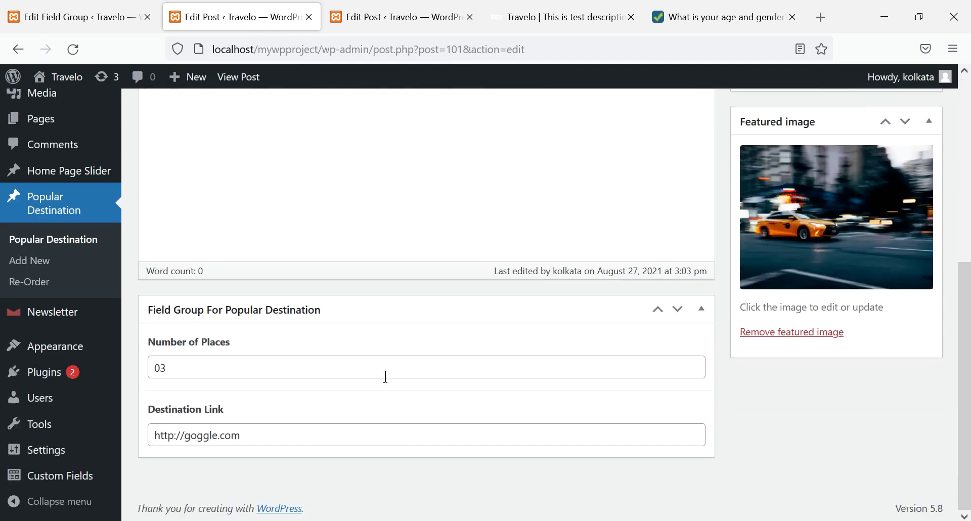
{"action": "left_click", "coordinate": [204, 437]}
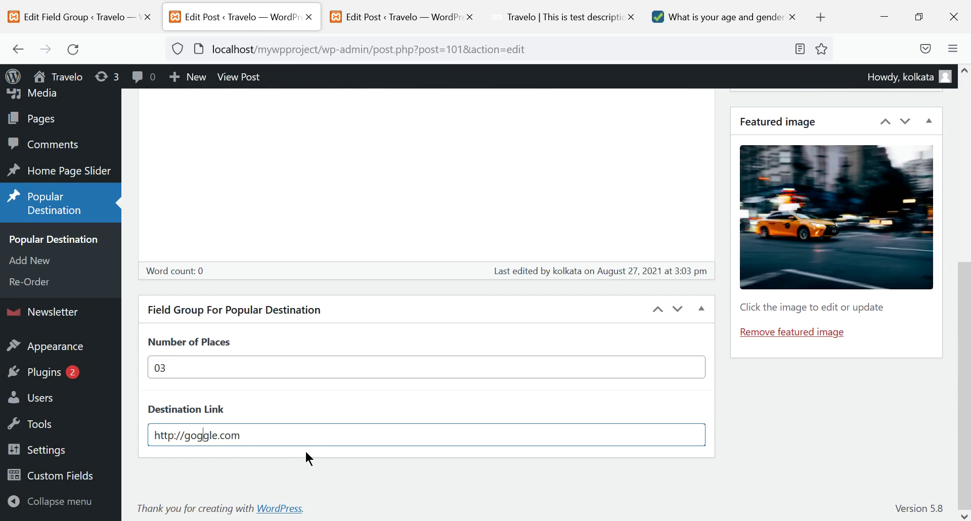
{"action": "key", "text": "BackSpace"}
{"action": "type", "text": "os"}
{"action": "scroll", "coordinate": [730, 489], "scroll_direction": "up", "scroll_amount": 5}
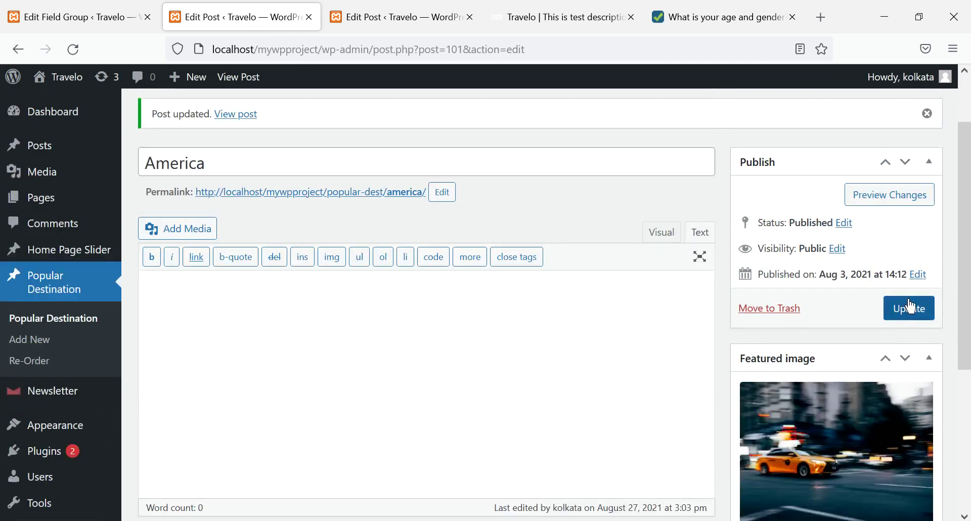
{"action": "left_click", "coordinate": [908, 308]}
Close the previously opened link page, reload the home page, and test the America card's corrected link
{"action": "left_click", "coordinate": [752, 13]}
{"action": "left_click", "coordinate": [792, 17]}
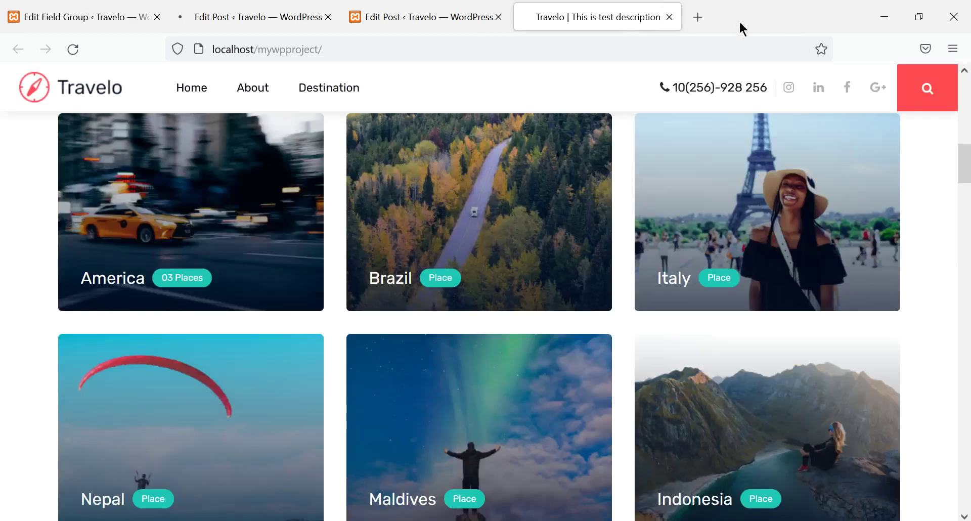
{"action": "left_click", "coordinate": [76, 49]}
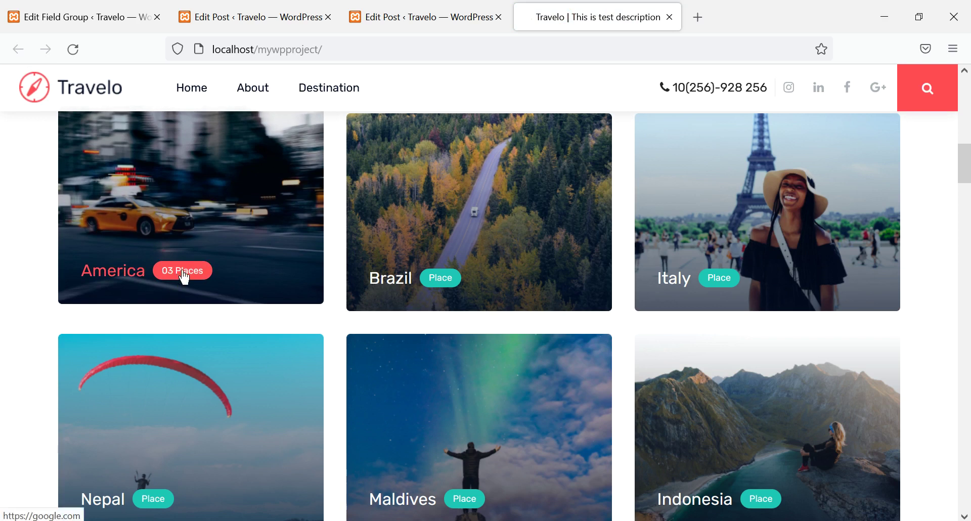
{"action": "left_click", "coordinate": [182, 270]}
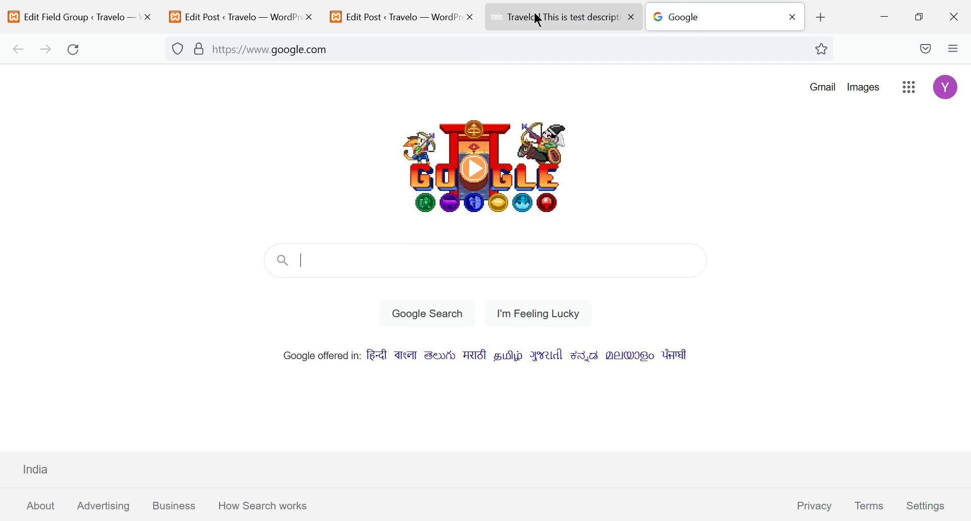
Edit the protocol part of the America post's Destination Link, update the post, and reload the home page
{"action": "left_click", "coordinate": [432, 22]}
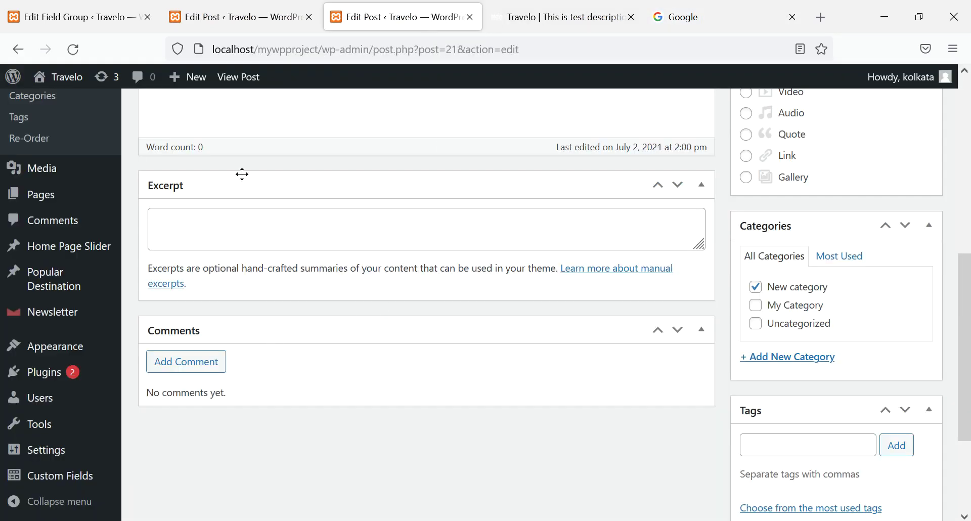
{"action": "left_click", "coordinate": [258, 19]}
{"action": "scroll", "coordinate": [308, 329], "scroll_direction": "down", "scroll_amount": 5}
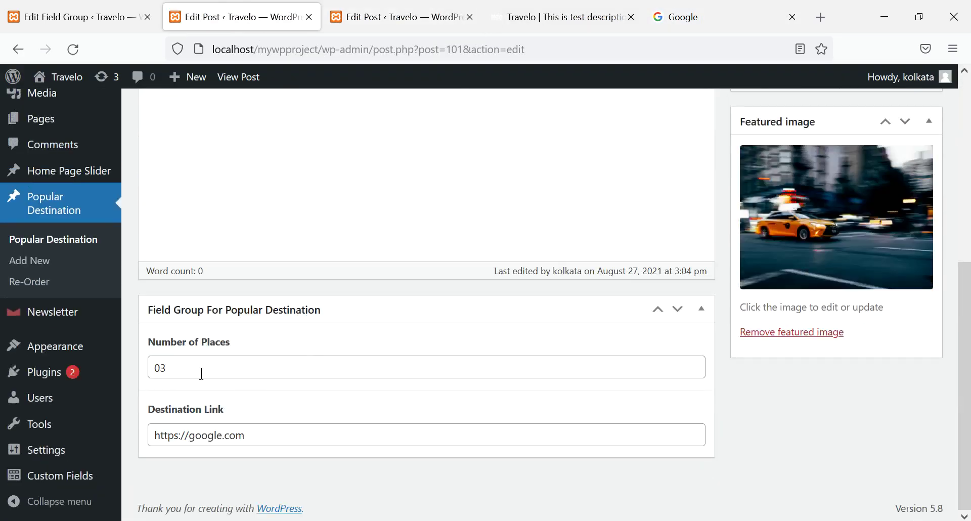
{"action": "left_click", "coordinate": [188, 436]}
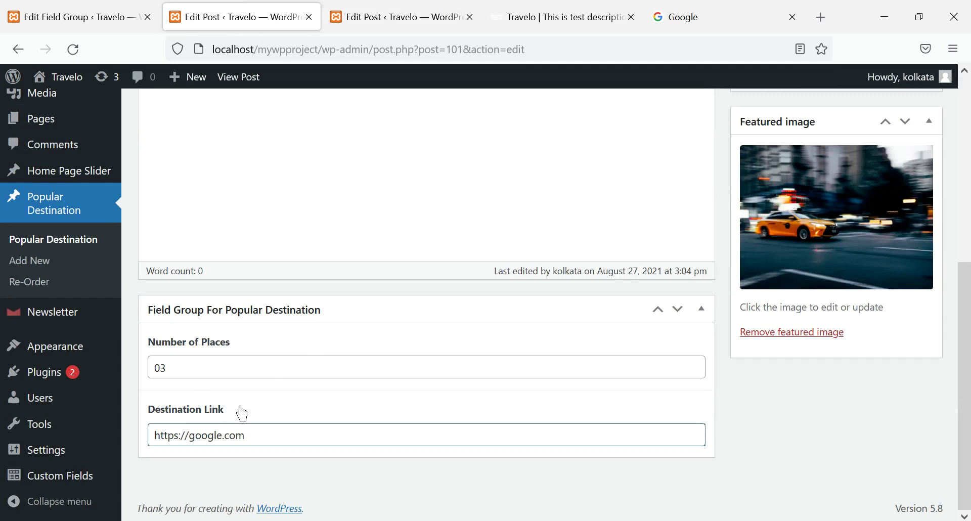
{"action": "key", "text": "BackSpace"}
{"action": "scroll", "coordinate": [887, 431], "scroll_direction": "up", "scroll_amount": 3}
{"action": "left_click", "coordinate": [902, 232]}
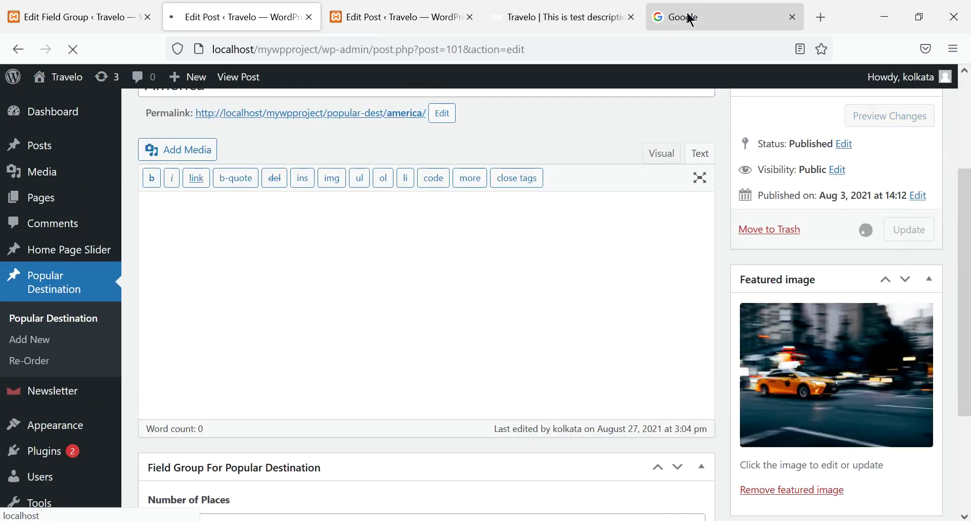
{"action": "left_click", "coordinate": [608, 18]}
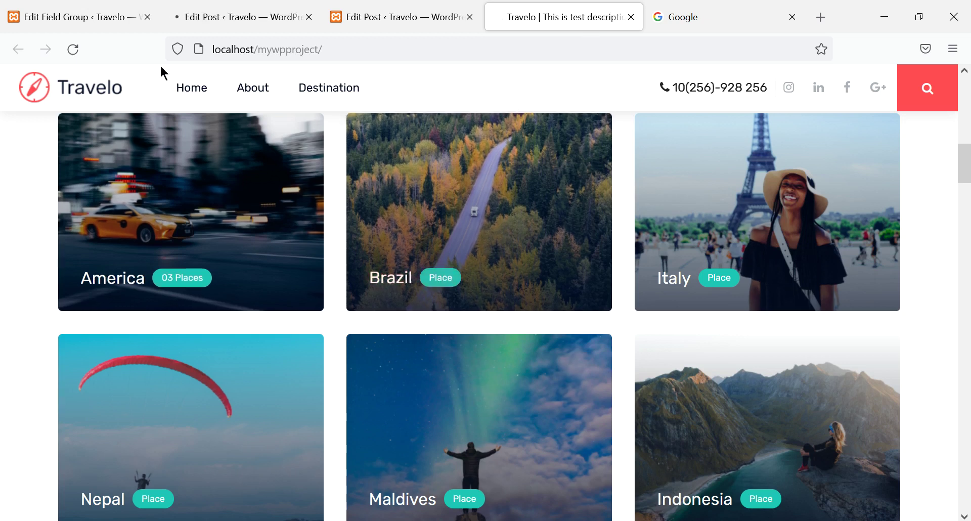
{"action": "left_click", "coordinate": [74, 49]}
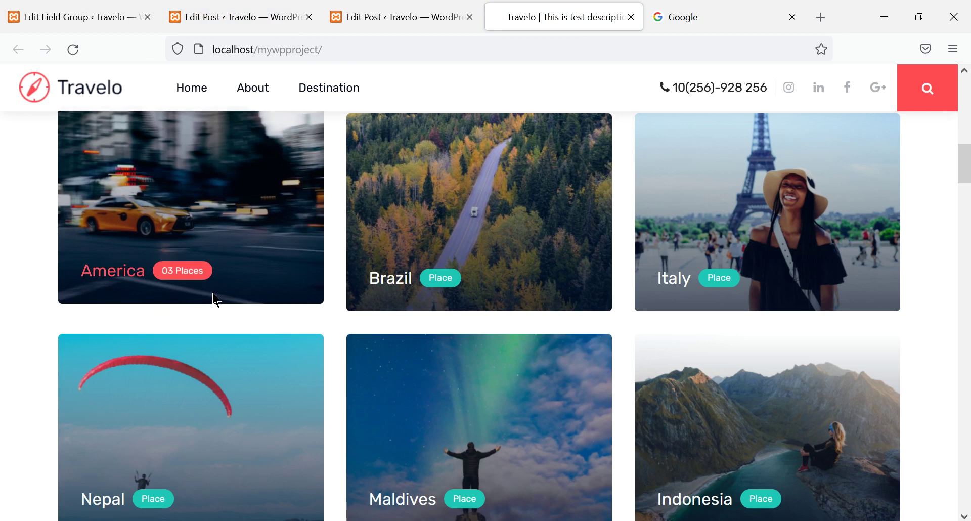
Test the America card's link on the home page and close the opened link pages
{"action": "left_click", "coordinate": [194, 272]}
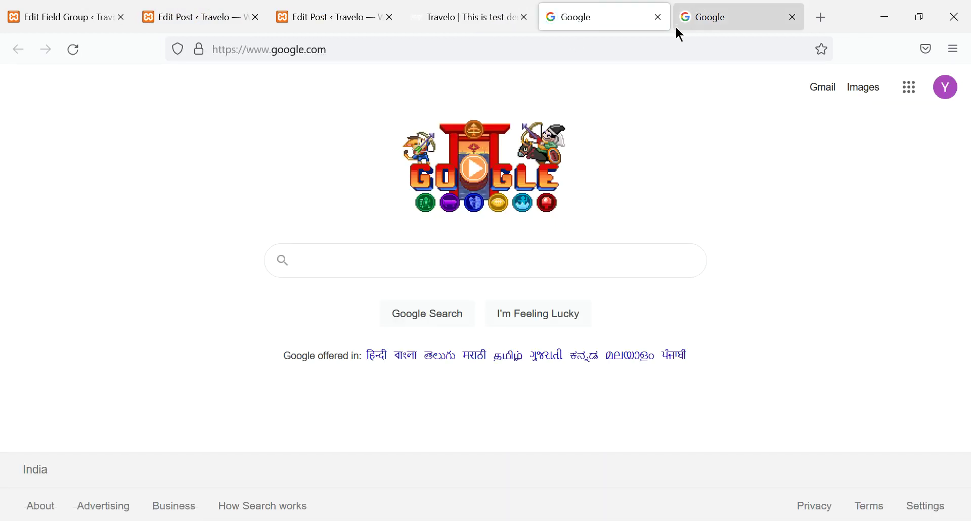
{"action": "left_click", "coordinate": [658, 18]}
{"action": "left_click", "coordinate": [658, 24]}
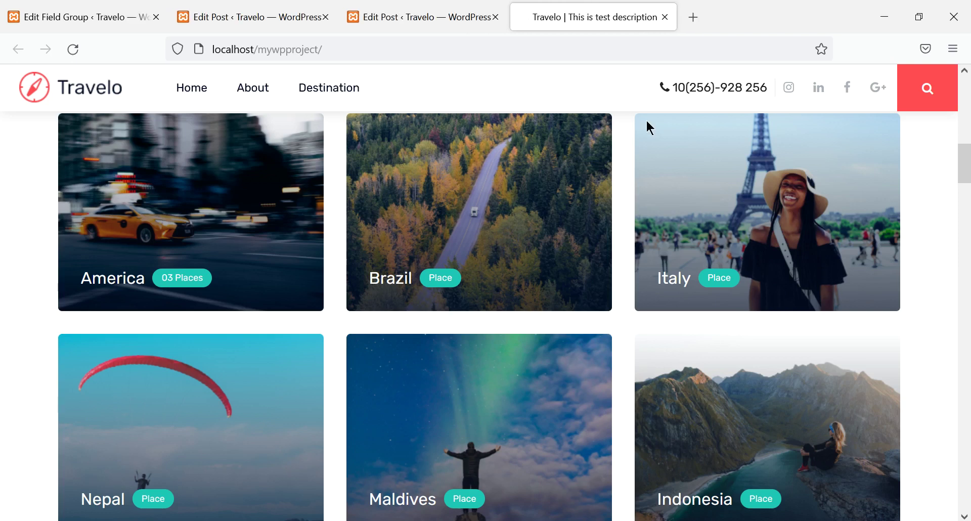
Check the America post's custom fields, then change the Number of Places field's type to Number and update the field group
{"action": "left_click", "coordinate": [450, 18]}
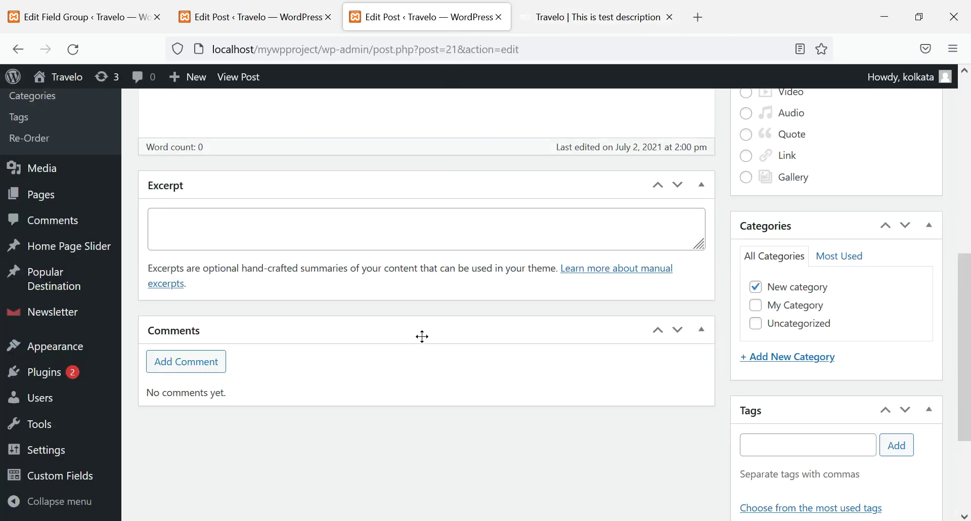
{"action": "left_click", "coordinate": [267, 19]}
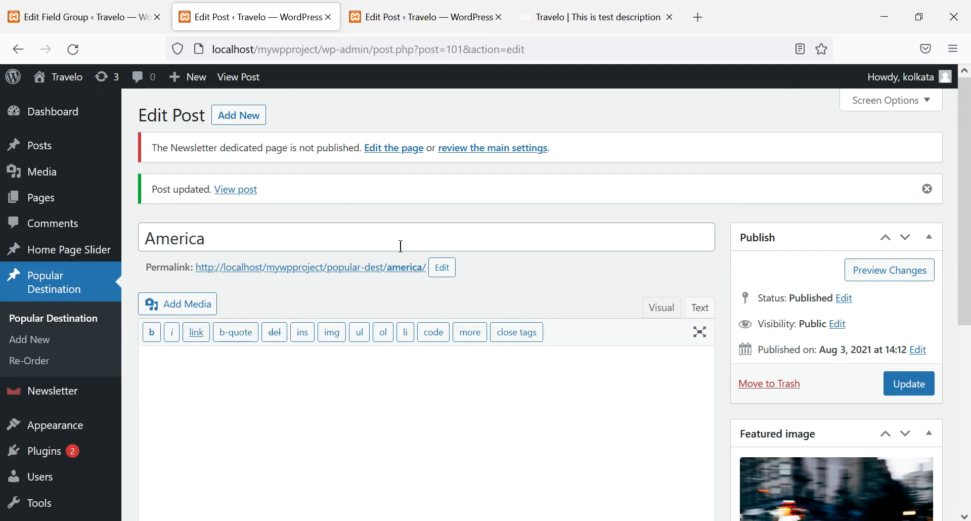
{"action": "scroll", "coordinate": [402, 246], "scroll_direction": "down", "scroll_amount": 6}
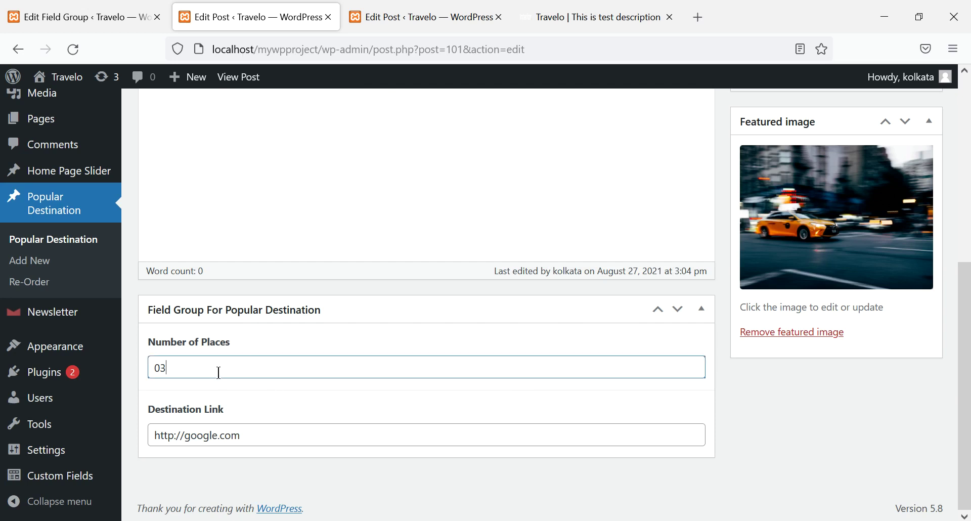
{"action": "left_click", "coordinate": [99, 24]}
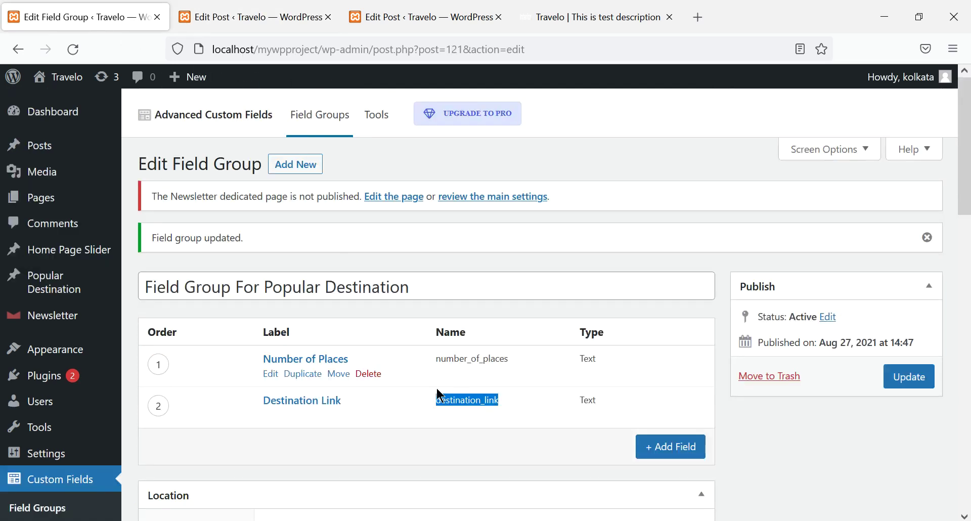
{"action": "left_click", "coordinate": [331, 362]}
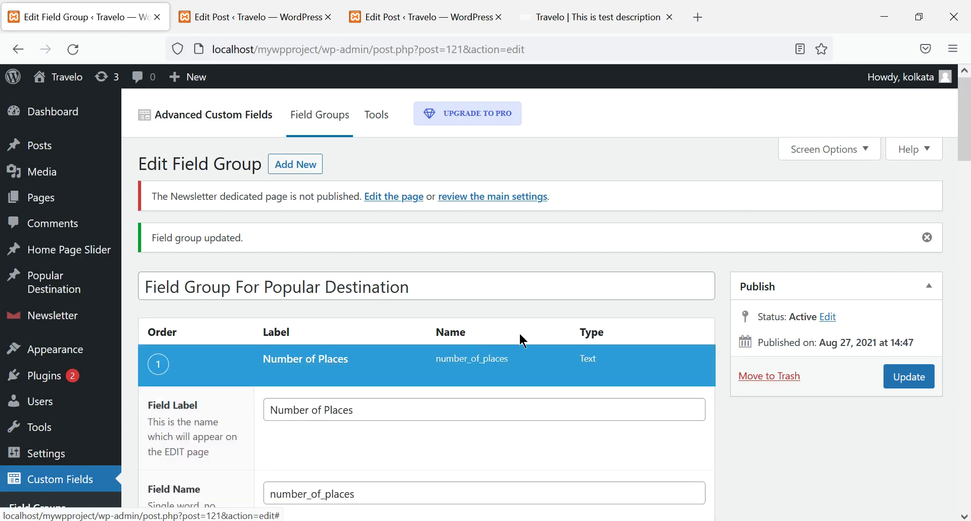
{"action": "scroll", "coordinate": [587, 321], "scroll_direction": "down", "scroll_amount": 3}
{"action": "left_click", "coordinate": [388, 426]}
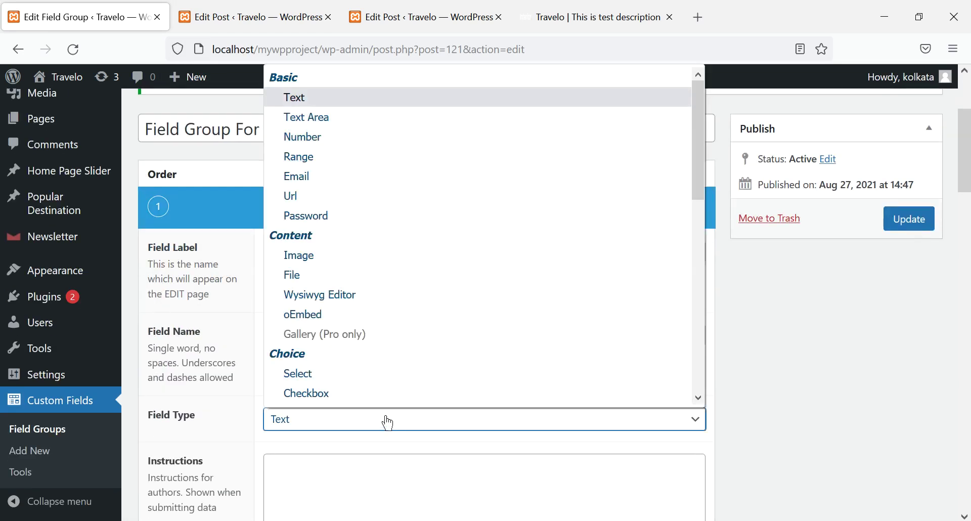
{"action": "left_click", "coordinate": [321, 135]}
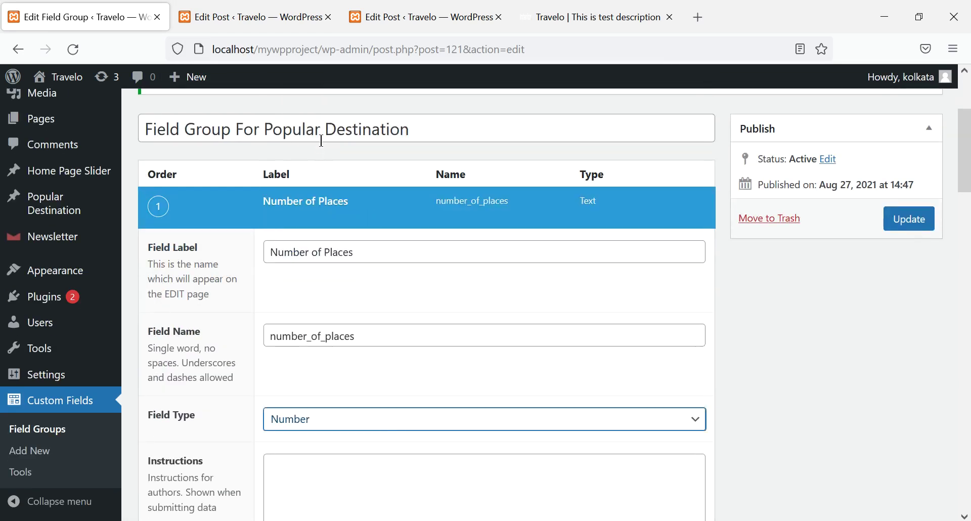
{"action": "left_click", "coordinate": [907, 219]}
Reload the America post and try out its Number of Places field, changing the value to 2 without saving
{"action": "left_click", "coordinate": [292, 21]}
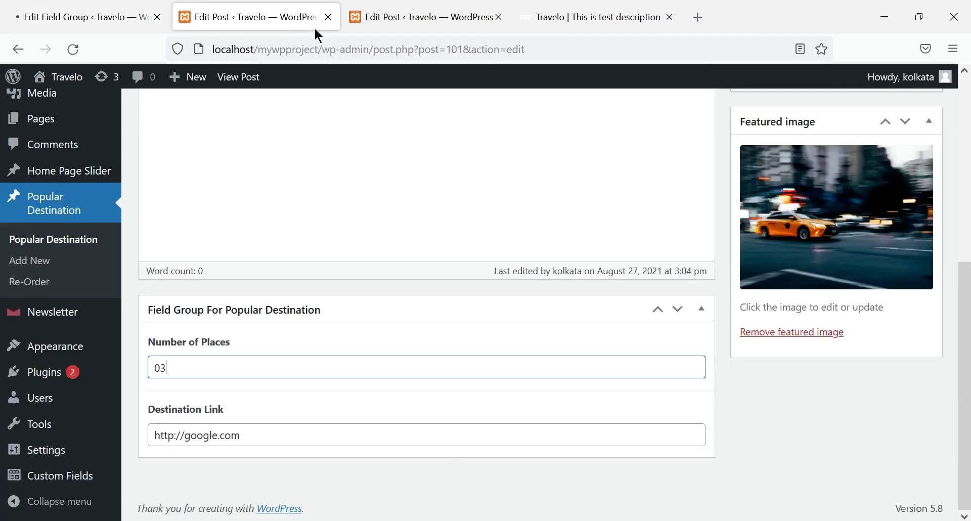
{"action": "left_click", "coordinate": [75, 48]}
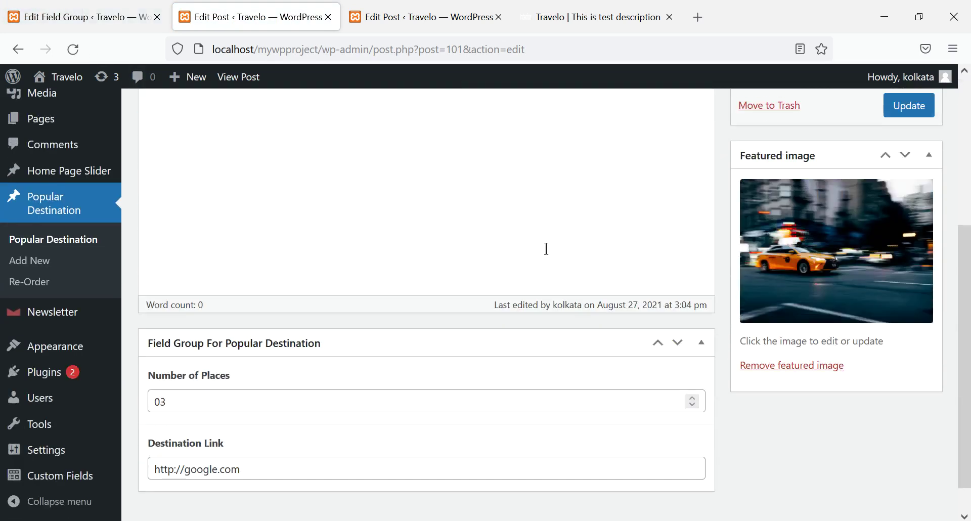
{"action": "scroll", "coordinate": [546, 248], "scroll_direction": "down", "scroll_amount": 1}
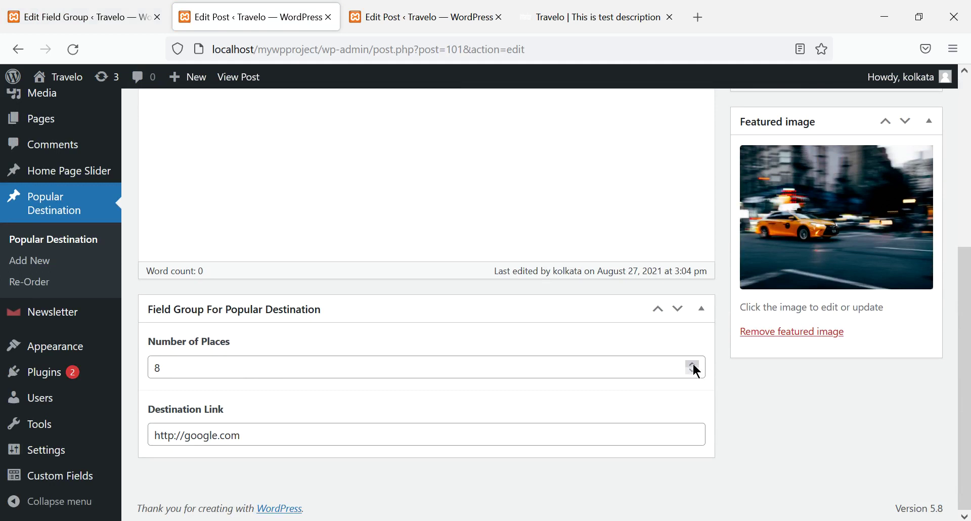
{"action": "left_click", "coordinate": [274, 360]}
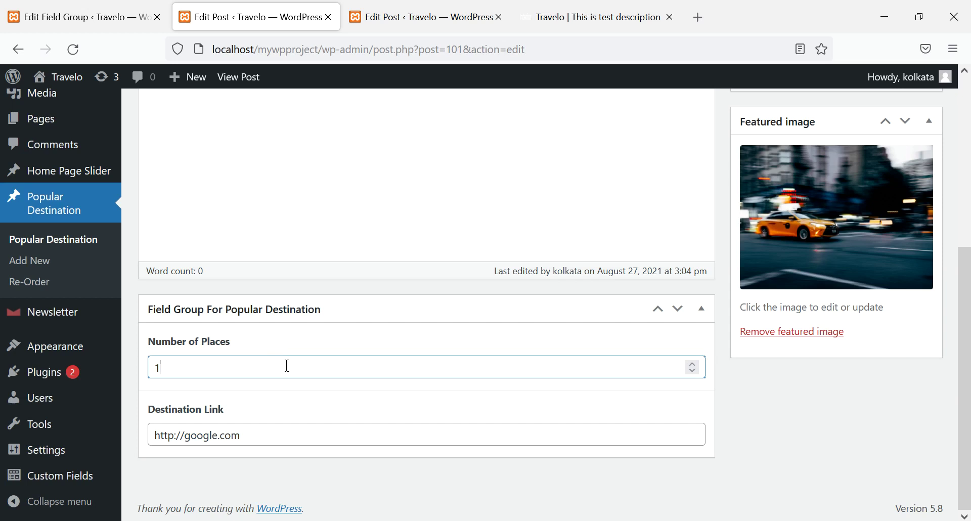
{"action": "left_click", "coordinate": [692, 365]}
{"action": "left_click", "coordinate": [692, 365]}
Set the Number of Places field's default value to 0 and update the Popular Destination field group
{"action": "left_click", "coordinate": [112, 17]}
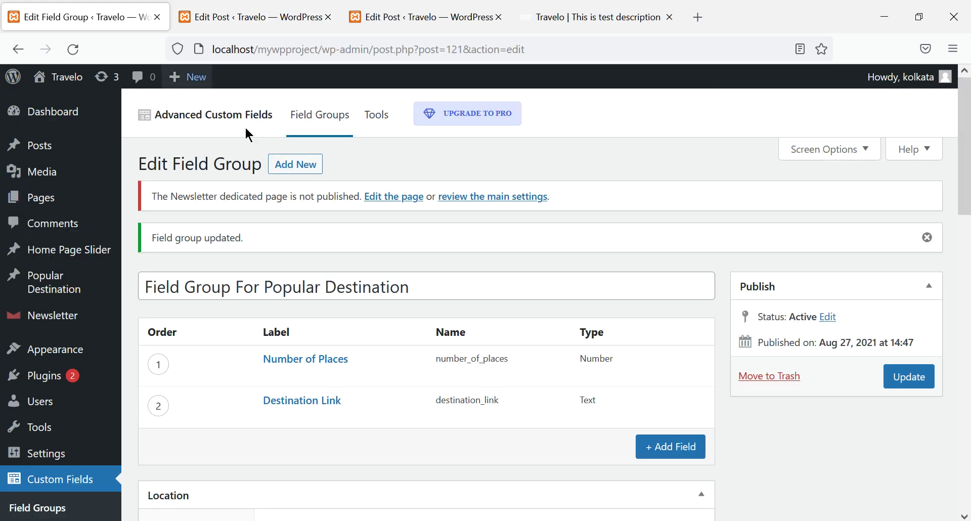
{"action": "left_click", "coordinate": [311, 360]}
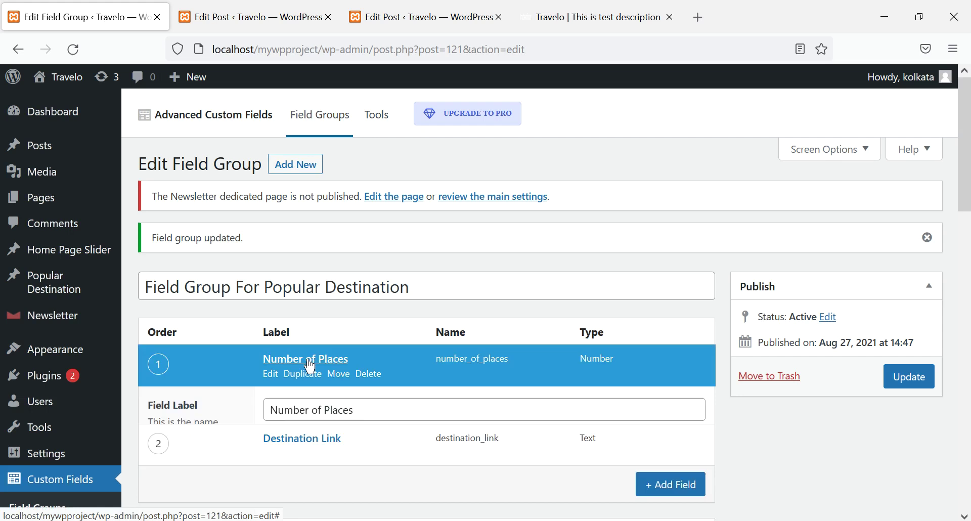
{"action": "scroll", "coordinate": [485, 271], "scroll_direction": "down", "scroll_amount": 5}
{"action": "scroll", "coordinate": [506, 272], "scroll_direction": "down", "scroll_amount": 2}
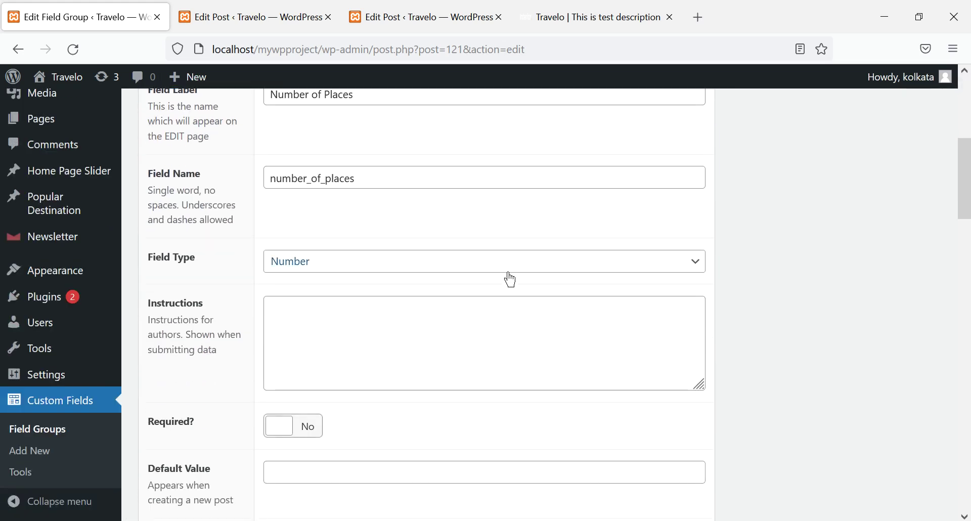
{"action": "scroll", "coordinate": [510, 280], "scroll_direction": "down", "scroll_amount": 2}
{"action": "left_click", "coordinate": [342, 396]}
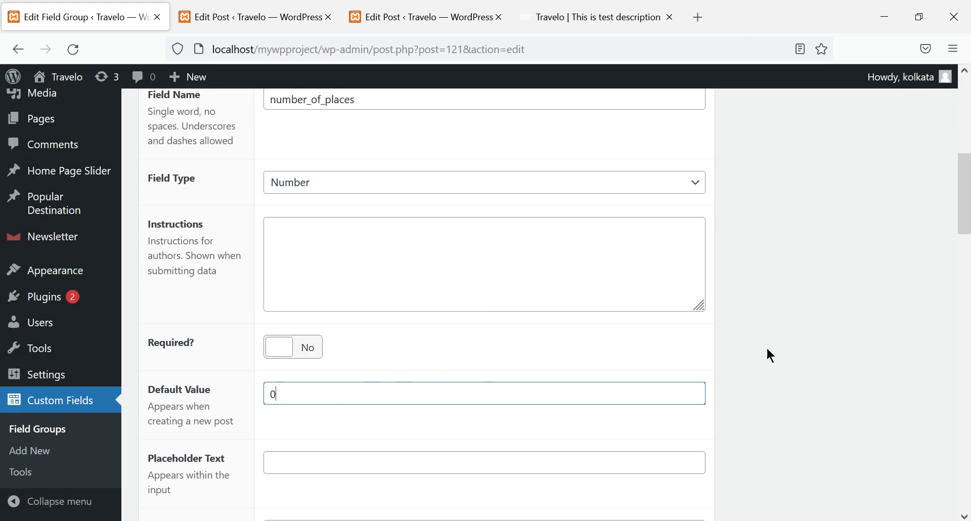
{"action": "scroll", "coordinate": [809, 341], "scroll_direction": "down", "scroll_amount": 4}
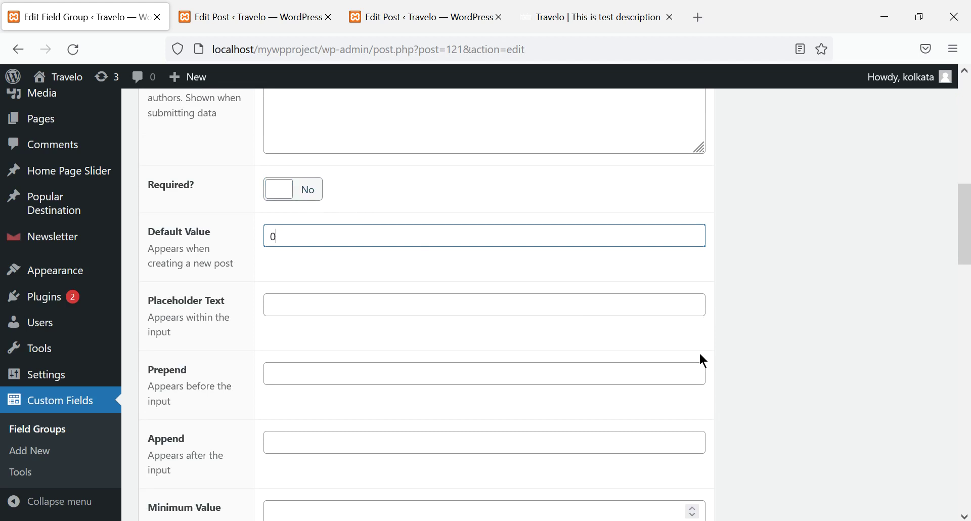
{"action": "scroll", "coordinate": [824, 392], "scroll_direction": "up", "scroll_amount": 12}
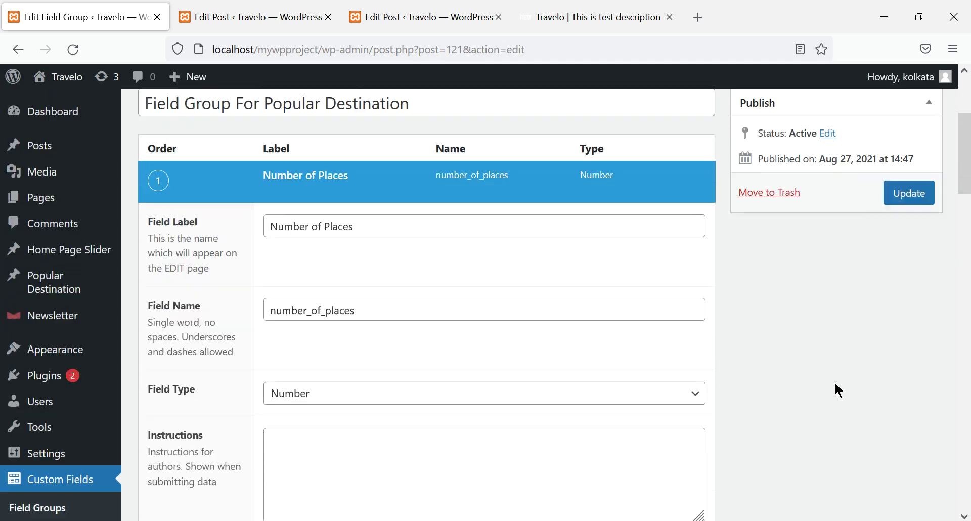
{"action": "left_click", "coordinate": [899, 303]}
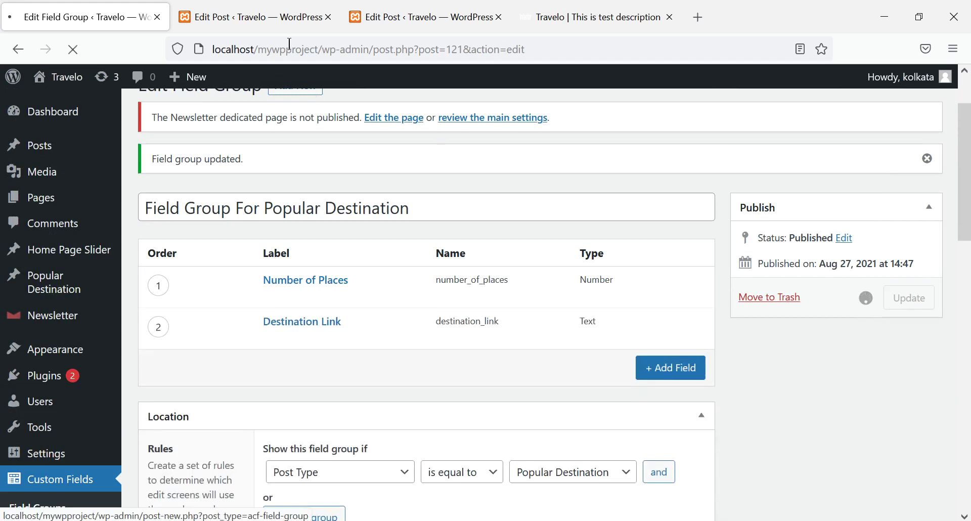
Reload the America post, agreeing to leave the page with unsaved edits, and check its Number of Places field
{"action": "left_click", "coordinate": [277, 17]}
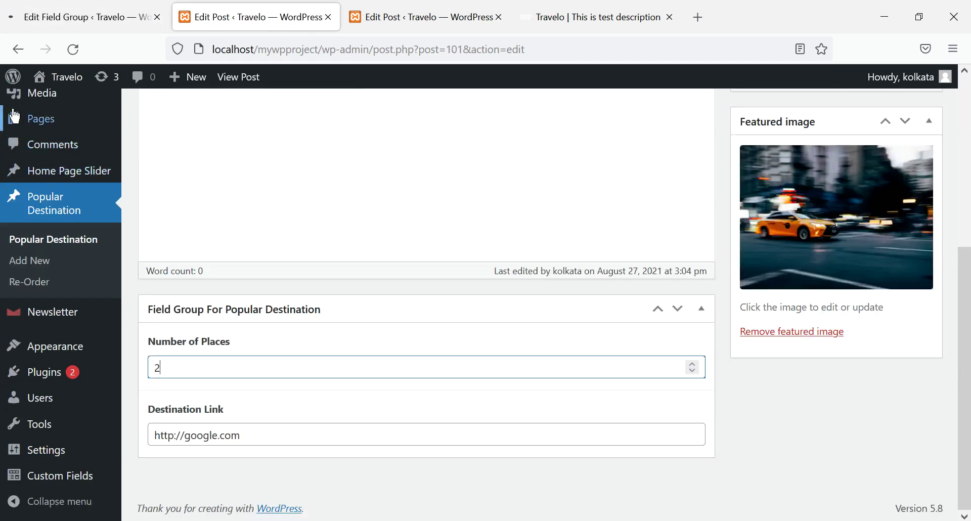
{"action": "left_click", "coordinate": [73, 49]}
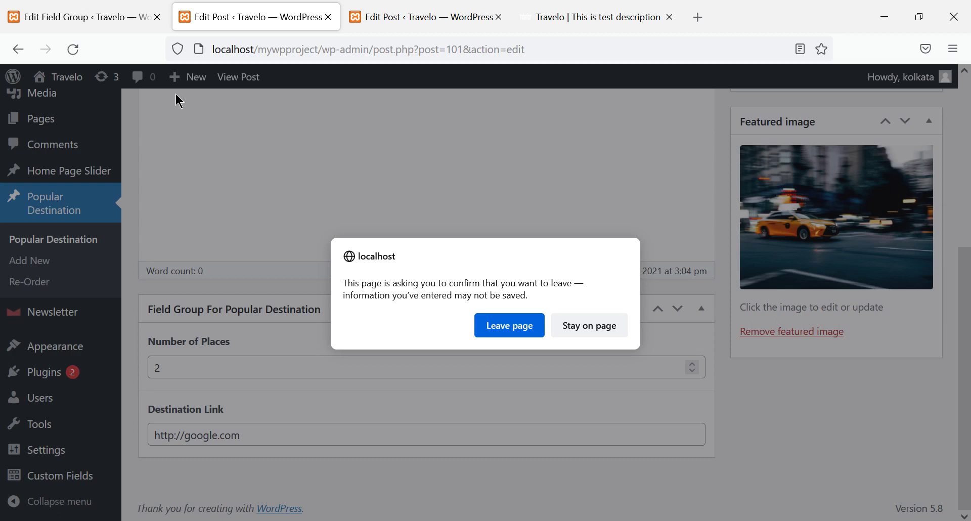
{"action": "left_click", "coordinate": [507, 325]}
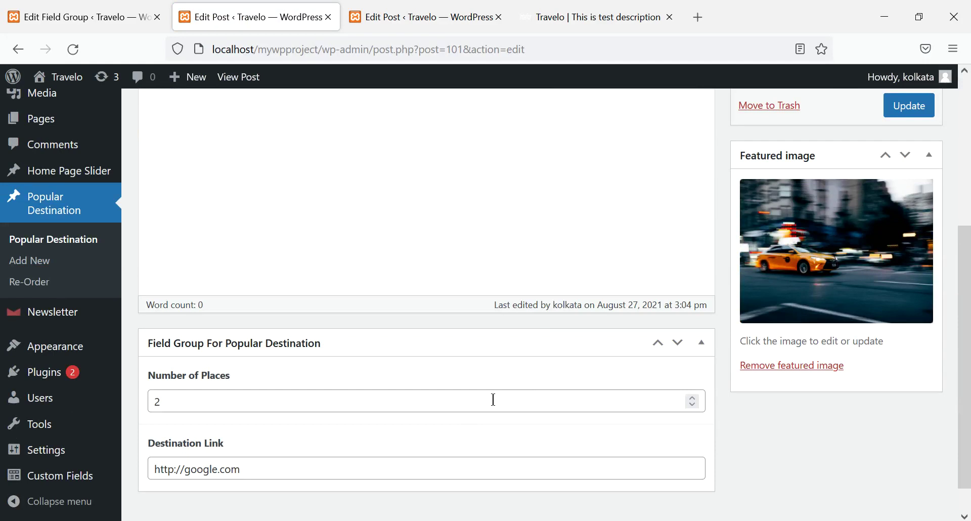
{"action": "scroll", "coordinate": [565, 436], "scroll_direction": "up", "scroll_amount": 5}
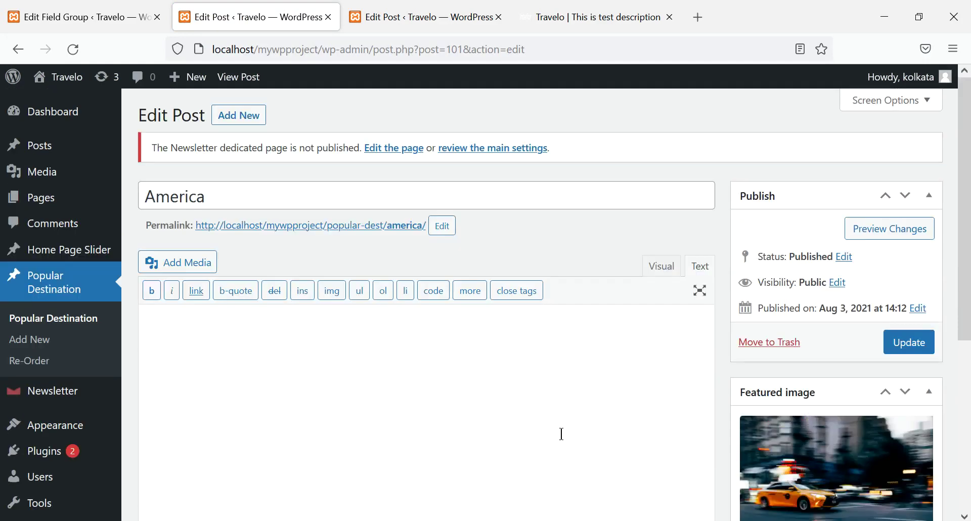
Open the Brazil post from the Popular Destination list, check its custom fields, and view its card on the home page
{"action": "left_click", "coordinate": [62, 291]}
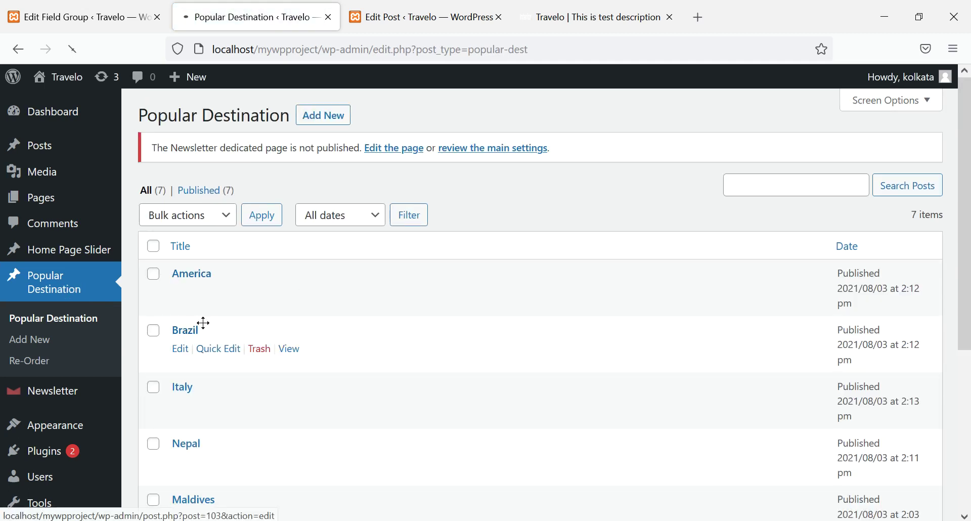
{"action": "left_click", "coordinate": [204, 324]}
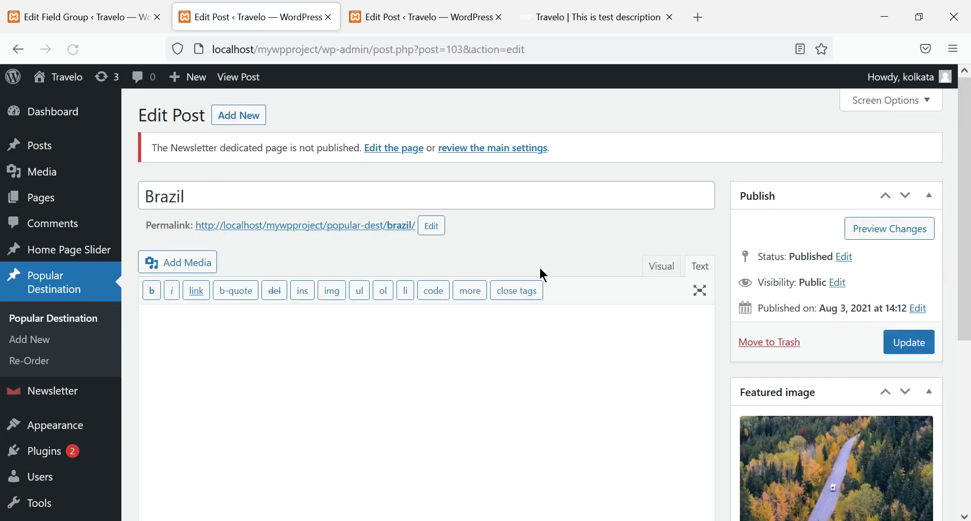
{"action": "scroll", "coordinate": [543, 273], "scroll_direction": "down", "scroll_amount": 3}
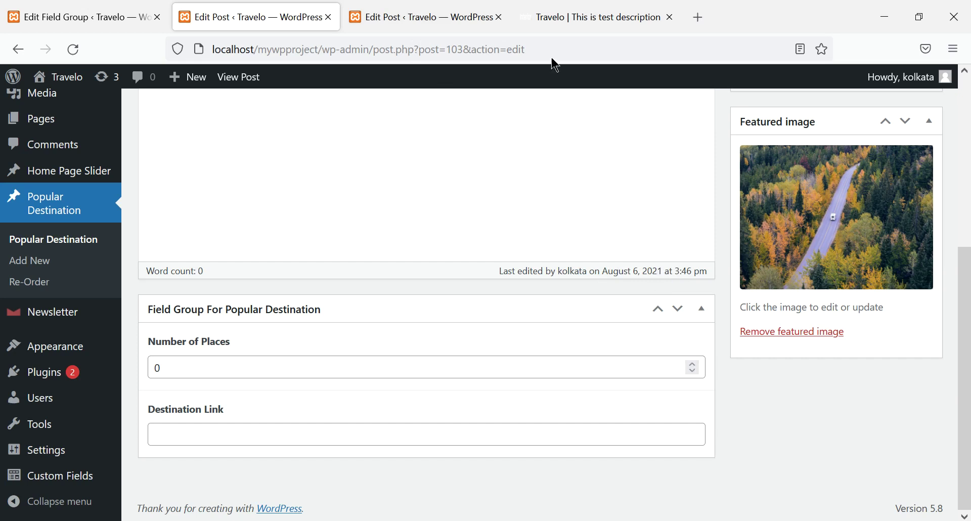
{"action": "left_click", "coordinate": [541, 18]}
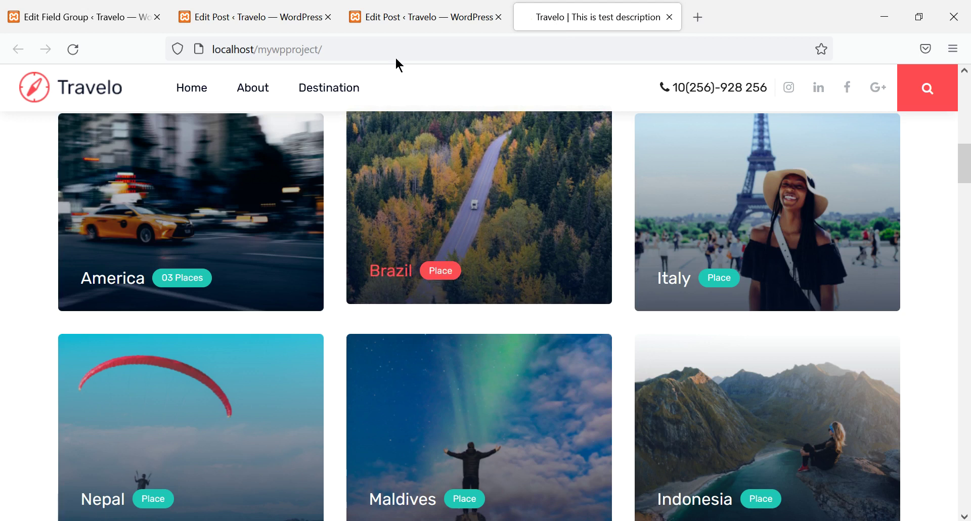
Set the Brazil post's Number of Places to 1 and update the post
{"action": "left_click", "coordinate": [258, 16]}
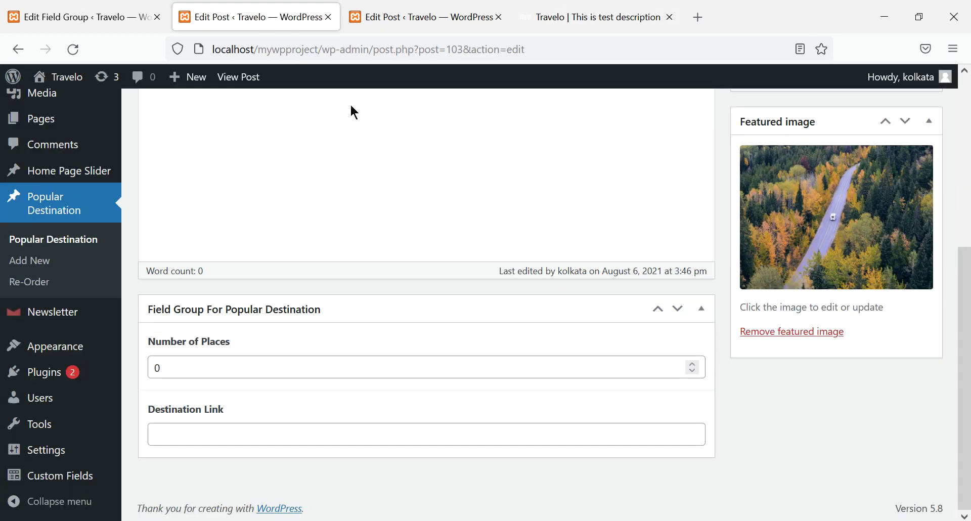
{"action": "left_click", "coordinate": [691, 363]}
{"action": "scroll", "coordinate": [897, 430], "scroll_direction": "up", "scroll_amount": 5}
{"action": "left_click", "coordinate": [912, 309]}
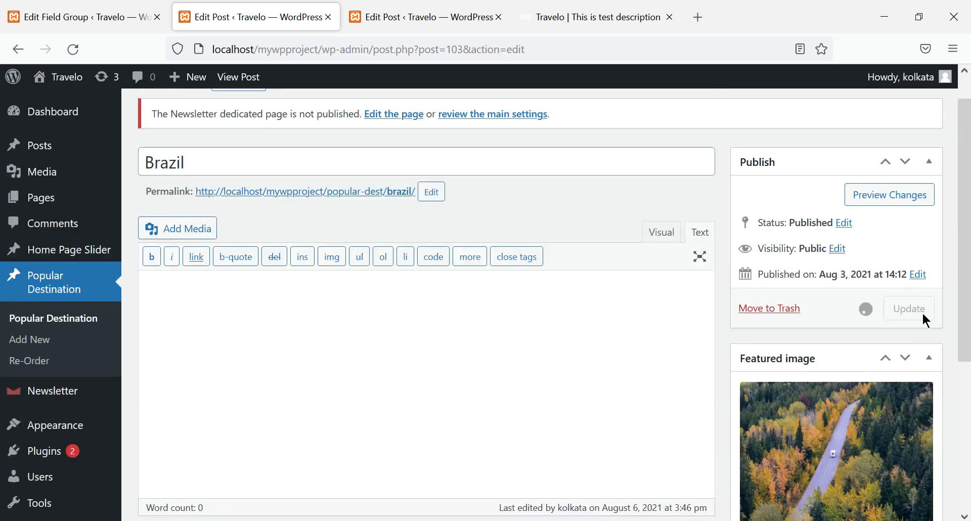
Reload the home page and compare the Brazil card's place label with the Number of Places saved in its post
{"action": "left_click", "coordinate": [568, 26]}
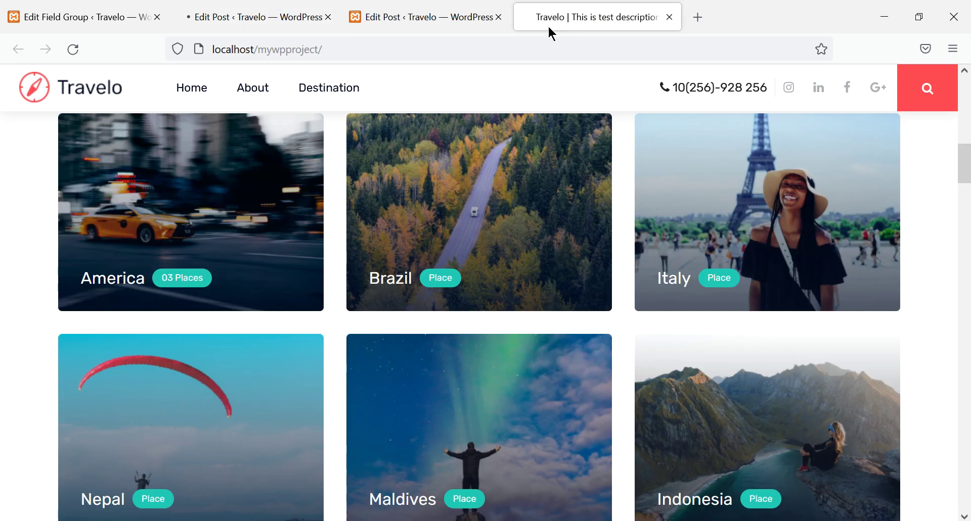
{"action": "left_click", "coordinate": [397, 46]}
{"action": "key", "text": "Return"}
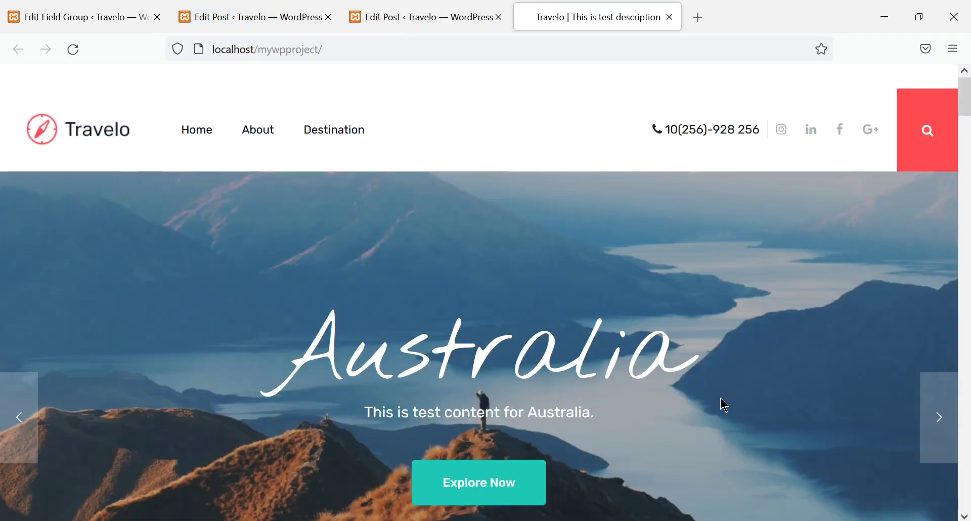
{"action": "scroll", "coordinate": [728, 385], "scroll_direction": "down", "scroll_amount": 10}
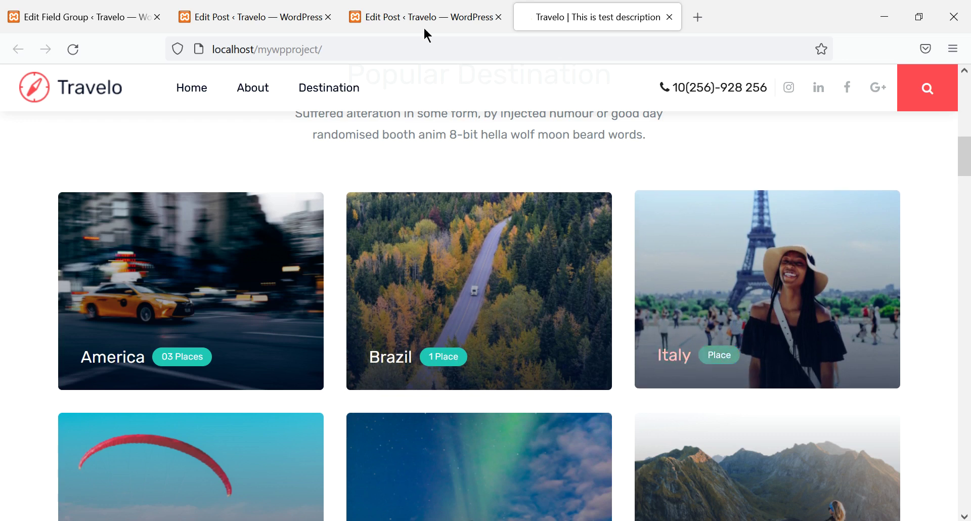
{"action": "left_click", "coordinate": [255, 22]}
{"action": "scroll", "coordinate": [368, 331], "scroll_direction": "down", "scroll_amount": 10}
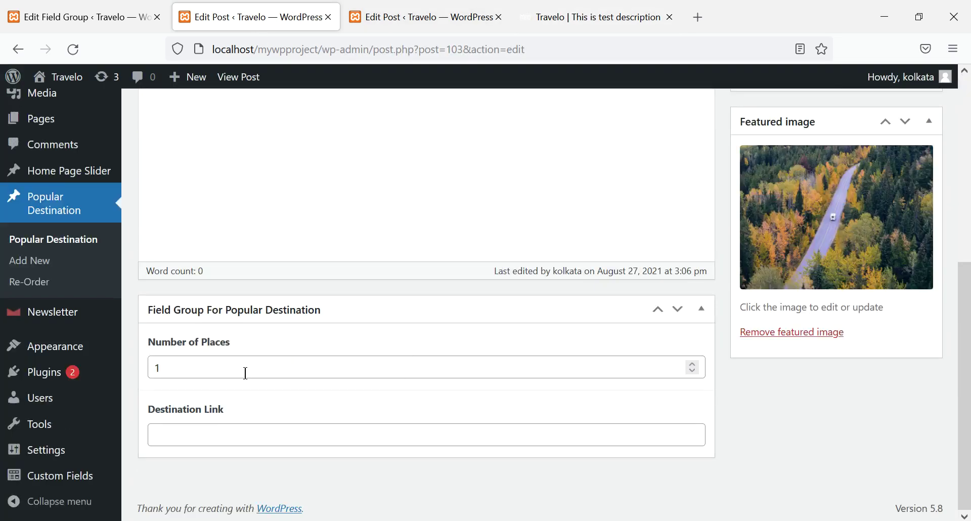
{"action": "left_click", "coordinate": [559, 19]}
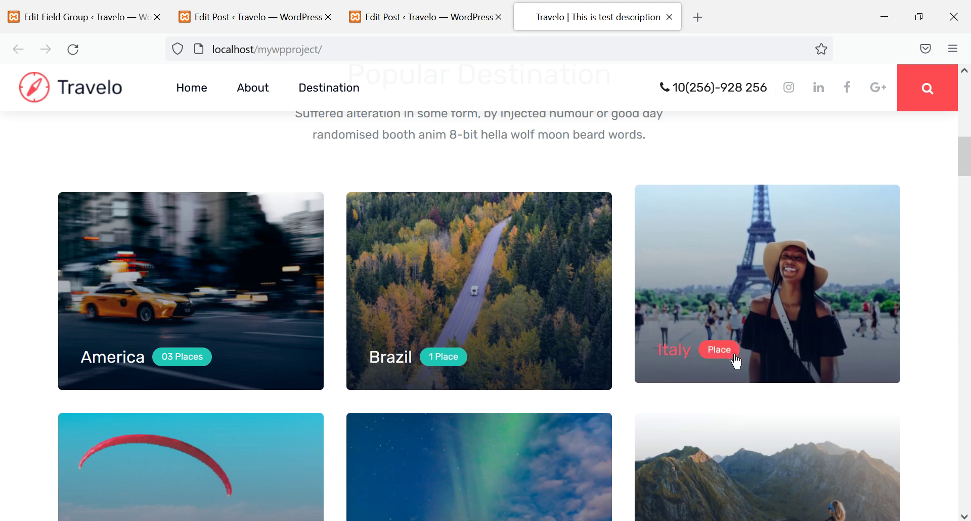
Open the Italy post from the Popular Destination list and go to its custom fields
{"action": "left_click", "coordinate": [224, 19]}
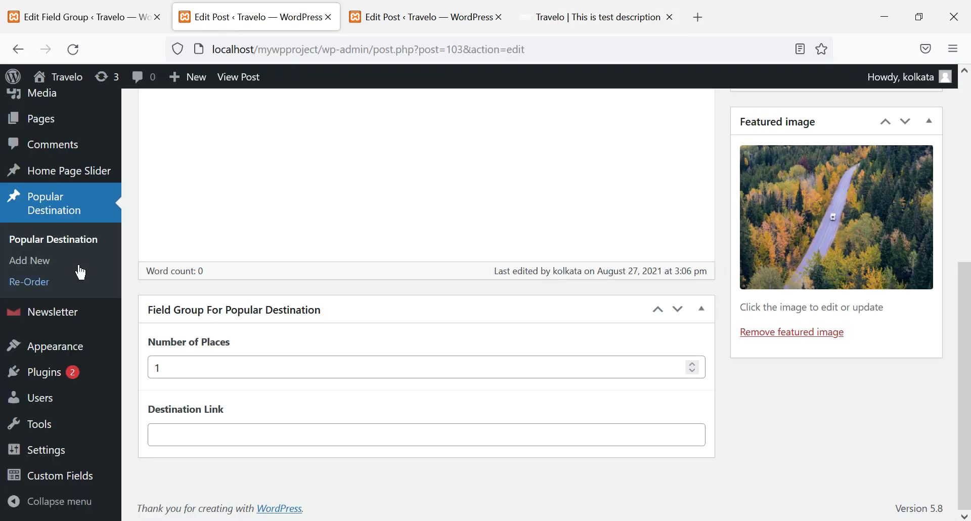
{"action": "left_click", "coordinate": [54, 212]}
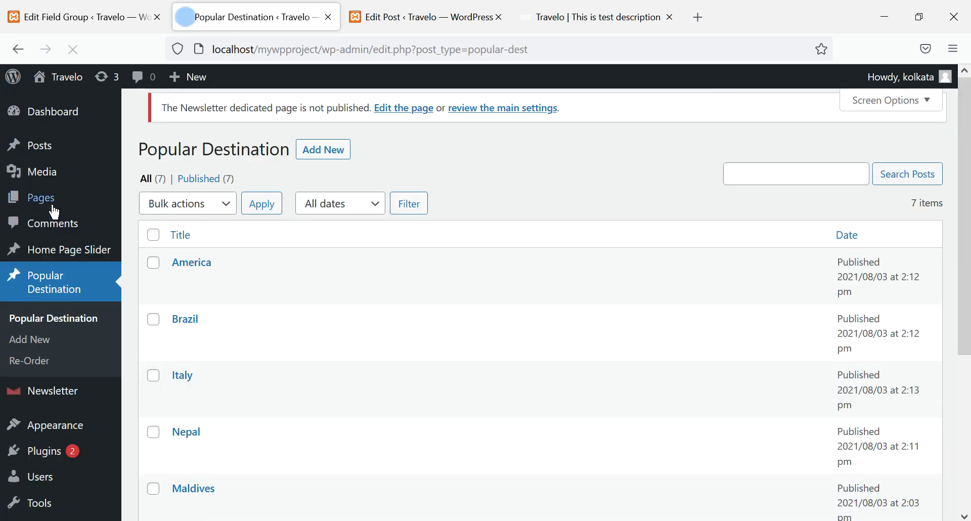
{"action": "left_click", "coordinate": [189, 392]}
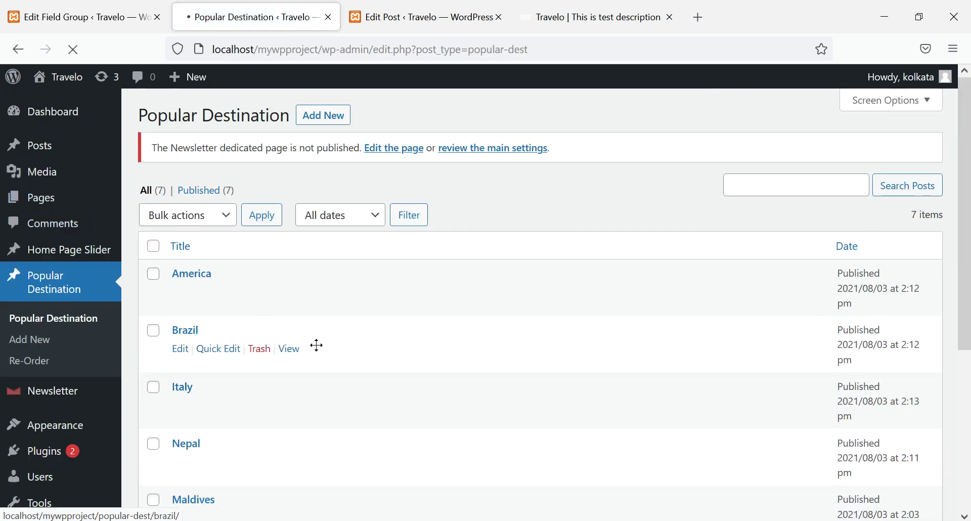
{"action": "scroll", "coordinate": [399, 332], "scroll_direction": "down", "scroll_amount": 5}
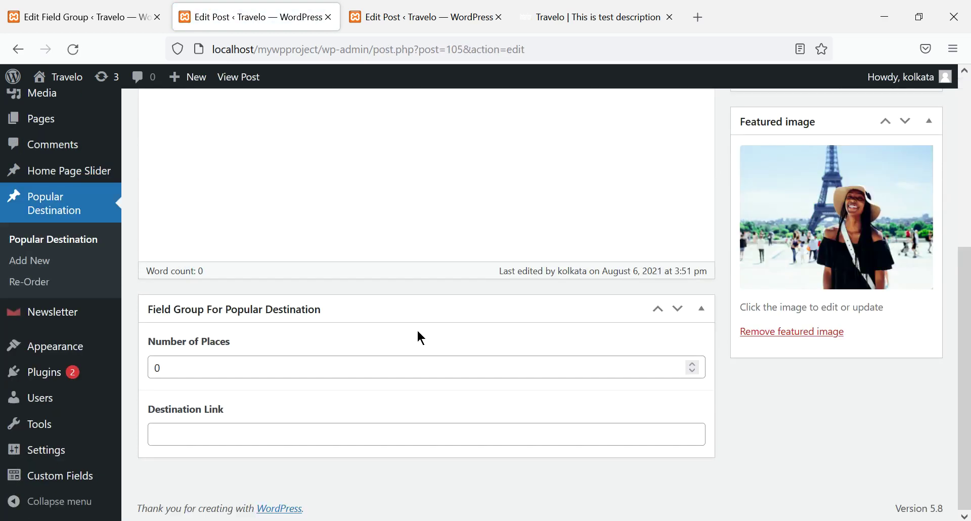
Set the Italy post's Number of Places to 12 and update the post
{"action": "left_click", "coordinate": [692, 363]}
{"action": "left_click", "coordinate": [692, 364]}
{"action": "left_click", "coordinate": [693, 365]}
{"action": "scroll", "coordinate": [841, 423], "scroll_direction": "up", "scroll_amount": 5}
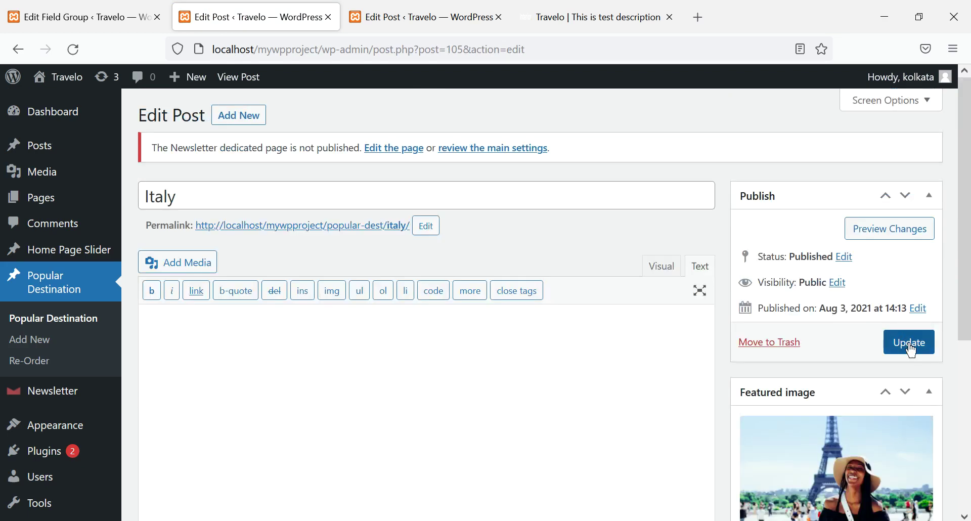
{"action": "left_click", "coordinate": [909, 343]}
Reload the home page and compare the Italy card's place label with the Number of Places saved in its post
{"action": "left_click", "coordinate": [579, 17]}
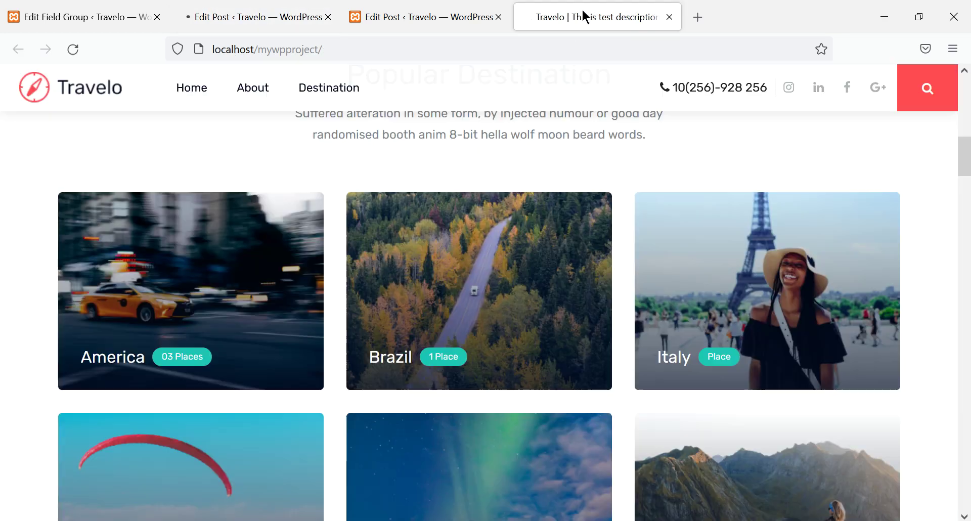
{"action": "left_click", "coordinate": [78, 53]}
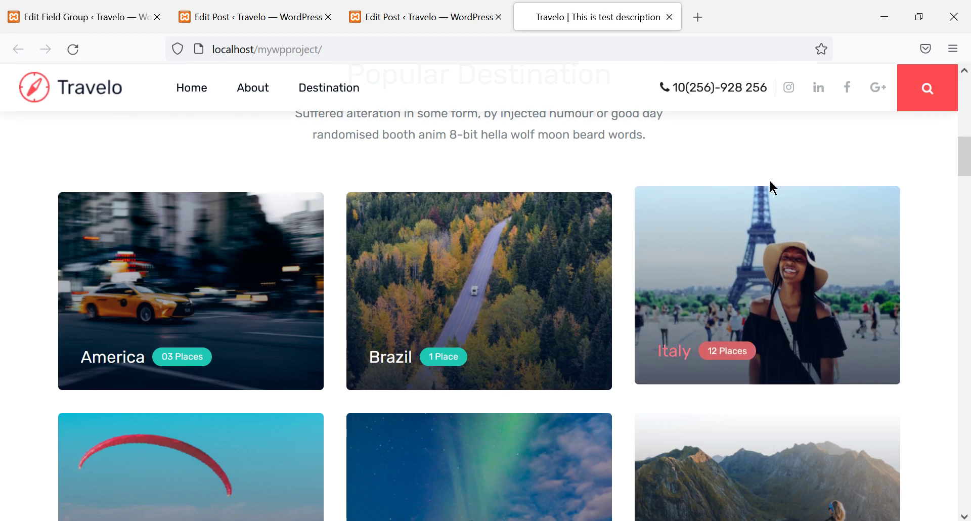
{"action": "left_click", "coordinate": [271, 23]}
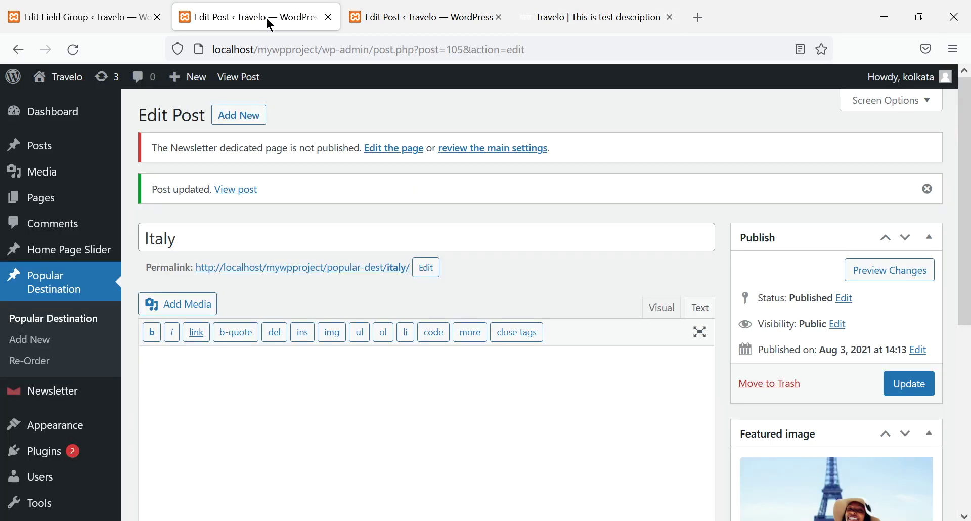
{"action": "scroll", "coordinate": [513, 214], "scroll_direction": "down", "scroll_amount": 6}
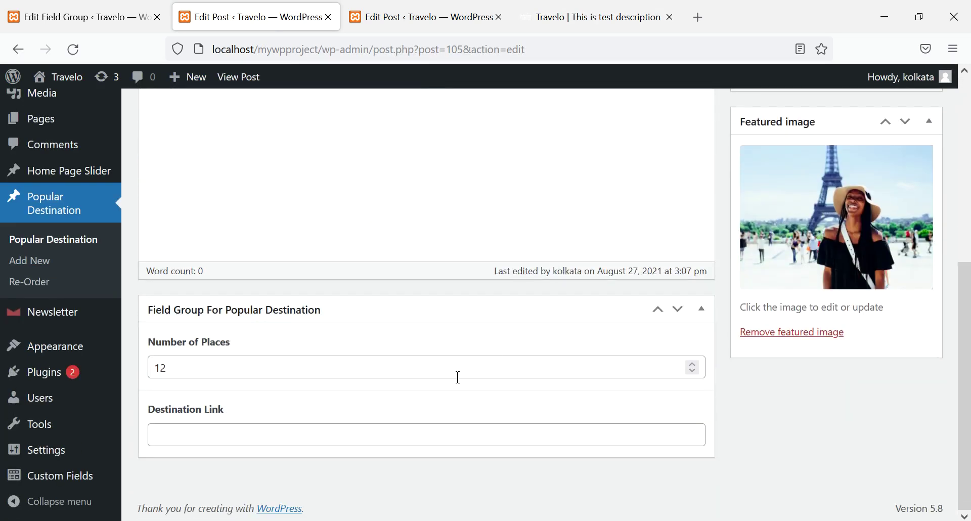
{"action": "left_click", "coordinate": [316, 372]}
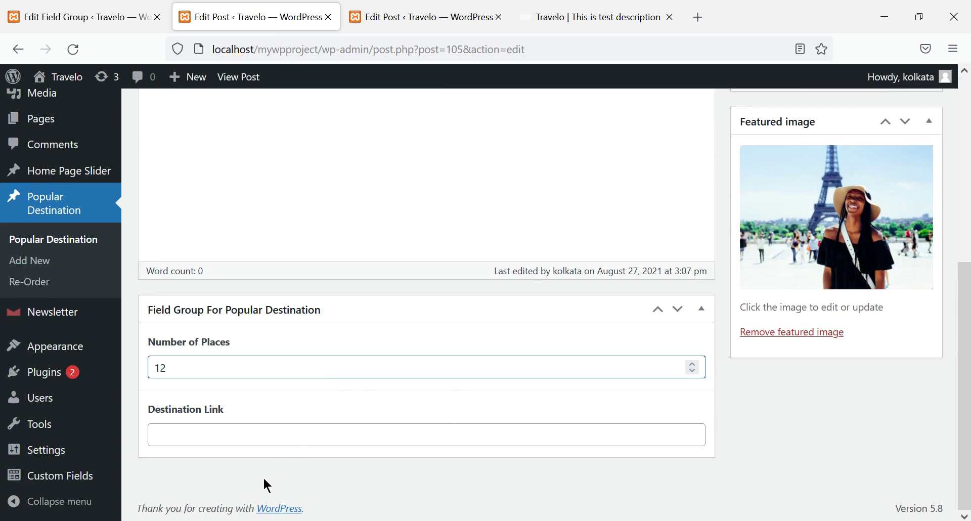
Switch to Notepad++ and examine the get_field call that outputs destination_link in home.php
{"action": "left_click", "coordinate": [255, 519]}
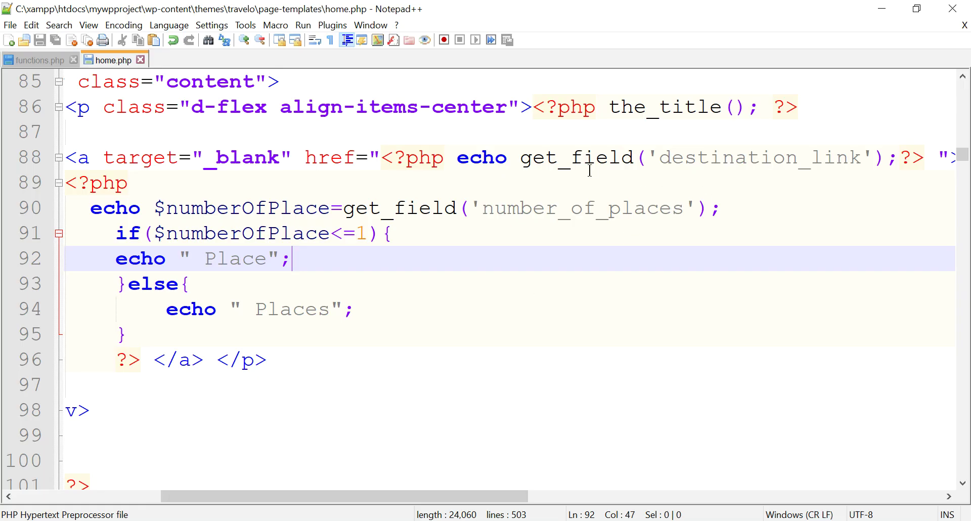
{"action": "left_click_drag", "start_coordinate": [521, 161], "coordinate": [633, 161]}
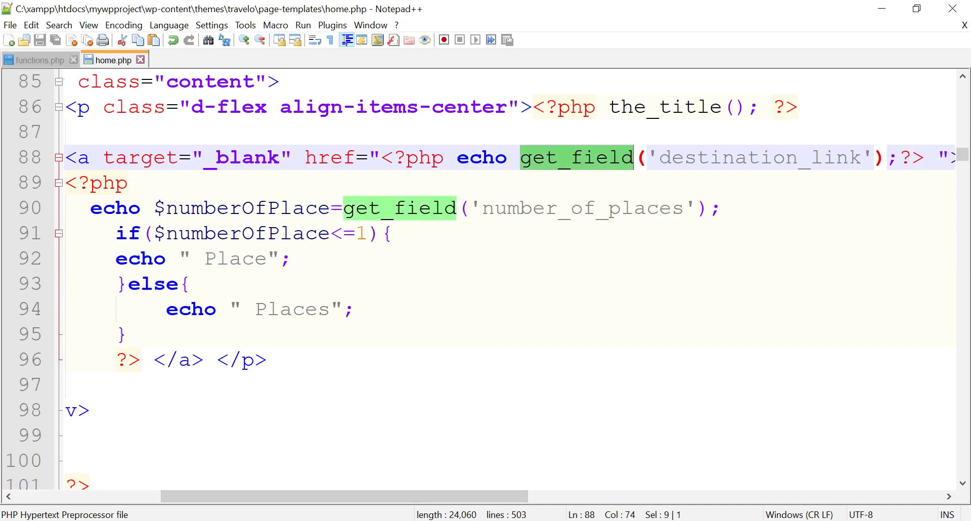
{"action": "left_click", "coordinate": [597, 174]}
{"action": "left_click_drag", "start_coordinate": [521, 161], "coordinate": [631, 157]}
Return to the browser and review the Number of Places field's settings in the Popular Destination field group
{"action": "key", "text": "alt+Tab"}
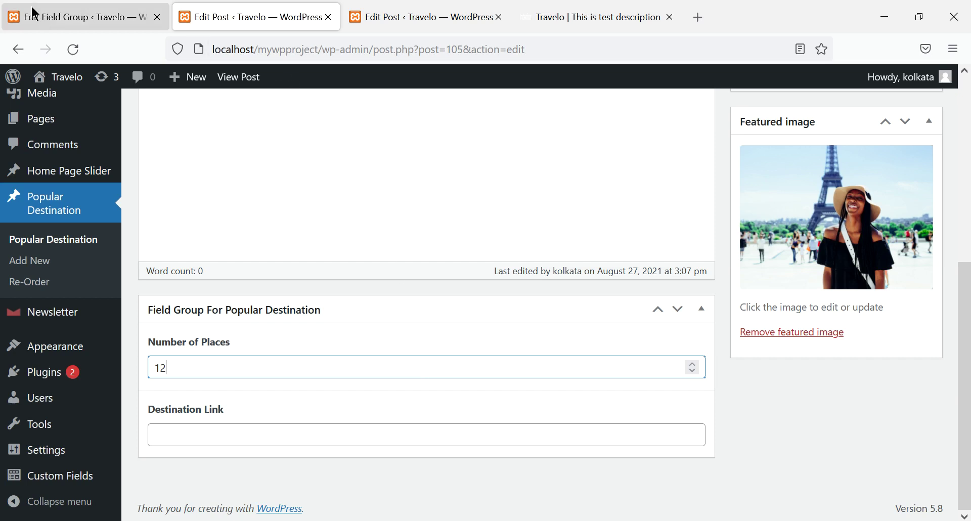
{"action": "left_click", "coordinate": [53, 16]}
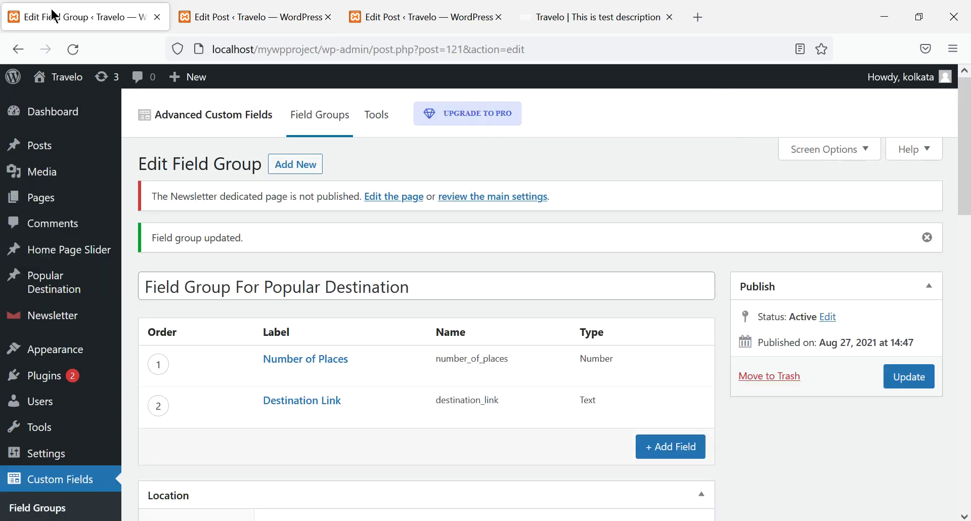
{"action": "left_click", "coordinate": [323, 359]}
{"action": "scroll", "coordinate": [439, 364], "scroll_direction": "down", "scroll_amount": 5}
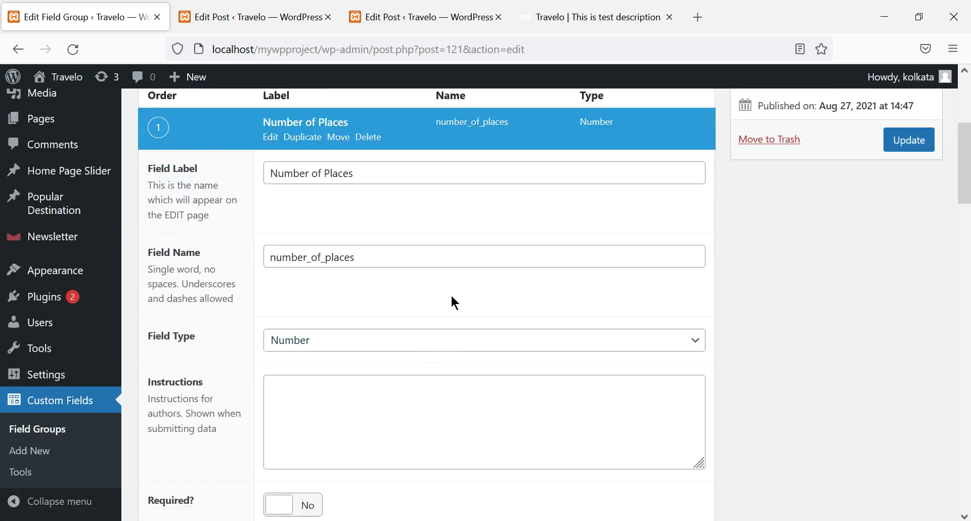
{"action": "scroll", "coordinate": [480, 344], "scroll_direction": "down", "scroll_amount": 10}
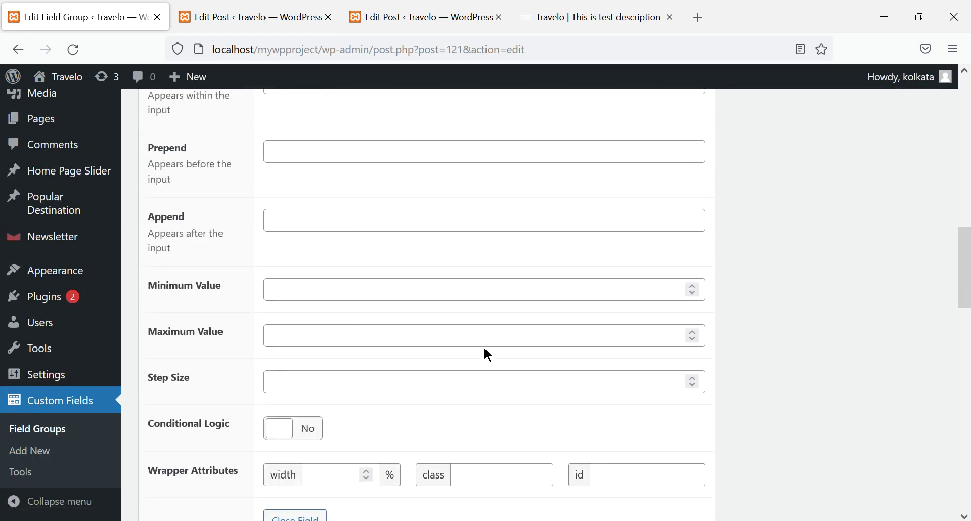
{"action": "scroll", "coordinate": [516, 357], "scroll_direction": "up", "scroll_amount": 7}
{"action": "scroll", "coordinate": [500, 342], "scroll_direction": "up", "scroll_amount": 3}
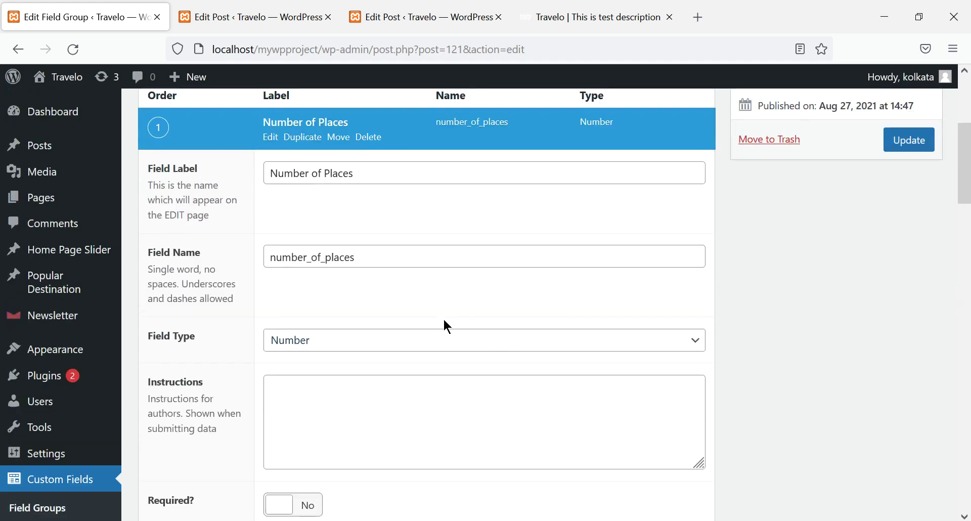
Browse the field types offered for Number of Places, then go back one page without choosing another type
{"action": "left_click", "coordinate": [388, 343]}
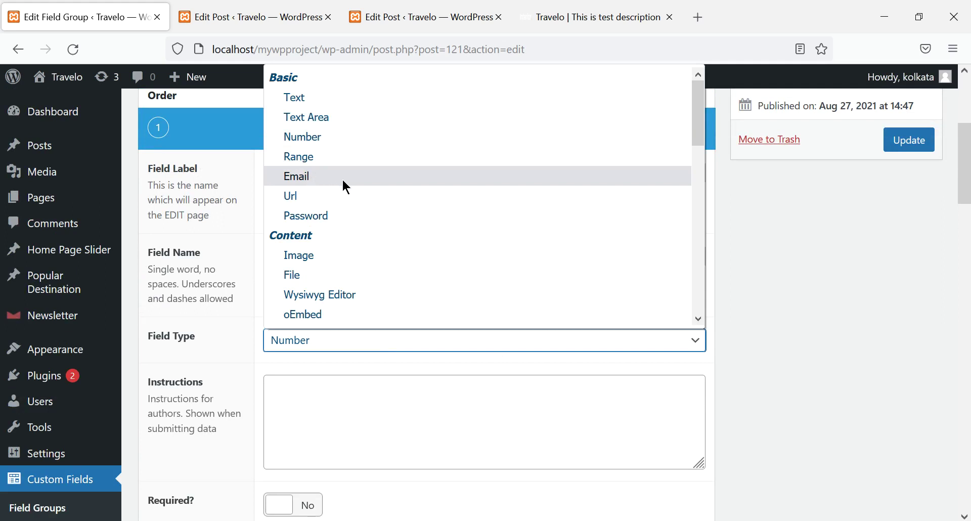
{"action": "scroll", "coordinate": [397, 226], "scroll_direction": "down", "scroll_amount": 2}
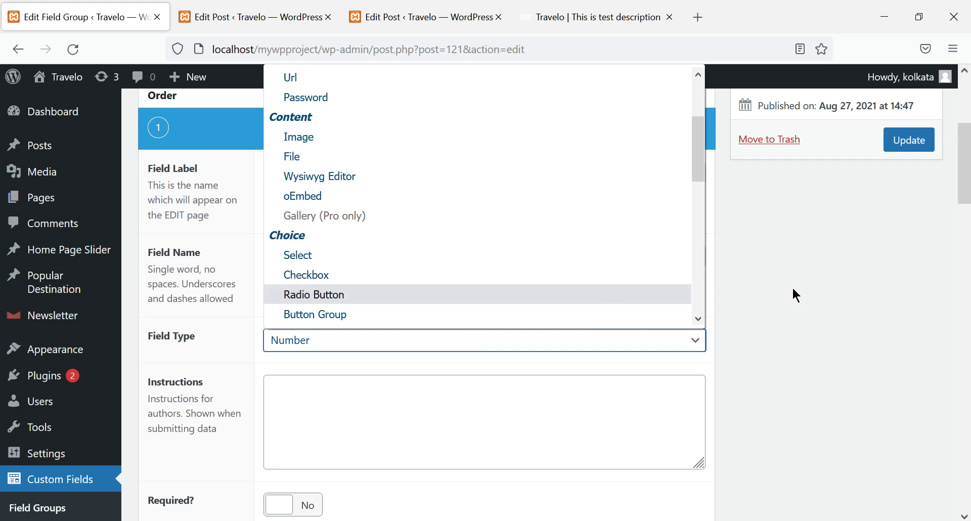
{"action": "left_click", "coordinate": [26, 48]}
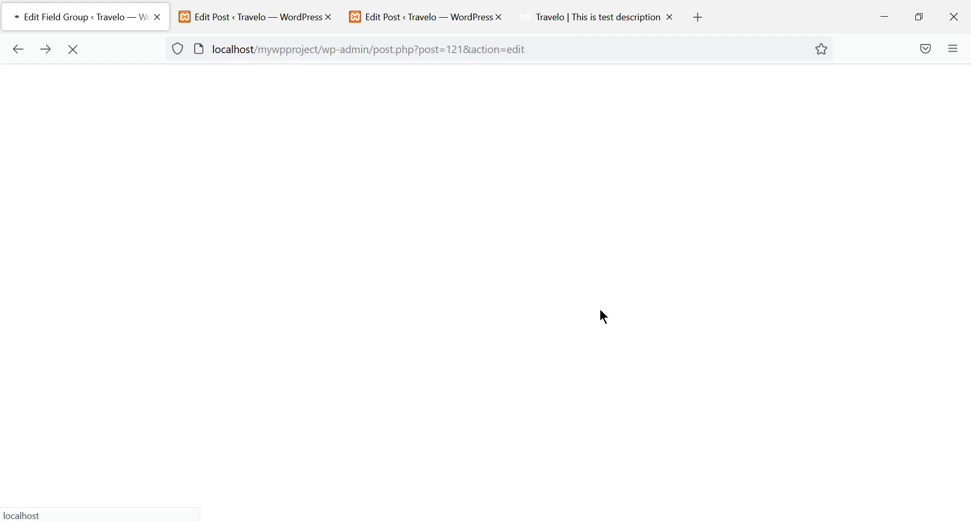